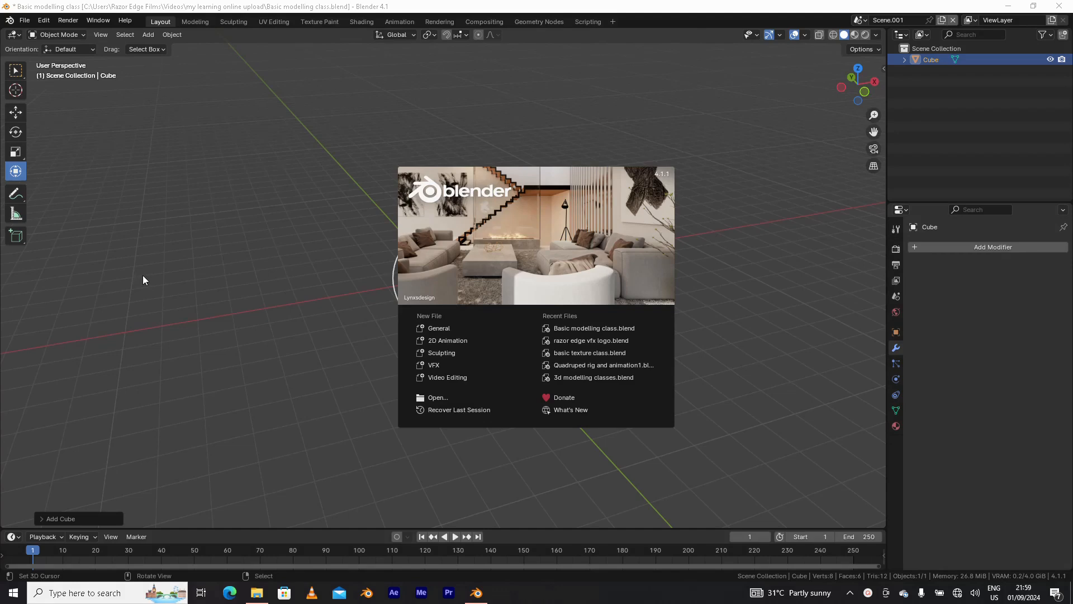
- Dismiss the splash screen to reveal the scene with the default cube
{"action": "left_click", "coordinate": [254, 331]}
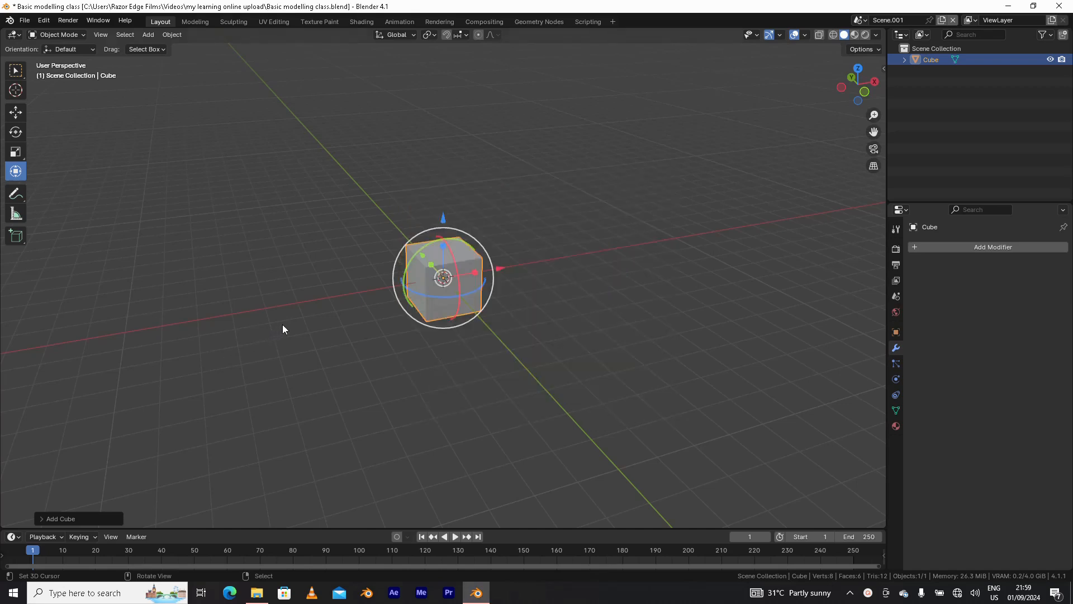
{"action": "middle_click_drag", "start_coordinate": [283, 326], "coordinate": [371, 291]}
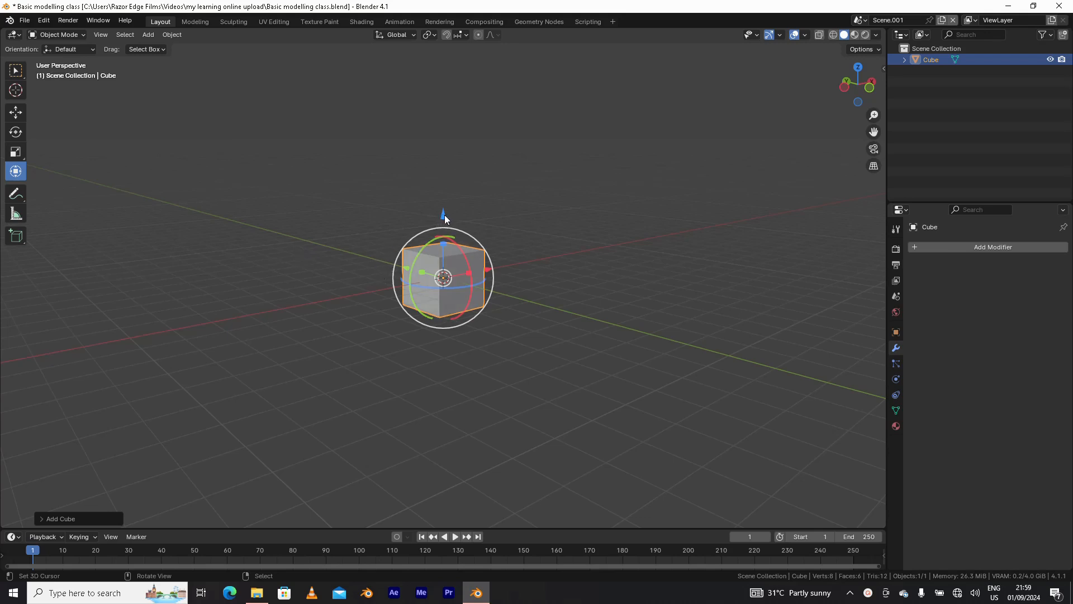
- Move the cube up along the Z axis so that its base sits on the grid floor
{"action": "left_click_drag", "start_coordinate": [444, 215], "coordinate": [444, 177]}
{"action": "scroll", "coordinate": [352, 239], "scroll_direction": "up", "scroll_amount": 2}
{"action": "middle_click_drag", "start_coordinate": [360, 239], "coordinate": [340, 293], "text": "shift"}
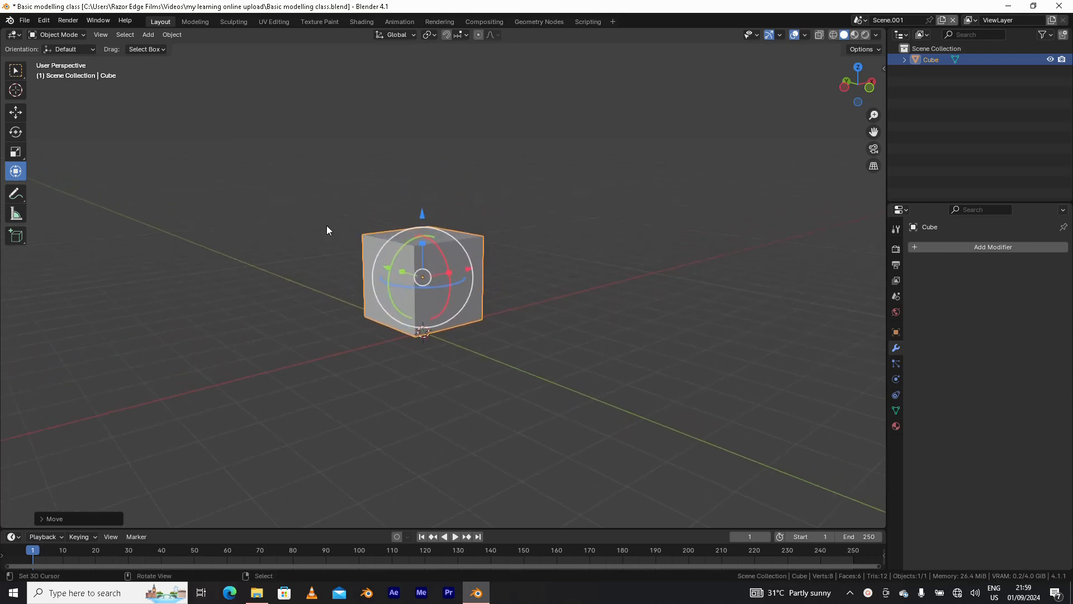
{"action": "mouse_move", "coordinate": [327, 230]}
{"action": "middle_mouse_down"}
{"action": "mouse_move", "coordinate": [307, 242]}
{"action": "mouse_move", "coordinate": [329, 240]}
{"action": "middle_mouse_up"}
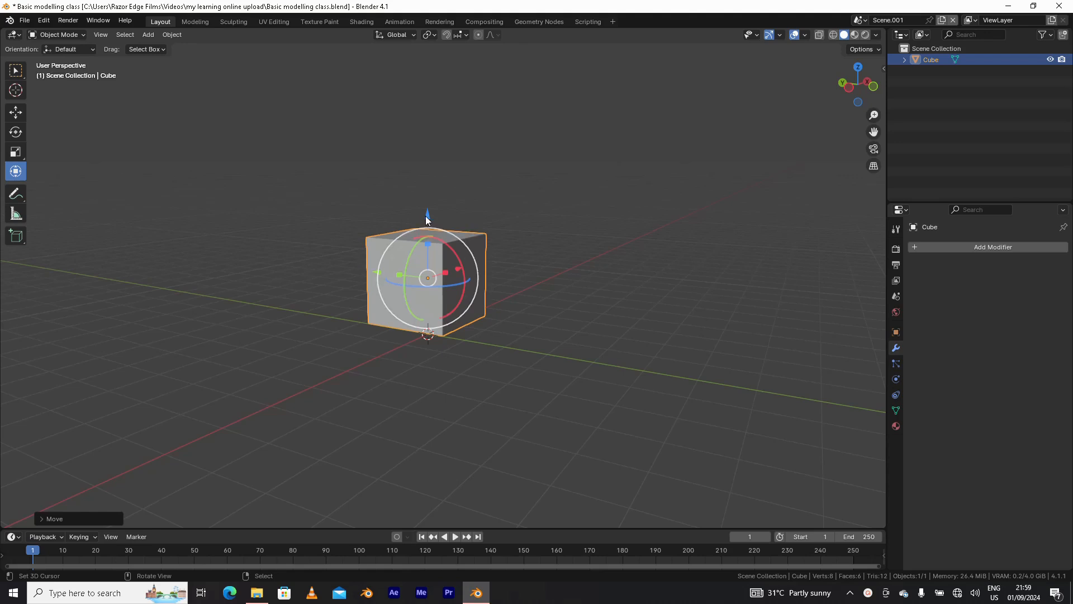
{"action": "middle_click_drag", "start_coordinate": [426, 219], "coordinate": [358, 266]}
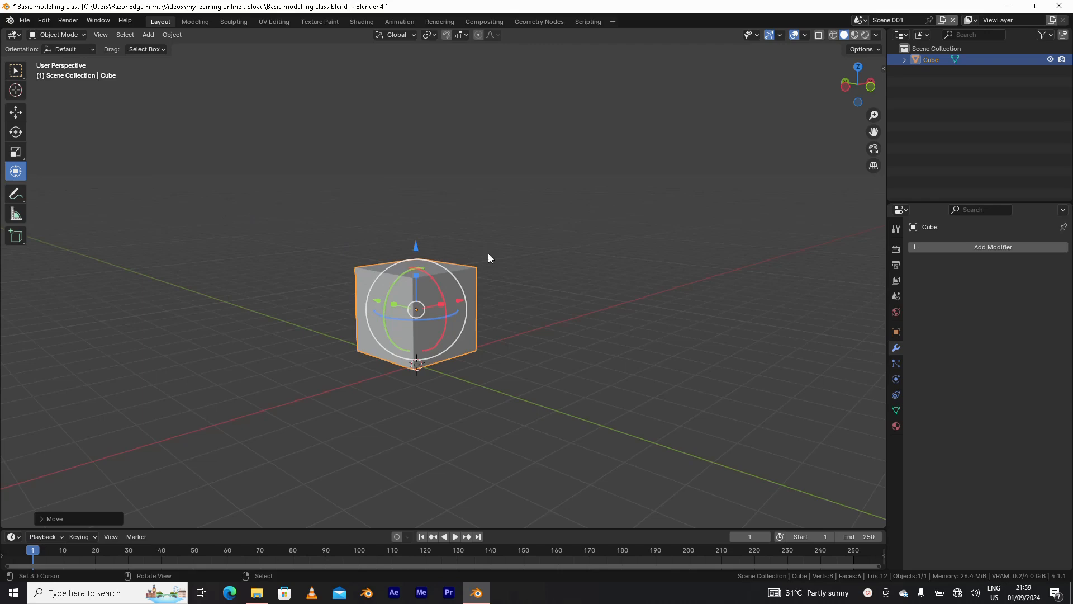
{"action": "middle_click_drag", "start_coordinate": [488, 254], "coordinate": [452, 261]}
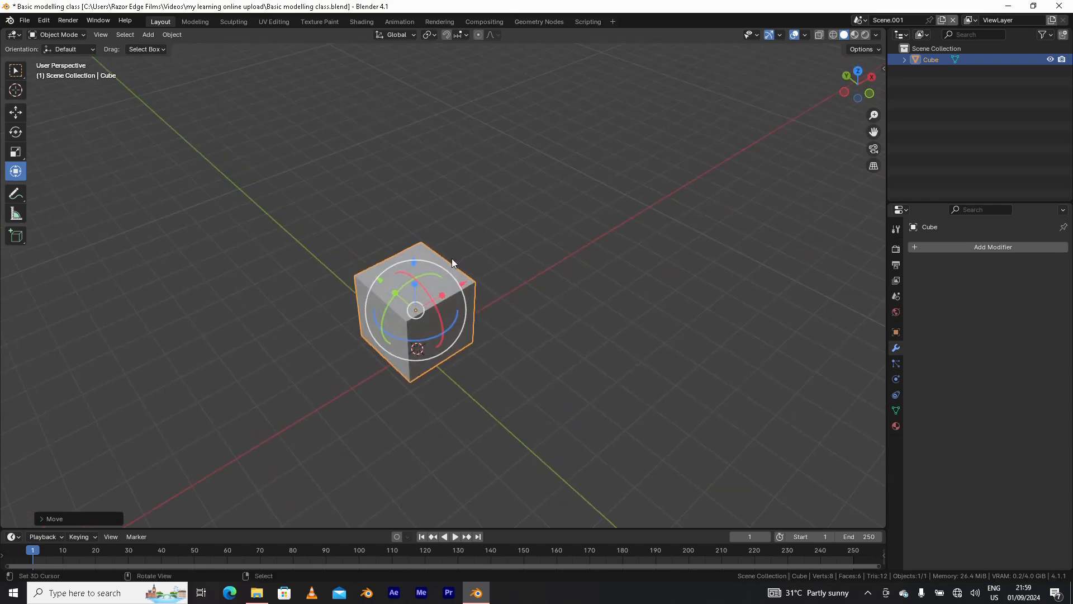
{"action": "middle_click_drag", "start_coordinate": [416, 294], "coordinate": [458, 347]}
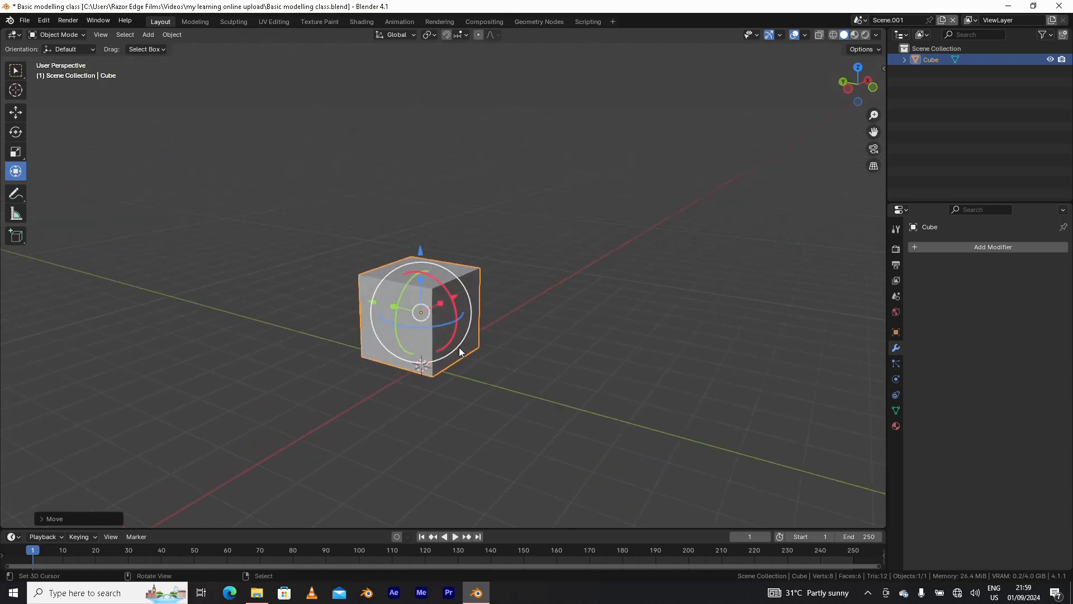
- Delete the cube from the scene
{"action": "key", "text": "x"}
{"action": "left_click", "coordinate": [531, 266]}
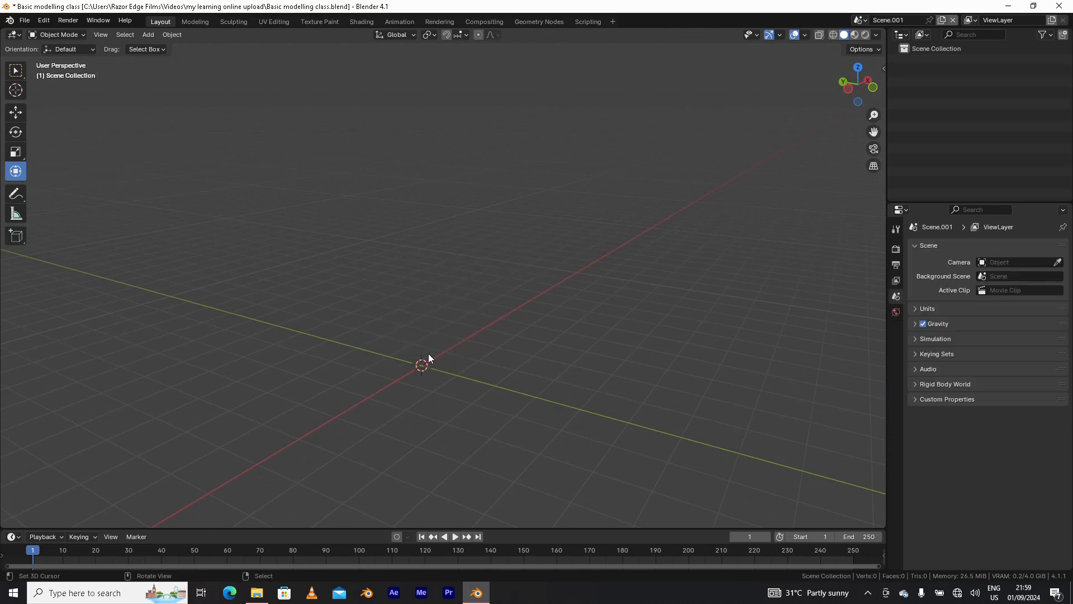
{"action": "middle_click_drag", "start_coordinate": [428, 355], "coordinate": [428, 343]}
{"action": "middle_click_drag", "start_coordinate": [467, 314], "coordinate": [385, 284]}
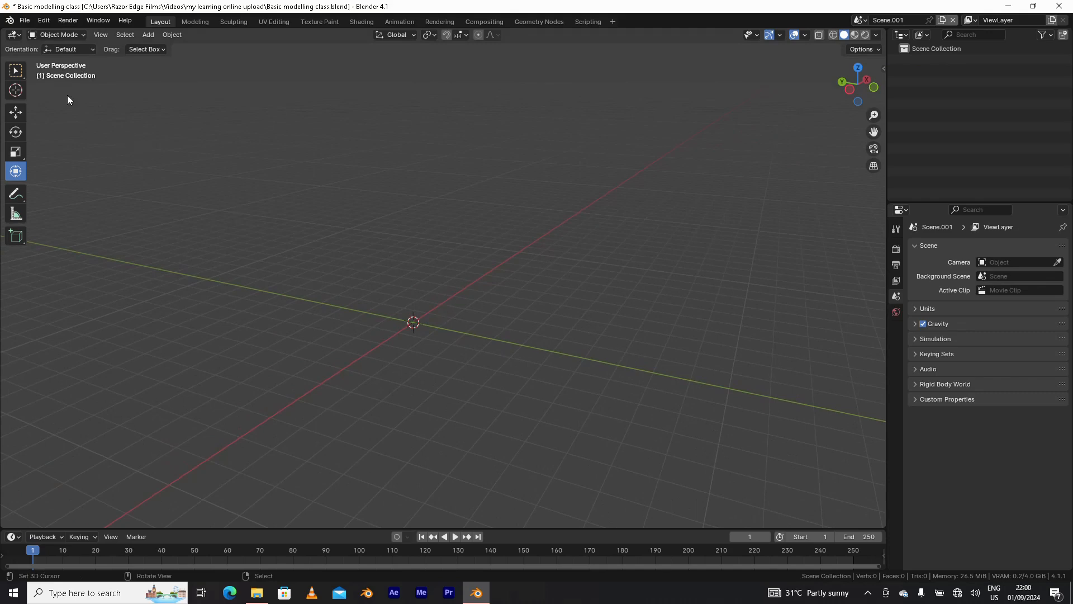
{"action": "left_click", "coordinate": [25, 21]}
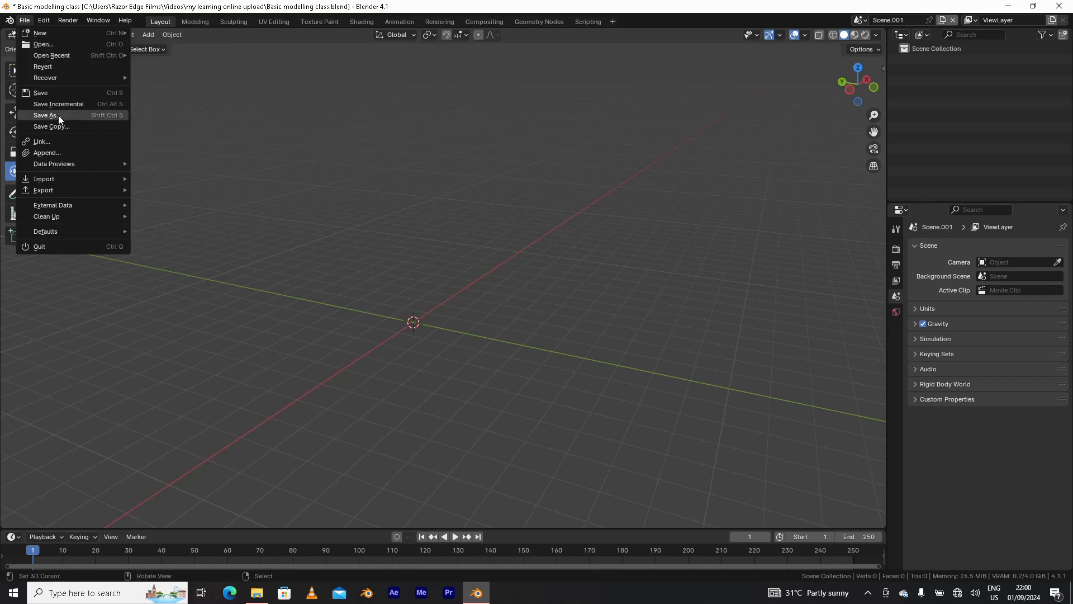
{"action": "mouse_move", "coordinate": [69, 186]}
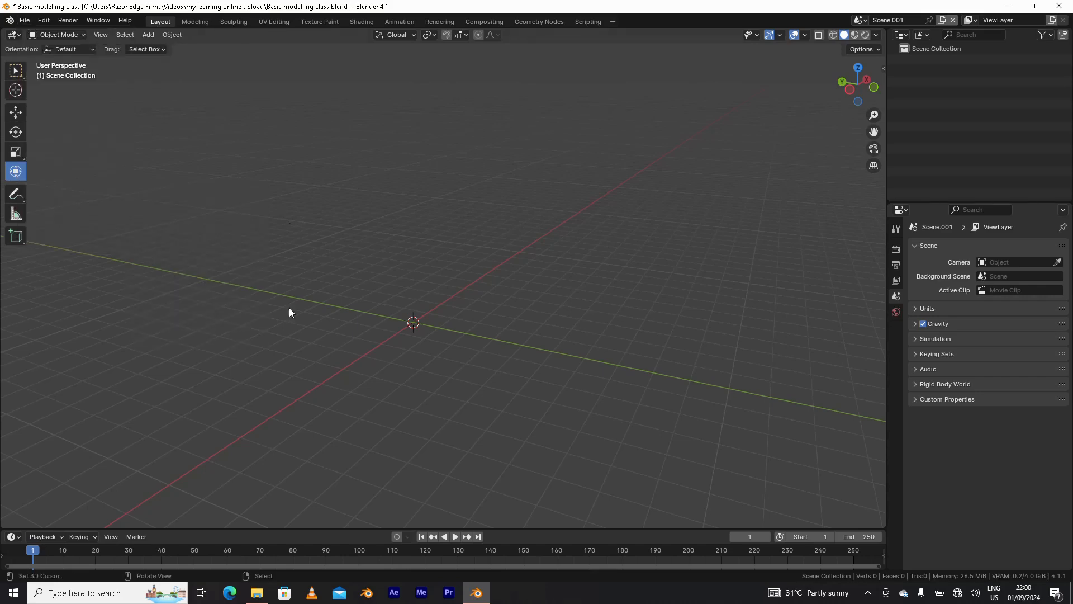
{"action": "left_click", "coordinate": [148, 35]}
{"action": "mouse_move", "coordinate": [165, 116]}
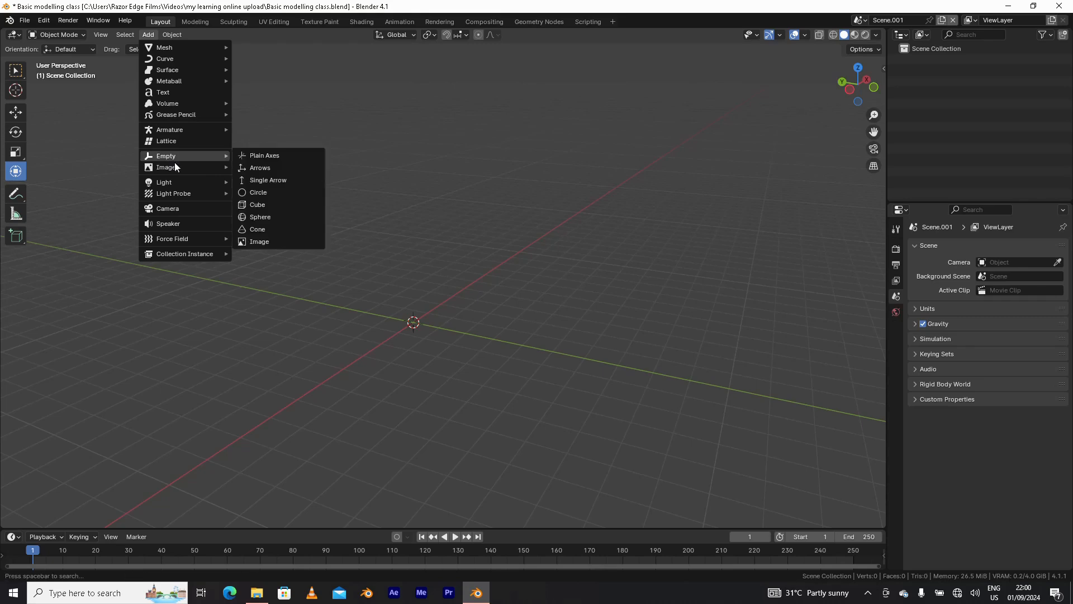
{"action": "mouse_move", "coordinate": [161, 167]}
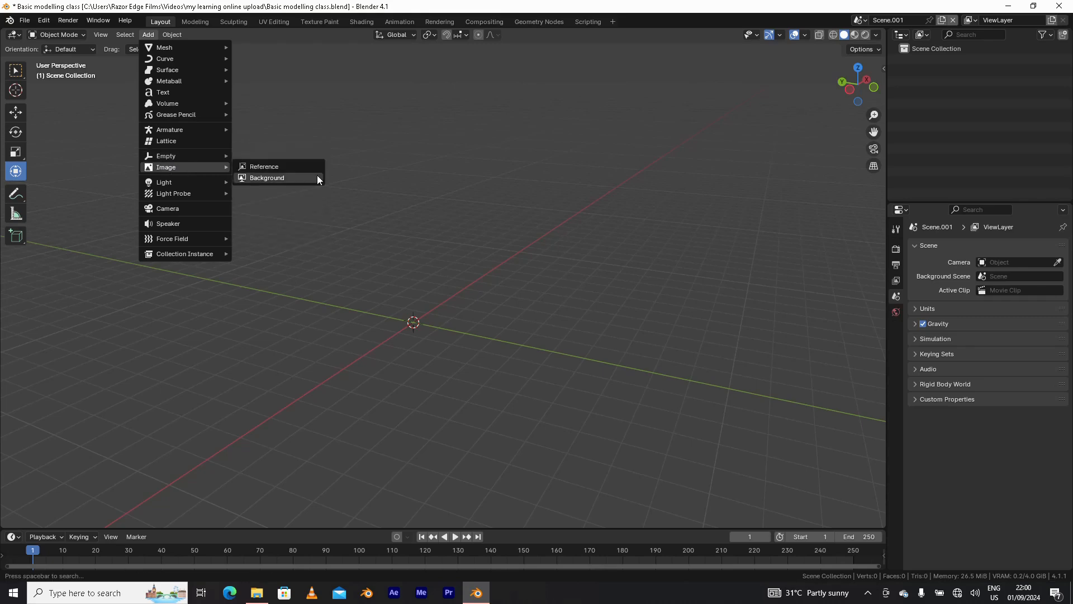
{"action": "middle_click_drag", "start_coordinate": [403, 271], "coordinate": [401, 271]}
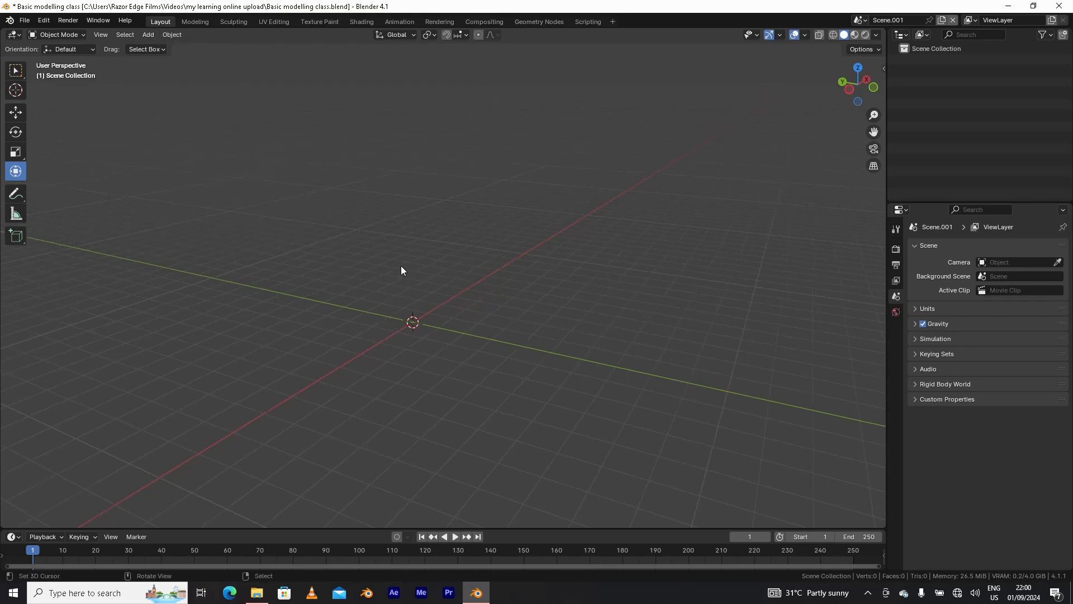
- Load "Iphone advanced modelling class.png" as a reference image aligned to the front orthographic view
{"action": "key", "text": "KP_1"}
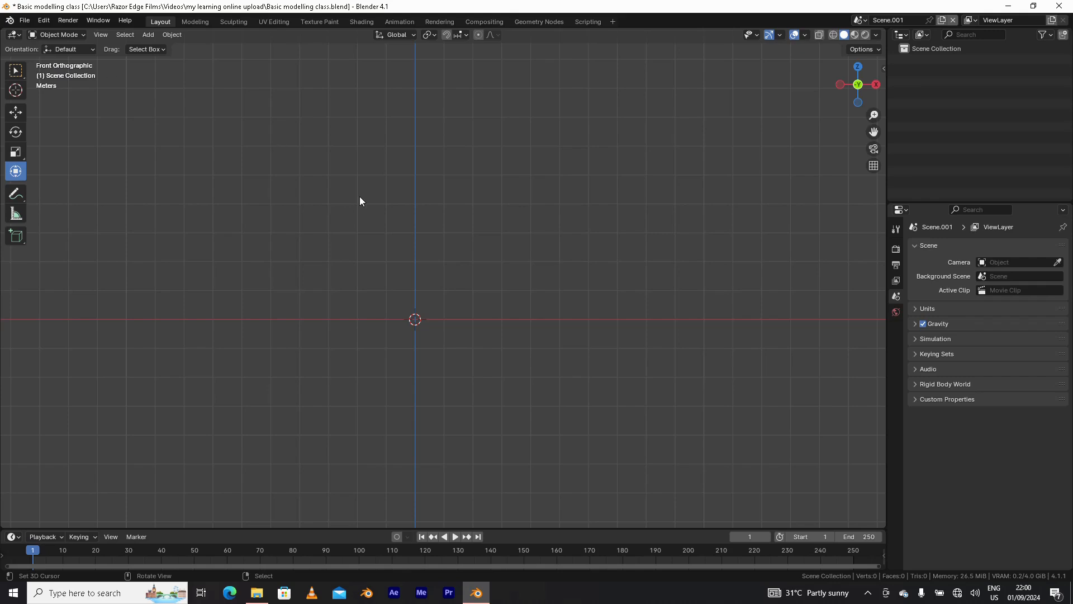
{"action": "middle_click_drag", "start_coordinate": [404, 258], "coordinate": [414, 279]}
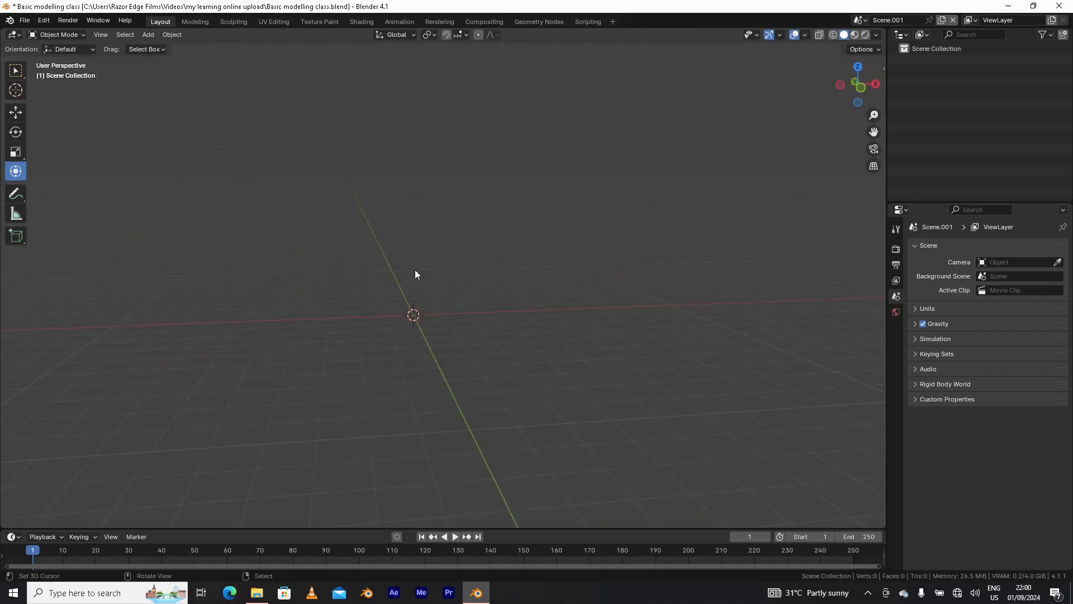
{"action": "key", "text": "KP_1"}
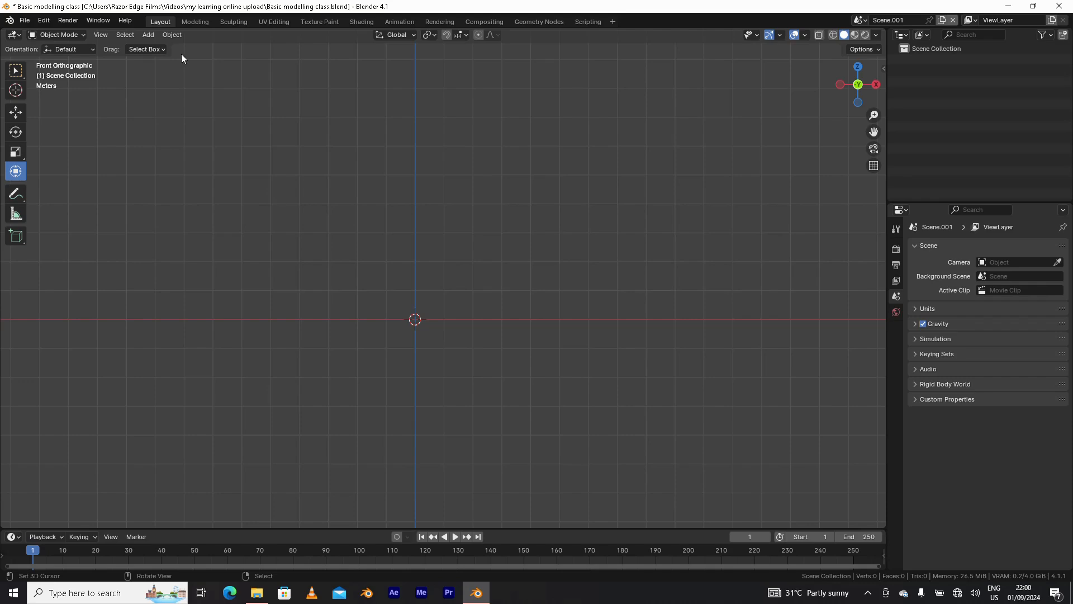
{"action": "left_click", "coordinate": [150, 36]}
{"action": "mouse_move", "coordinate": [196, 166]}
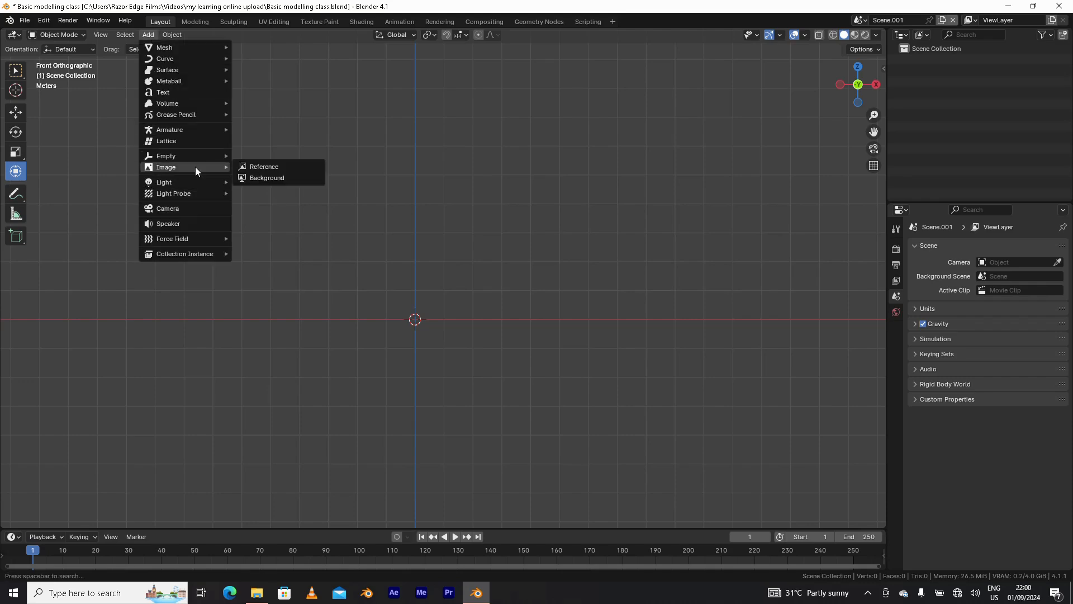
{"action": "left_click", "coordinate": [286, 166]}
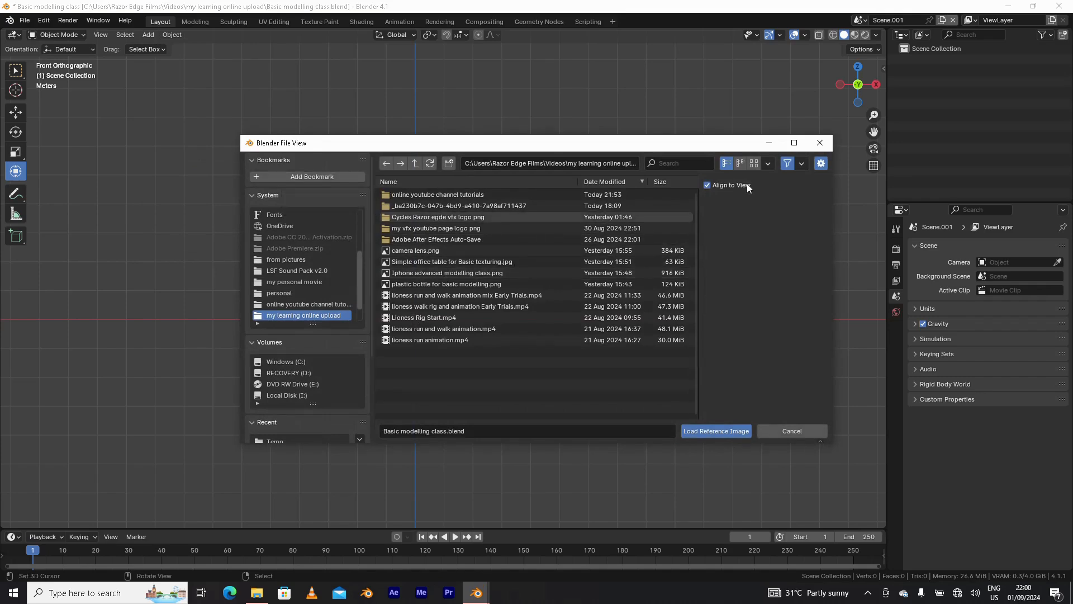
{"action": "left_click", "coordinate": [755, 163]}
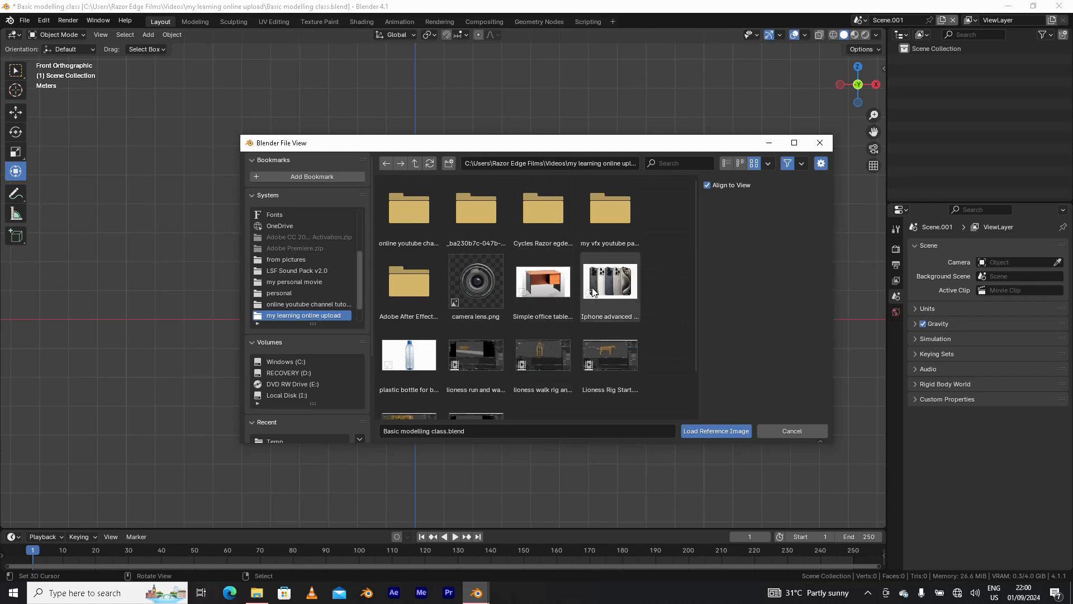
{"action": "left_click", "coordinate": [609, 282]}
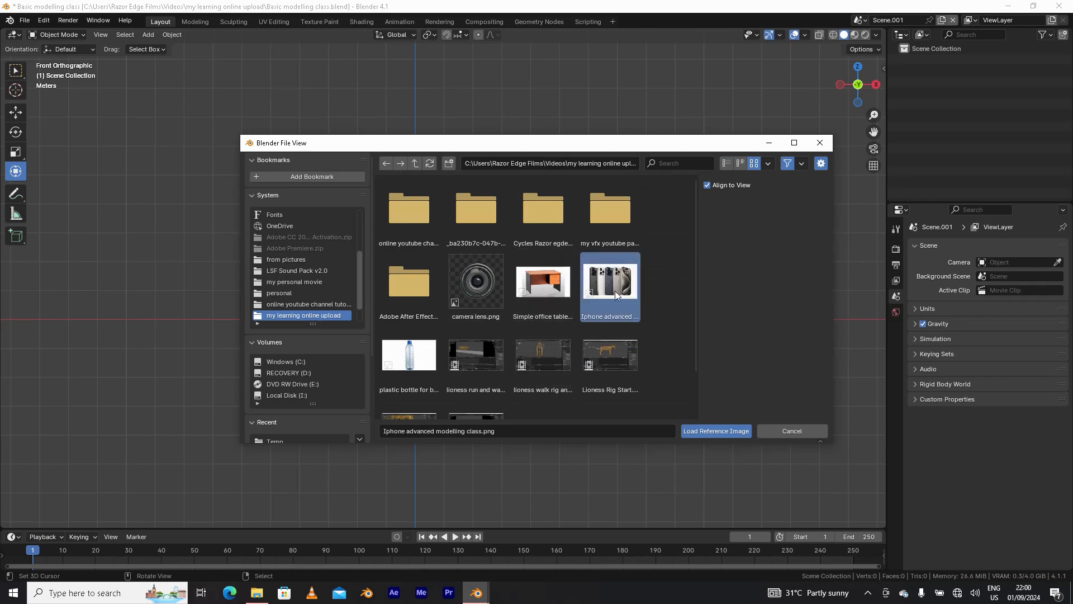
{"action": "left_click", "coordinate": [706, 431]}
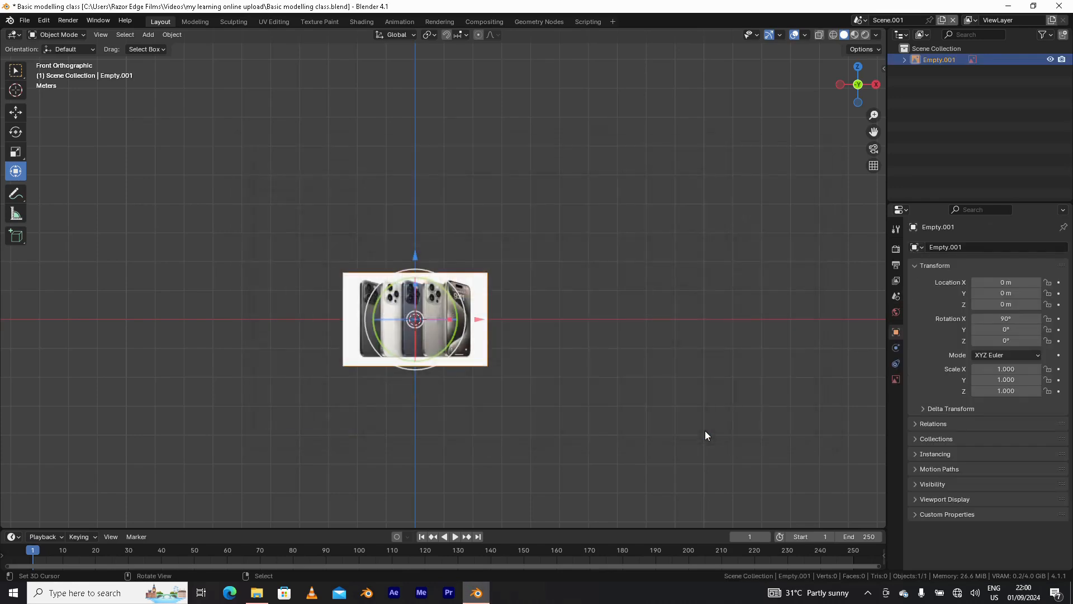
- Move the reference image up to about 1.68 m on Z and back to about 2.34 m on Y
{"action": "left_click_drag", "start_coordinate": [415, 257], "coordinate": [405, 209]}
{"action": "middle_click_drag", "start_coordinate": [404, 209], "coordinate": [386, 242]}
{"action": "middle_click_drag", "start_coordinate": [447, 209], "coordinate": [366, 312]}
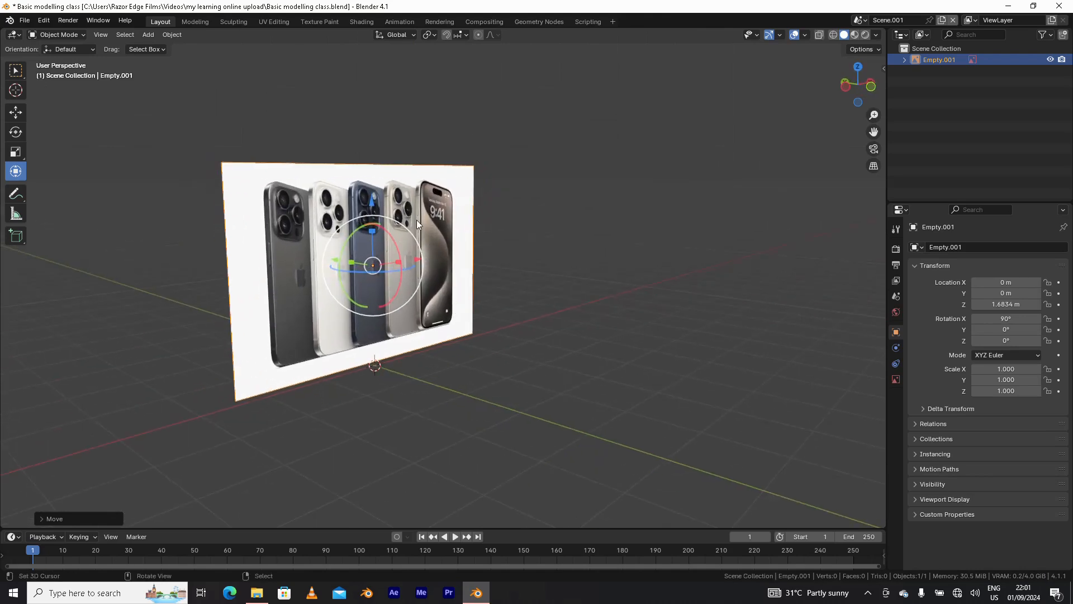
{"action": "middle_click_drag", "start_coordinate": [337, 349], "coordinate": [319, 268]}
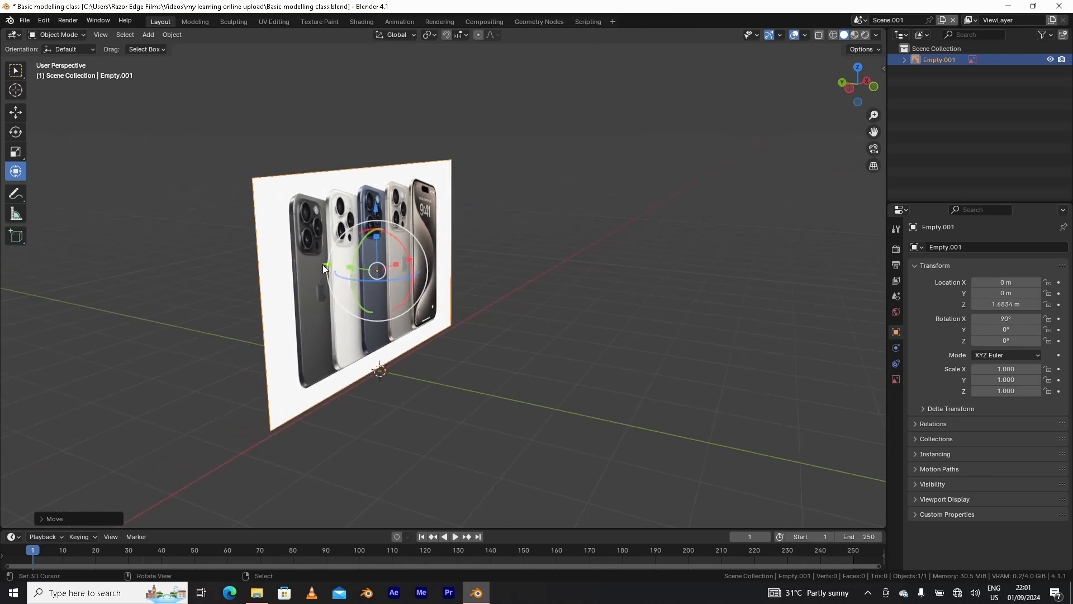
{"action": "left_click_drag", "start_coordinate": [325, 267], "coordinate": [222, 252]}
{"action": "scroll", "coordinate": [410, 371], "scroll_direction": "up", "scroll_amount": 2}
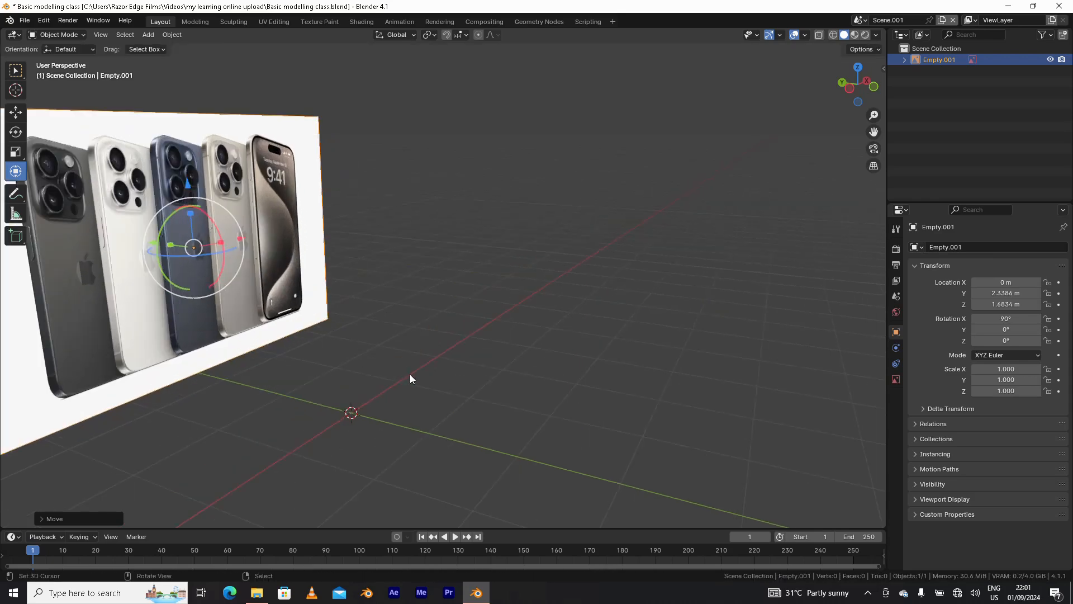
{"action": "middle_click_drag", "start_coordinate": [410, 374], "coordinate": [422, 401]}
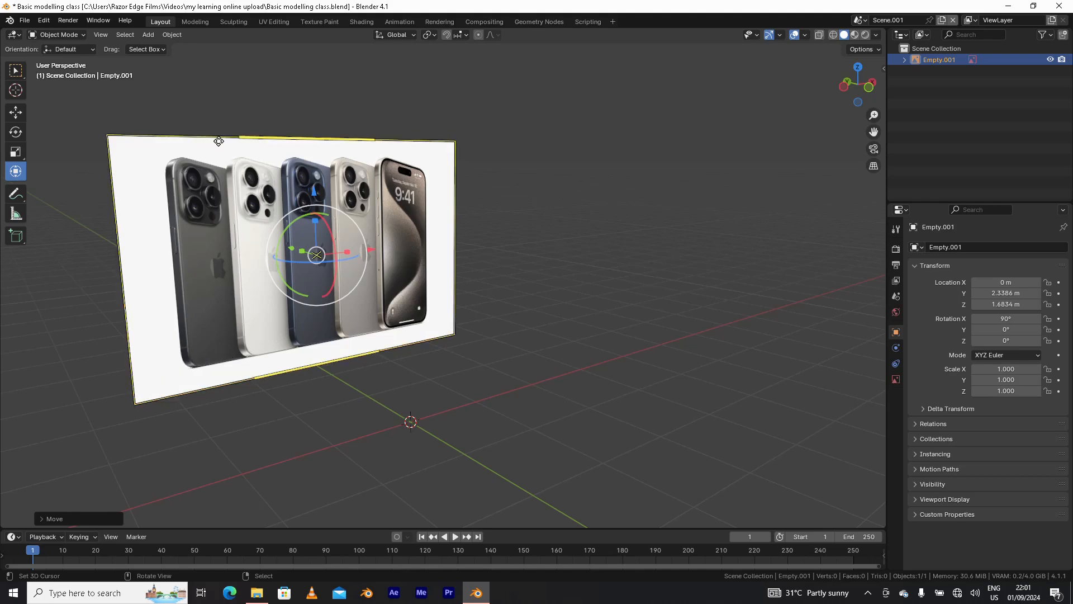
- Add a cube mesh at the 3D cursor in front of the reference image
{"action": "left_click", "coordinate": [148, 34]}
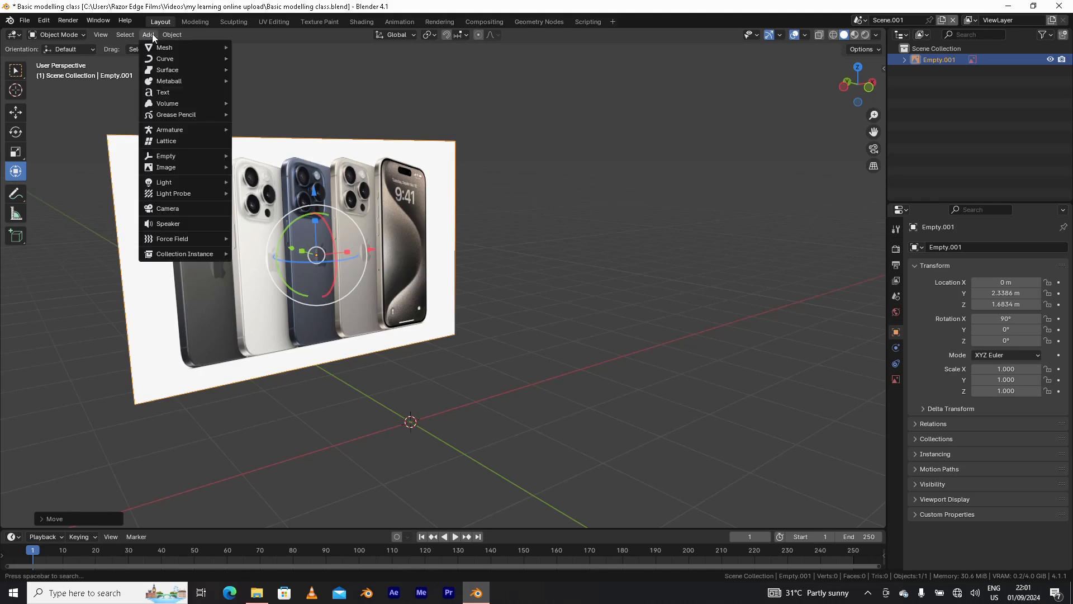
{"action": "mouse_move", "coordinate": [149, 48]}
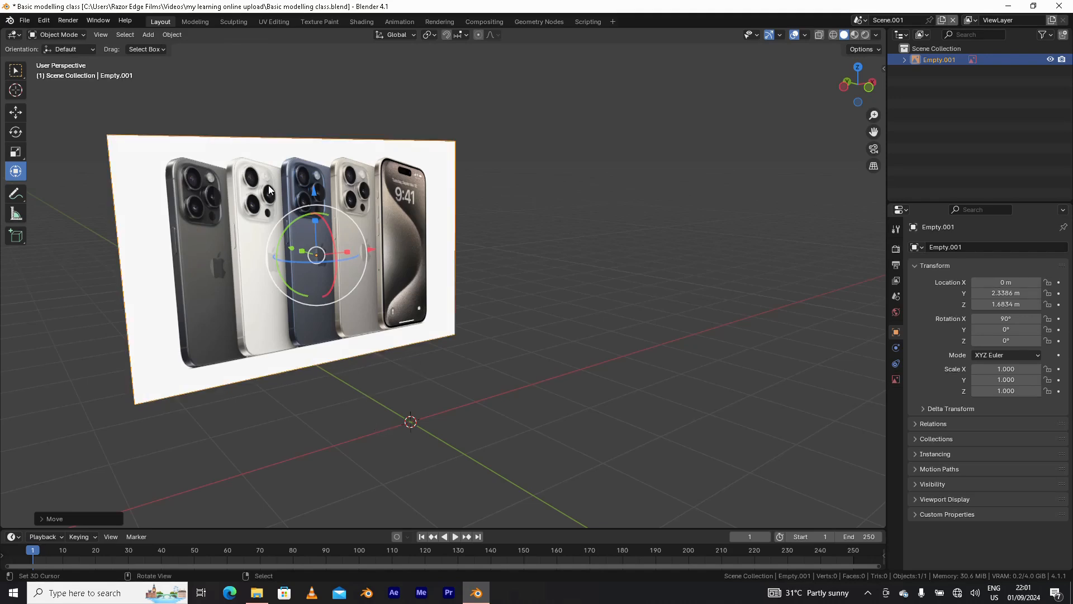
{"action": "left_click", "coordinate": [149, 35]}
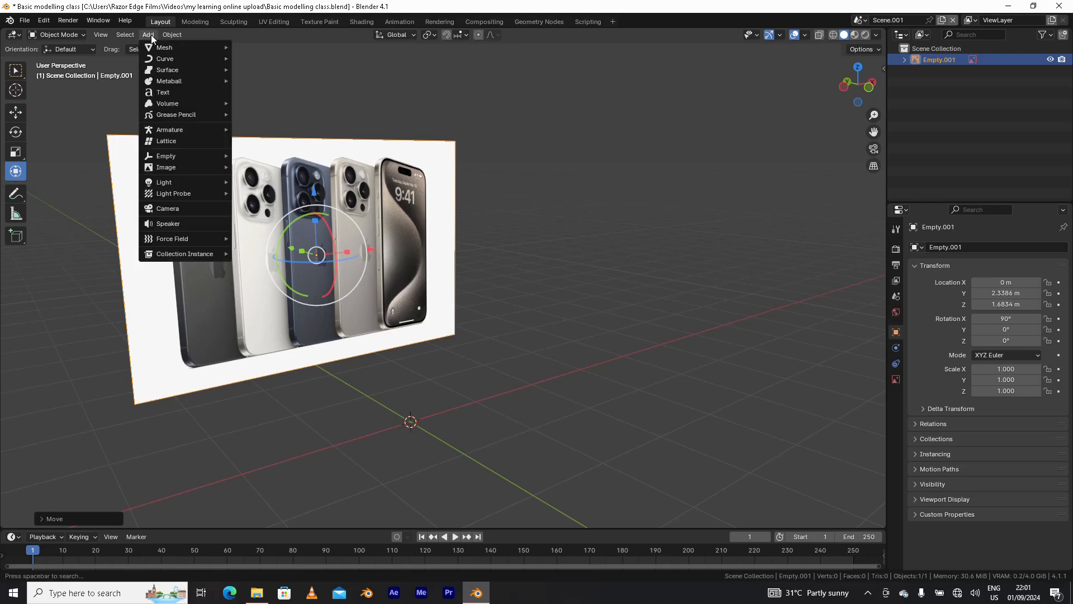
{"action": "mouse_move", "coordinate": [207, 49]}
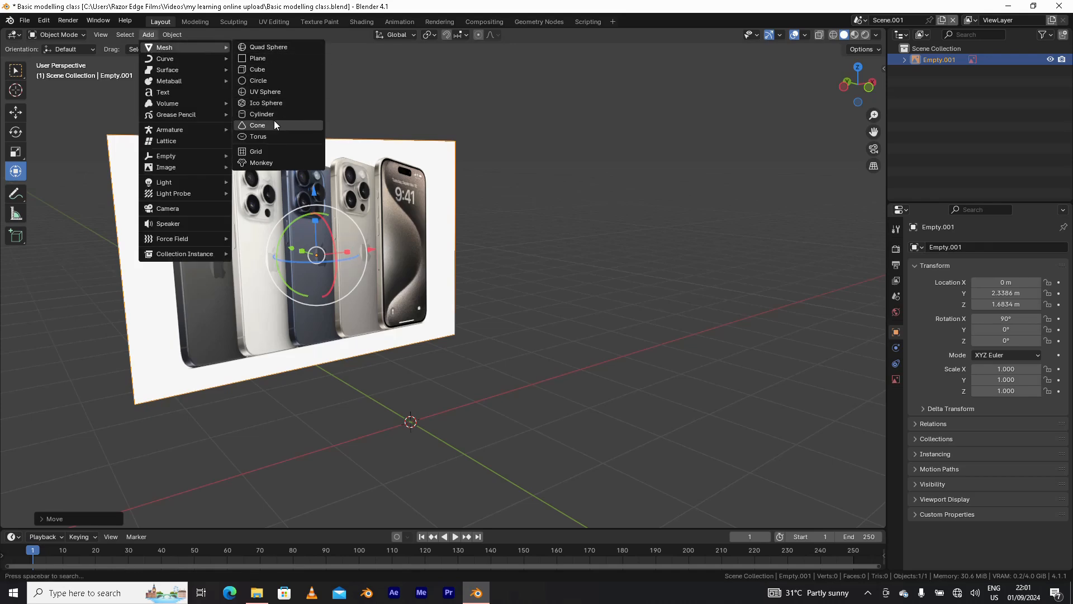
{"action": "left_click", "coordinate": [271, 69]}
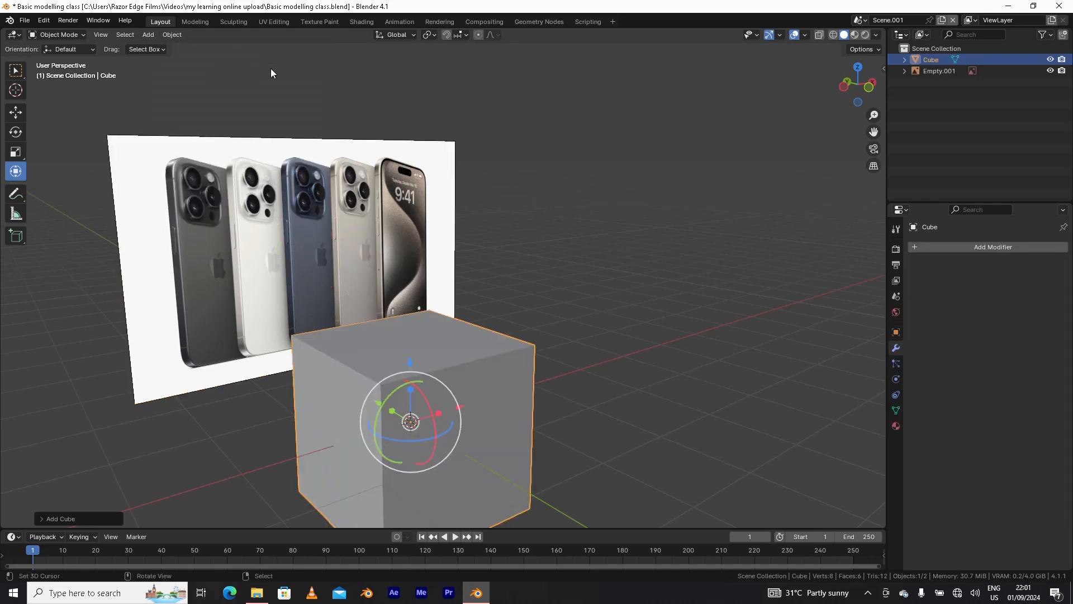
{"action": "middle_click_drag", "start_coordinate": [363, 307], "coordinate": [388, 303]}
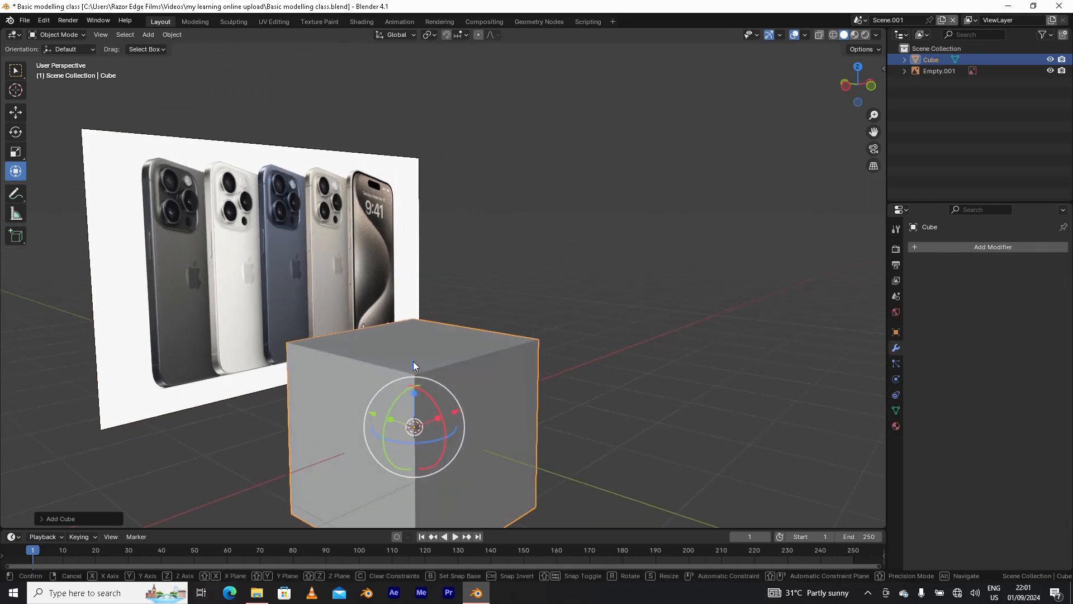
- Raise the new cube along the Z axis so that it stands roughly on the grid floor
{"action": "left_click_drag", "start_coordinate": [413, 361], "coordinate": [411, 261]}
{"action": "middle_click_drag", "start_coordinate": [411, 260], "coordinate": [375, 281]}
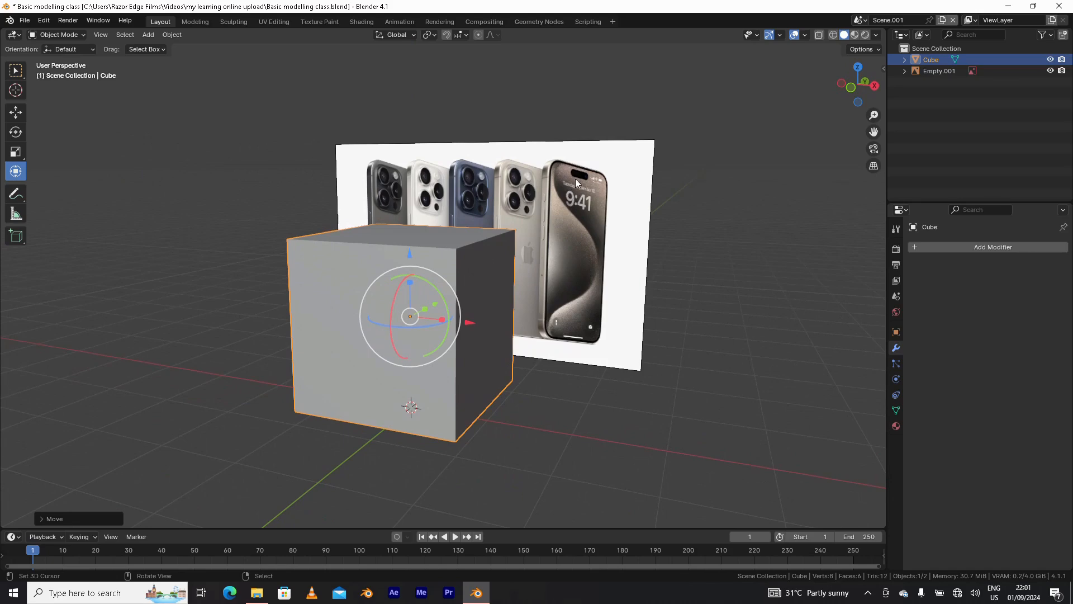
{"action": "middle_click_drag", "start_coordinate": [565, 252], "coordinate": [552, 203]}
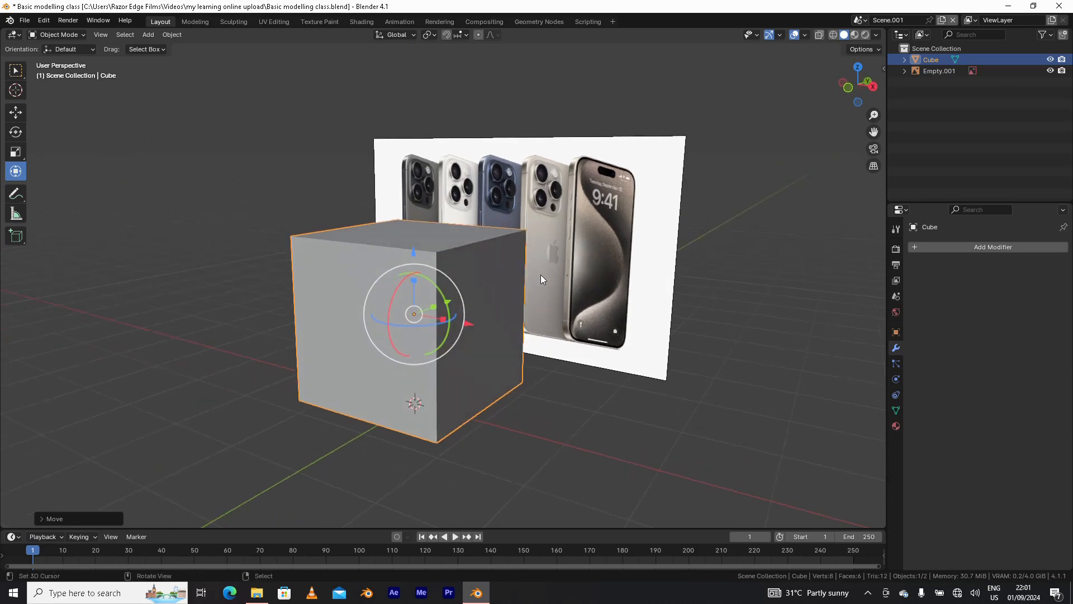
{"action": "middle_click_drag", "start_coordinate": [413, 330], "coordinate": [456, 306]}
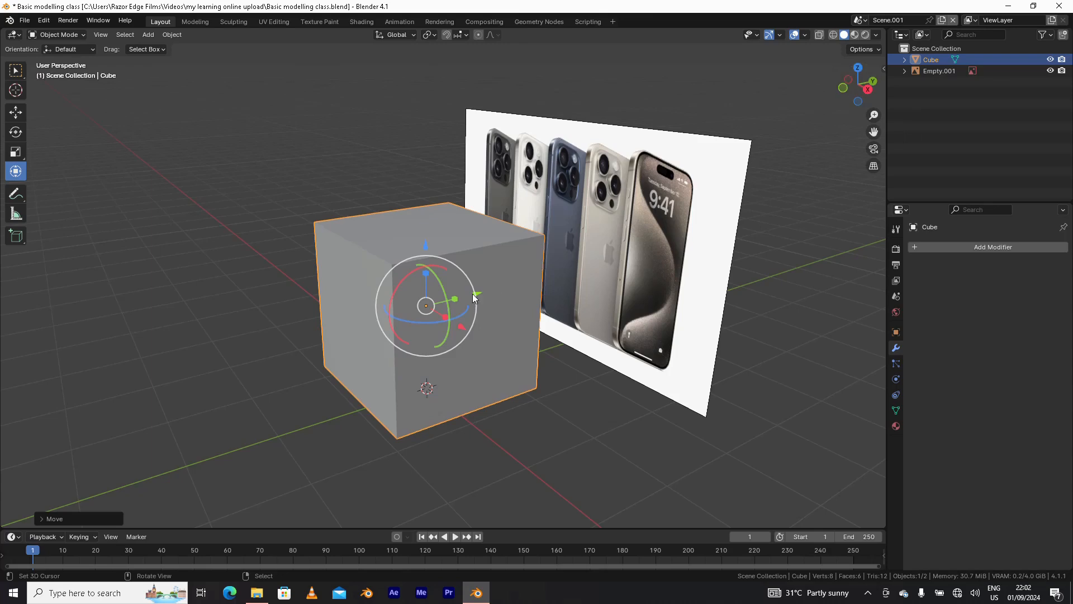
{"action": "middle_click_drag", "start_coordinate": [456, 297], "coordinate": [451, 298]}
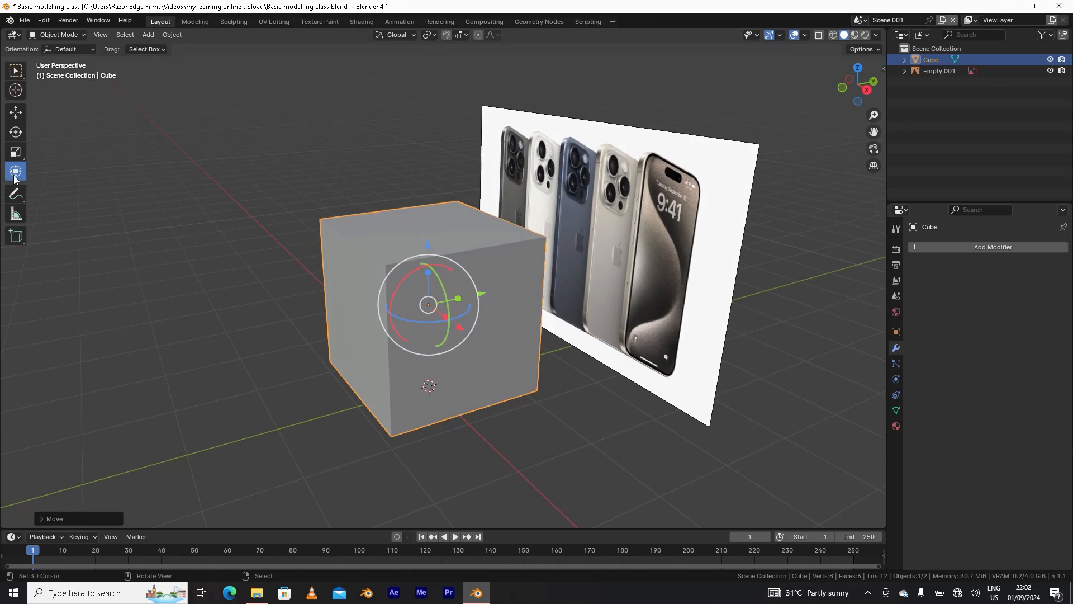
{"action": "left_click", "coordinate": [16, 153]}
{"action": "left_click", "coordinate": [17, 132]}
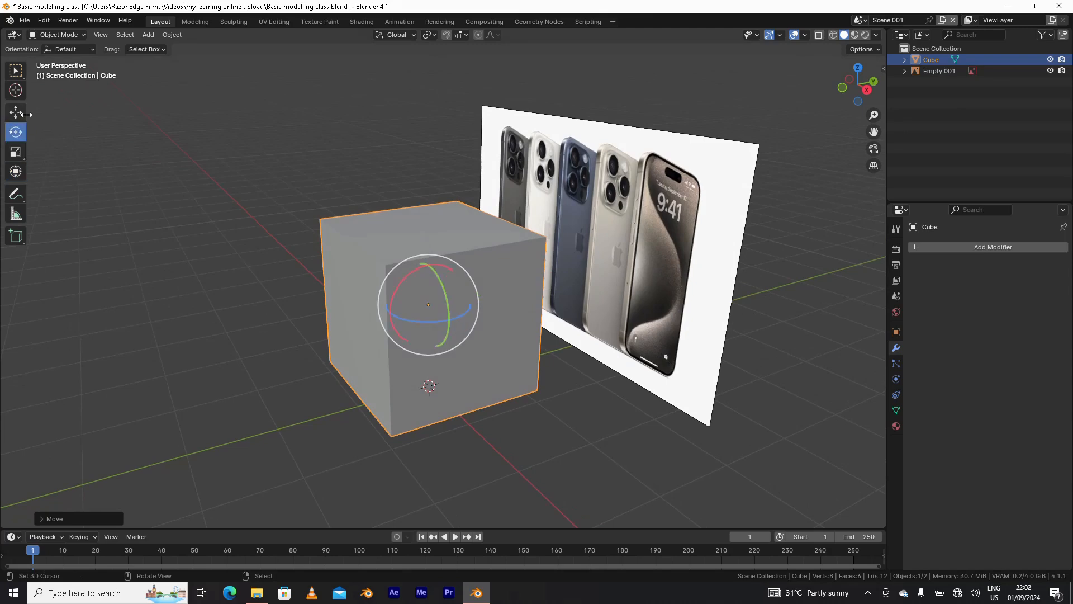
{"action": "left_click", "coordinate": [15, 113]}
{"action": "left_click", "coordinate": [16, 171]}
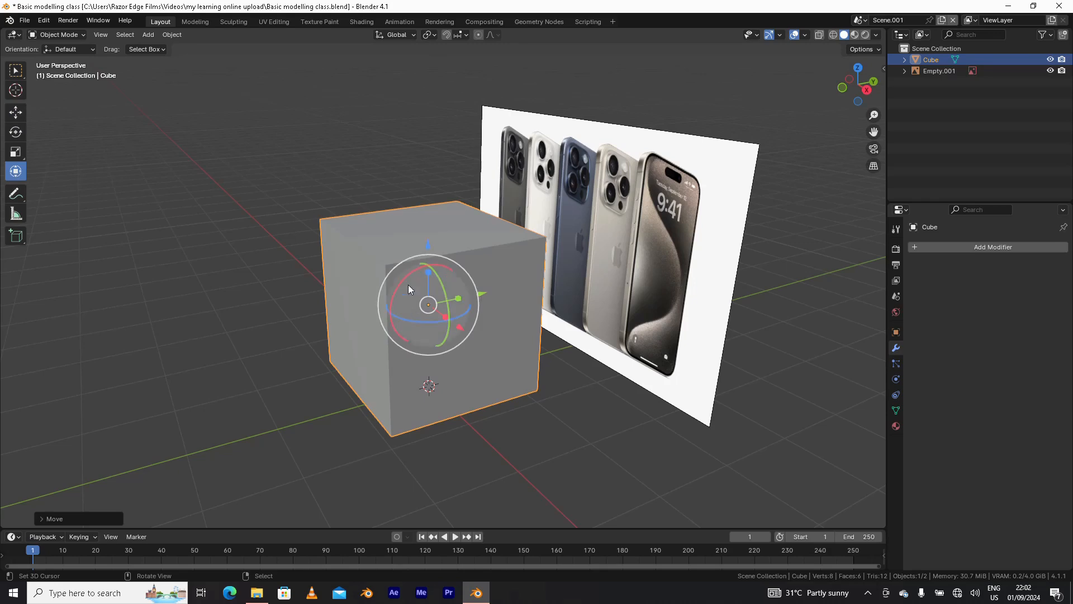
- Scale the cube down along the Y axis into a thin slab and narrow it along the X axis
{"action": "mouse_move", "coordinate": [456, 332]}
{"action": "middle_mouse_down"}
{"action": "mouse_move", "coordinate": [443, 328]}
{"action": "mouse_move", "coordinate": [454, 329]}
{"action": "middle_mouse_up"}
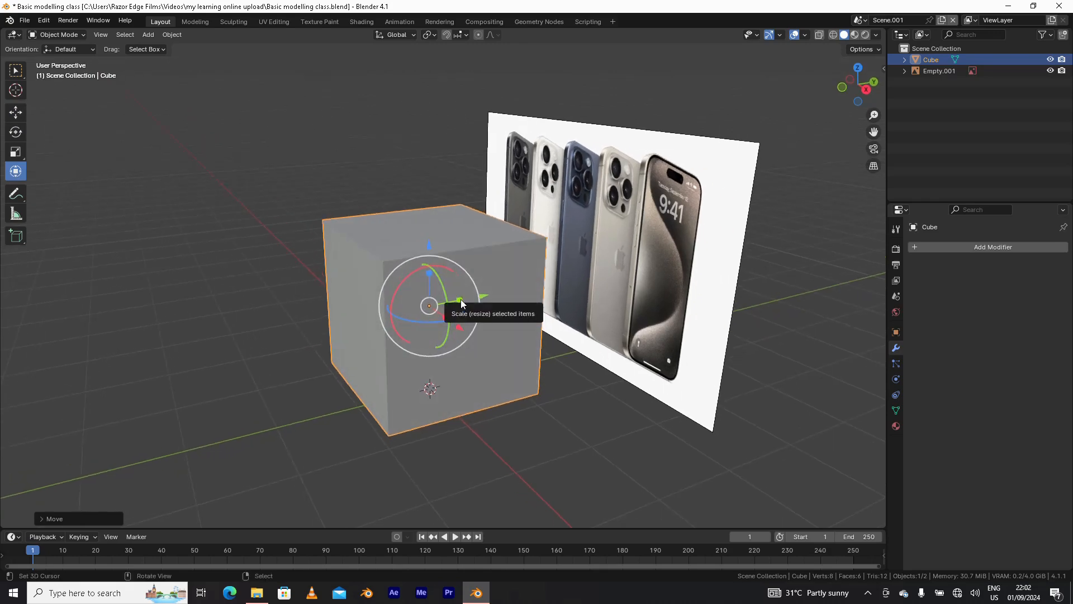
{"action": "left_click_drag", "start_coordinate": [461, 303], "coordinate": [431, 305]}
{"action": "middle_click_drag", "start_coordinate": [431, 305], "coordinate": [408, 312]}
{"action": "middle_click_drag", "start_coordinate": [502, 303], "coordinate": [467, 315]}
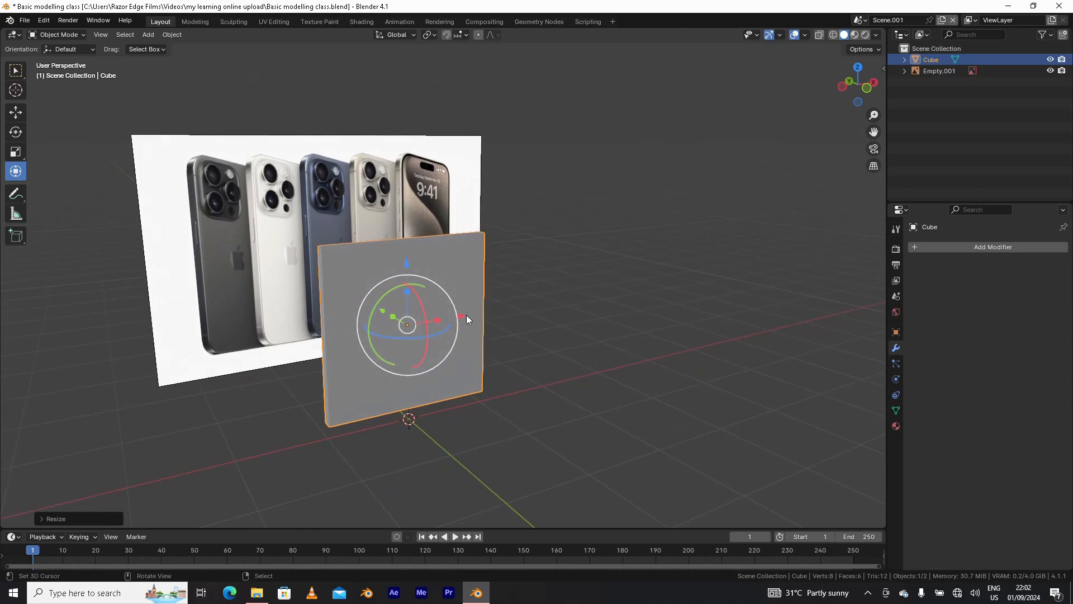
{"action": "left_click_drag", "start_coordinate": [437, 317], "coordinate": [425, 323]}
- Stretch the slab taller along Z, raise it slightly and adjust its X scale to phone-like proportions
{"action": "middle_click_drag", "start_coordinate": [434, 338], "coordinate": [448, 312]}
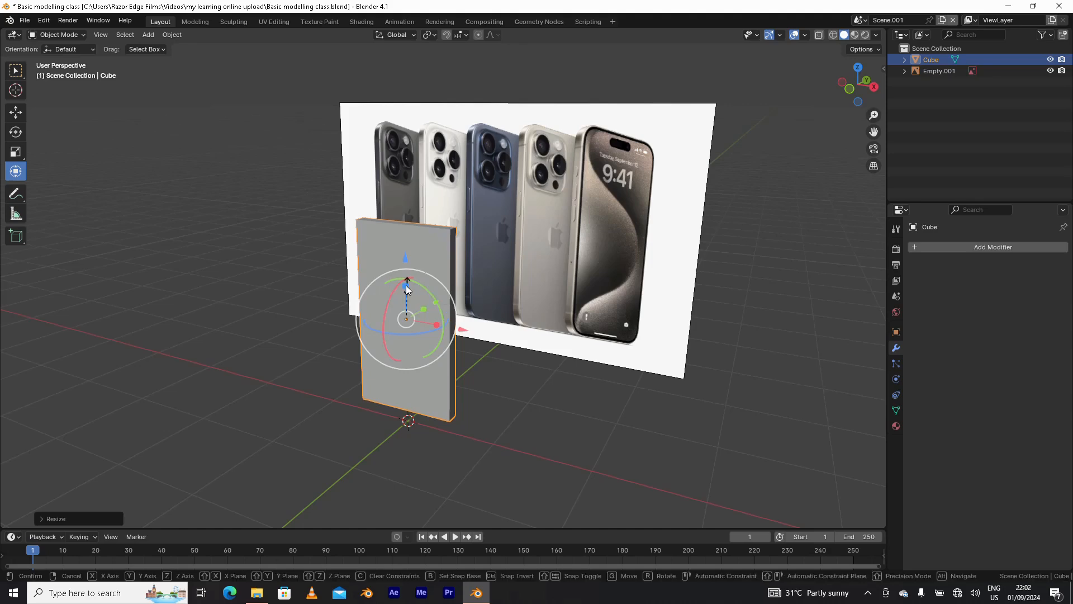
{"action": "left_click_drag", "start_coordinate": [408, 286], "coordinate": [405, 235]}
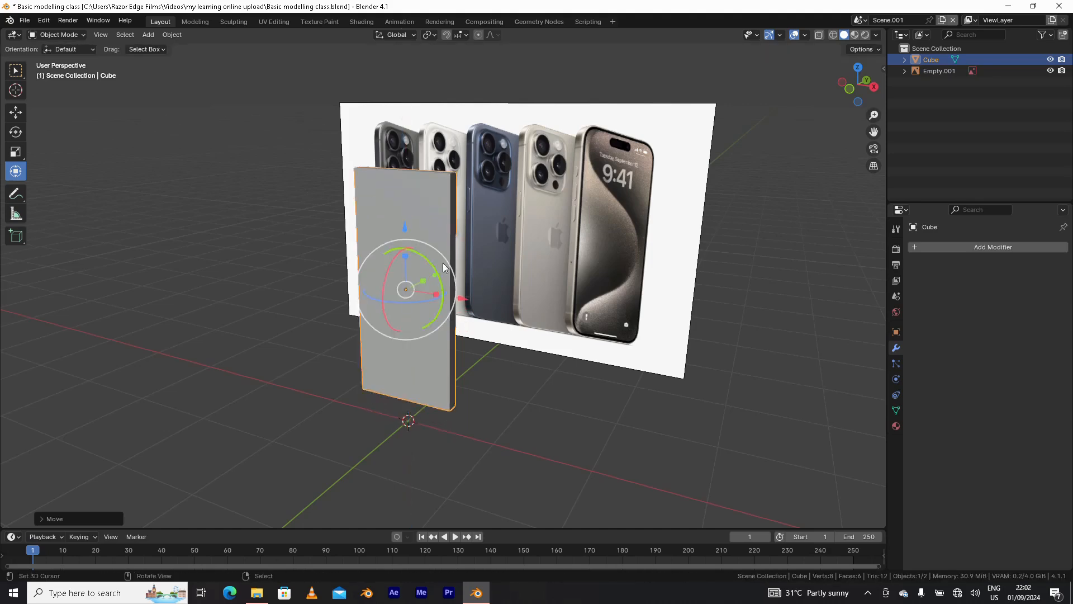
{"action": "middle_click_drag", "start_coordinate": [443, 262], "coordinate": [461, 283]}
{"action": "scroll", "coordinate": [476, 287], "scroll_direction": "up", "scroll_amount": 1}
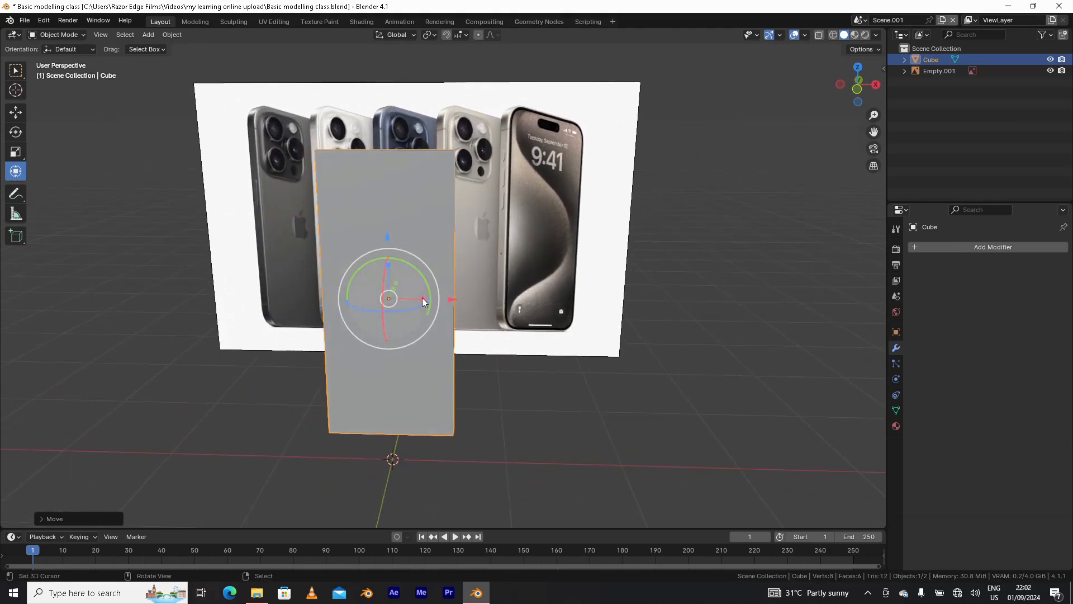
{"action": "left_click_drag", "start_coordinate": [424, 302], "coordinate": [421, 296]}
- Add a Subdivision Surface modifier to the slab
{"action": "middle_click_drag", "start_coordinate": [428, 216], "coordinate": [442, 310]}
{"action": "middle_click_drag", "start_coordinate": [345, 332], "coordinate": [410, 285]}
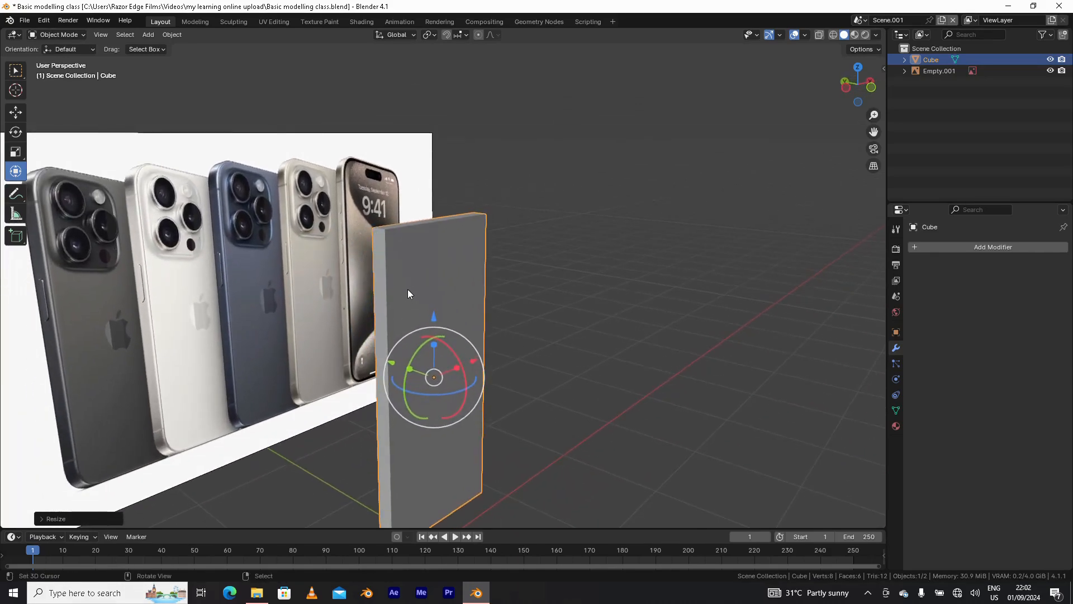
{"action": "mouse_move", "coordinate": [385, 245]}
{"action": "middle_mouse_down"}
{"action": "mouse_move", "coordinate": [393, 252]}
{"action": "mouse_move", "coordinate": [371, 261]}
{"action": "mouse_move", "coordinate": [398, 253]}
{"action": "middle_mouse_up"}
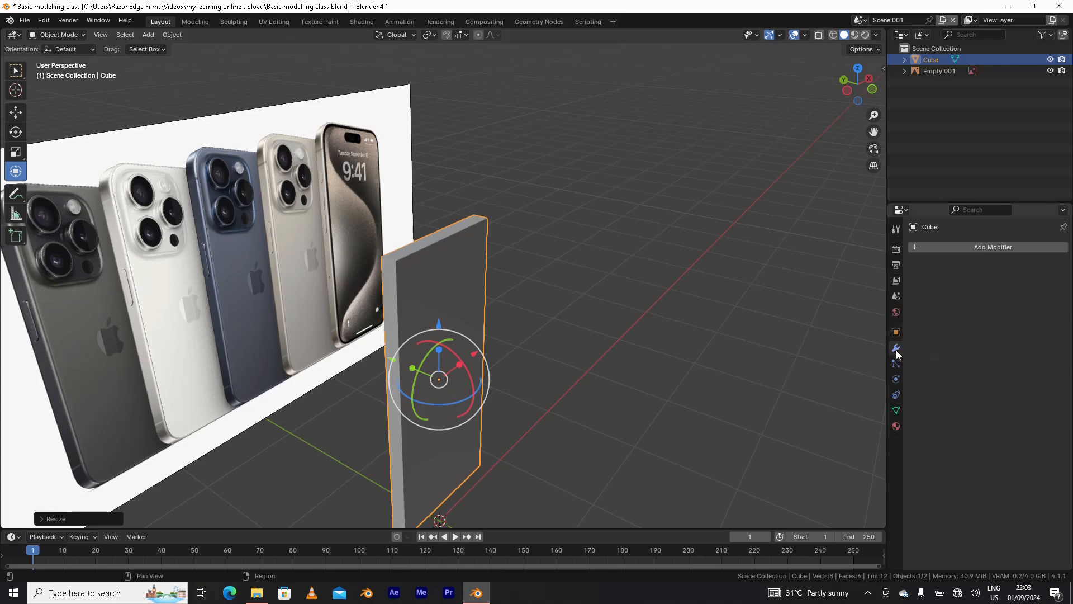
{"action": "left_click", "coordinate": [964, 245]}
{"action": "mouse_move", "coordinate": [924, 287]}
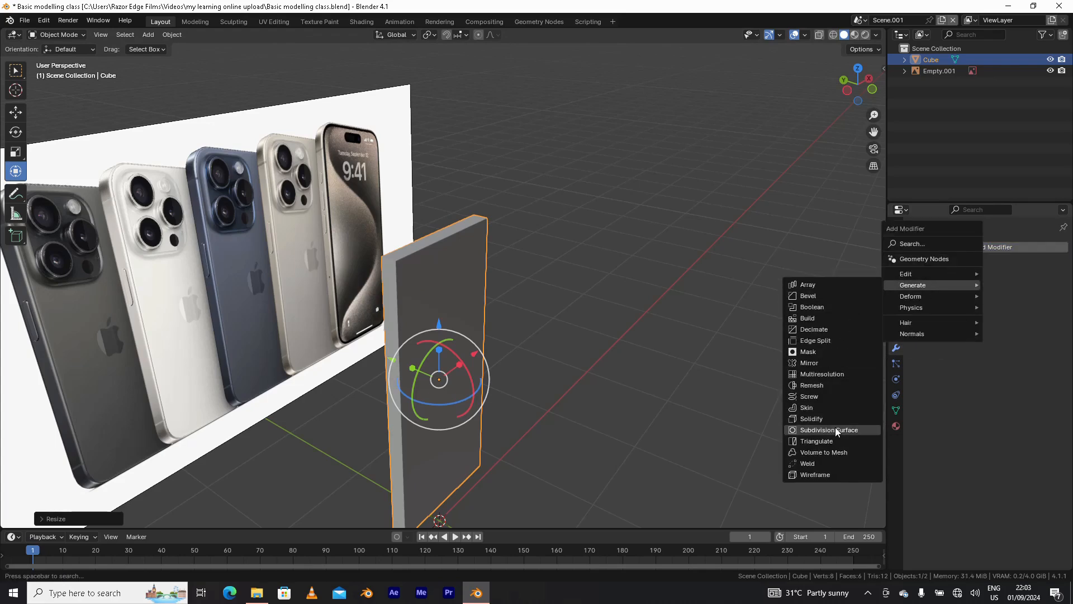
{"action": "left_click", "coordinate": [834, 429]}
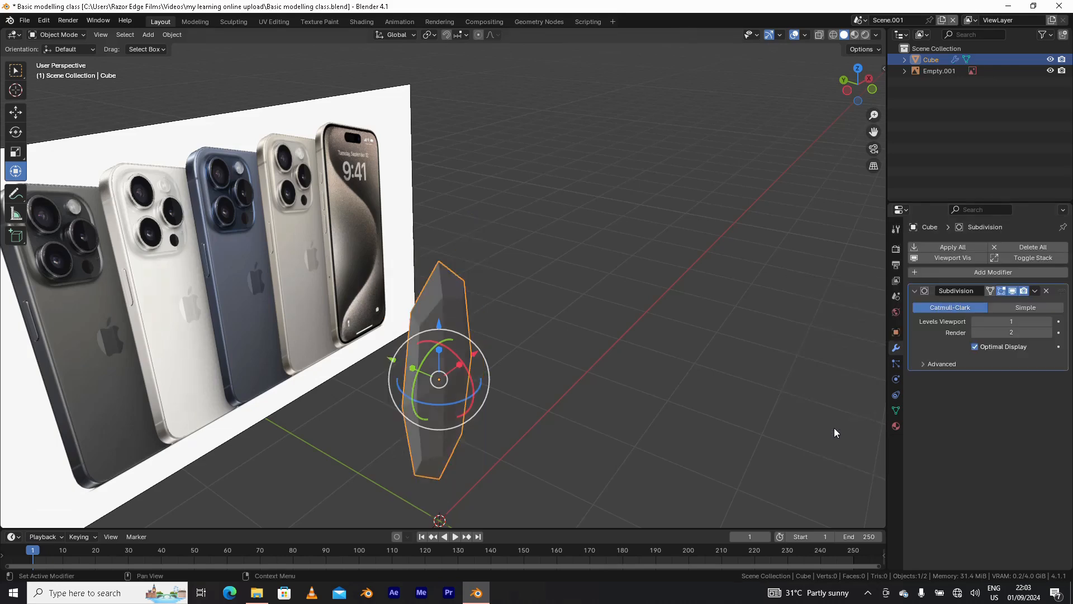
- Enter Edit Mode on the slab and add a horizontal loop cut slid close to its top edge
{"action": "middle_click_drag", "start_coordinate": [601, 385], "coordinate": [508, 345]}
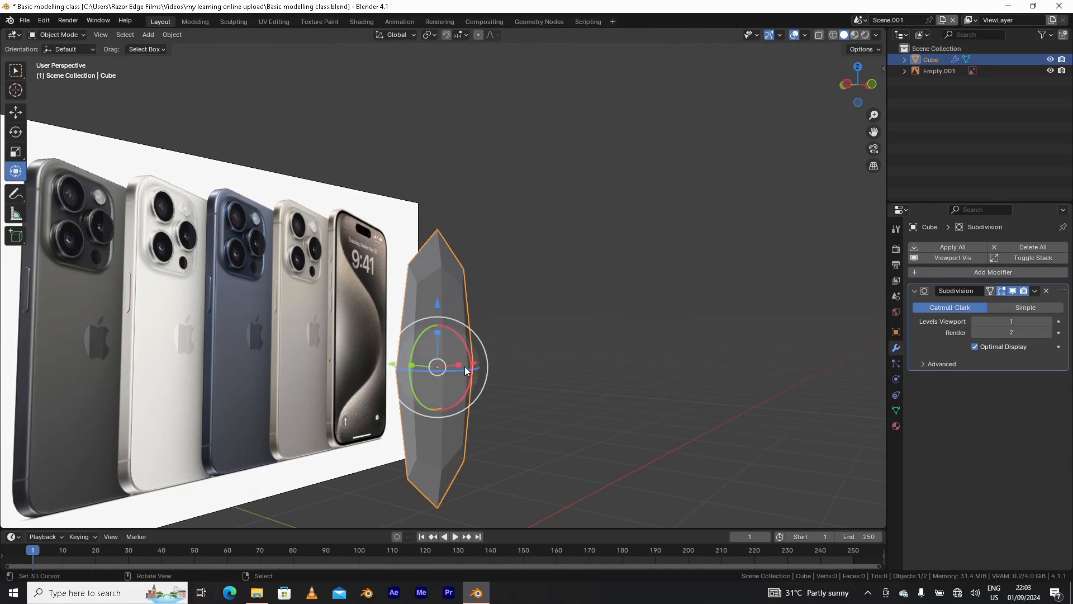
{"action": "key", "text": "ctrl+Tab"}
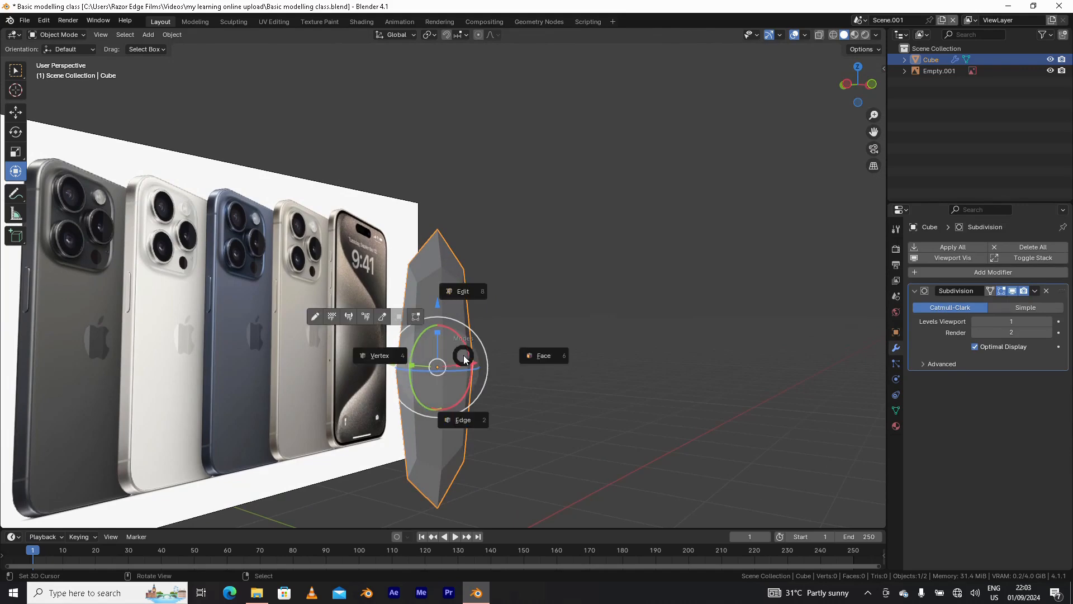
{"action": "left_click", "coordinate": [467, 290]}
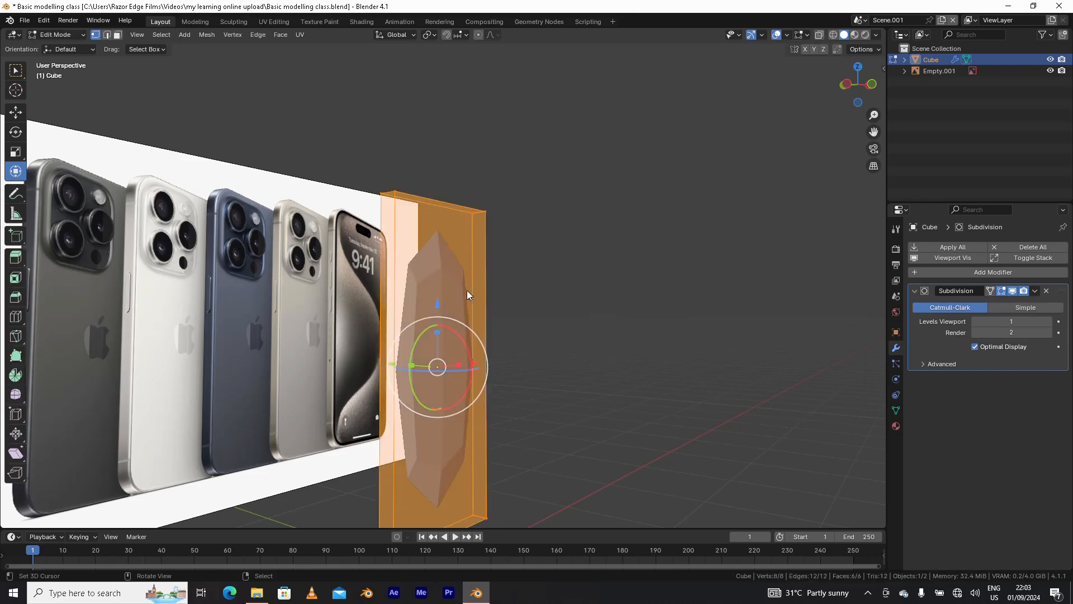
{"action": "middle_click_drag", "start_coordinate": [467, 290], "coordinate": [384, 257]}
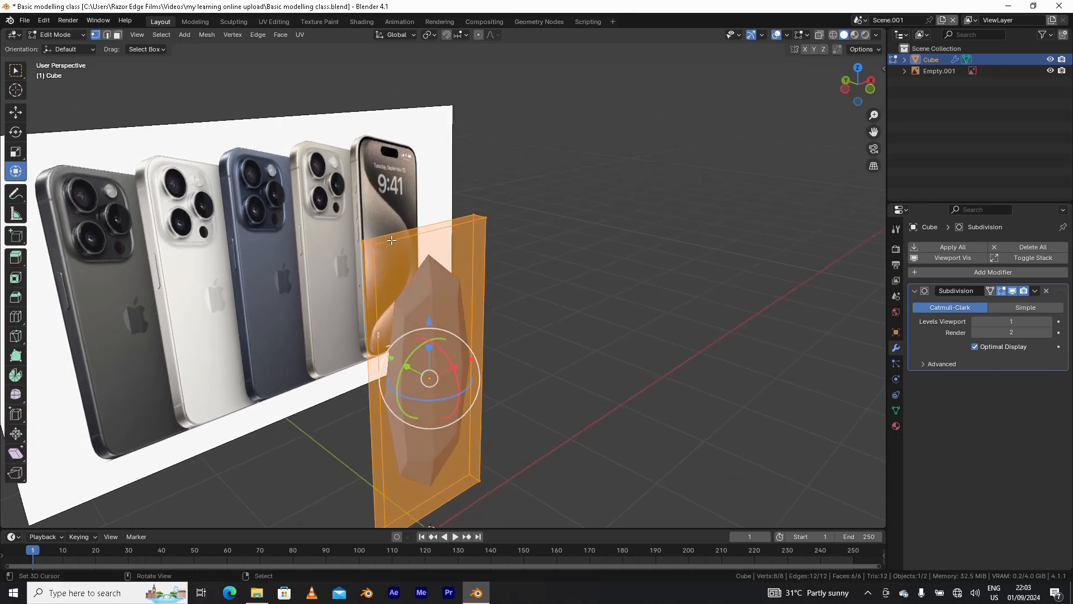
{"action": "middle_click_drag", "start_coordinate": [497, 305], "coordinate": [466, 417]}
{"action": "middle_click_drag", "start_coordinate": [362, 399], "coordinate": [370, 380]}
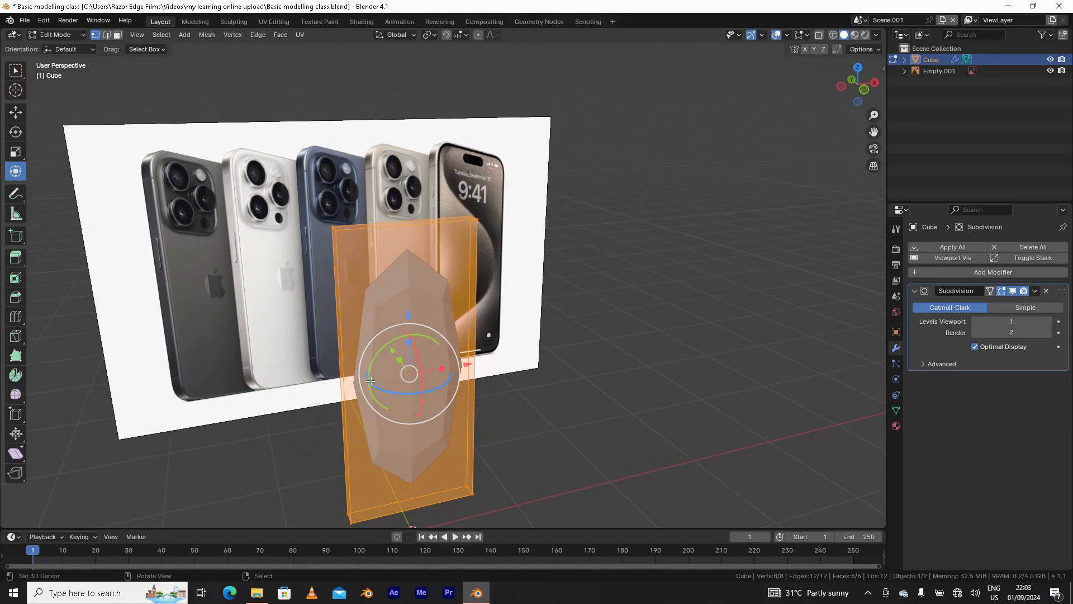
{"action": "middle_click_drag", "start_coordinate": [392, 342], "coordinate": [394, 269]}
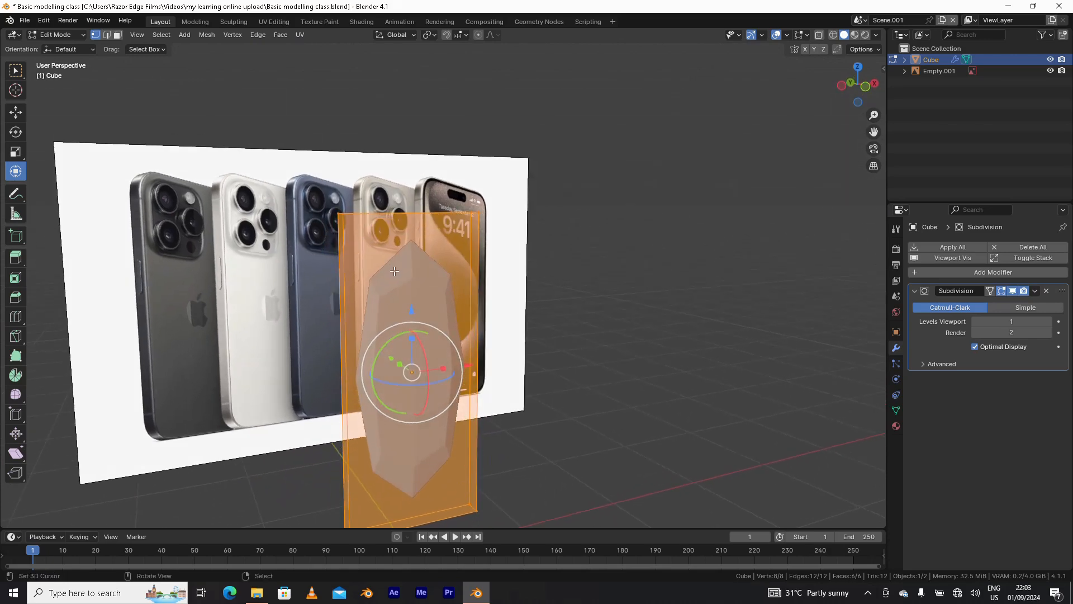
{"action": "key", "text": "ctrl+r"}
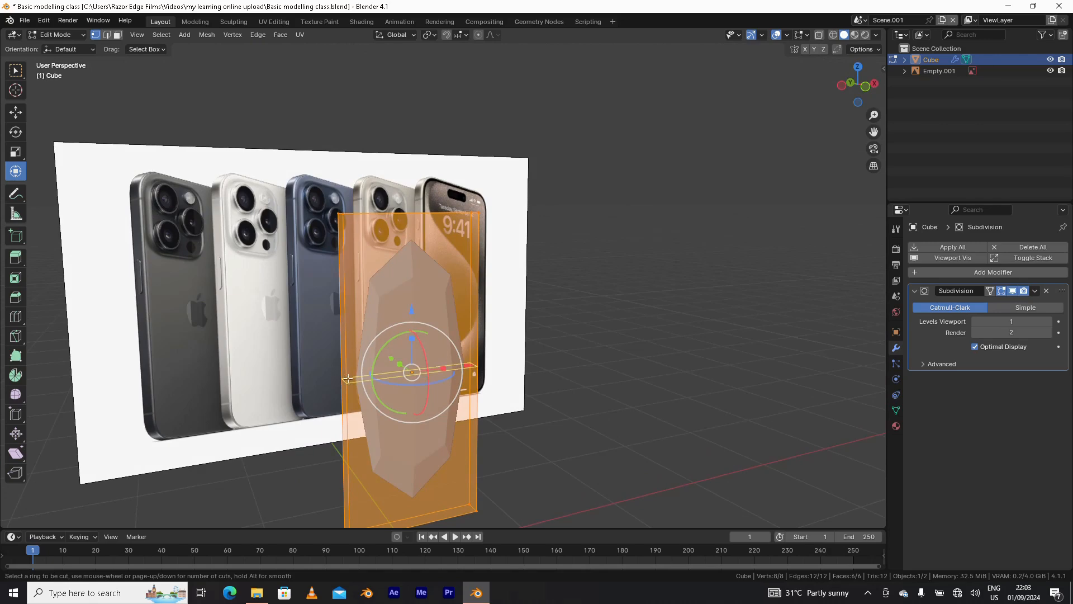
{"action": "left_click", "coordinate": [361, 344]}
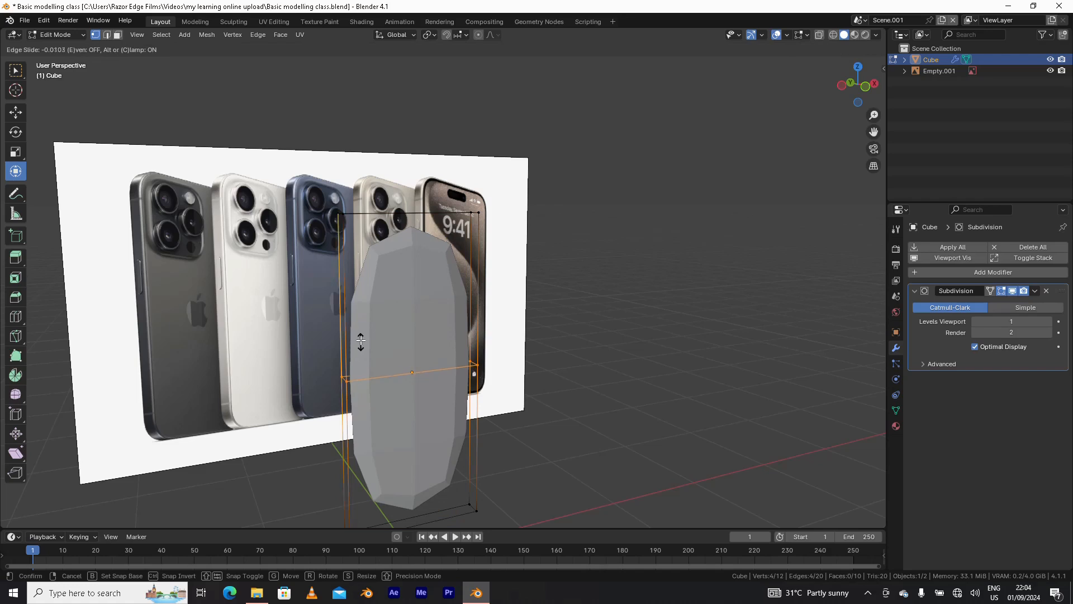
{"action": "left_click", "coordinate": [378, 190]}
{"action": "middle_click_drag", "start_coordinate": [390, 399], "coordinate": [379, 362], "text": "shift"}
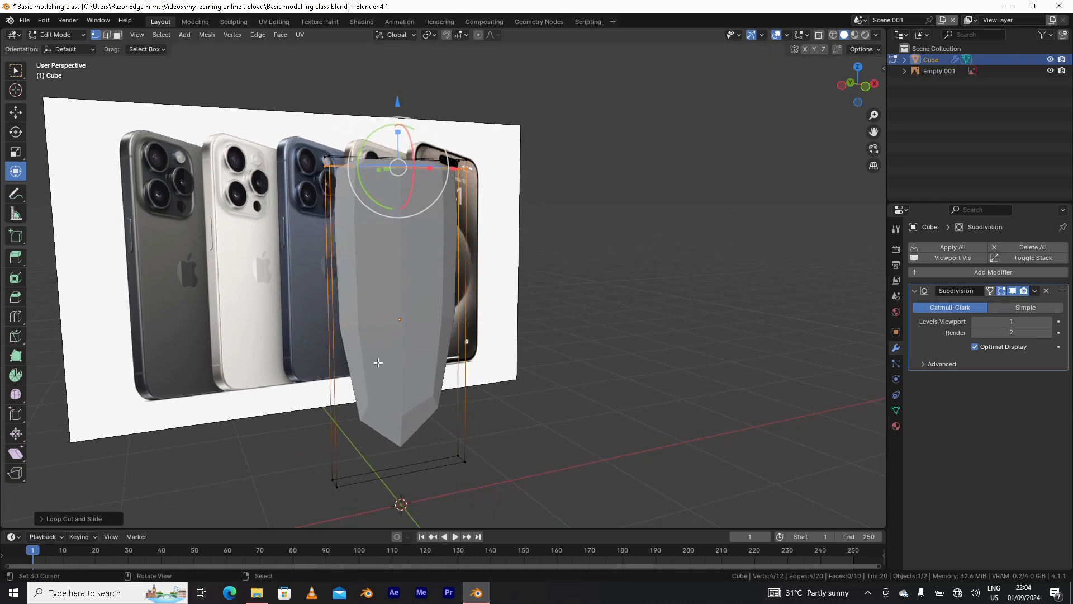
- Add a second horizontal loop cut and slide it close to the slab's bottom edge
{"action": "key", "text": "ctrl+r"}
{"action": "left_click", "coordinate": [340, 314]}
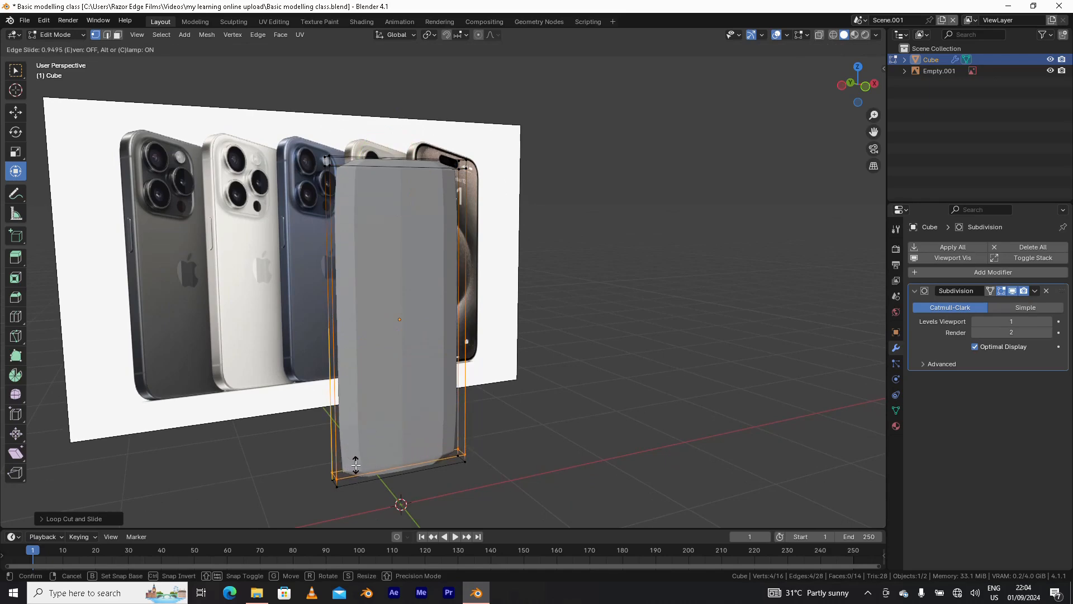
{"action": "left_click", "coordinate": [357, 466]}
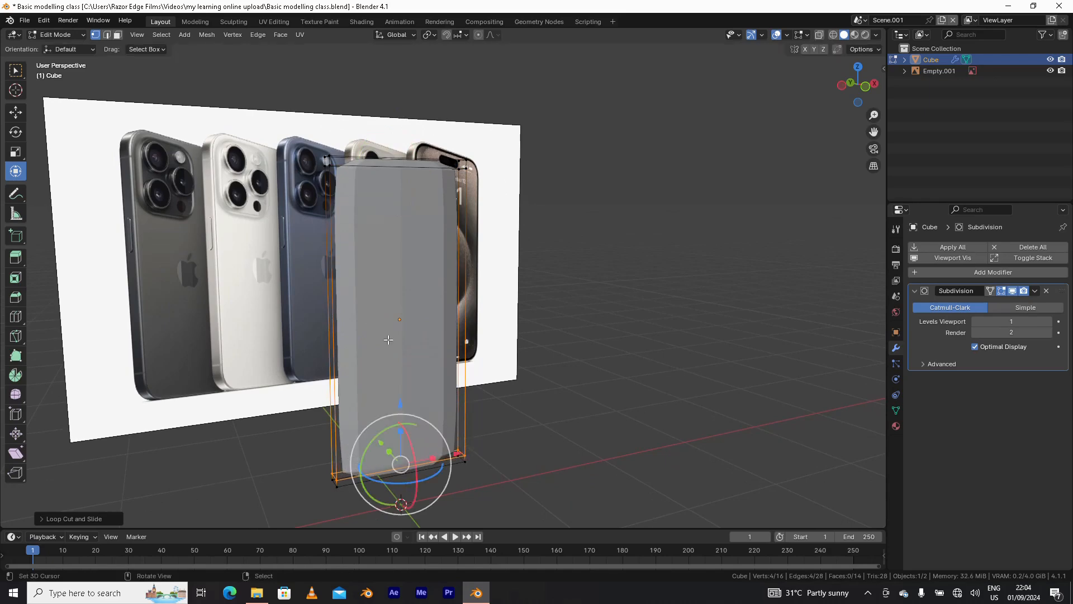
- Add a third horizontal loop cut centred at the middle of the slab's height, without sliding it
{"action": "middle_click_drag", "start_coordinate": [389, 339], "coordinate": [383, 343]}
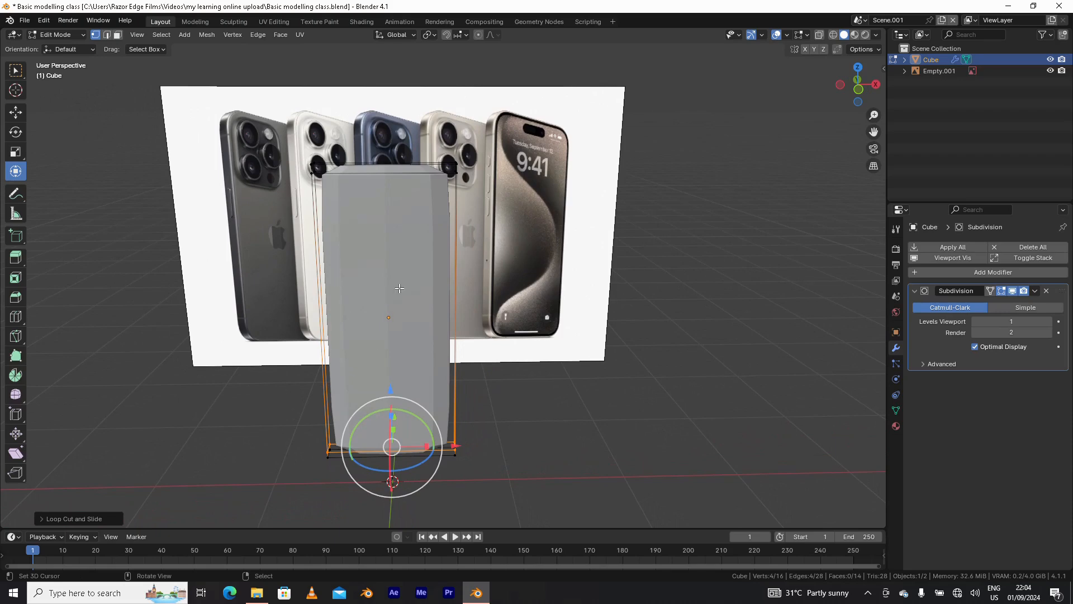
{"action": "middle_click_drag", "start_coordinate": [399, 289], "coordinate": [546, 172]}
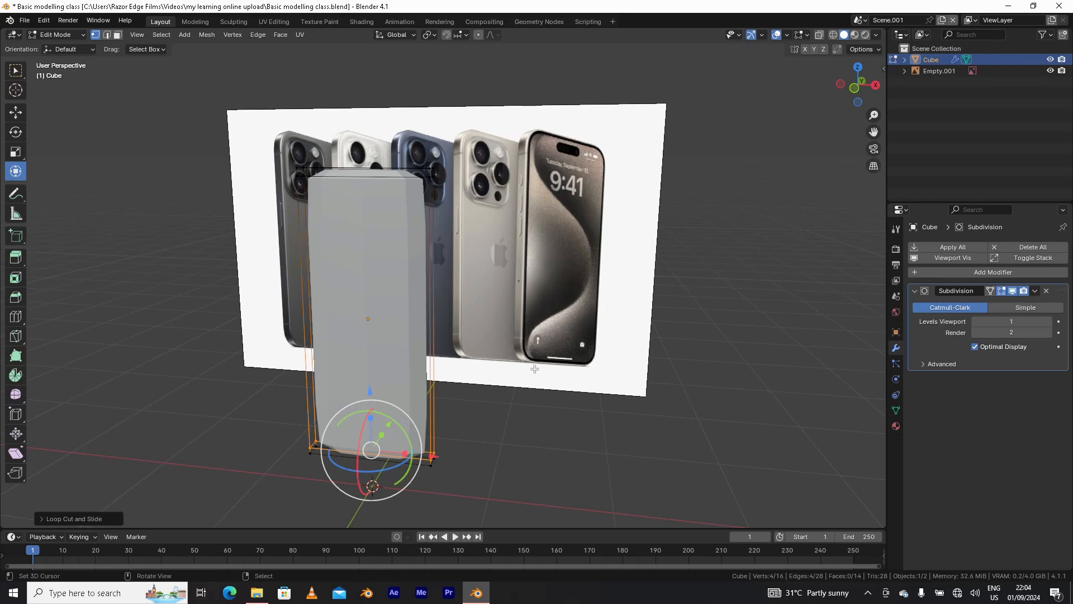
{"action": "mouse_move", "coordinate": [376, 339]}
{"action": "middle_mouse_down", "text": "shift"}
{"action": "mouse_move", "coordinate": [386, 307]}
{"action": "mouse_move", "coordinate": [383, 334]}
{"action": "middle_mouse_up", "text": "shift"}
{"action": "middle_click_drag", "start_coordinate": [354, 469], "coordinate": [362, 446]}
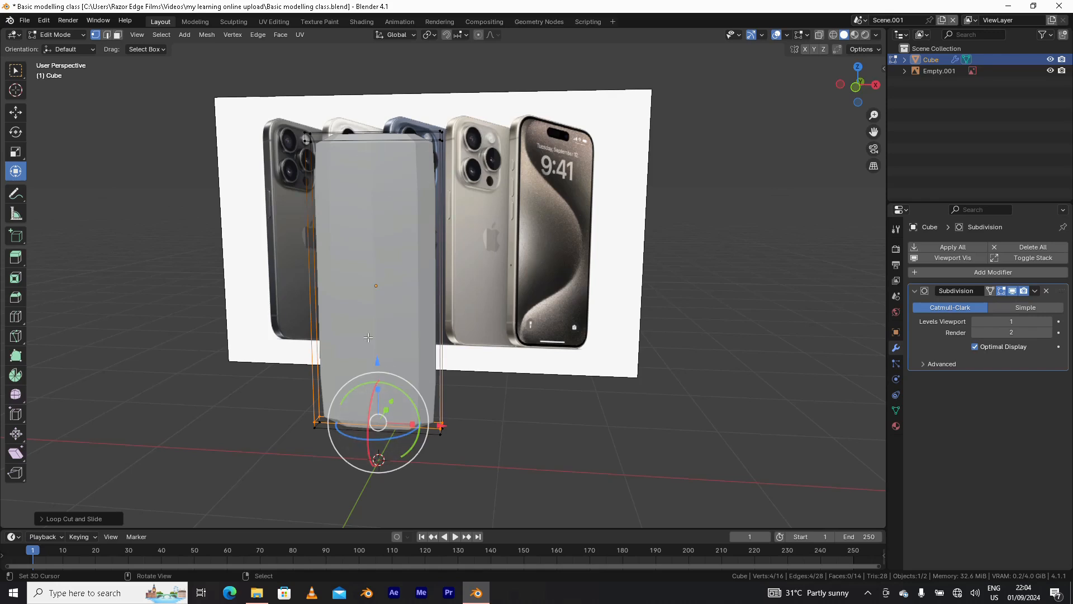
{"action": "middle_click_drag", "start_coordinate": [367, 324], "coordinate": [380, 331]}
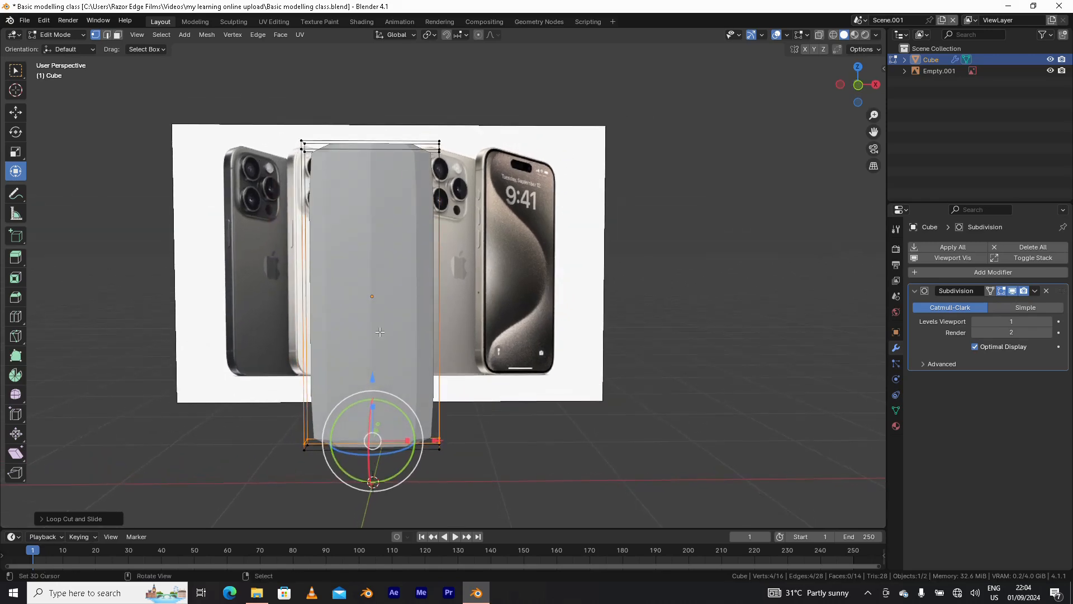
{"action": "key", "text": "ctrl+r"}
{"action": "left_click", "coordinate": [334, 318]}
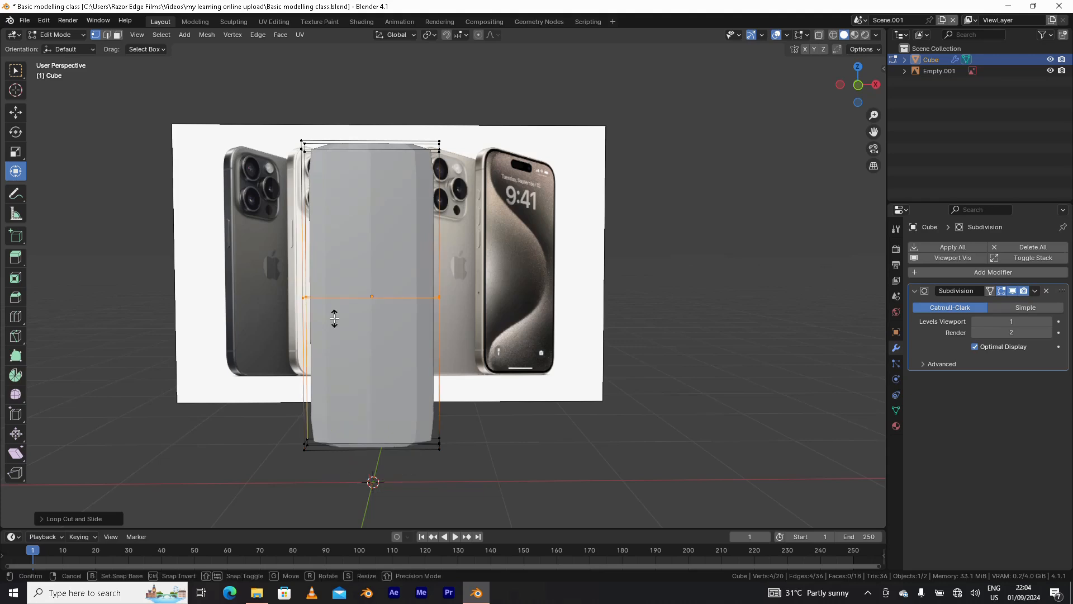
{"action": "right_click", "coordinate": [334, 318]}
{"action": "scroll", "coordinate": [334, 318], "scroll_direction": "down", "scroll_amount": 1}
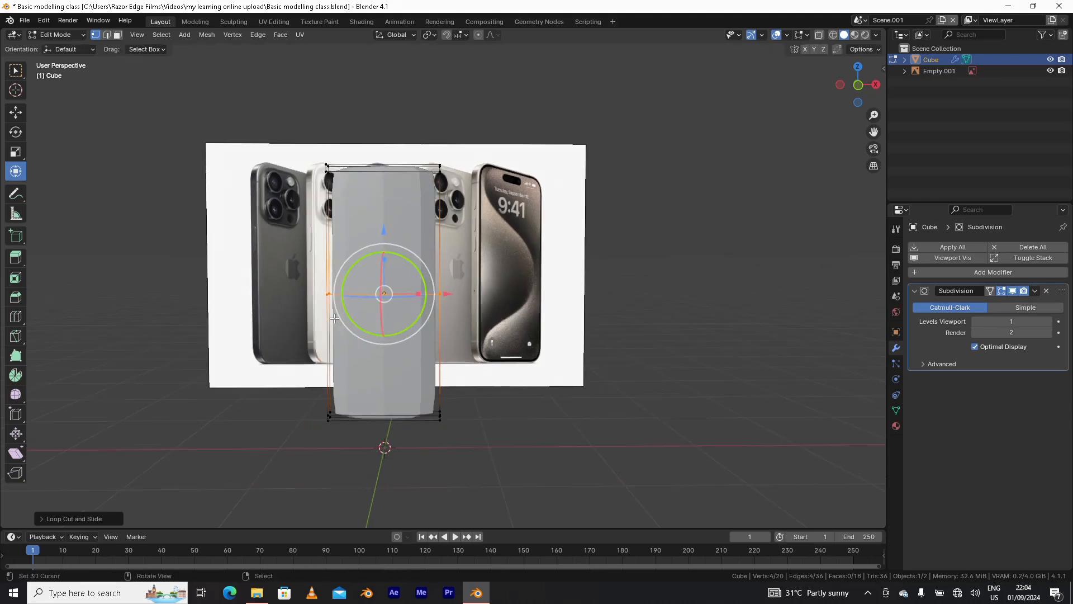
- Switch to face selection and display the slab in wireframe shading from the front orthographic view
{"action": "left_click", "coordinate": [118, 34]}
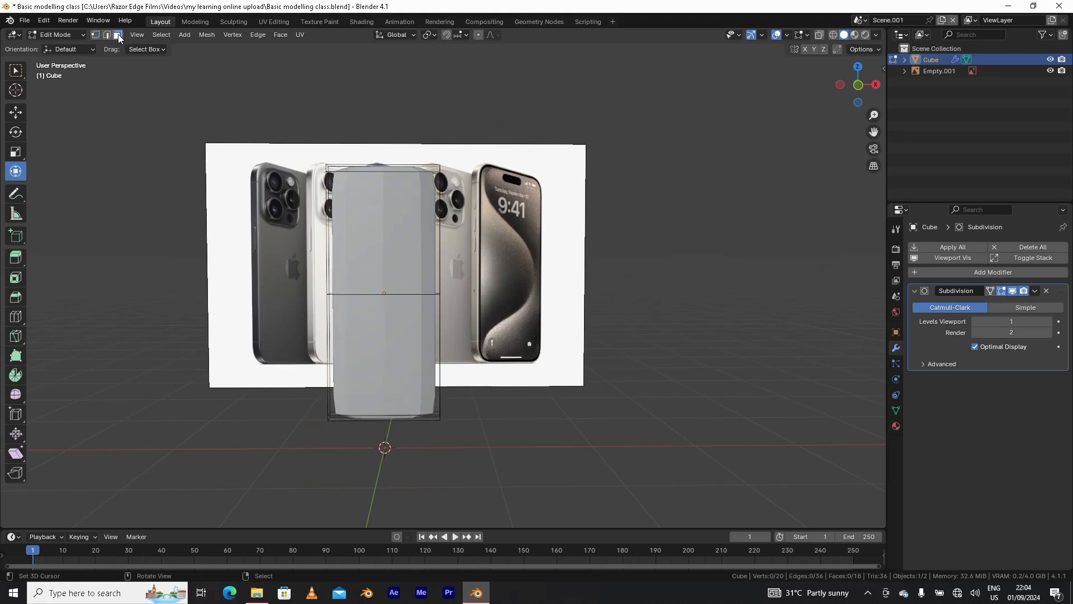
{"action": "key", "text": "KP_1"}
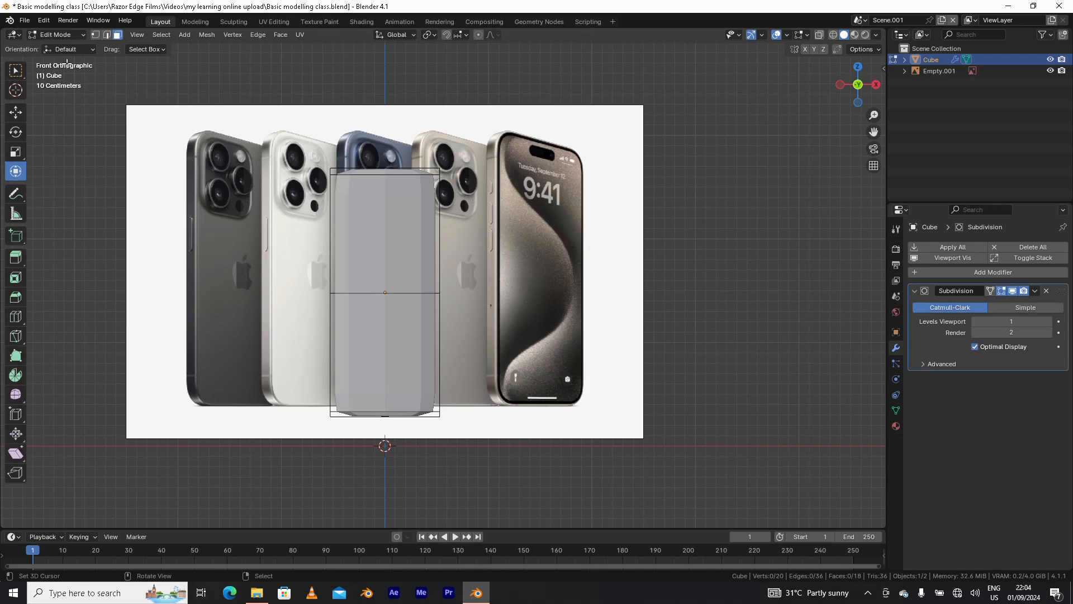
{"action": "left_click", "coordinate": [834, 35]}
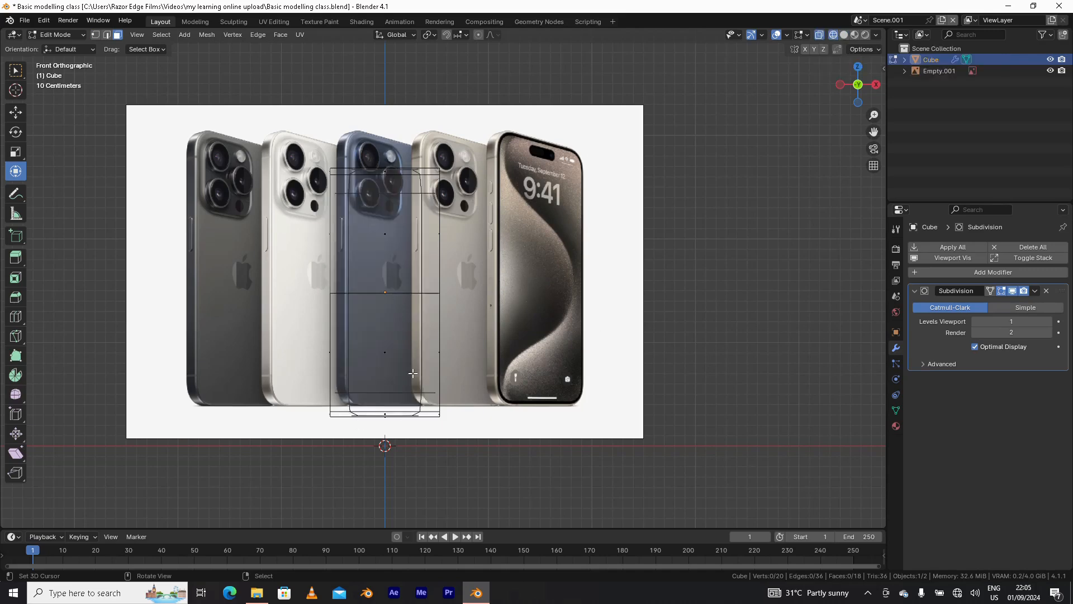
- Box-select the faces of the slab's lower half below the middle loop, and clear the selection
{"action": "key", "text": "b"}
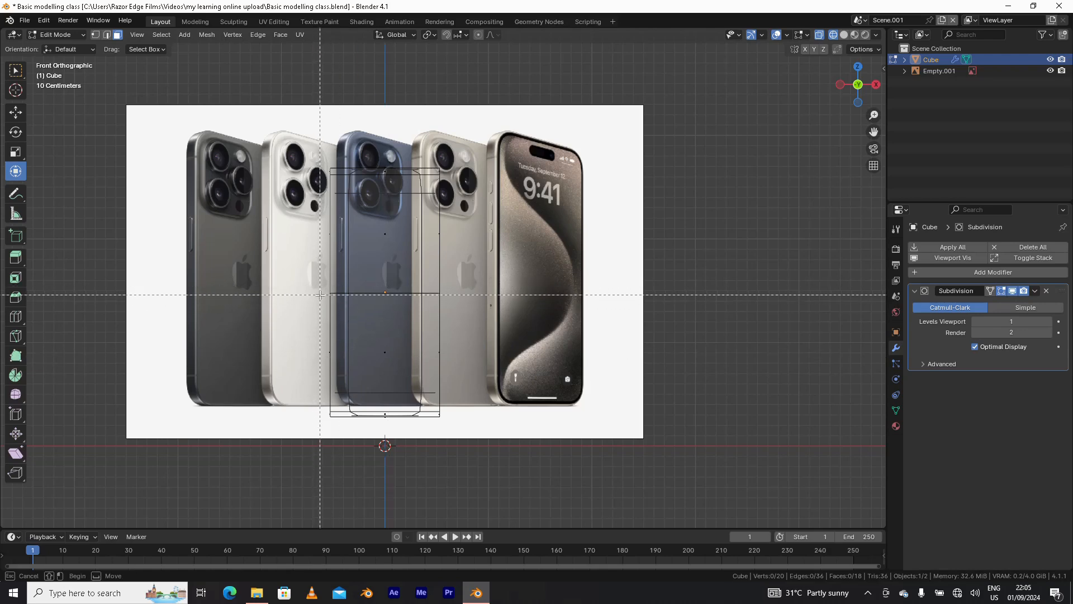
{"action": "left_click_drag", "start_coordinate": [321, 295], "coordinate": [448, 418]}
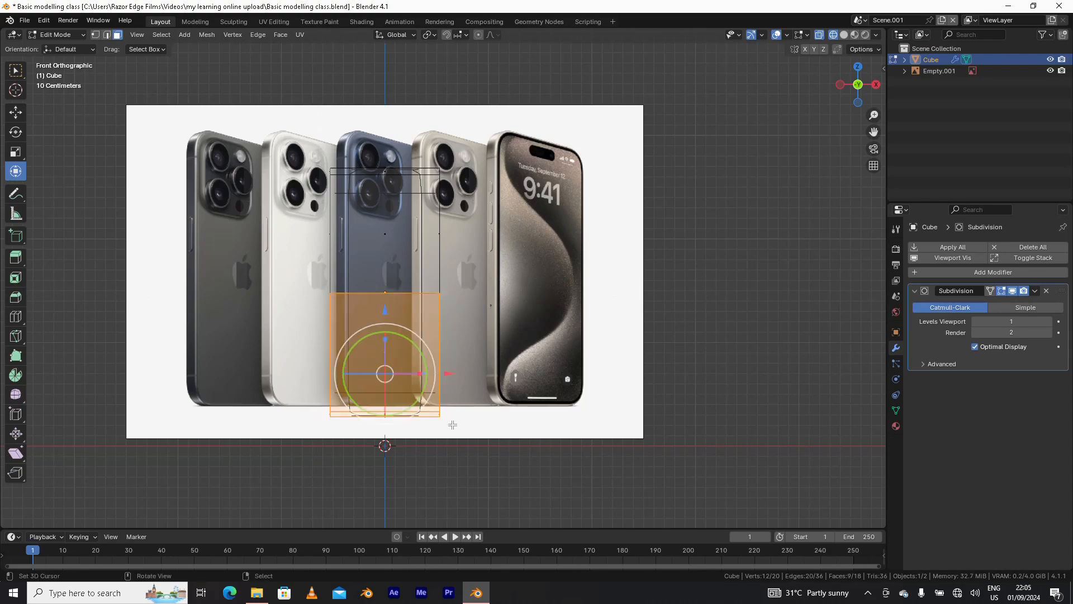
{"action": "middle_click_drag", "start_coordinate": [350, 386], "coordinate": [398, 369]}
{"action": "key", "text": "KP_1"}
{"action": "left_click", "coordinate": [467, 352]}
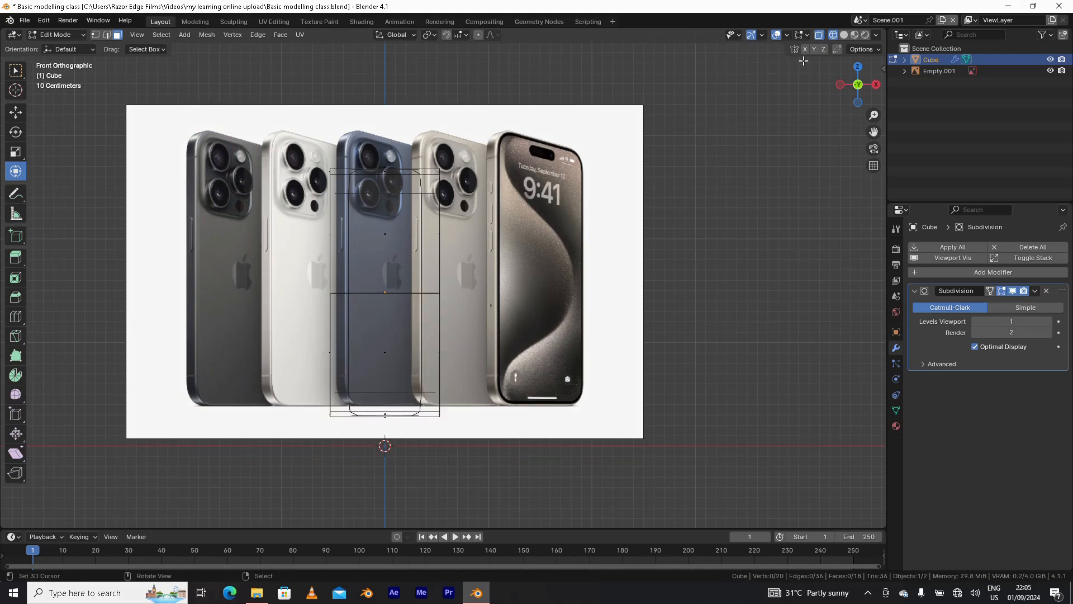
- Try to box-select the slab's lower-half faces in solid shading from the front view, and inspect the selection from the side
{"action": "left_click", "coordinate": [844, 35]}
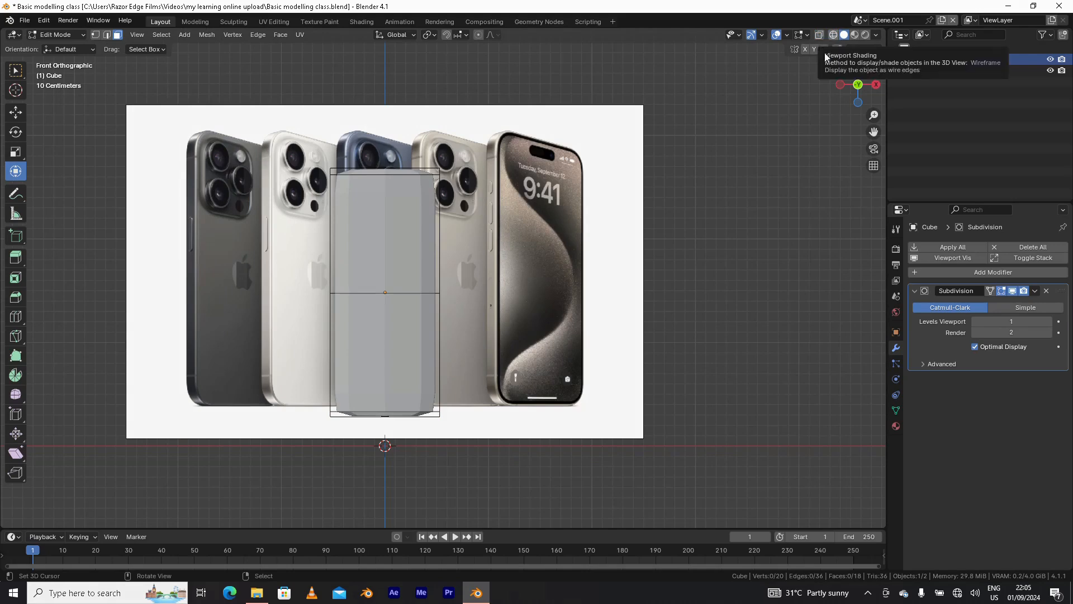
{"action": "key", "text": "b"}
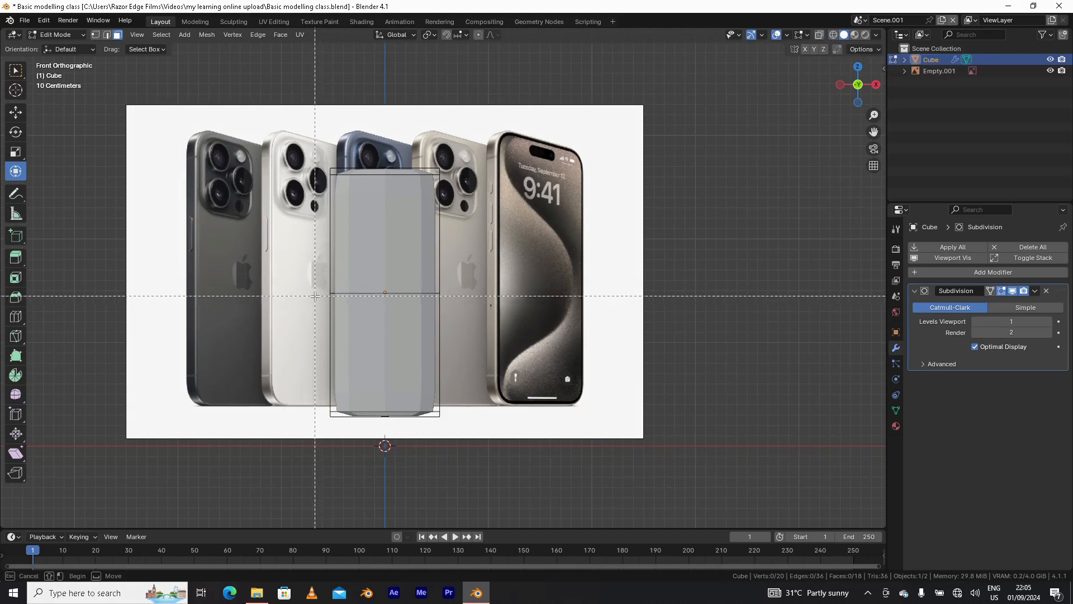
{"action": "left_click_drag", "start_coordinate": [318, 287], "coordinate": [499, 462]}
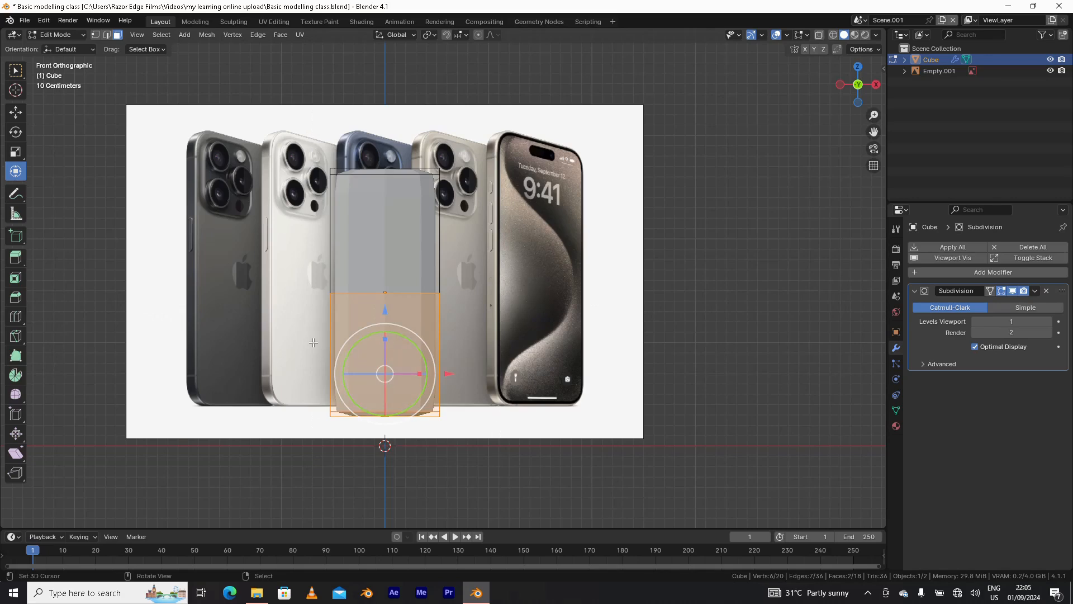
{"action": "middle_click_drag", "start_coordinate": [500, 462], "coordinate": [488, 351]}
{"action": "middle_click_drag", "start_coordinate": [534, 381], "coordinate": [521, 377]}
{"action": "key", "text": "g"}
{"action": "right_click", "coordinate": [605, 366]}
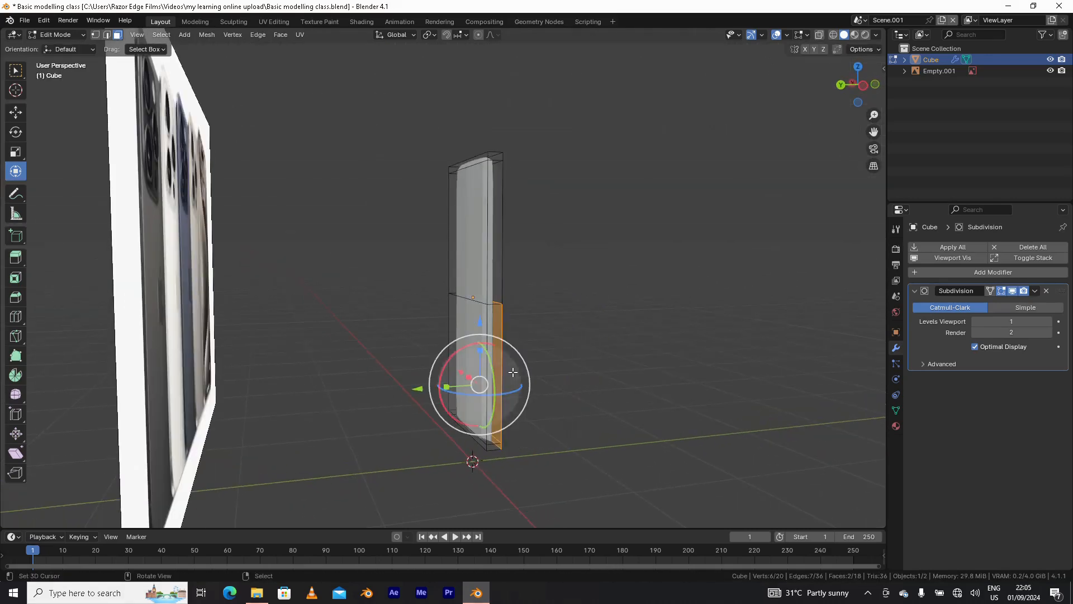
{"action": "key", "text": "KP_1"}
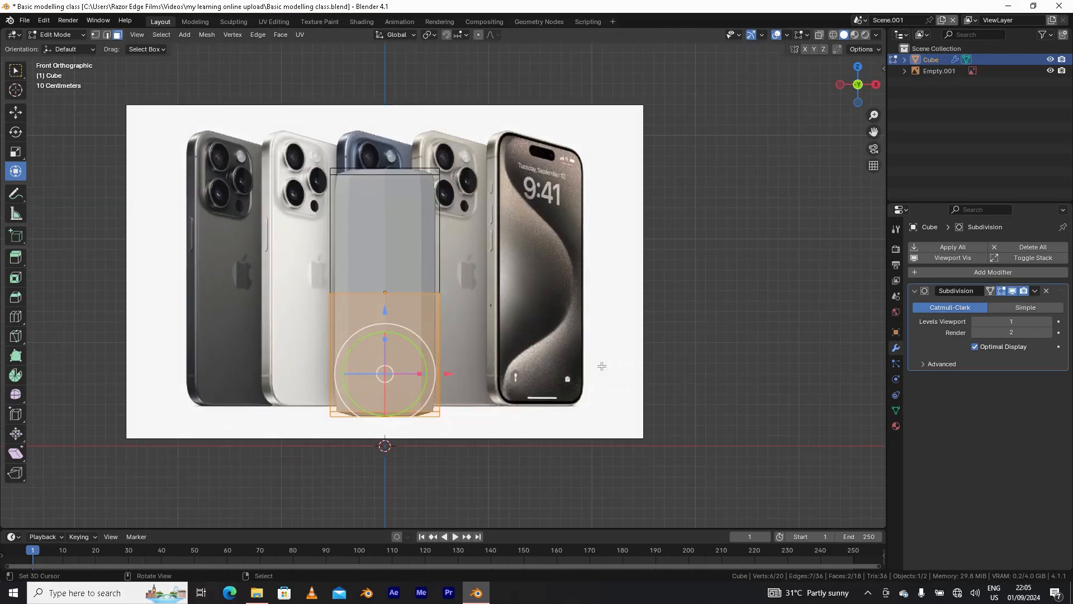
- Box-select all faces below the slab's middle loop in front-view wireframe shading, including the back ones, and delete those faces
{"action": "key", "text": "alt+z"}
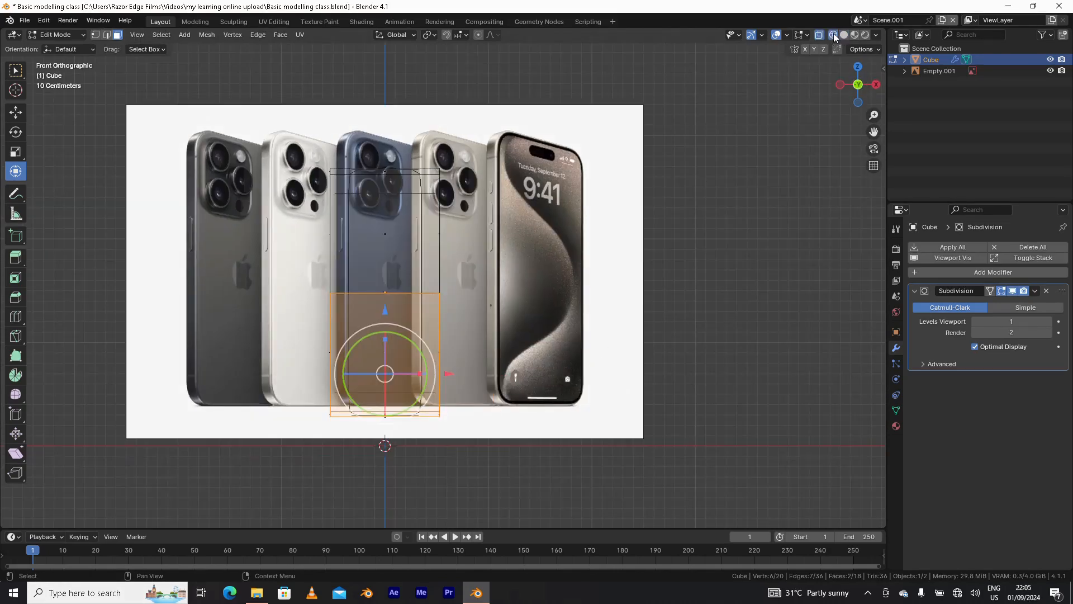
{"action": "key", "text": "b"}
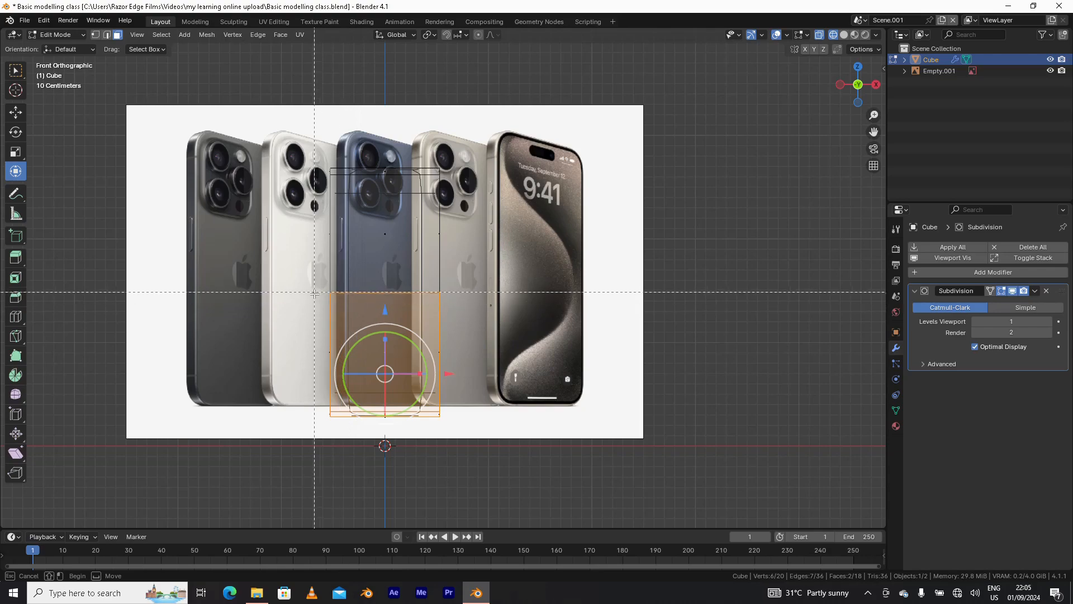
{"action": "left_click_drag", "start_coordinate": [313, 436], "coordinate": [516, 460]}
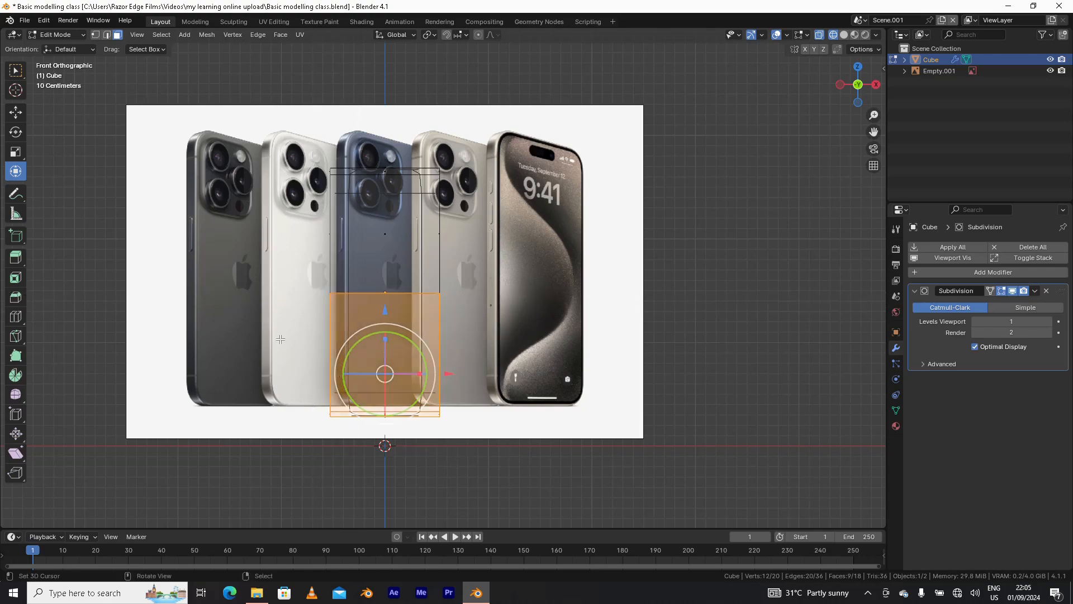
{"action": "middle_click_drag", "start_coordinate": [516, 459], "coordinate": [474, 367]}
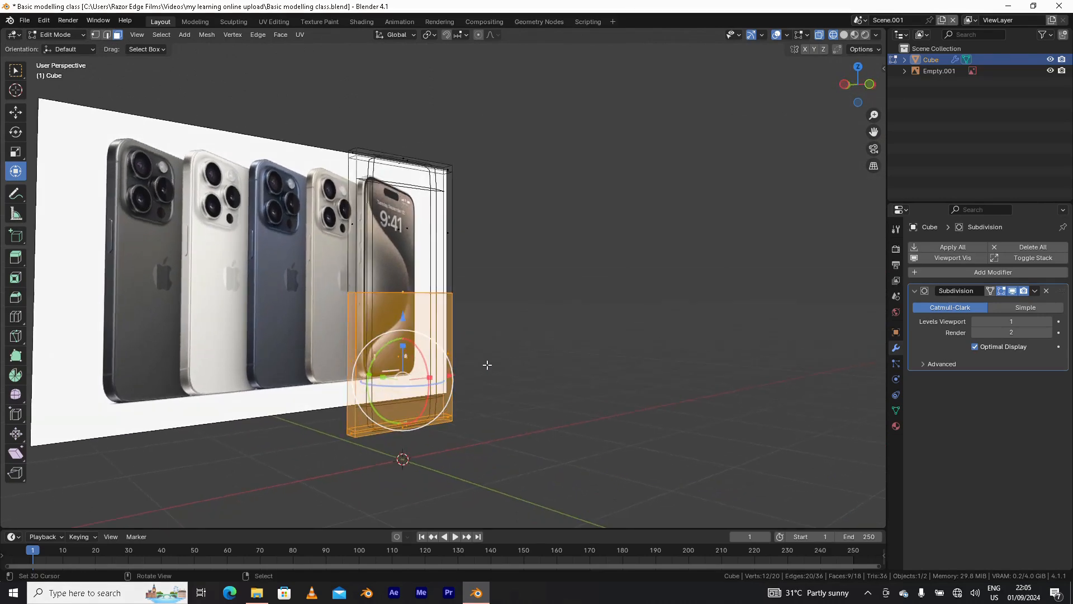
{"action": "key", "text": "x"}
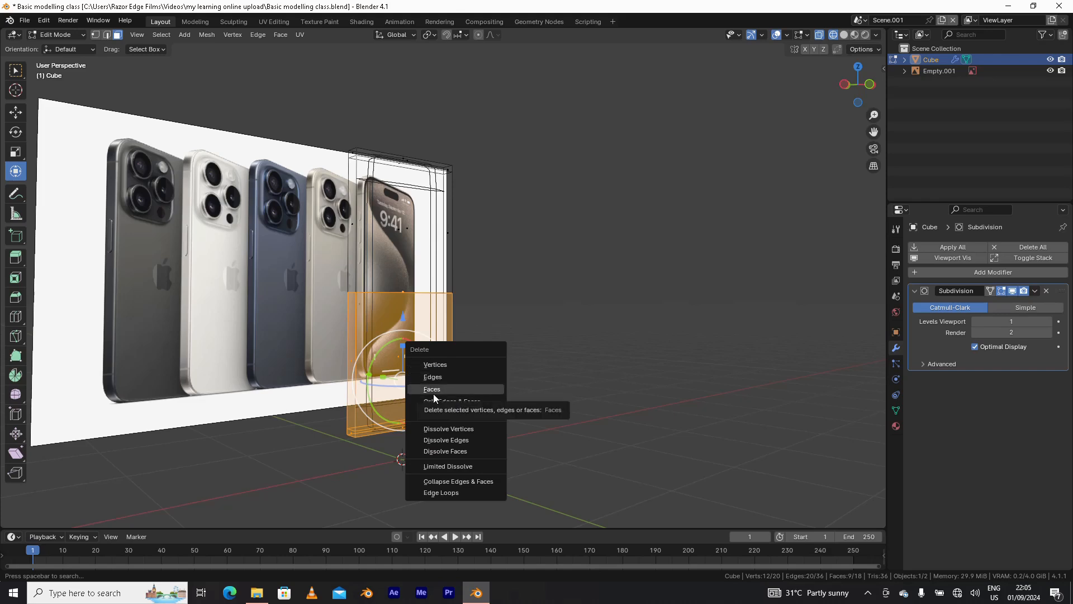
{"action": "key", "text": "Escape"}
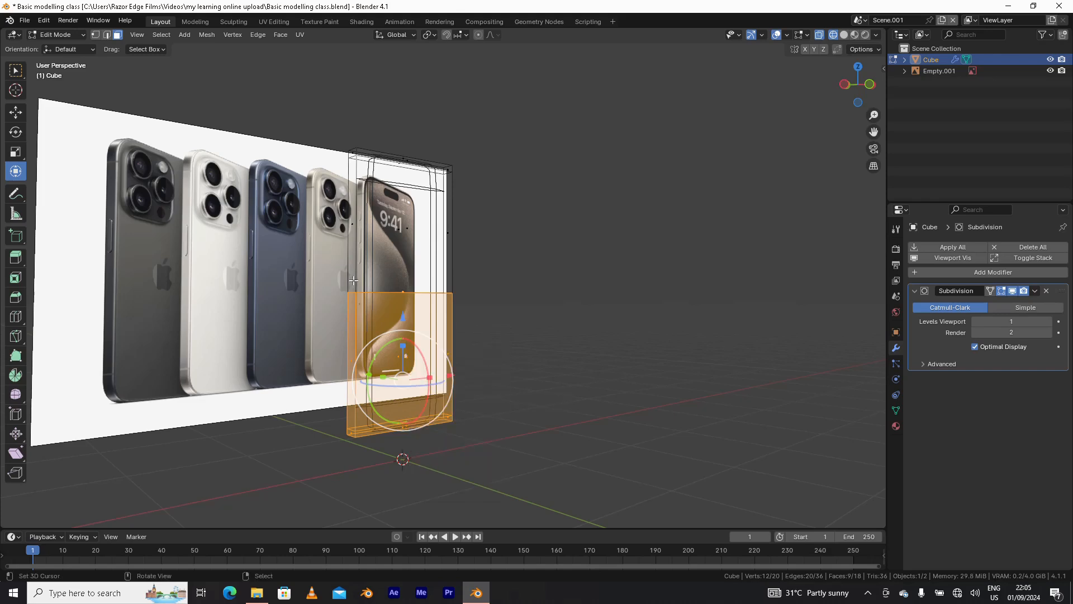
{"action": "key", "text": "x"}
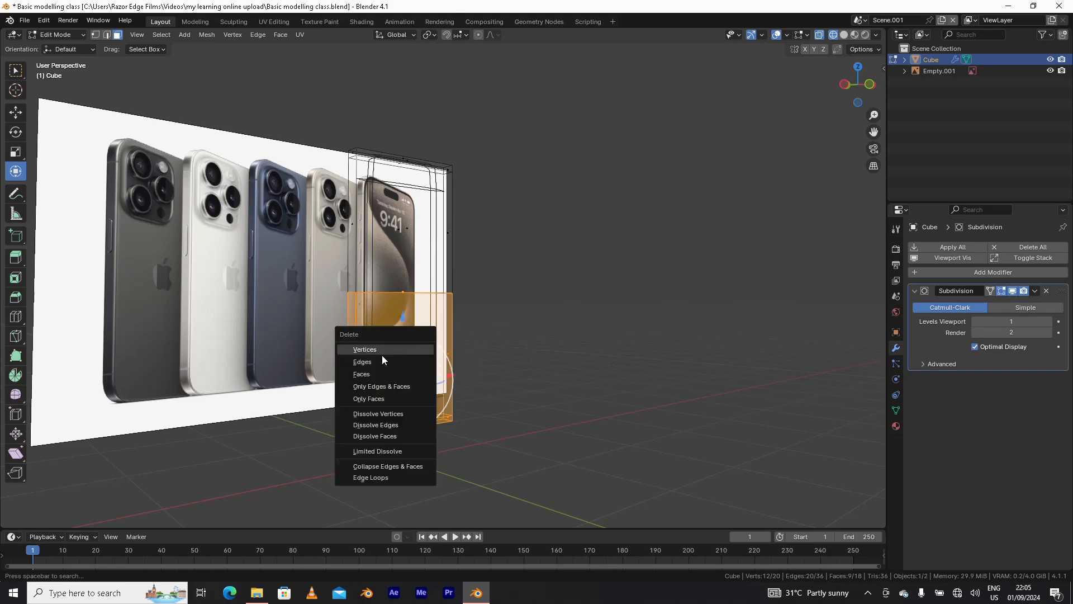
{"action": "left_click", "coordinate": [370, 372]}
{"action": "middle_click_drag", "start_coordinate": [370, 373], "coordinate": [433, 304]}
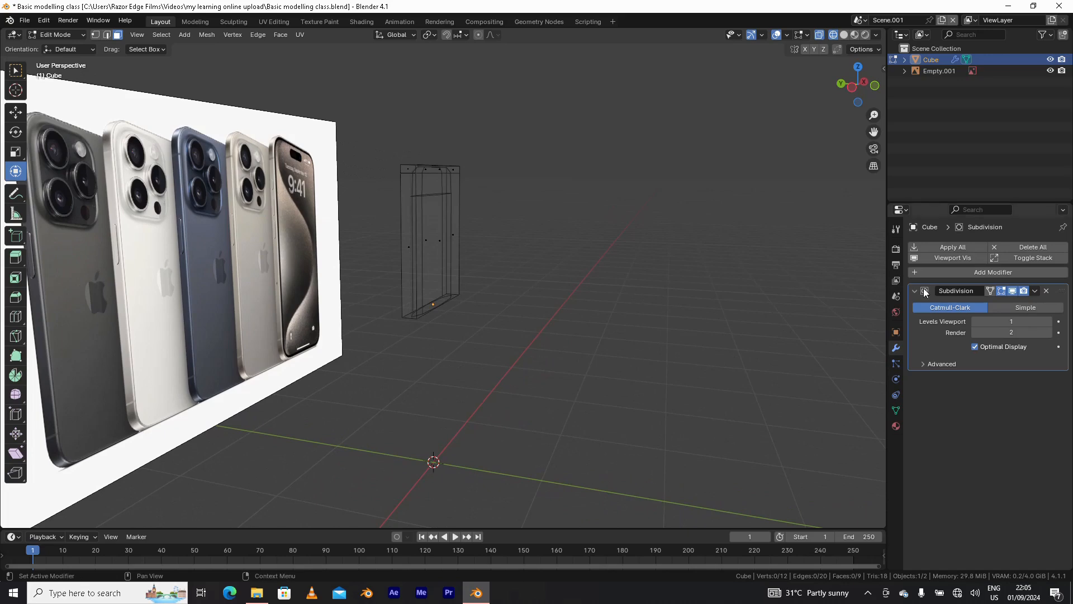
- Add a Mirror modifier to the remaining half slab and place it above the Subdivision modifier in the stack
{"action": "left_click", "coordinate": [967, 273]}
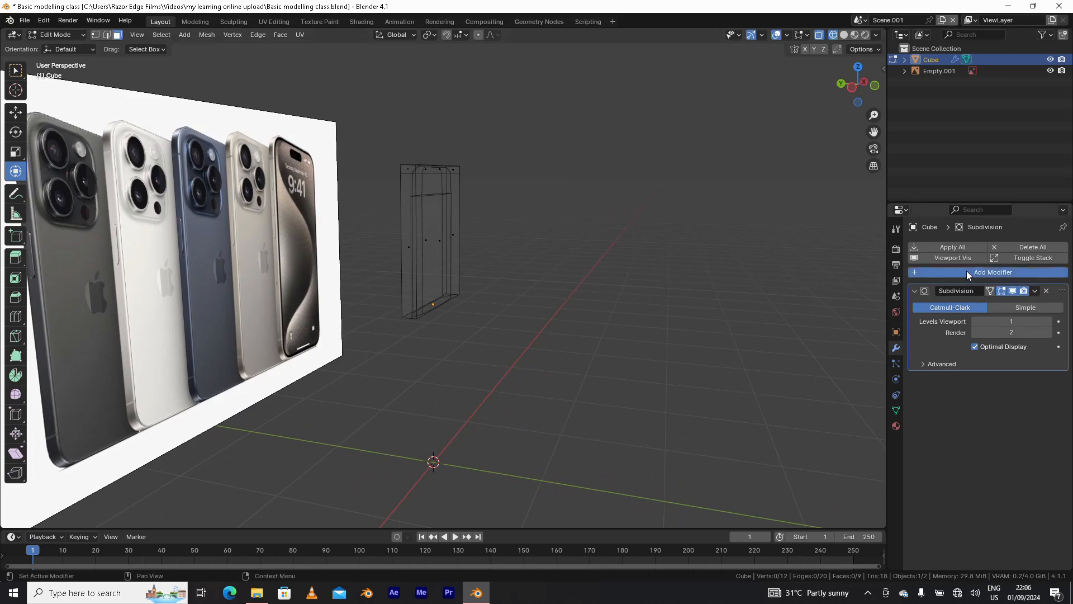
{"action": "mouse_move", "coordinate": [967, 273]}
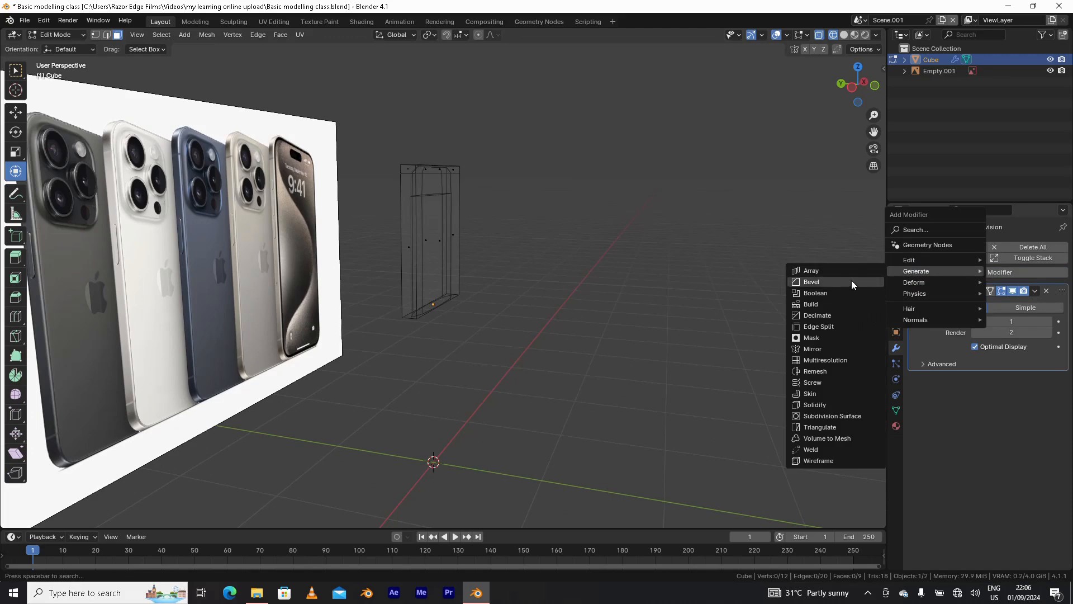
{"action": "left_click", "coordinate": [827, 350]}
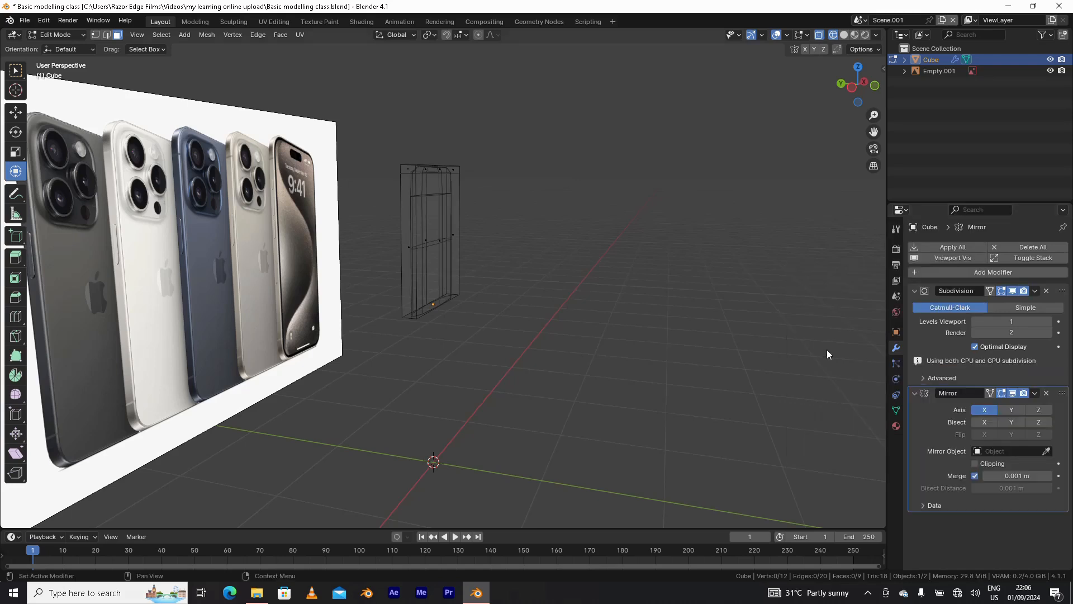
{"action": "middle_click_drag", "start_coordinate": [565, 271], "coordinate": [417, 295]}
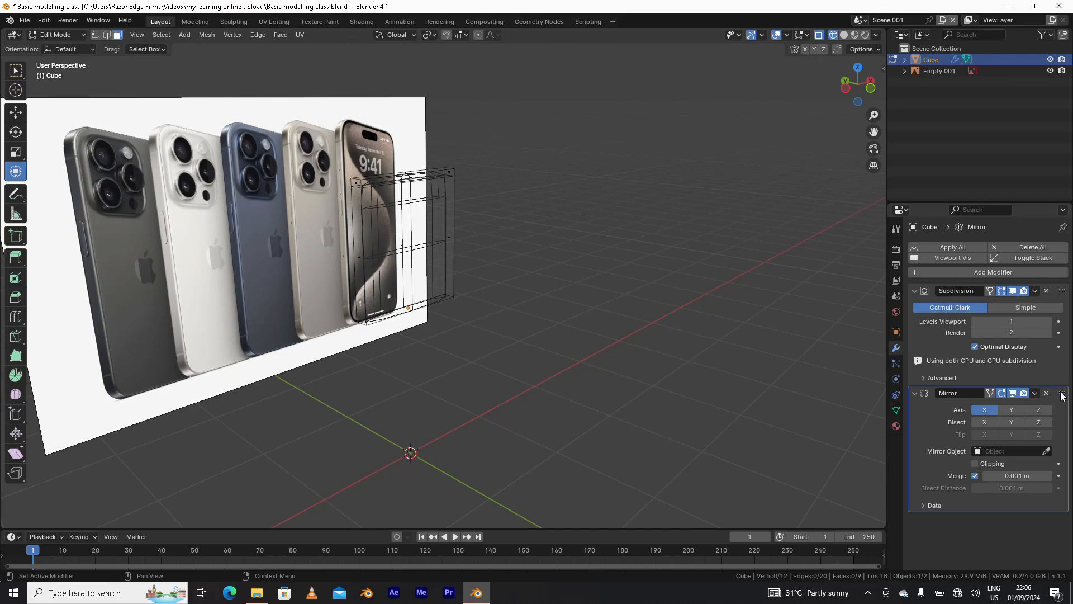
{"action": "left_click_drag", "start_coordinate": [1064, 396], "coordinate": [1053, 296]}
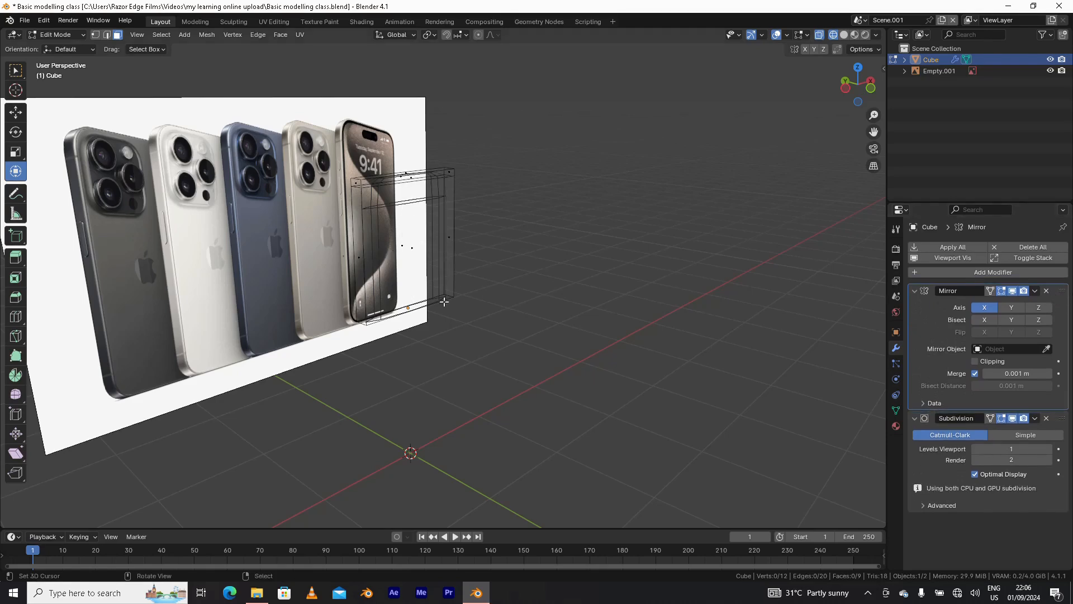
- Return to solid shading and set the Mirror modifier to mirror along Z only instead of X
{"action": "middle_click_drag", "start_coordinate": [441, 299], "coordinate": [519, 280]}
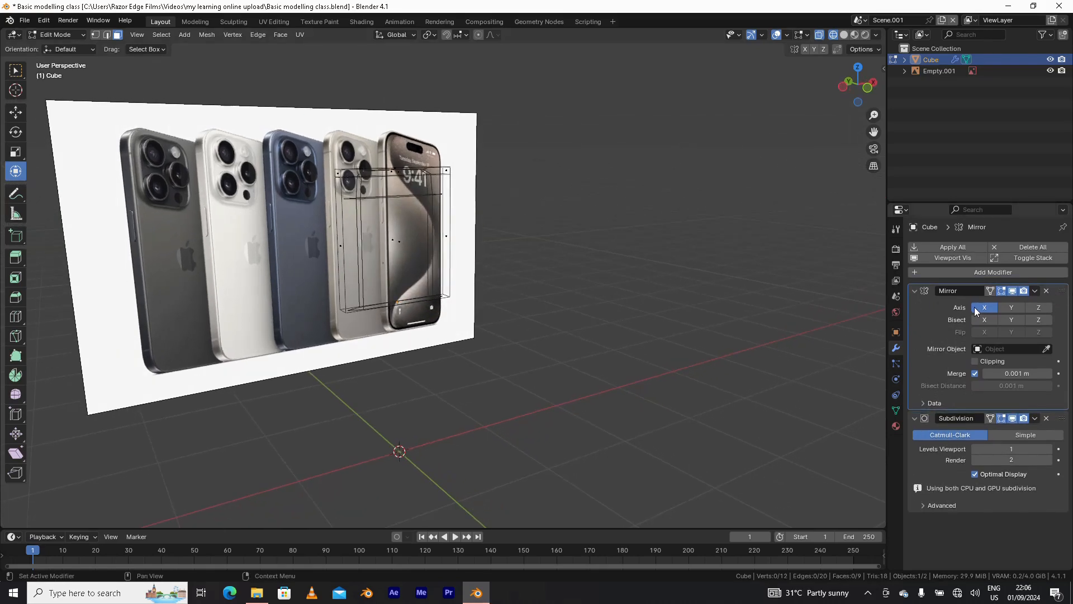
{"action": "middle_click_drag", "start_coordinate": [580, 271], "coordinate": [377, 289]}
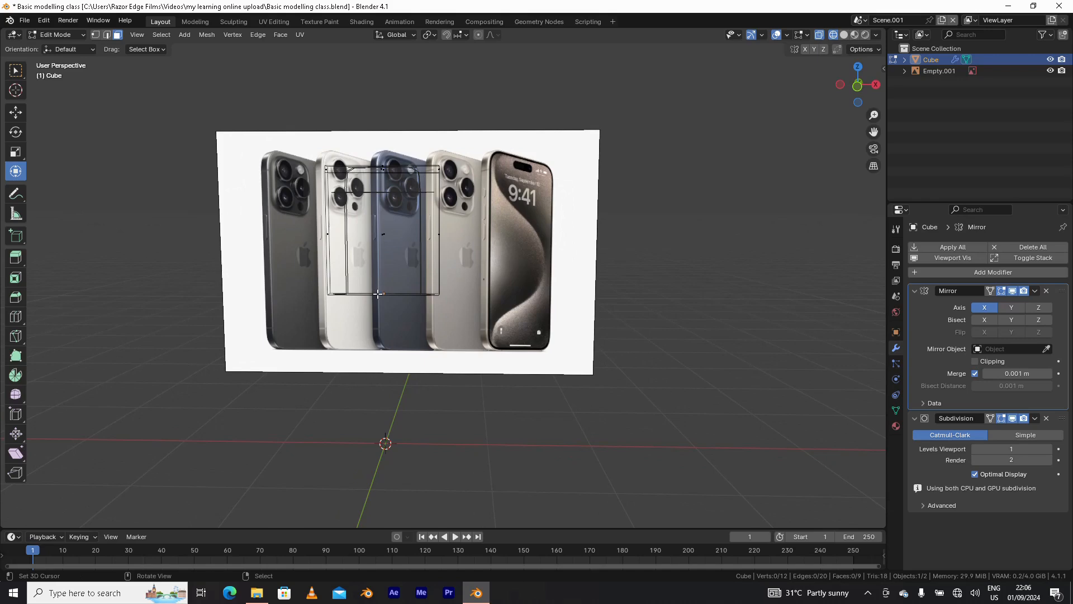
{"action": "key", "text": "z"}
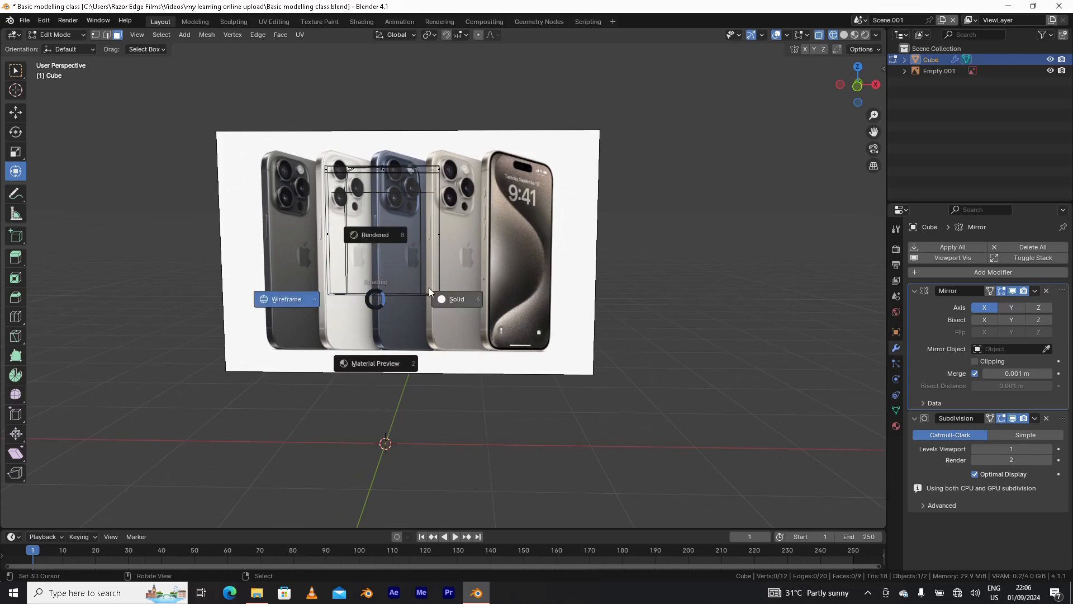
{"action": "left_click", "coordinate": [459, 300]}
{"action": "left_click", "coordinate": [382, 263]}
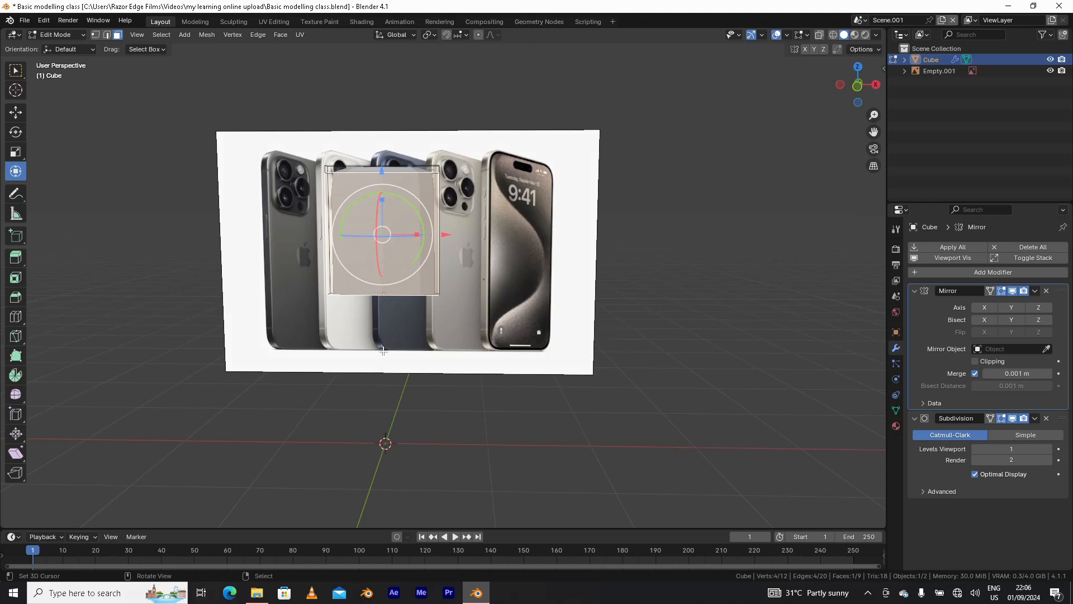
{"action": "left_click", "coordinate": [1039, 308]}
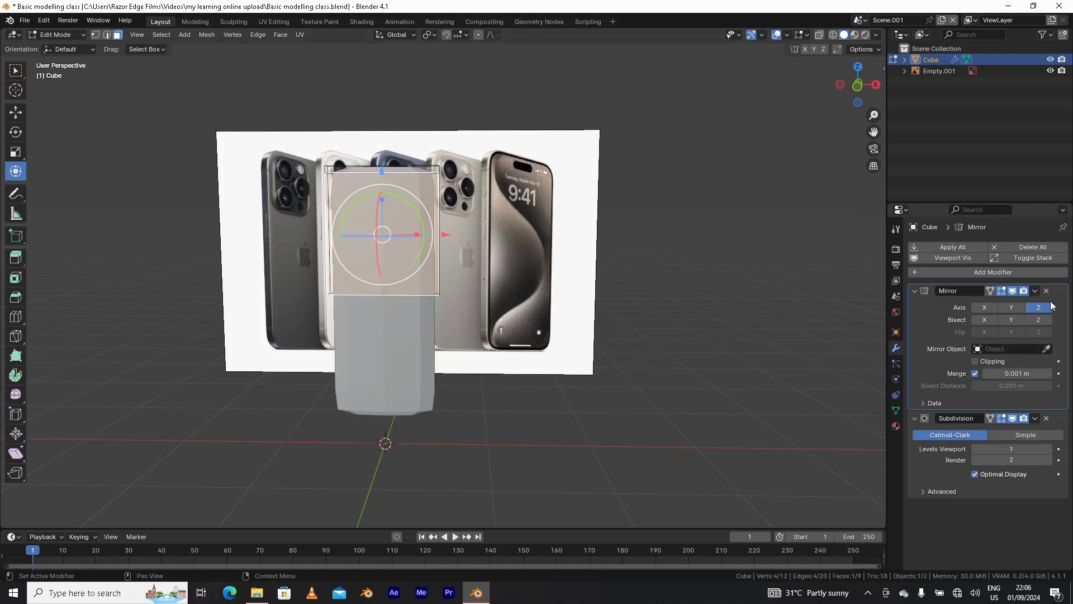
{"action": "middle_click_drag", "start_coordinate": [313, 330], "coordinate": [427, 331]}
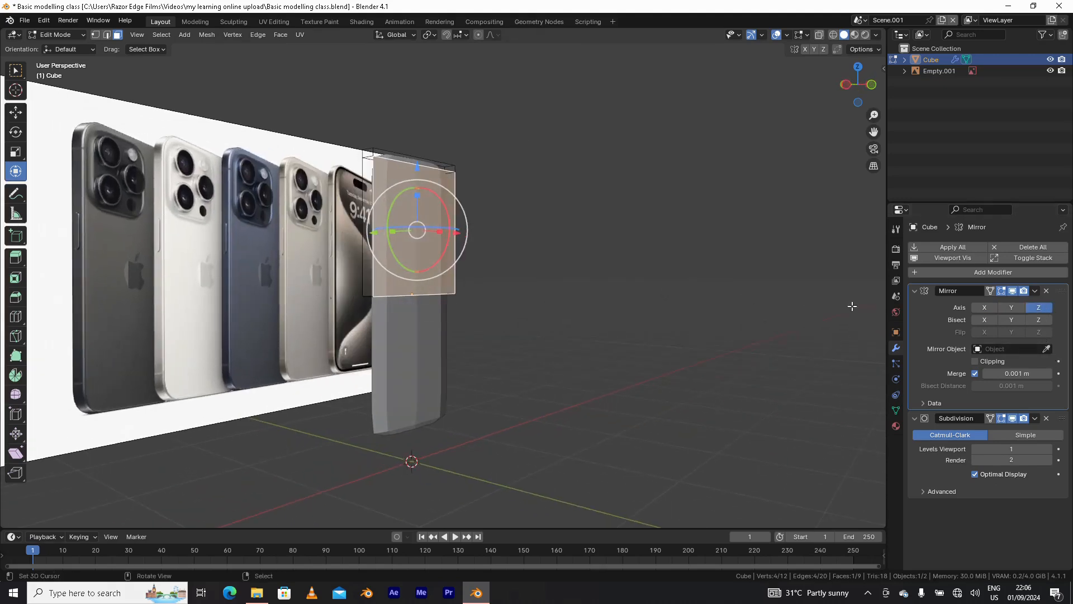
- Enable the Mirror modifier's on-cage display so the mirrored half shows the edit cage
{"action": "left_click", "coordinate": [990, 291]}
{"action": "middle_click_drag", "start_coordinate": [369, 322], "coordinate": [317, 319]}
{"action": "scroll", "coordinate": [399, 307], "scroll_direction": "up", "scroll_amount": 2}
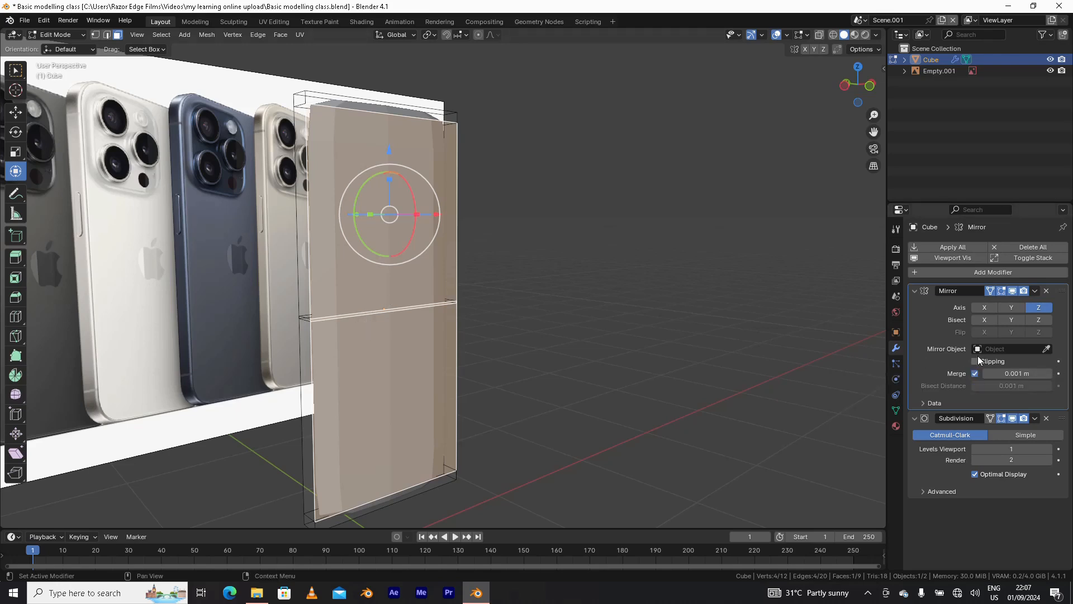
- Enable Clipping on the Mirror modifier and test it by moving the whole mesh along Z before and after
{"action": "key", "text": "a"}
{"action": "middle_click_drag", "start_coordinate": [338, 342], "coordinate": [403, 158]}
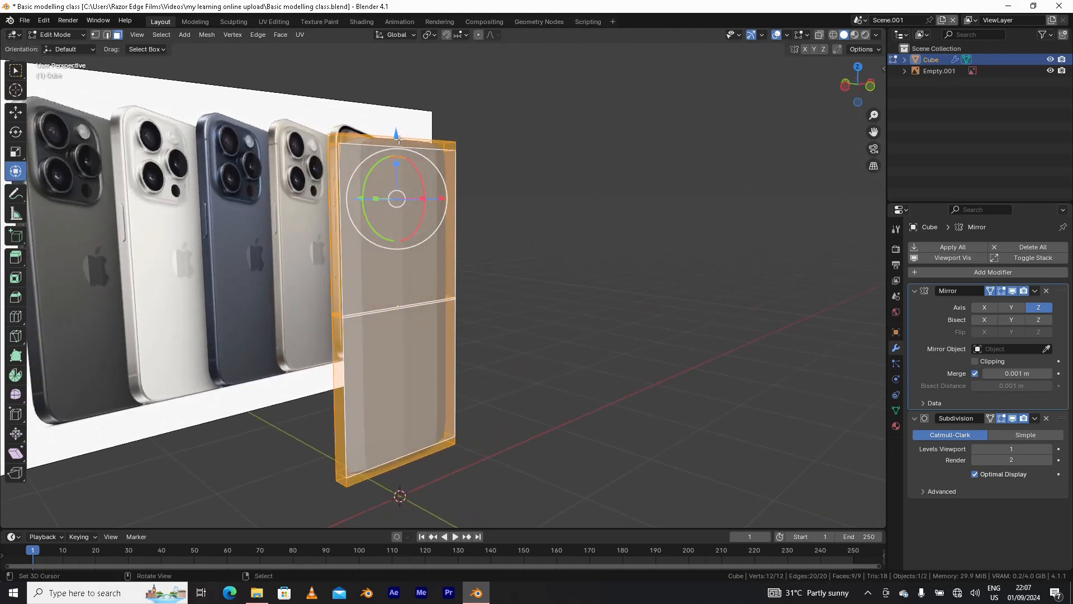
{"action": "mouse_move", "coordinate": [399, 139]}
{"action": "left_mouse_down"}
{"action": "mouse_move", "coordinate": [400, 82]}
{"action": "mouse_move", "coordinate": [398, 148]}
{"action": "left_mouse_up"}
{"action": "left_click", "coordinate": [976, 361]}
{"action": "mouse_move", "coordinate": [398, 133]}
{"action": "left_mouse_down"}
{"action": "mouse_move", "coordinate": [386, 83]}
{"action": "mouse_move", "coordinate": [389, 142]}
{"action": "mouse_move", "coordinate": [388, 131]}
{"action": "left_mouse_up"}
{"action": "middle_click_drag", "start_coordinate": [457, 222], "coordinate": [397, 283]}
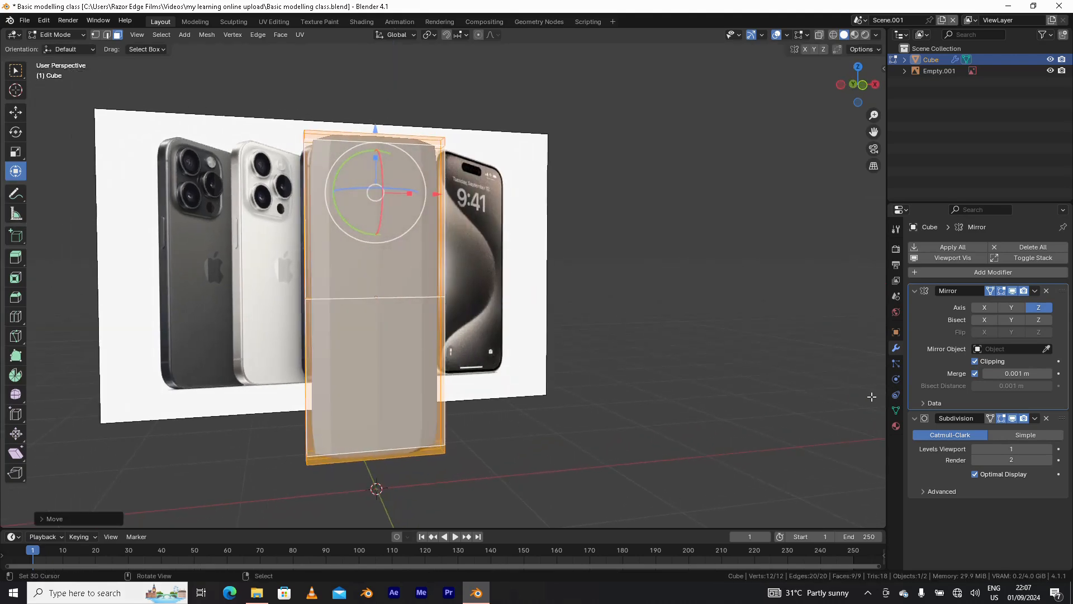
- Select the slab's upper front face and examine the top corners and sides against the phones in the reference image
{"action": "middle_click_drag", "start_coordinate": [372, 199], "coordinate": [289, 225]}
{"action": "middle_click_drag", "start_coordinate": [332, 178], "coordinate": [334, 234], "text": "shift"}
{"action": "scroll", "coordinate": [443, 217], "scroll_direction": "up", "scroll_amount": 1}
{"action": "left_click", "coordinate": [433, 221]}
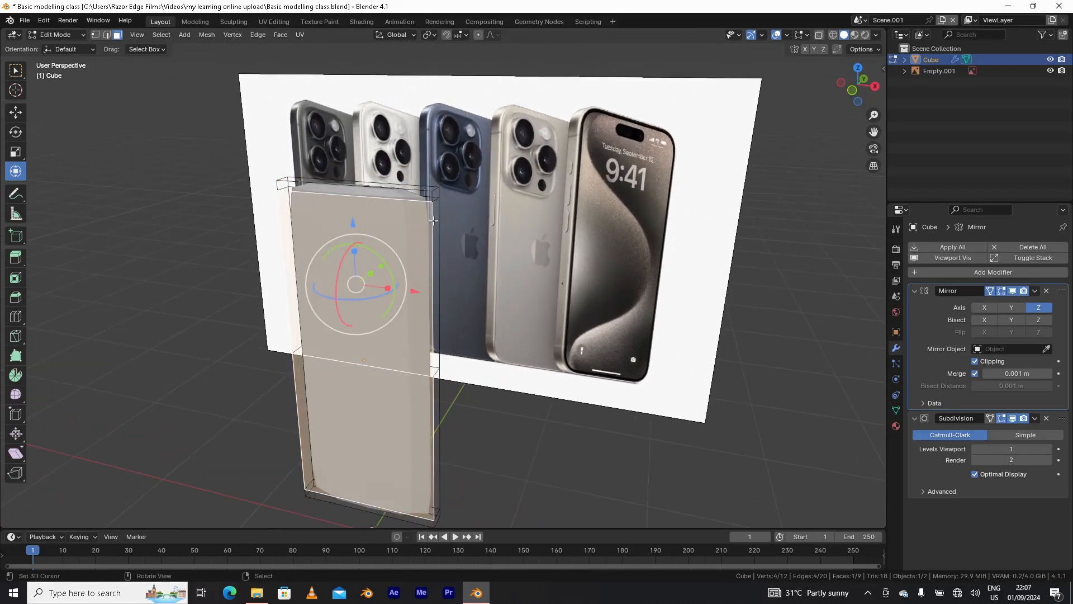
{"action": "middle_click_drag", "start_coordinate": [423, 190], "coordinate": [472, 198]}
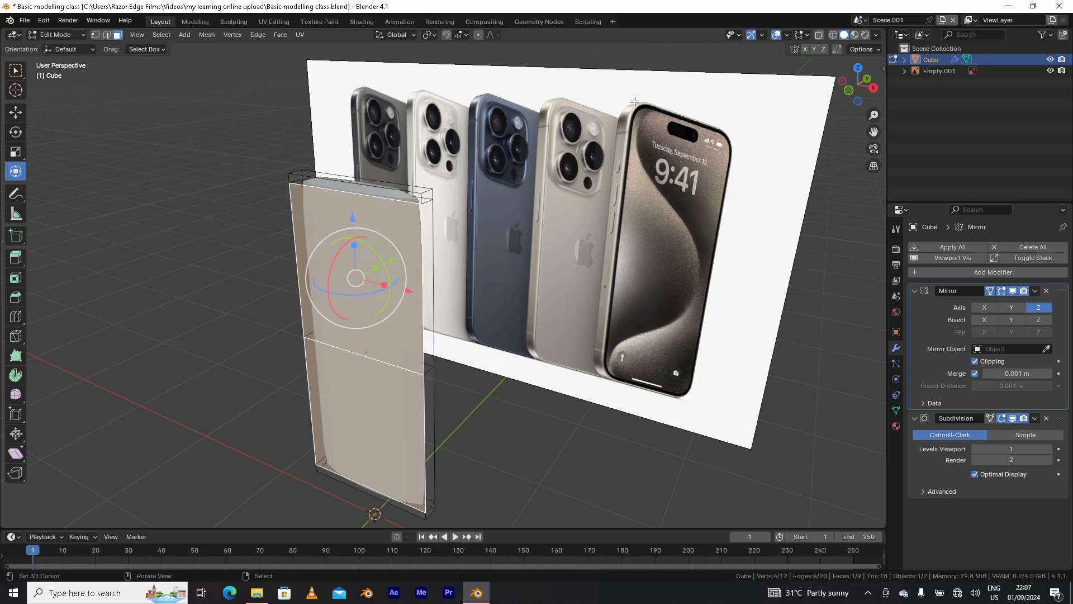
{"action": "scroll", "coordinate": [447, 227], "scroll_direction": "up", "scroll_amount": 1}
{"action": "middle_click_drag", "start_coordinate": [426, 247], "coordinate": [435, 271], "text": "shift"}
{"action": "middle_click_drag", "start_coordinate": [343, 241], "coordinate": [519, 222]}
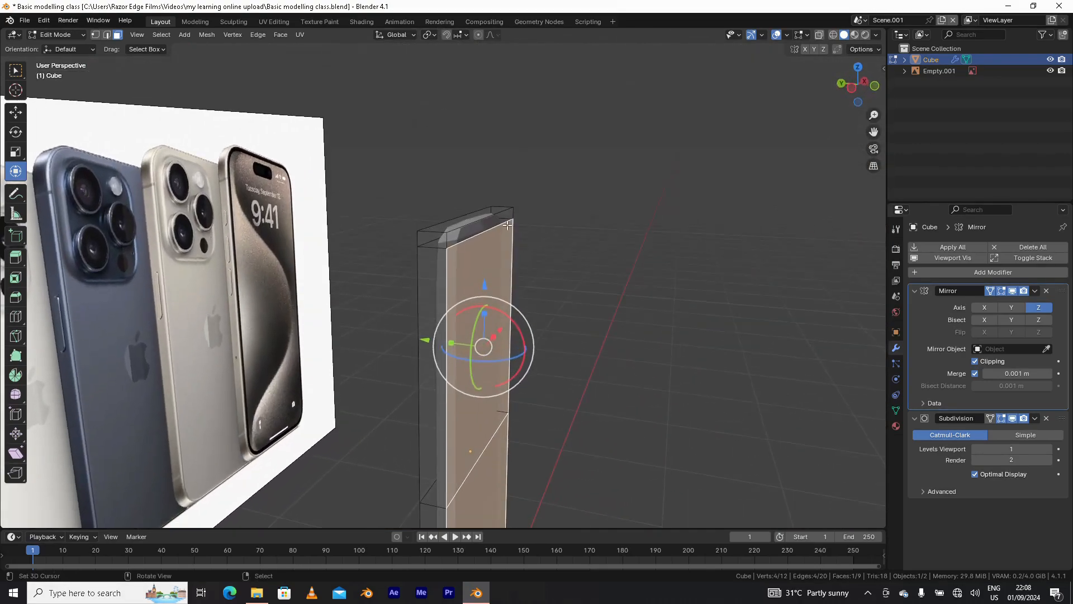
- Shade the slab smooth in Object Mode, and return to Edit Mode to check its top edge
{"action": "key", "text": "Tab"}
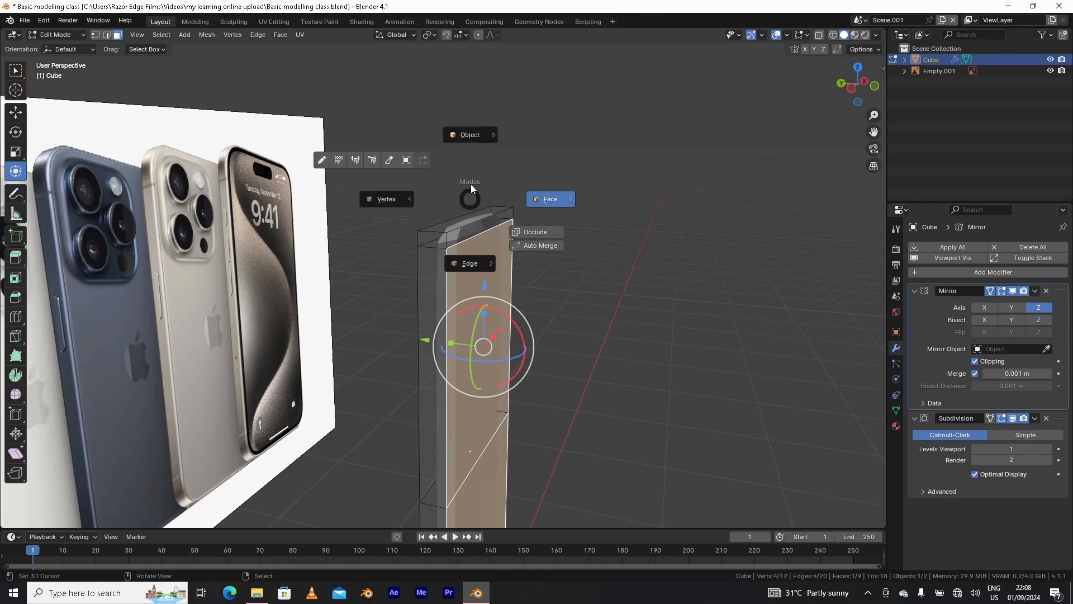
{"action": "left_click", "coordinate": [479, 134]}
{"action": "middle_click_drag", "start_coordinate": [494, 263], "coordinate": [441, 266]}
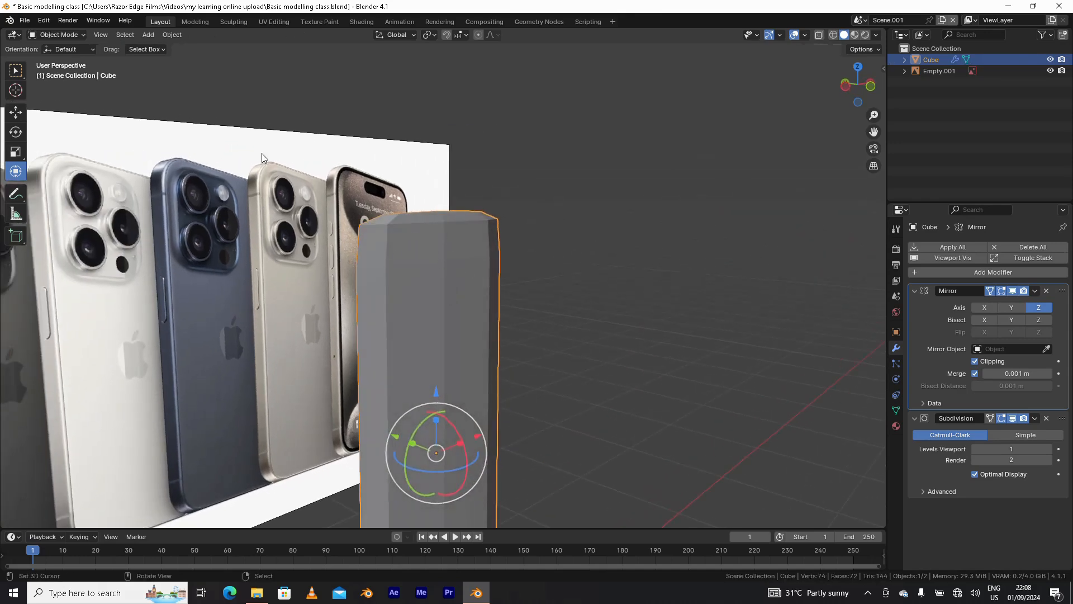
{"action": "left_click", "coordinate": [171, 35]}
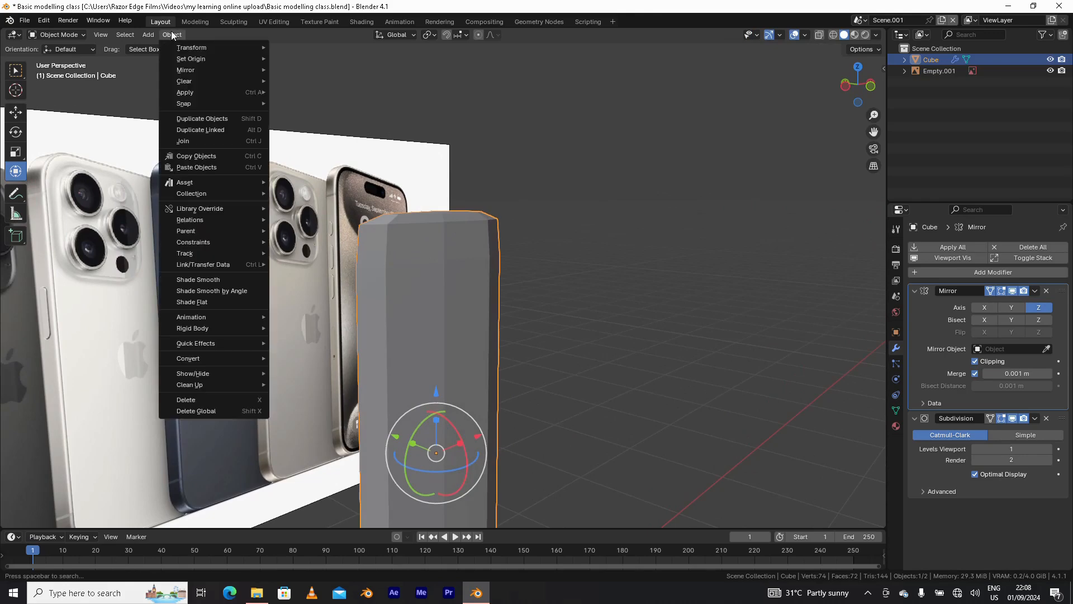
{"action": "left_click", "coordinate": [207, 280]}
{"action": "middle_click_drag", "start_coordinate": [387, 272], "coordinate": [437, 290]}
{"action": "key", "text": "ctrl+Tab"}
{"action": "left_click", "coordinate": [428, 196]}
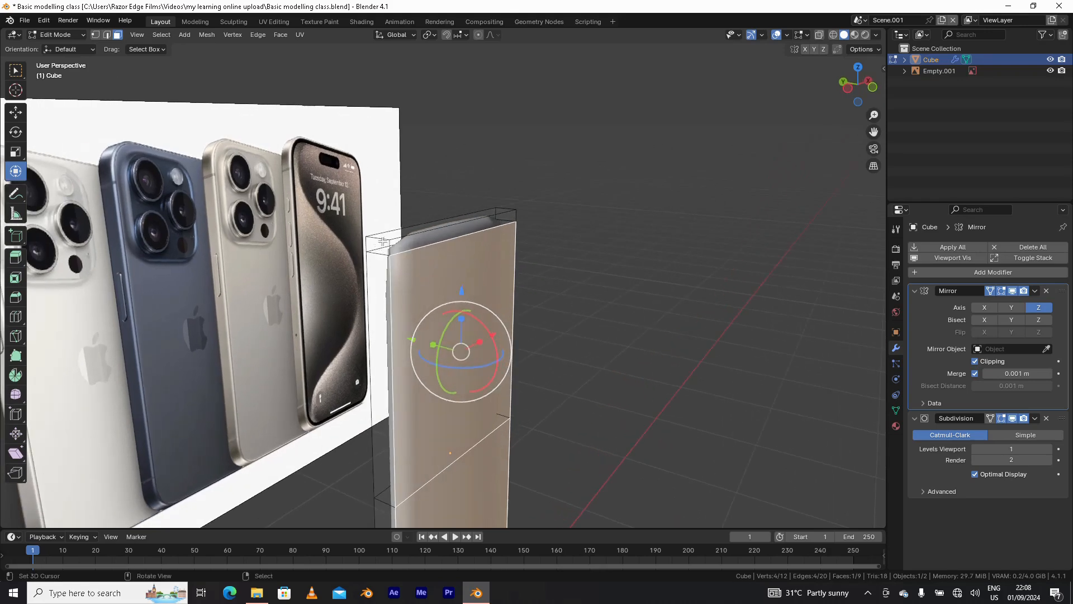
{"action": "middle_click_drag", "start_coordinate": [383, 242], "coordinate": [434, 248]}
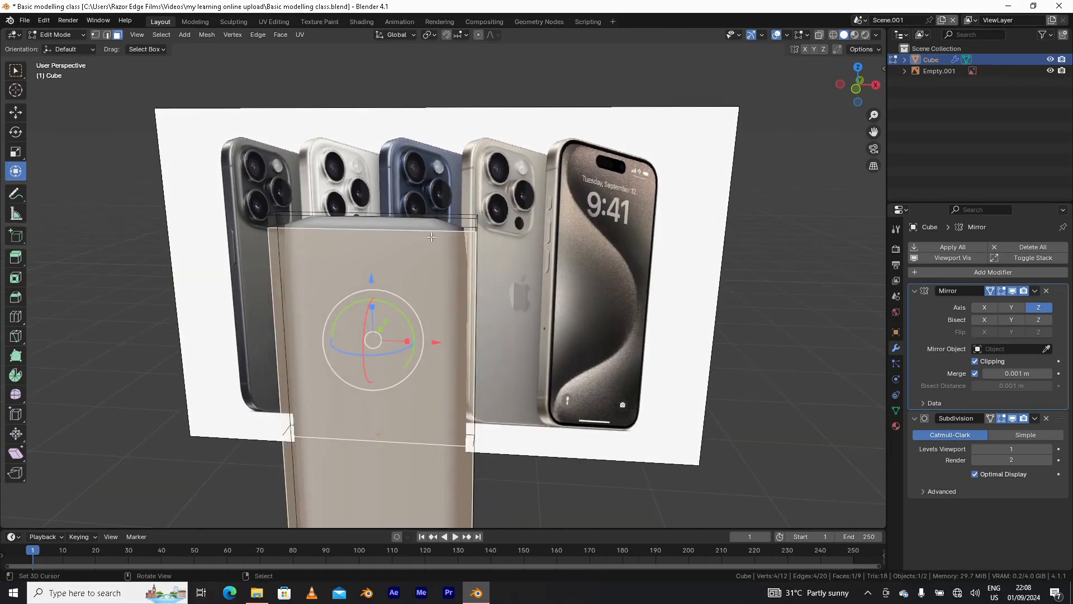
- Add two full-height loop cuts to the slab, one near each long side, with the +X one slid by about 0.69
{"action": "key", "text": "ctrl+r"}
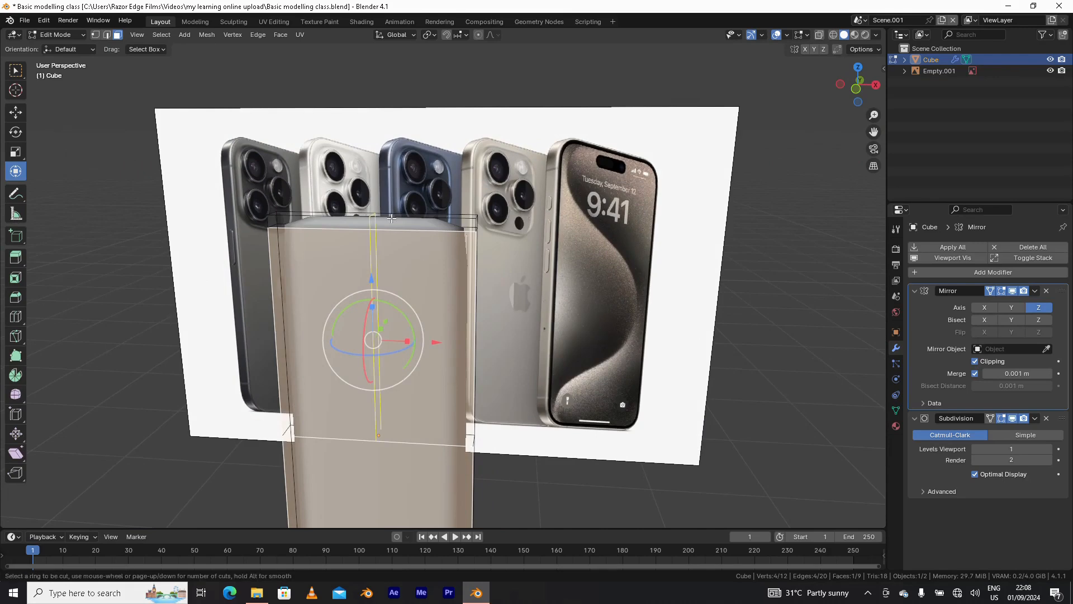
{"action": "left_click", "coordinate": [392, 219]}
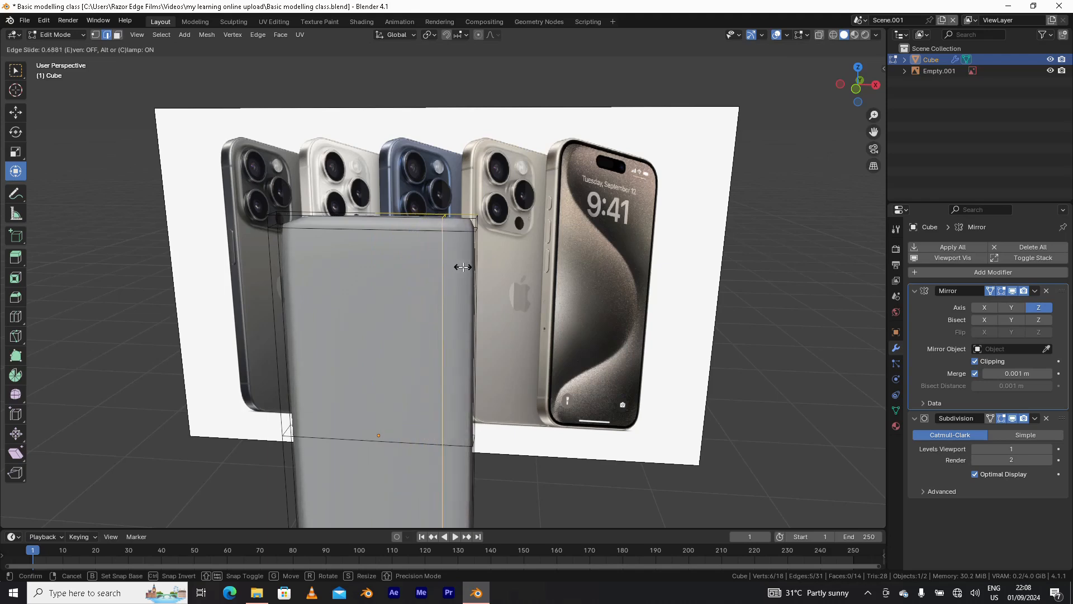
{"action": "left_click", "coordinate": [463, 267]}
{"action": "key", "text": "ctrl+r"}
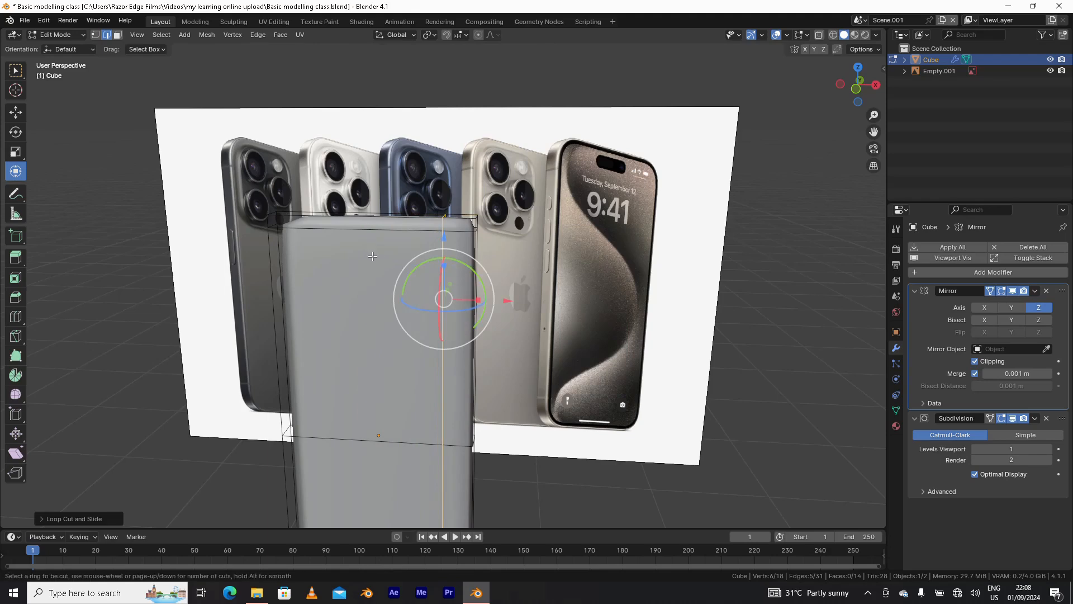
{"action": "left_click", "coordinate": [368, 229]}
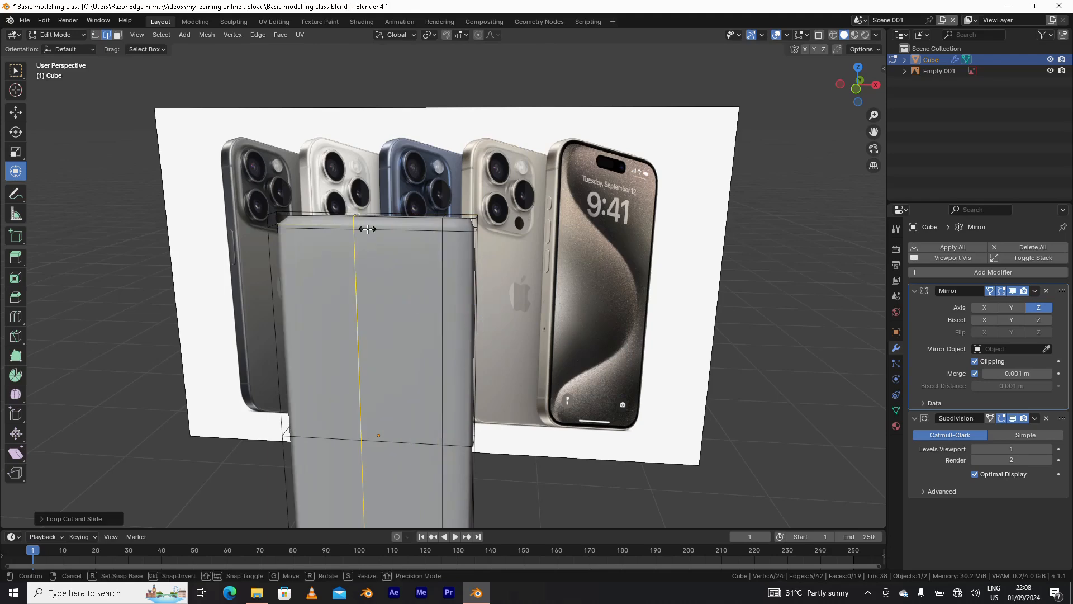
{"action": "left_click", "coordinate": [308, 263]}
- Add a loop cut around the slab's narrow rim and slide it close to the rear edge facing the reference image
{"action": "middle_click_drag", "start_coordinate": [447, 272], "coordinate": [438, 237]}
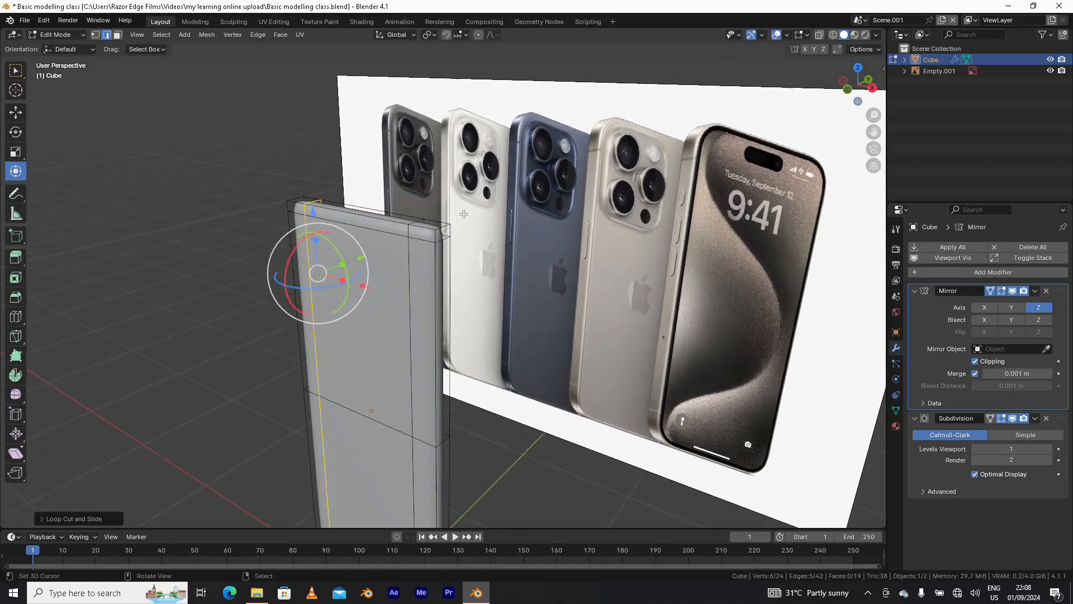
{"action": "scroll", "coordinate": [451, 227], "scroll_direction": "up", "scroll_amount": 1}
{"action": "middle_click_drag", "start_coordinate": [449, 230], "coordinate": [385, 218]}
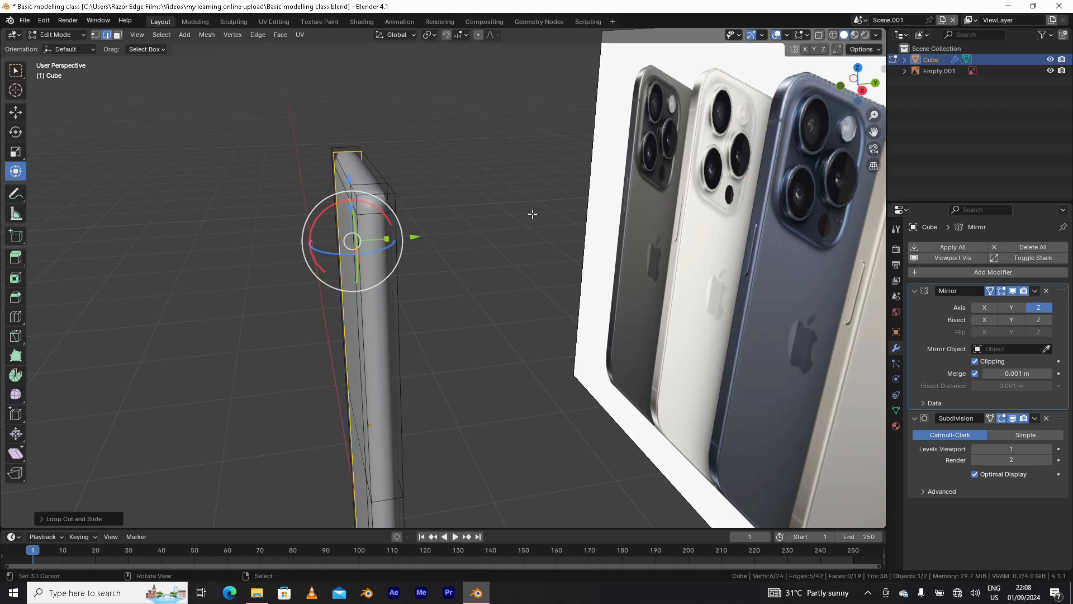
{"action": "middle_click_drag", "start_coordinate": [402, 283], "coordinate": [420, 280]}
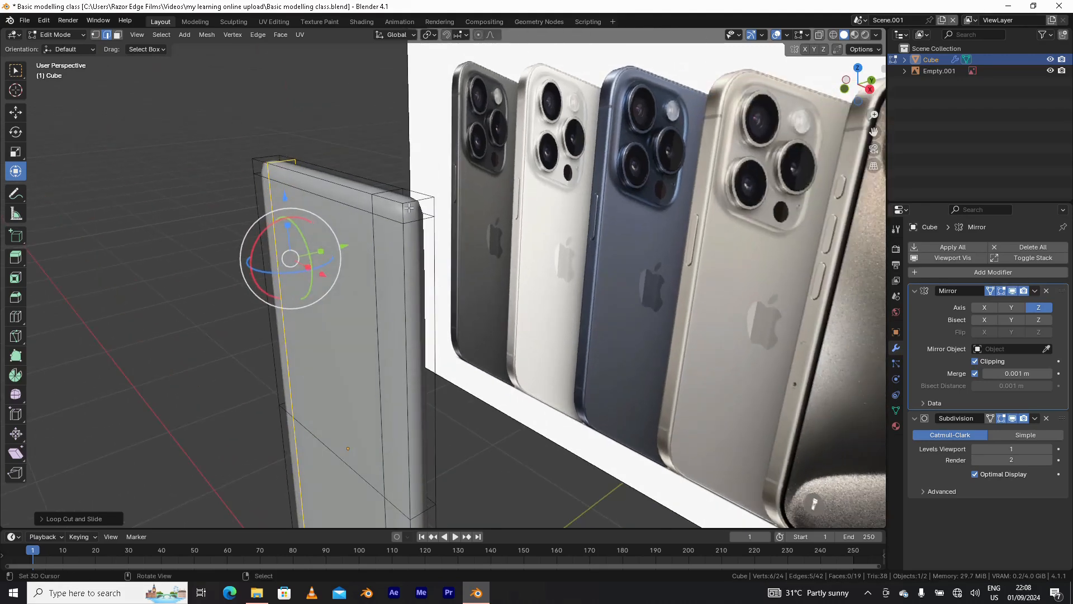
{"action": "middle_click_drag", "start_coordinate": [414, 214], "coordinate": [391, 222]}
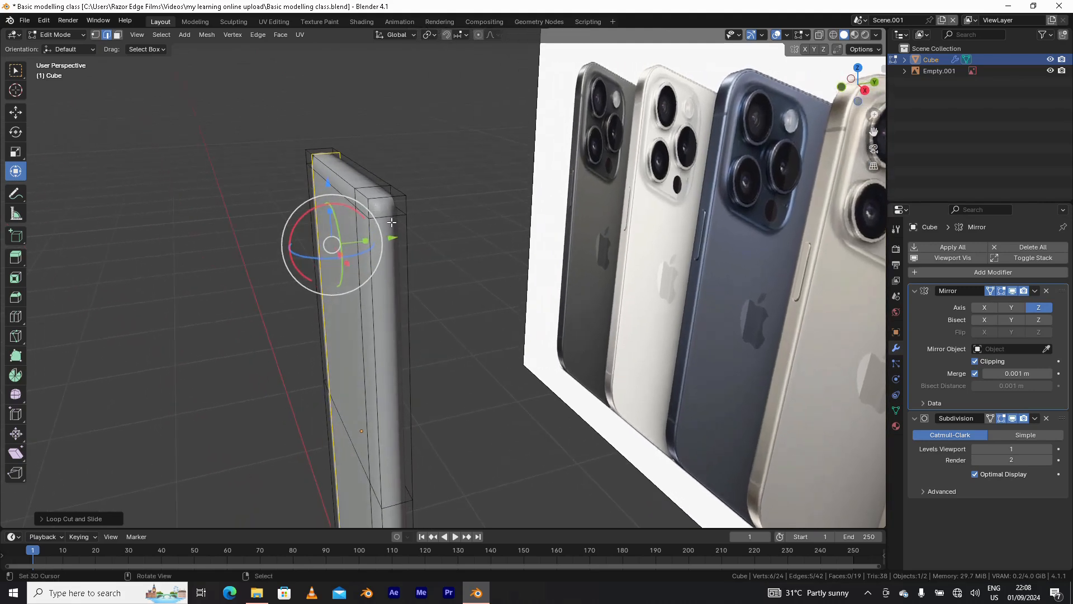
{"action": "key", "text": "ctrl+r"}
{"action": "left_click", "coordinate": [392, 222]}
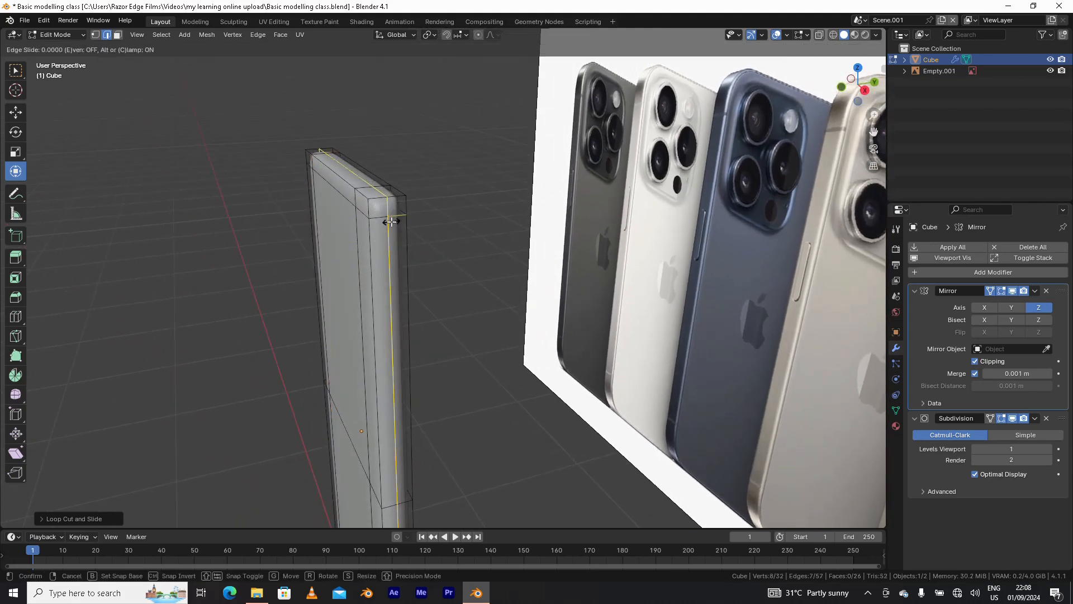
{"action": "left_click", "coordinate": [407, 226]}
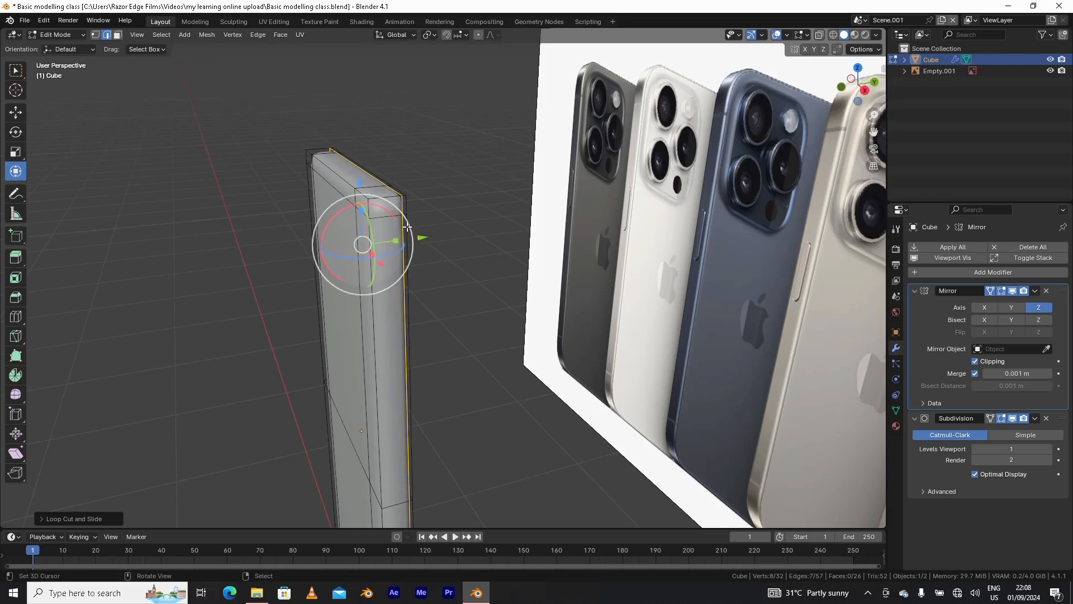
- Add another loop cut around the slab's rim, slid by about 0.70 toward the front edge
{"action": "middle_click_drag", "start_coordinate": [382, 239], "coordinate": [381, 238]}
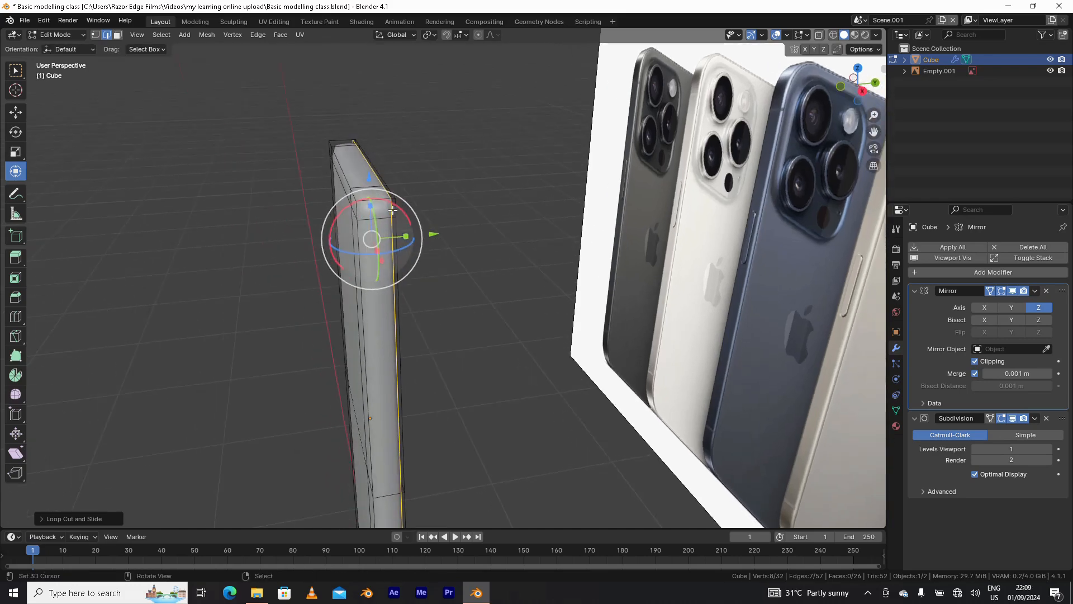
{"action": "key", "text": "ctrl+r"}
{"action": "left_click", "coordinate": [371, 239]}
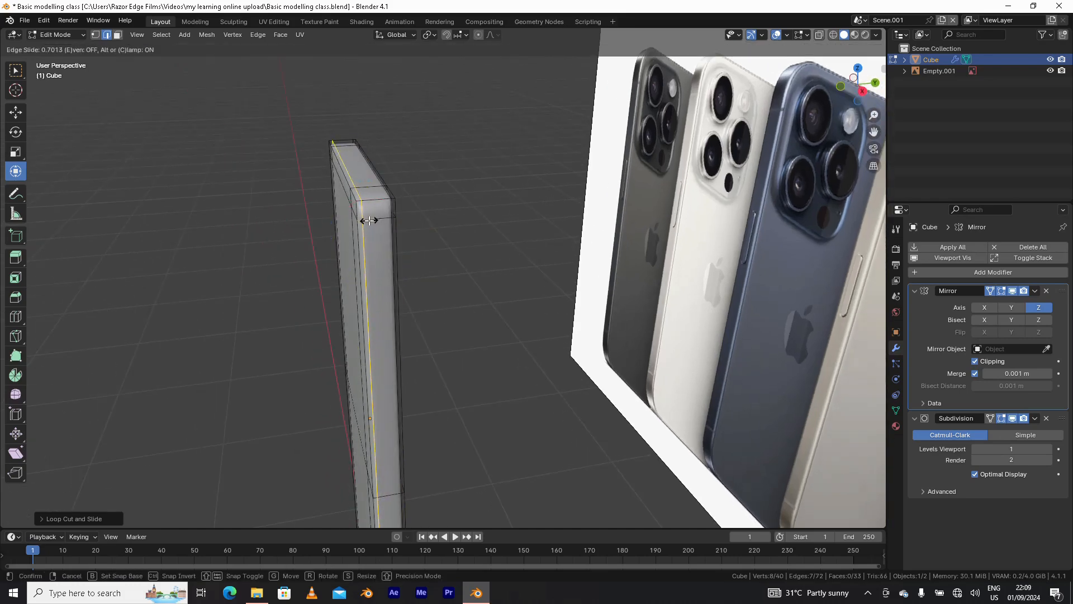
{"action": "left_click", "coordinate": [369, 221]}
- Select the short edges across the slab's thickness at its upper +X corner, including those on the supporting loop below
{"action": "middle_click_drag", "start_coordinate": [369, 224], "coordinate": [429, 202]}
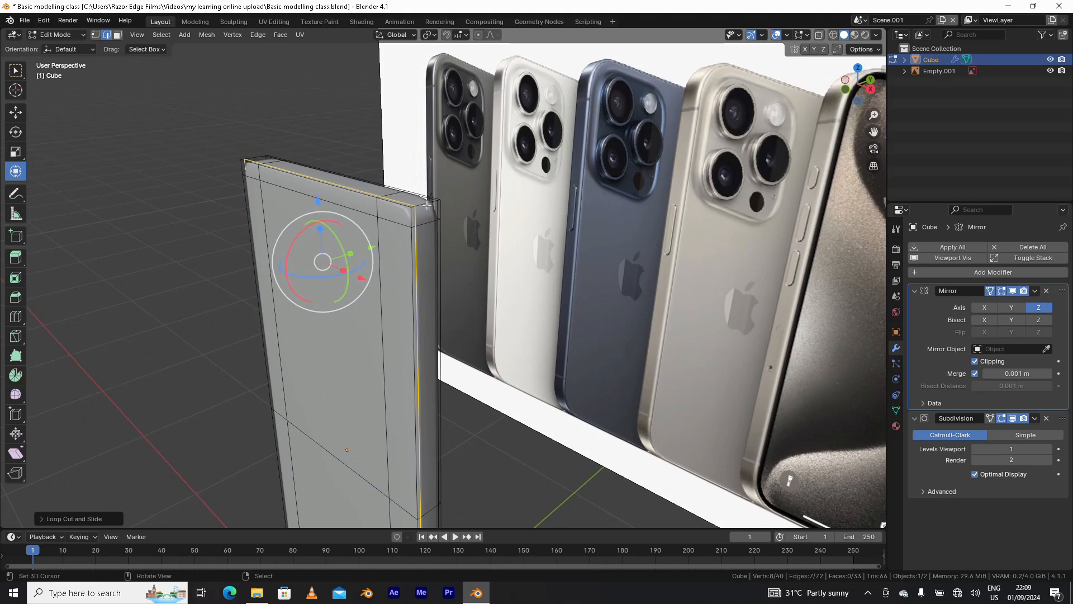
{"action": "middle_click_drag", "start_coordinate": [427, 206], "coordinate": [413, 214]}
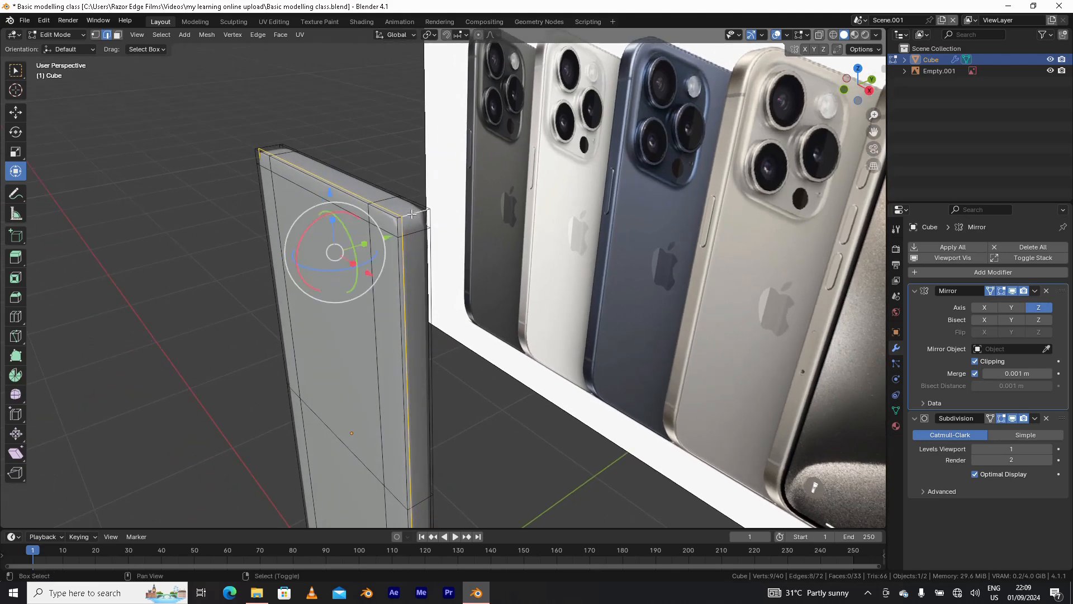
{"action": "left_click", "coordinate": [412, 213]}
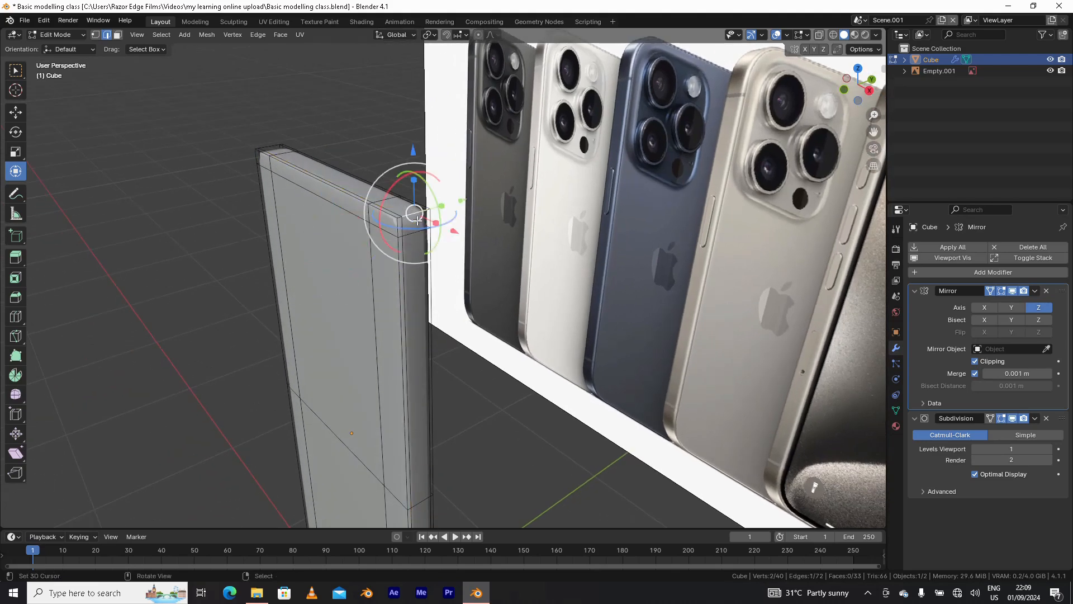
{"action": "left_click", "coordinate": [387, 209], "text": "alt"}
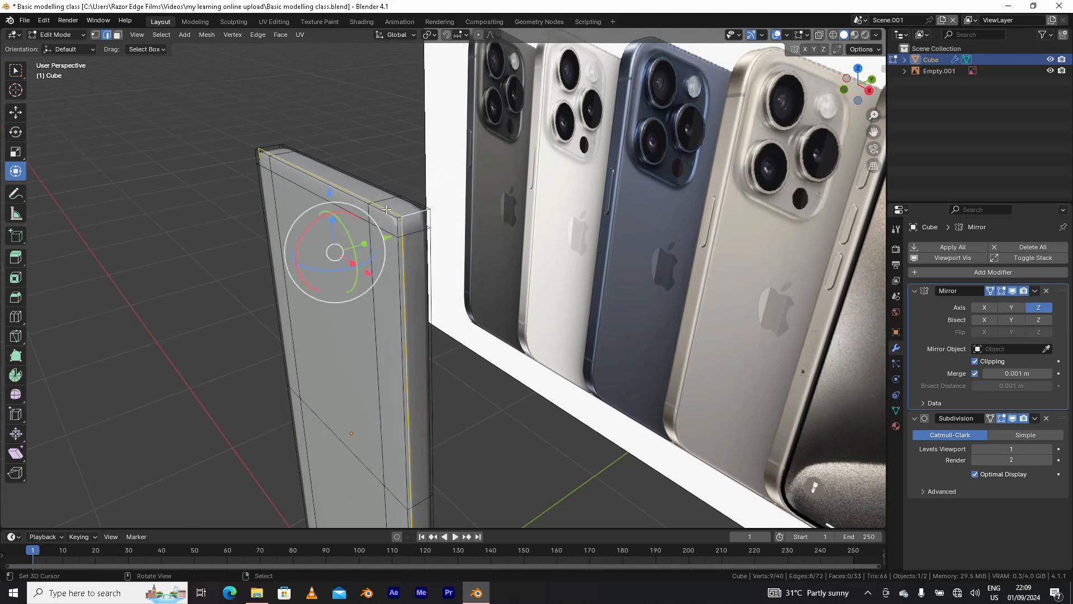
{"action": "left_click", "coordinate": [417, 213]}
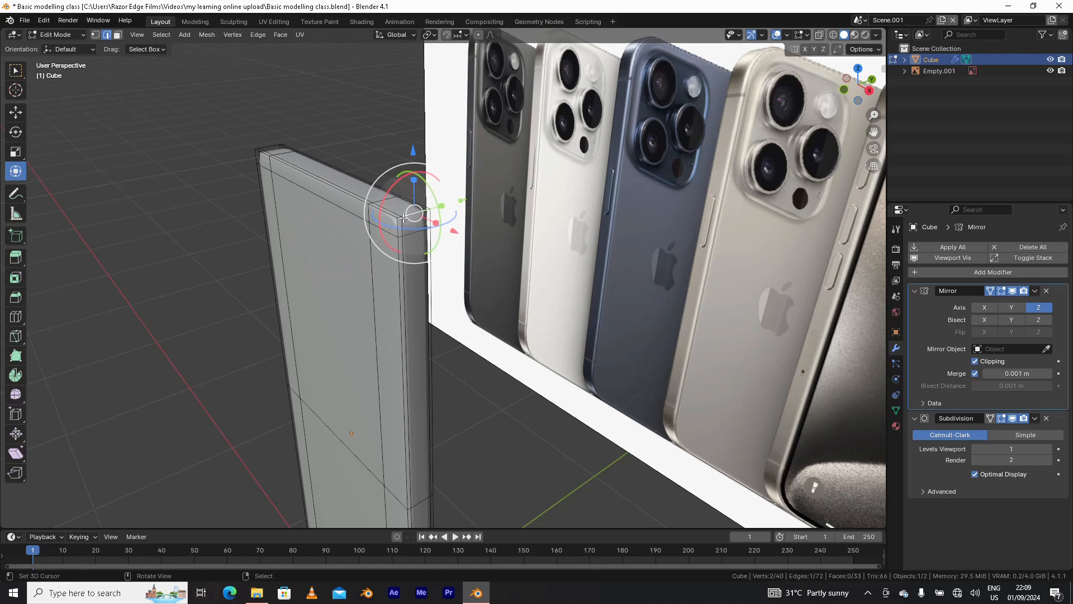
{"action": "left_click", "coordinate": [402, 221], "text": "shift"}
{"action": "mouse_move", "coordinate": [401, 221]}
{"action": "middle_mouse_down"}
{"action": "mouse_move", "coordinate": [393, 242]}
{"action": "mouse_move", "coordinate": [385, 226]}
{"action": "middle_mouse_up"}
{"action": "left_click", "coordinate": [371, 232]}
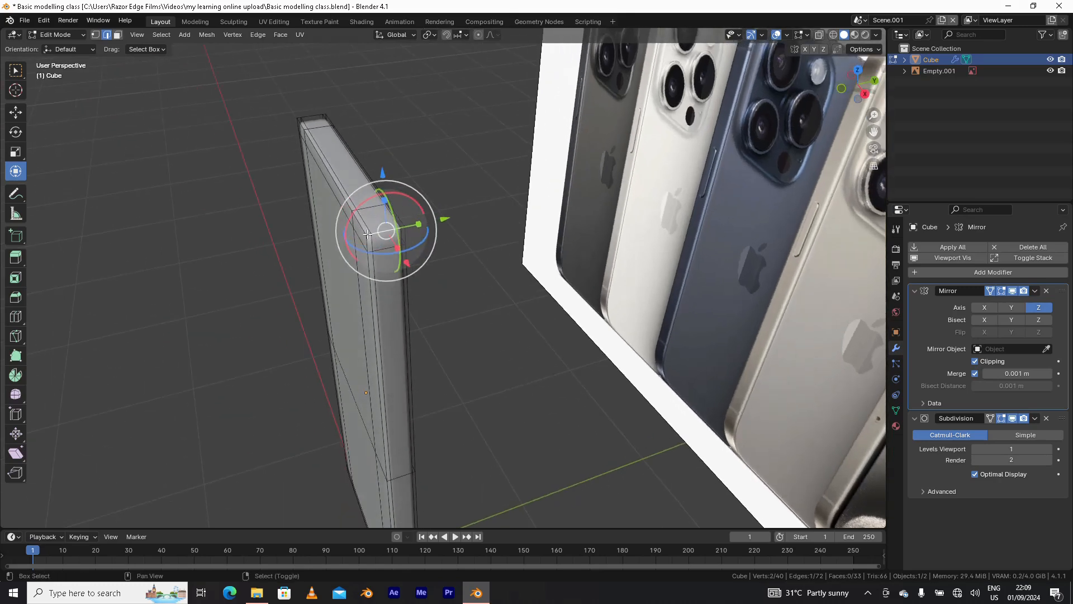
{"action": "left_click", "coordinate": [391, 240], "text": "shift"}
{"action": "left_click", "coordinate": [399, 248], "text": "shift"}
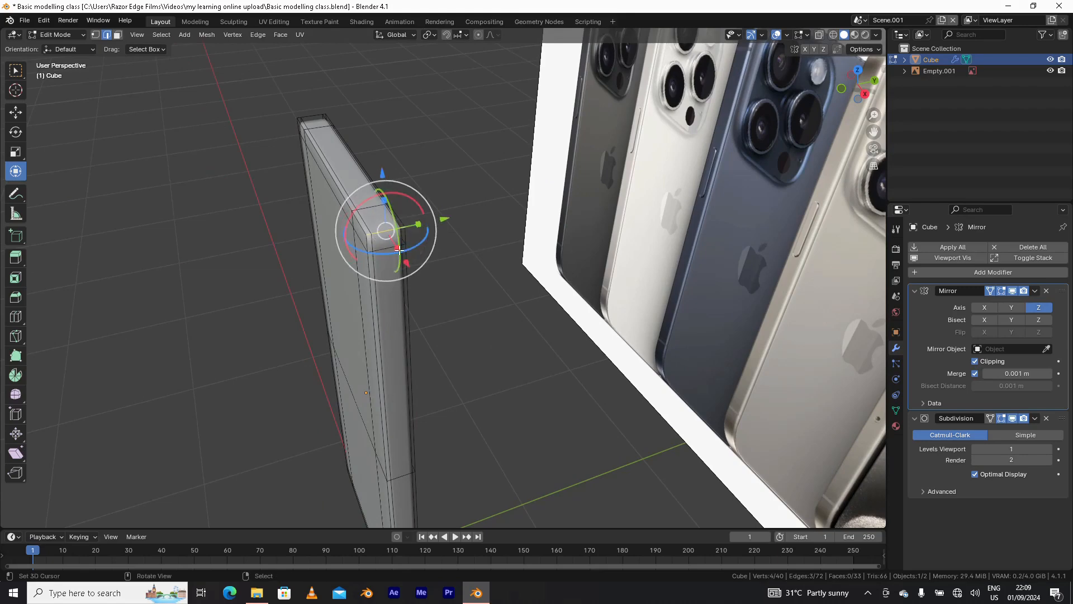
{"action": "left_click", "coordinate": [398, 247], "text": "shift"}
{"action": "left_click", "coordinate": [397, 244], "text": "shift"}
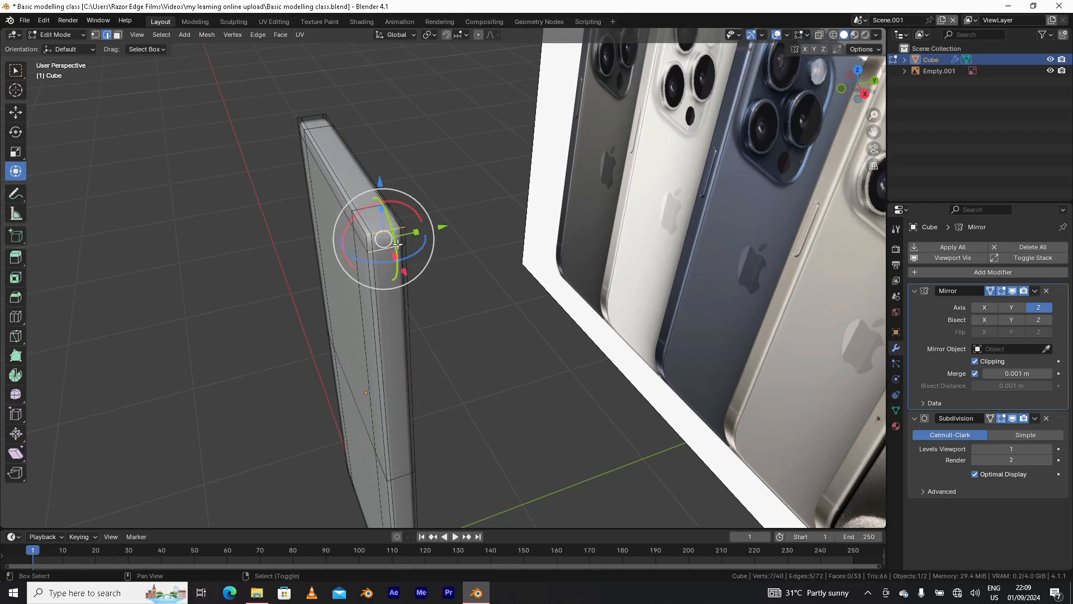
{"action": "left_click", "coordinate": [402, 243], "text": "shift"}
- Add the matching short edges at the opposite upper corner to the selection and move them all down along Z to slant the corners
{"action": "middle_click_drag", "start_coordinate": [327, 280], "coordinate": [470, 232]}
{"action": "left_click", "coordinate": [481, 234], "text": "shift"}
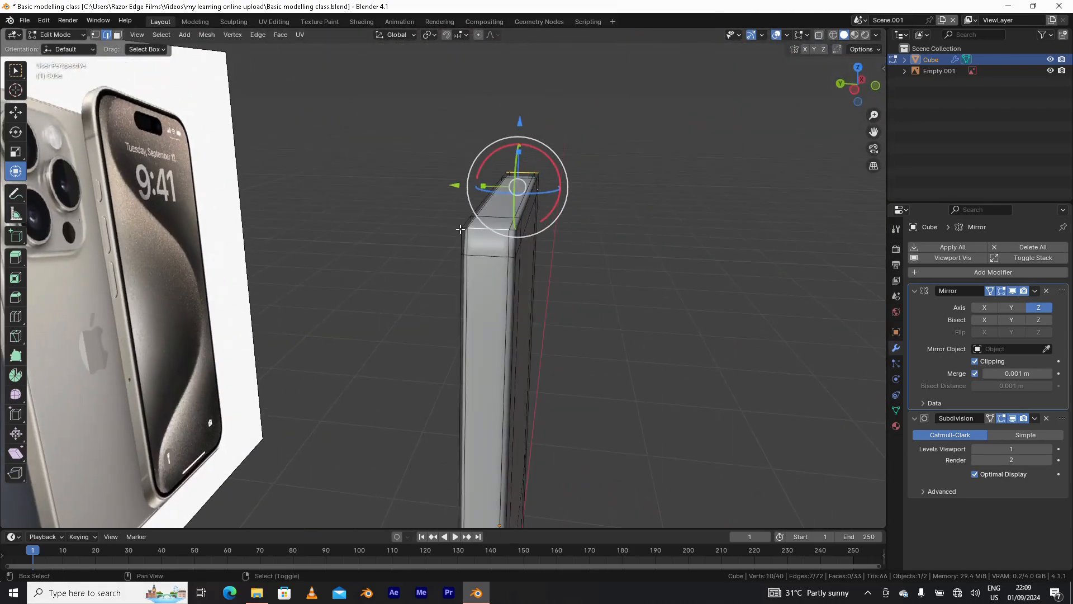
{"action": "left_click", "coordinate": [463, 230], "text": "shift"}
{"action": "left_click", "coordinate": [509, 256], "text": "shift"}
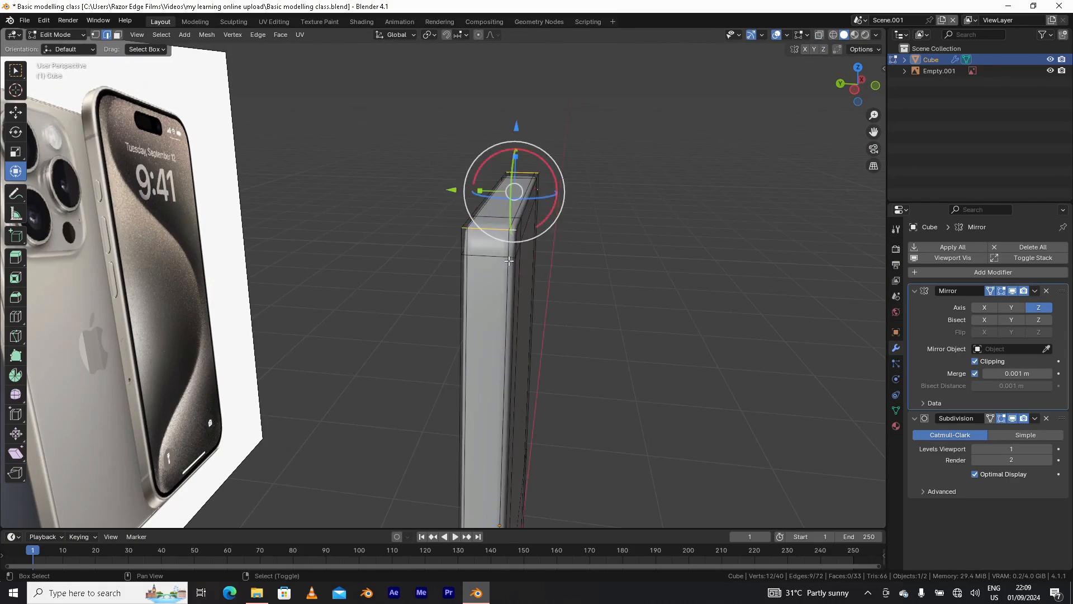
{"action": "left_click", "coordinate": [511, 256], "text": "shift"}
{"action": "left_click", "coordinate": [466, 255], "text": "shift"}
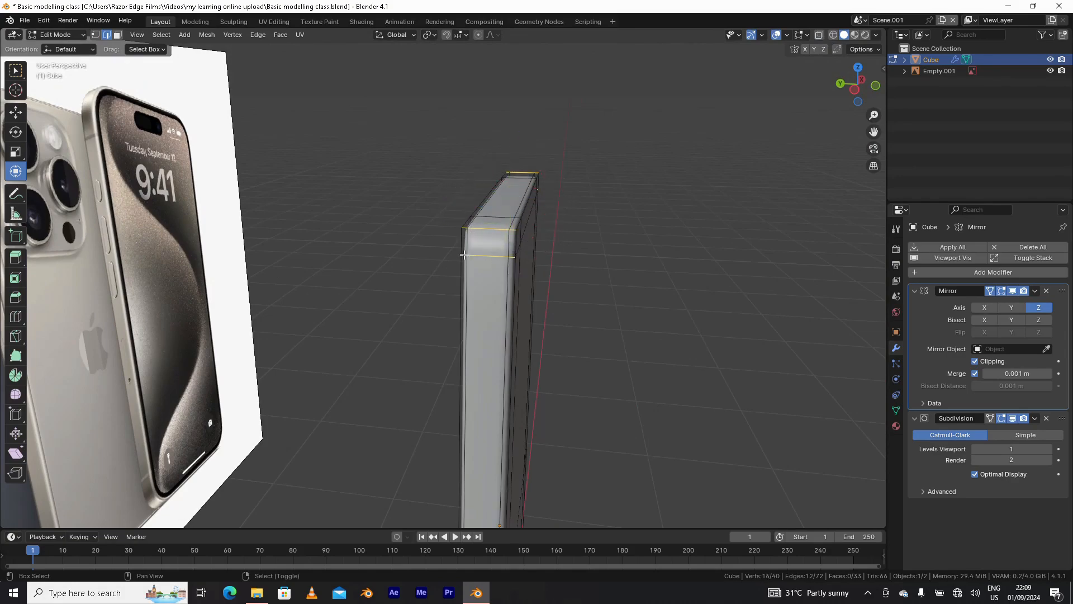
{"action": "middle_click_drag", "start_coordinate": [466, 255], "coordinate": [428, 268]}
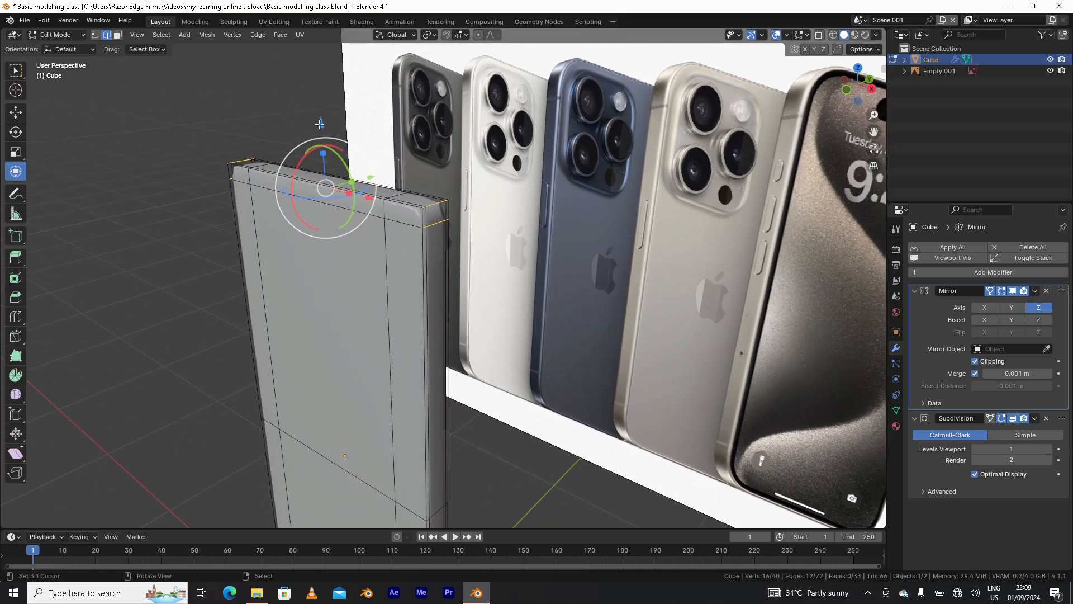
{"action": "left_click_drag", "start_coordinate": [320, 123], "coordinate": [319, 155]}
{"action": "middle_click_drag", "start_coordinate": [437, 225], "coordinate": [473, 213]}
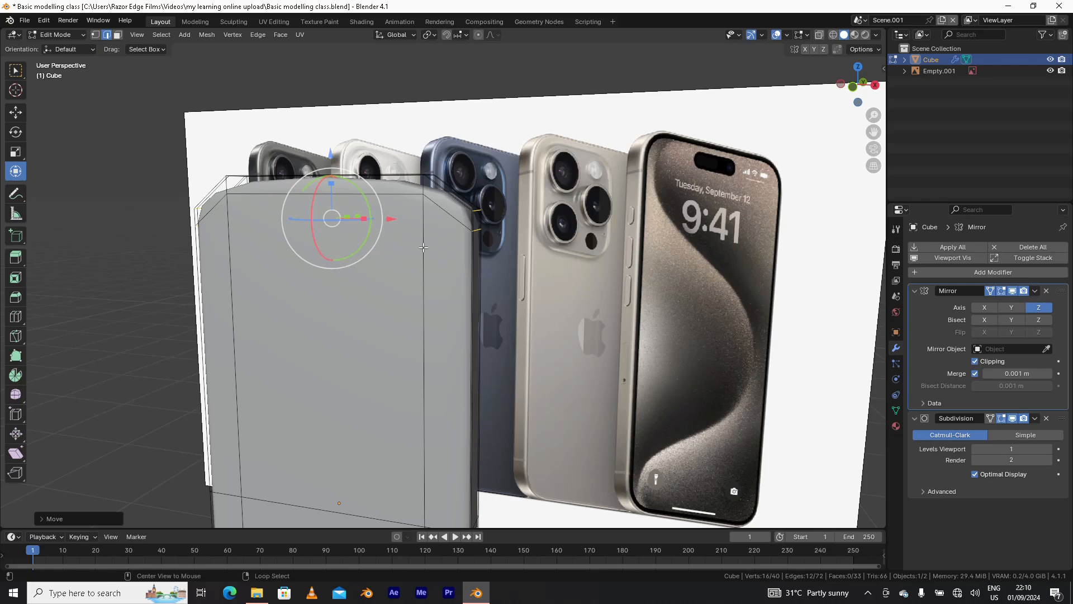
{"action": "left_click", "coordinate": [424, 247], "text": "alt"}
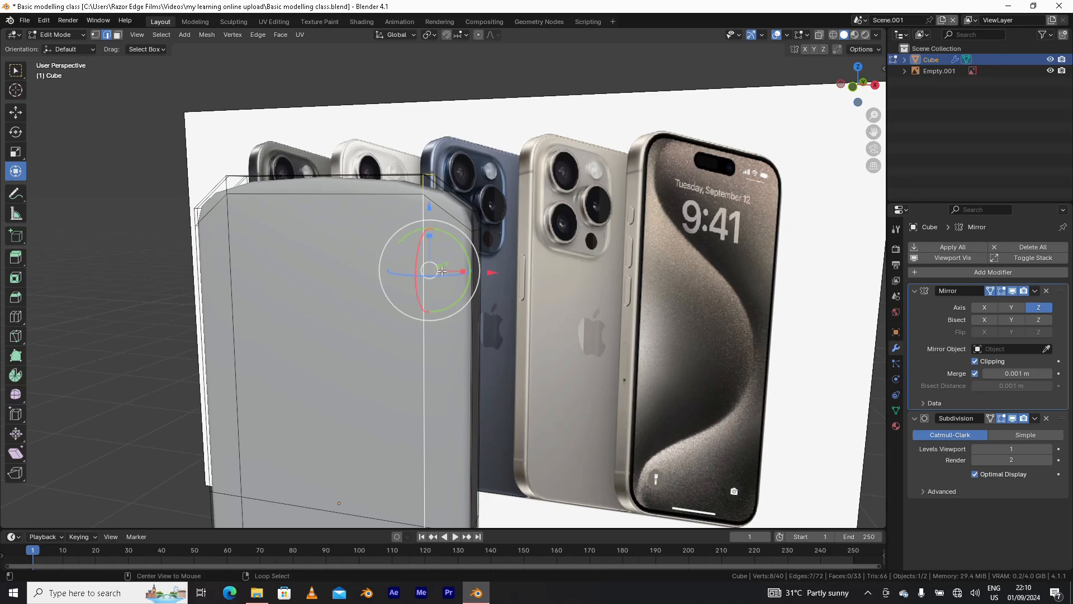
{"action": "left_click_drag", "start_coordinate": [491, 273], "coordinate": [514, 275]}
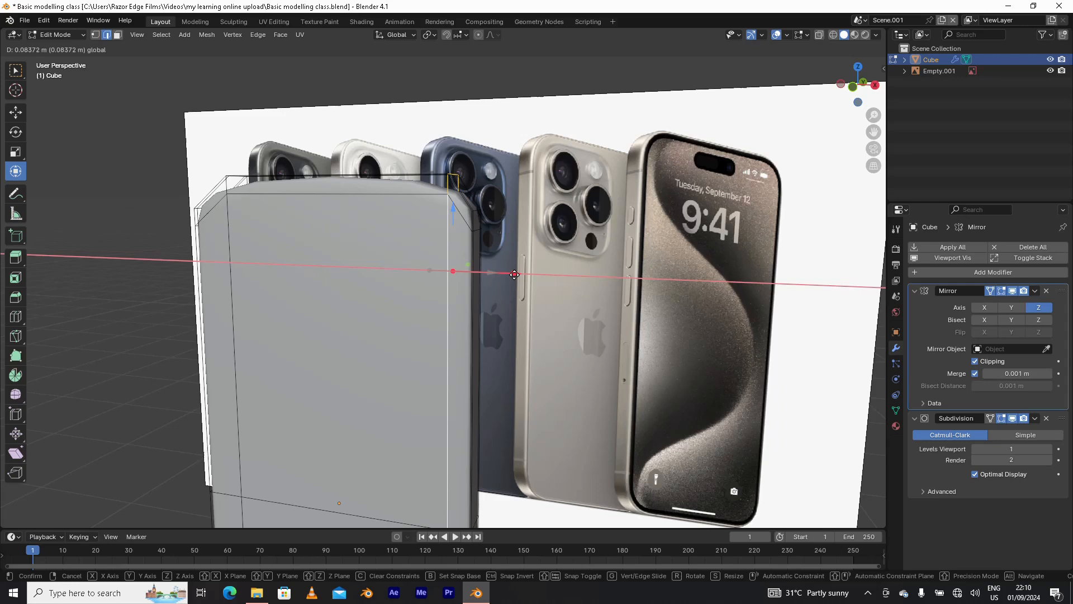
{"action": "right_click", "coordinate": [514, 275]}
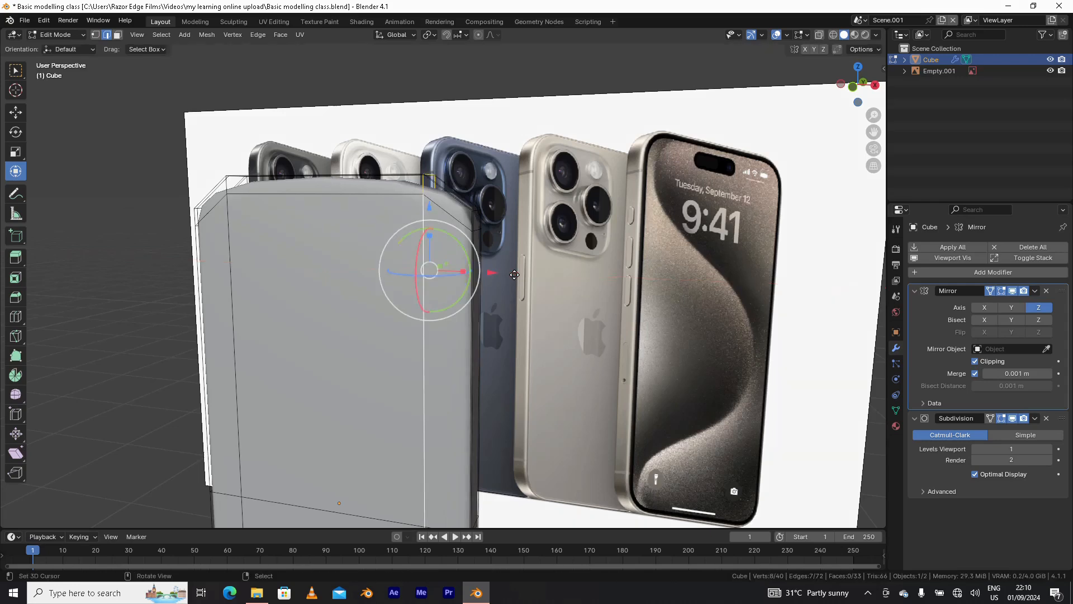
- Add a centred full-height loop cut between the supporting loop and the outer edge on both long sides of the slab
{"action": "key", "text": "ctrl+r"}
{"action": "left_click", "coordinate": [443, 240]}
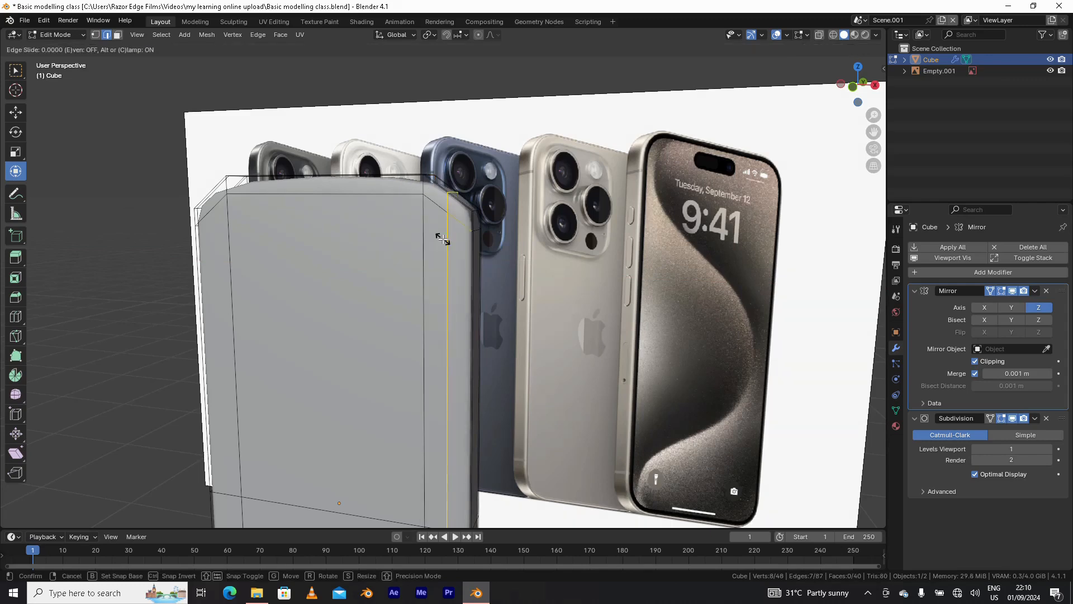
{"action": "left_click", "coordinate": [443, 239]}
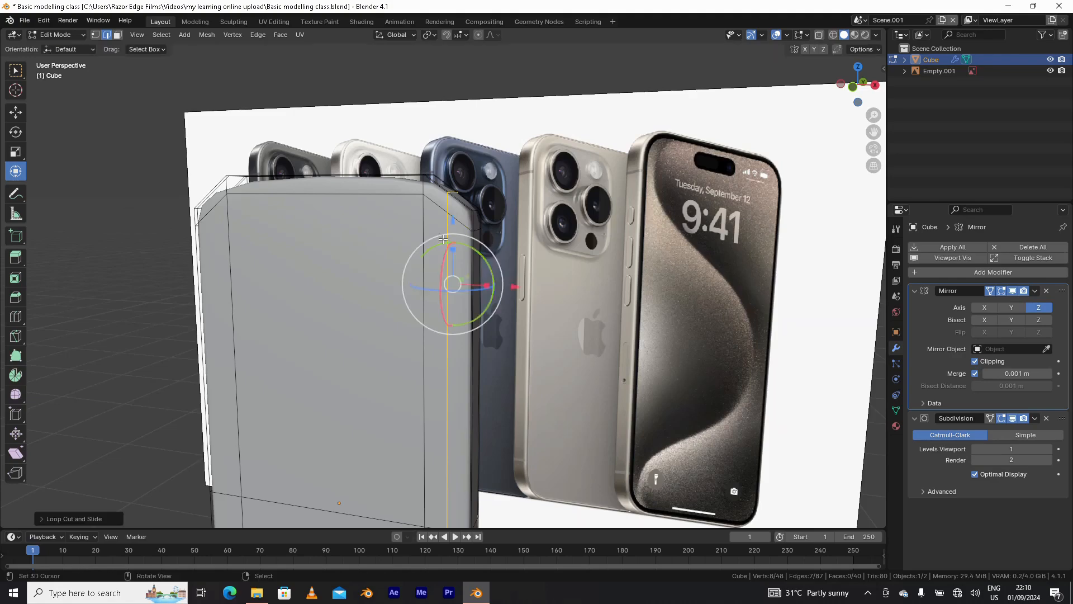
{"action": "middle_click_drag", "start_coordinate": [443, 239], "coordinate": [369, 238]}
{"action": "key", "text": "ctrl+r"}
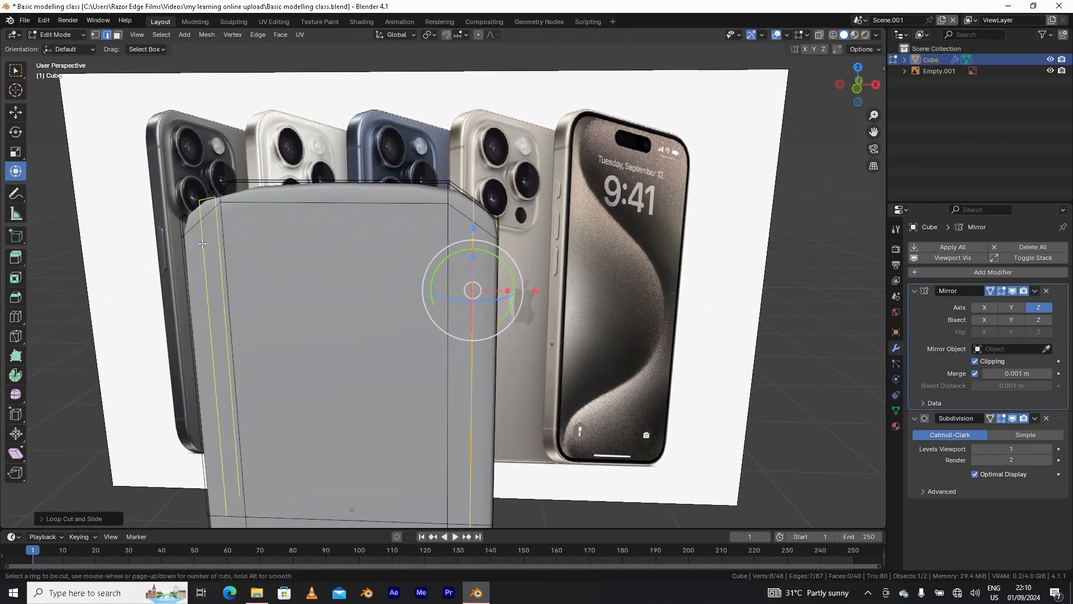
{"action": "left_click", "coordinate": [203, 244]}
{"action": "left_click", "coordinate": [204, 246]}
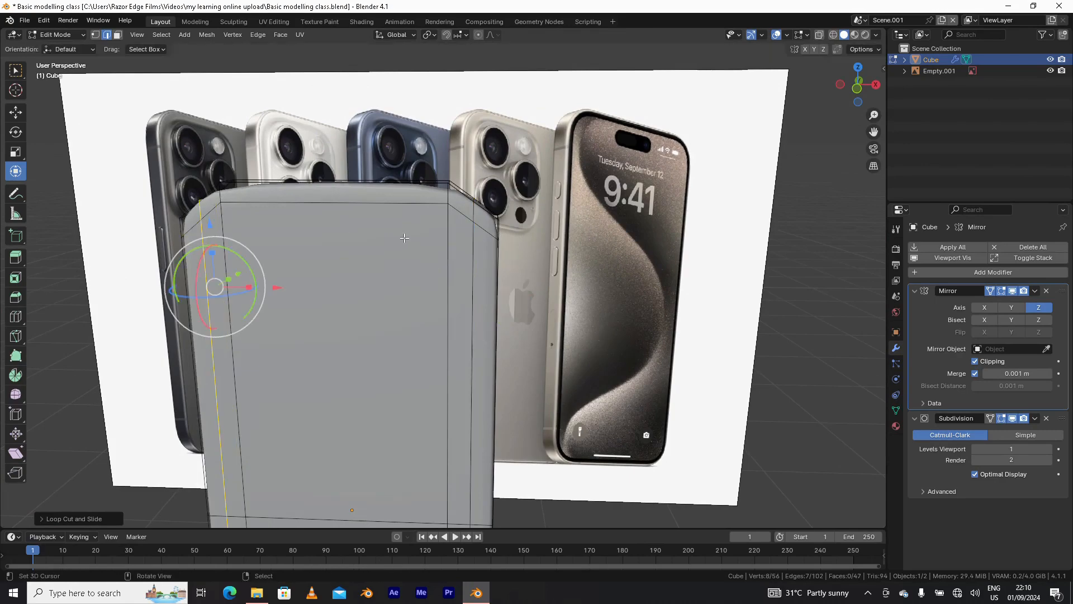
- In face select mode, select the narrow rim faces across the top and both slanted upper corners of the slab's -Y side
{"action": "middle_click_drag", "start_coordinate": [203, 246], "coordinate": [311, 216]}
{"action": "scroll", "coordinate": [490, 279], "scroll_direction": "up", "scroll_amount": 2}
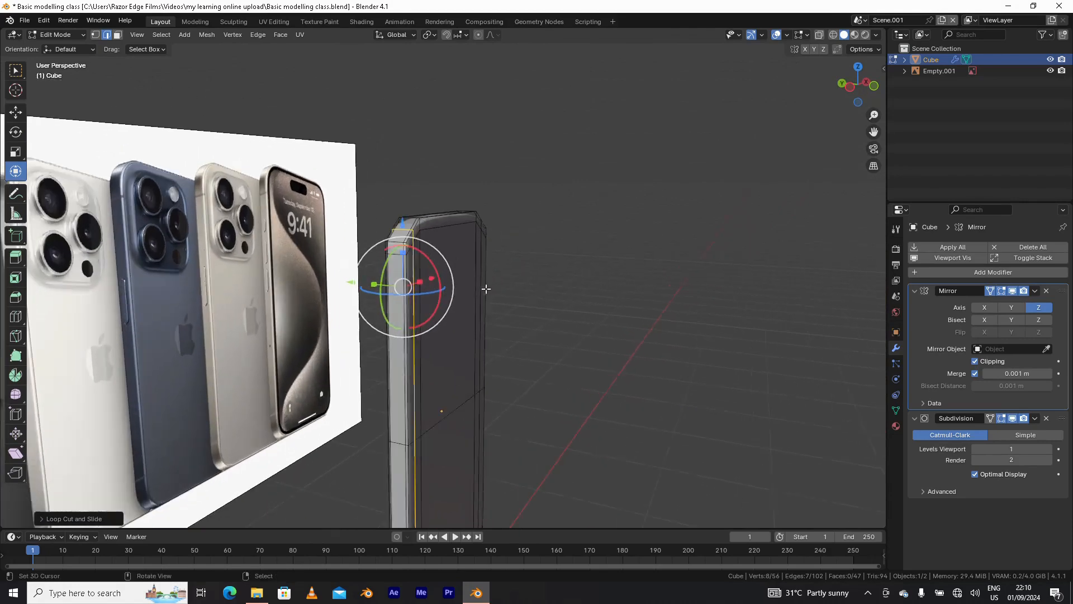
{"action": "middle_click_drag", "start_coordinate": [490, 280], "coordinate": [476, 293]}
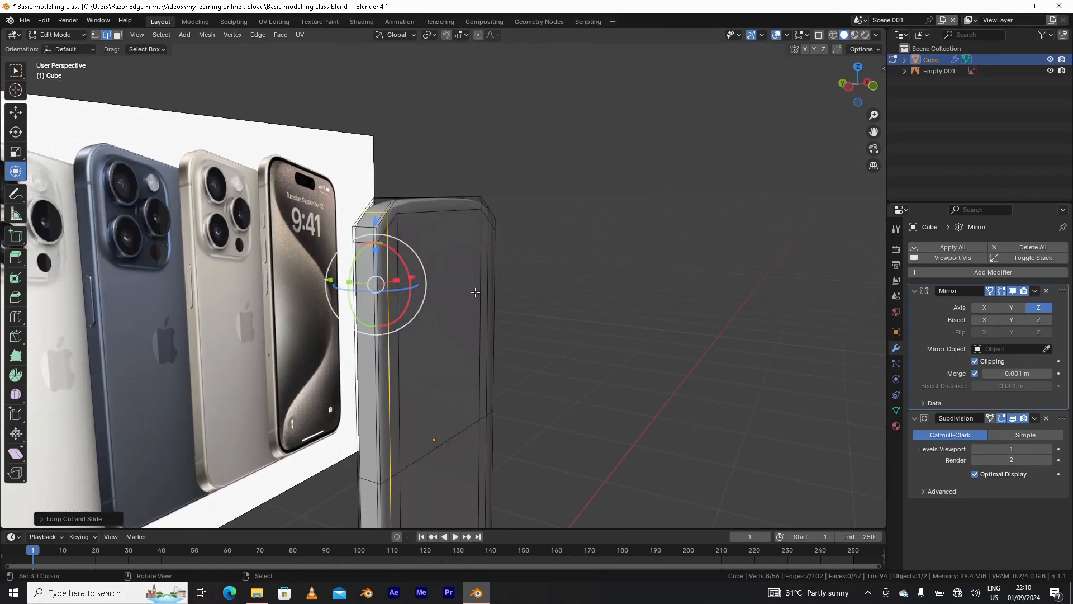
{"action": "left_click", "coordinate": [117, 35]}
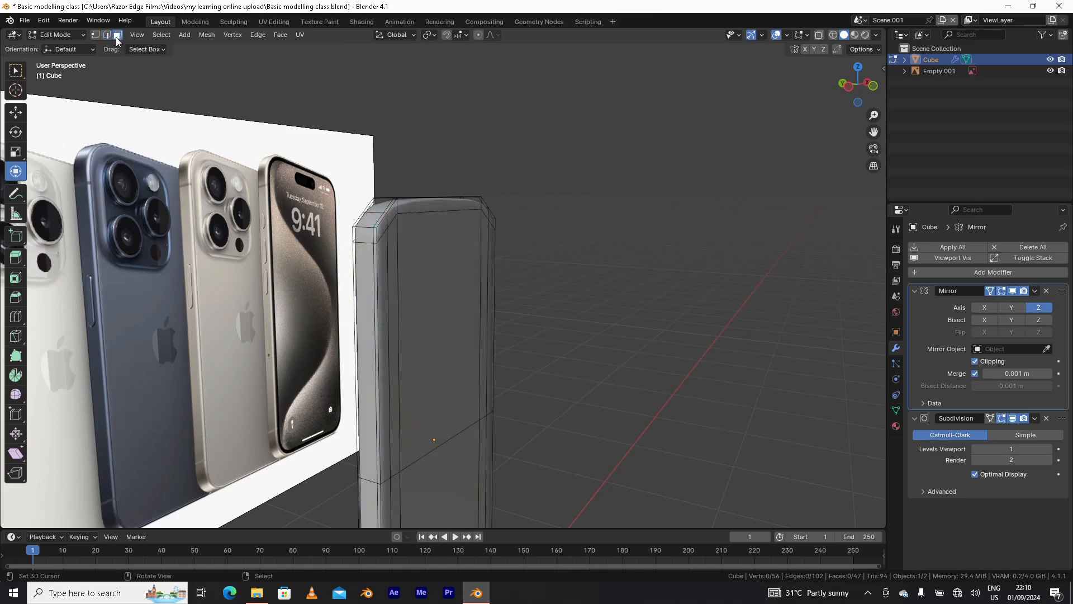
{"action": "middle_click_drag", "start_coordinate": [433, 291], "coordinate": [367, 203]}
{"action": "left_click", "coordinate": [299, 182]}
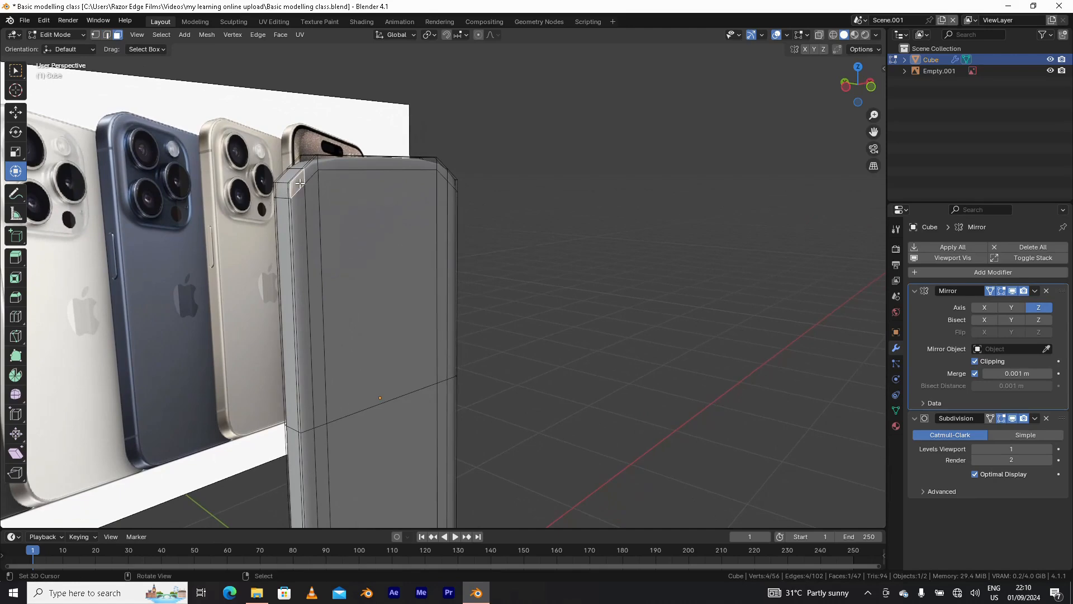
{"action": "left_click", "coordinate": [311, 172], "text": "shift"}
{"action": "left_click", "coordinate": [370, 163], "text": "shift"}
{"action": "left_click", "coordinate": [445, 175], "text": "shift"}
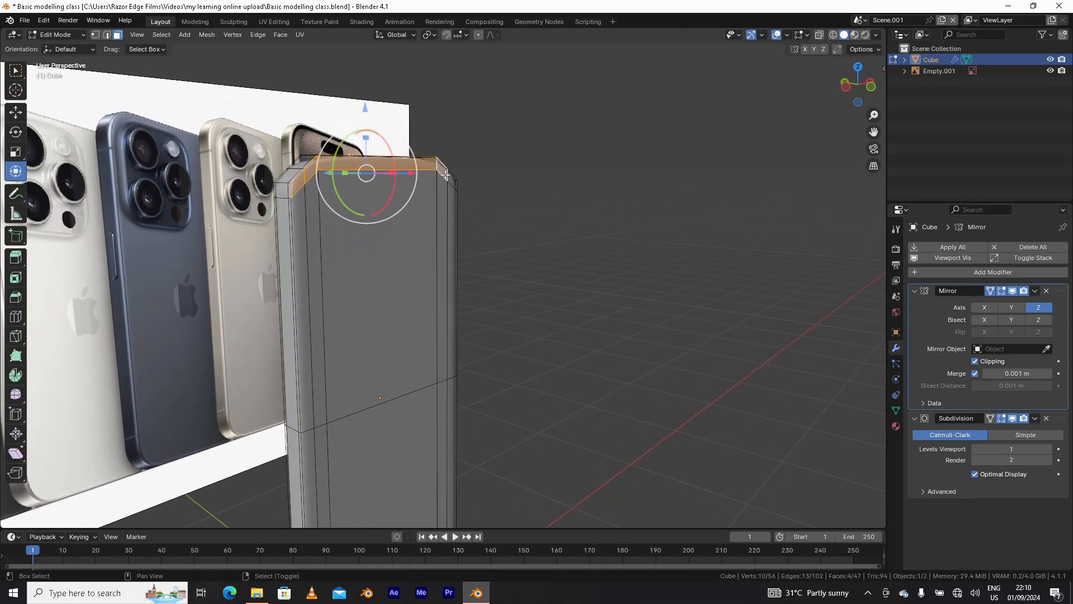
{"action": "left_click", "coordinate": [452, 182], "text": "shift"}
- Add the large central face and the full-height strips along both long sides to complete the selection of the slab's -Y side
{"action": "left_click", "coordinate": [453, 209], "text": "shift"}
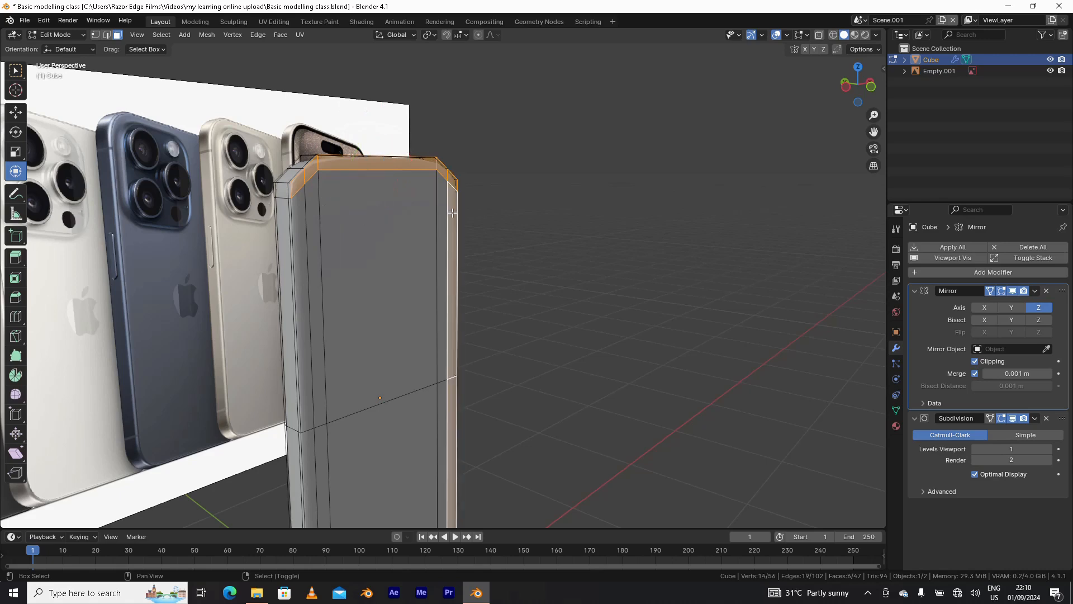
{"action": "left_click", "coordinate": [445, 218], "text": "shift"}
{"action": "left_click", "coordinate": [324, 257], "text": "shift"}
{"action": "left_click", "coordinate": [314, 263], "text": "shift"}
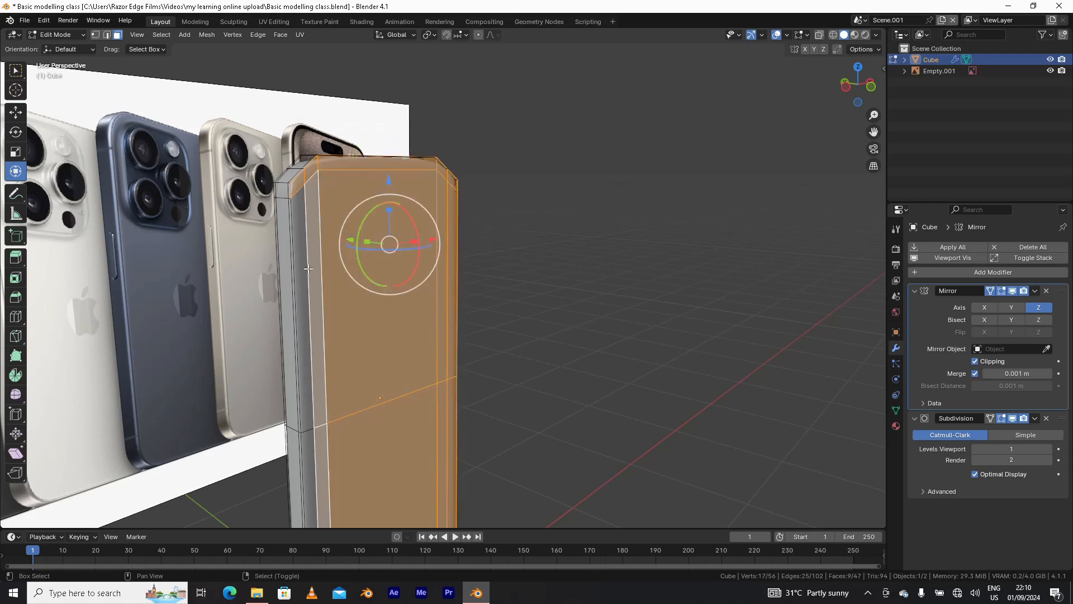
{"action": "left_click", "coordinate": [300, 271], "text": "shift"}
{"action": "middle_click_drag", "start_coordinate": [291, 198], "coordinate": [301, 162]}
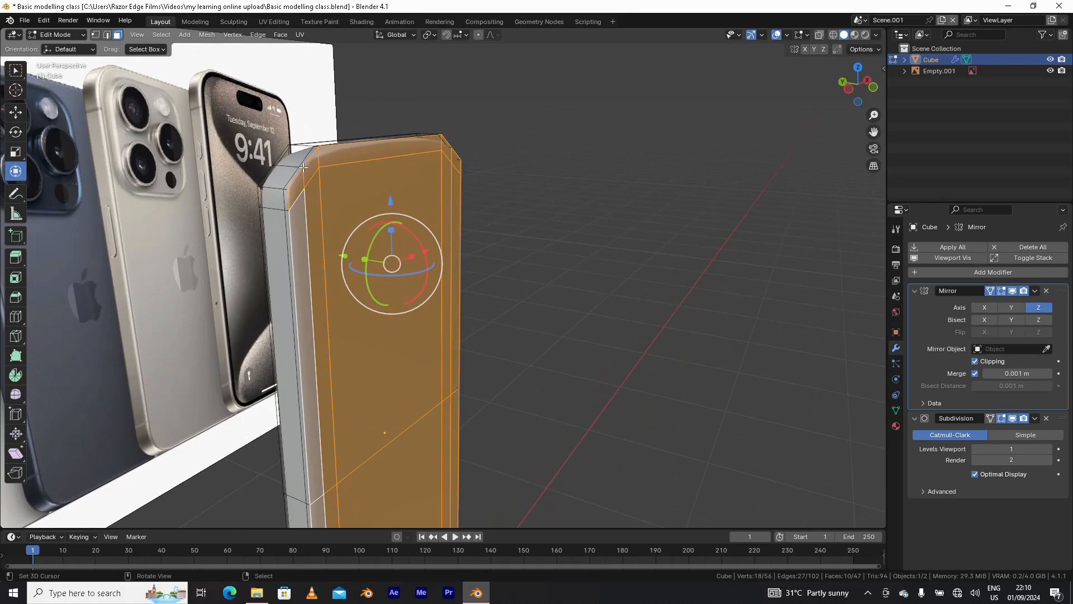
{"action": "middle_click_drag", "start_coordinate": [391, 263], "coordinate": [425, 305]}
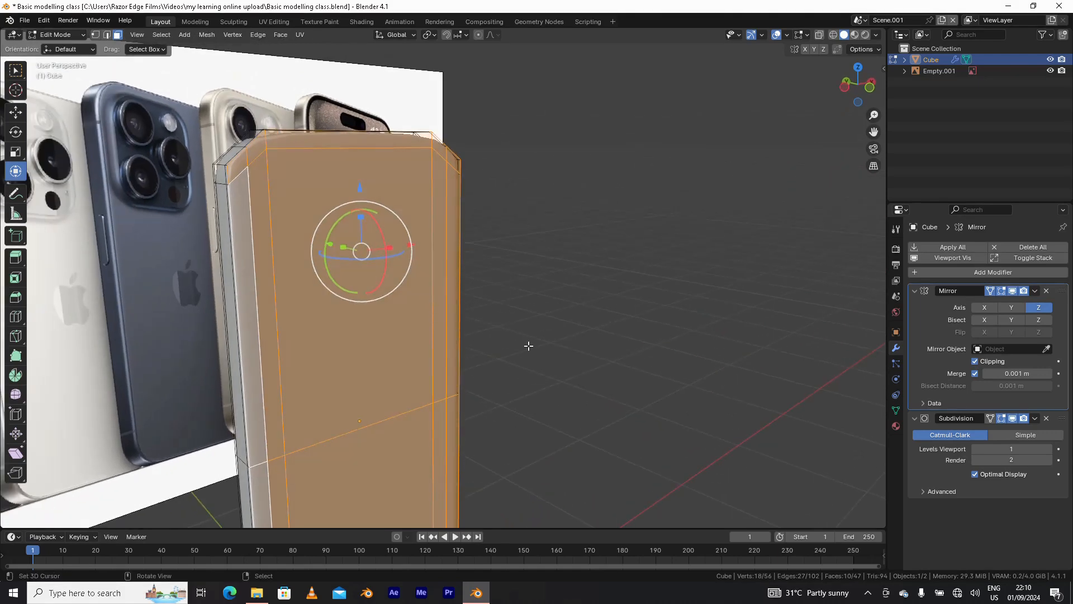
- Extrude the selected broad-side faces in place and scale the new faces down to about 0.953
{"action": "key", "text": "e"}
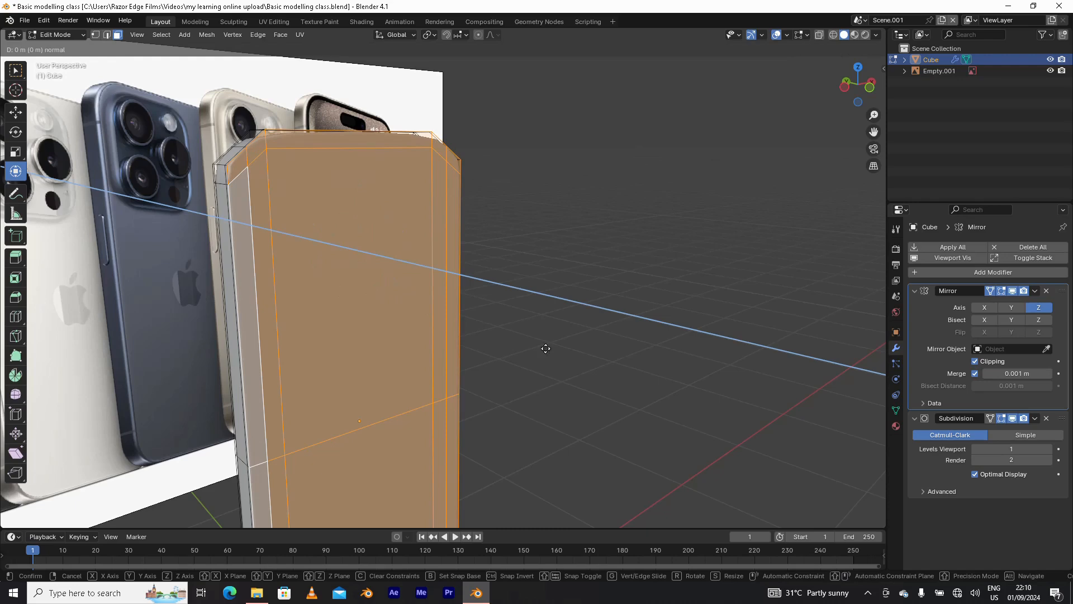
{"action": "key", "text": "s"}
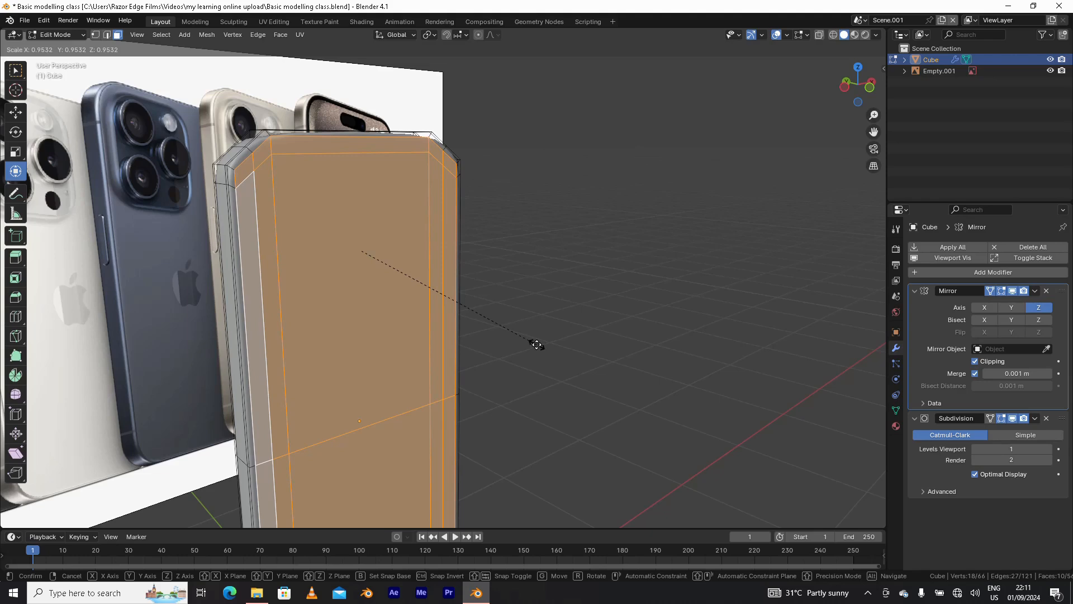
{"action": "left_click", "coordinate": [537, 345]}
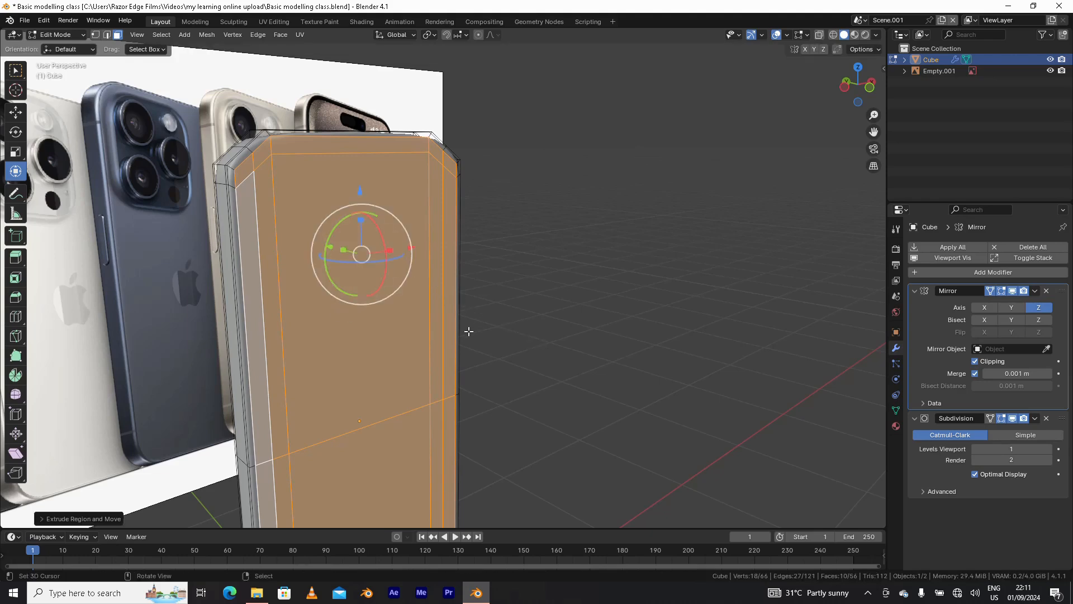
- Examine the smoothed slab's inset rim and upper corners in Object Mode, and return to Edit Mode
{"action": "middle_click_drag", "start_coordinate": [469, 331], "coordinate": [227, 149]}
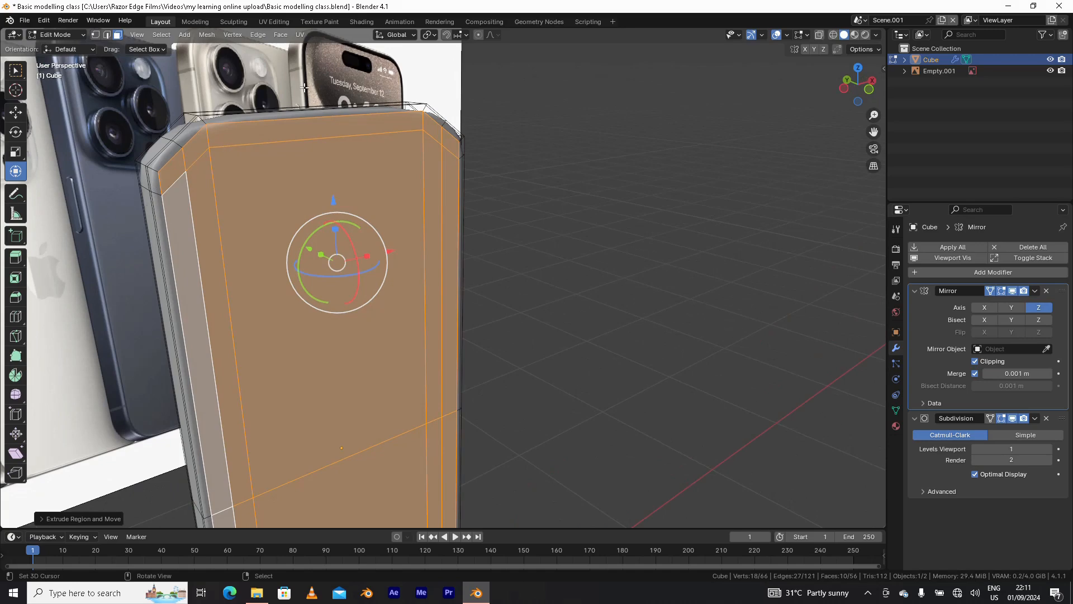
{"action": "middle_click_drag", "start_coordinate": [257, 200], "coordinate": [279, 180]}
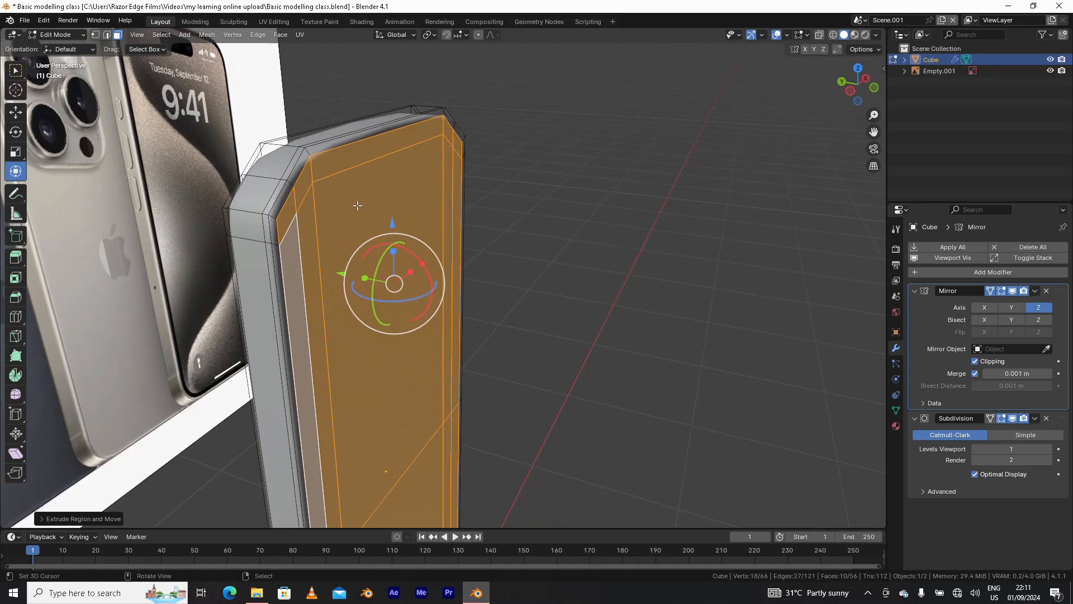
{"action": "key", "text": "Tab"}
{"action": "left_click", "coordinate": [371, 143]}
{"action": "middle_click_drag", "start_coordinate": [333, 218], "coordinate": [316, 180]}
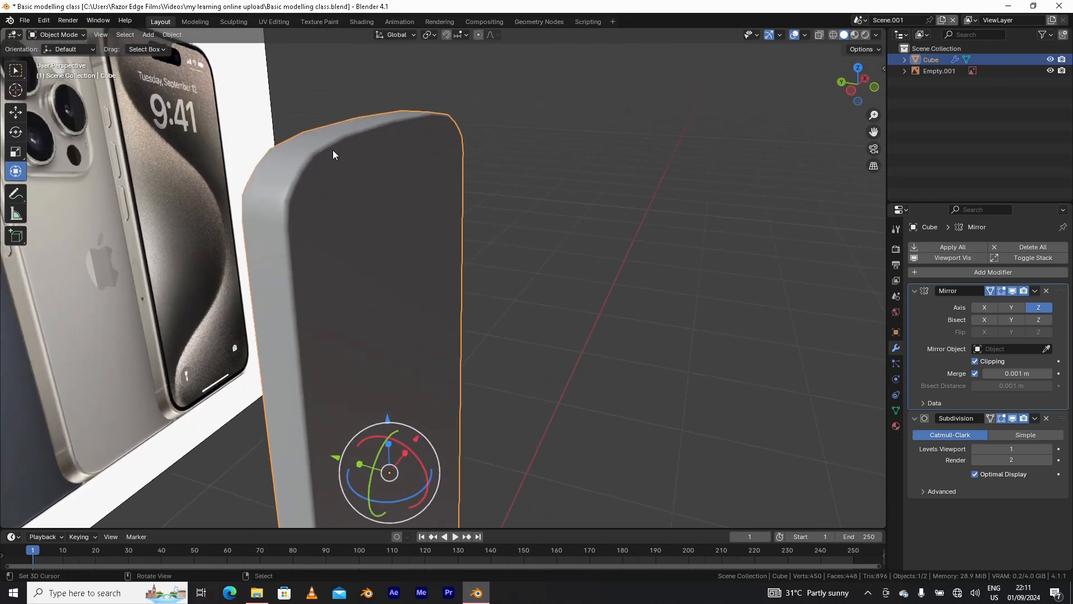
{"action": "key", "text": "ctrl+Tab"}
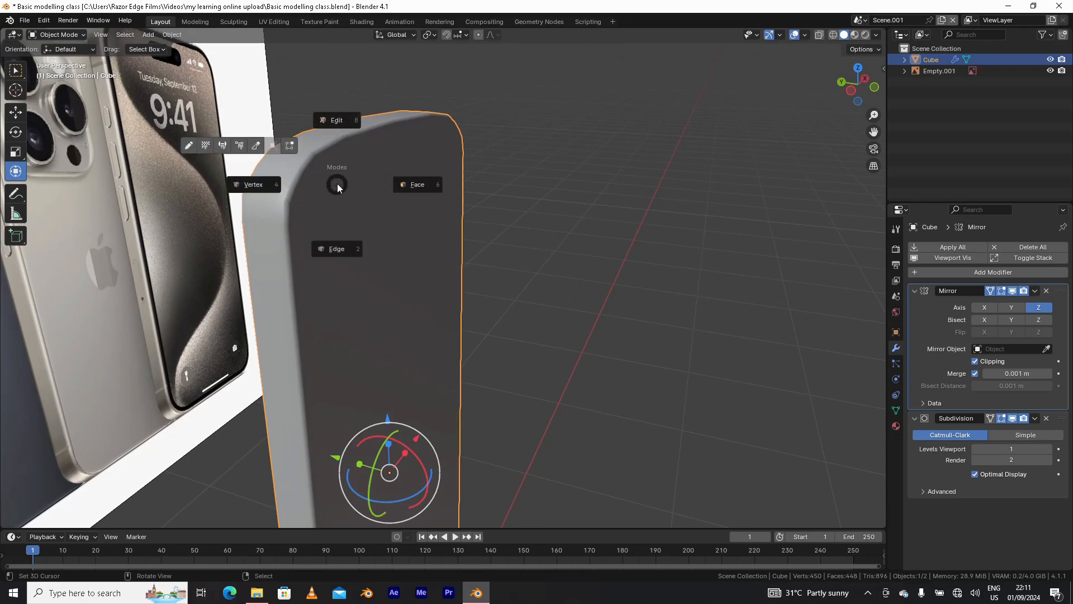
{"action": "left_click", "coordinate": [338, 122]}
{"action": "middle_click_drag", "start_coordinate": [402, 220], "coordinate": [394, 224]}
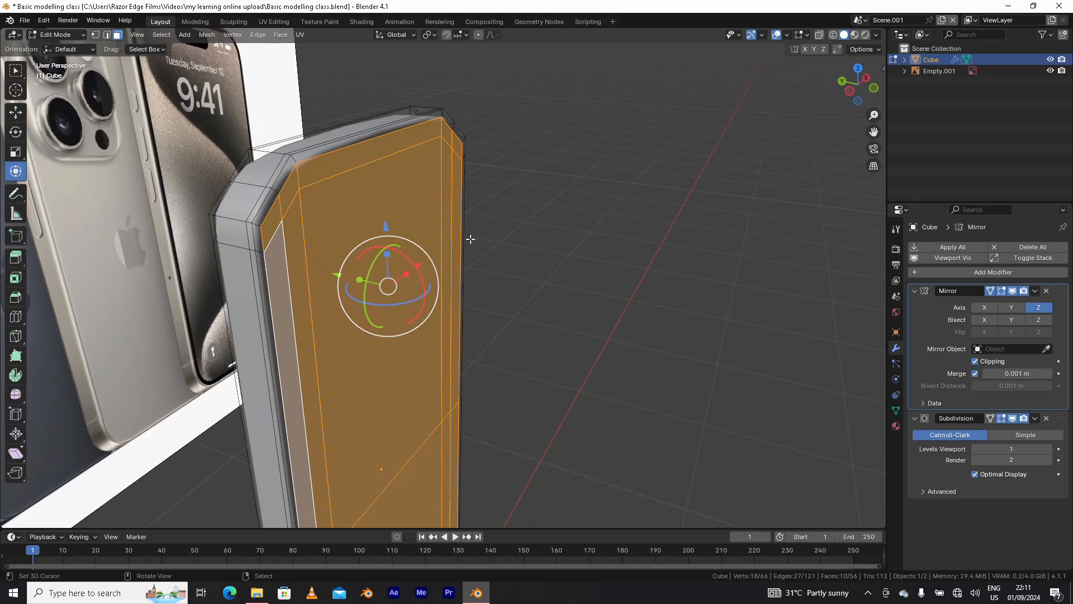
- Extrude the inset faces outward along their normal twice, by about 0.004 m and by about 0.008 m
{"action": "key", "text": "e"}
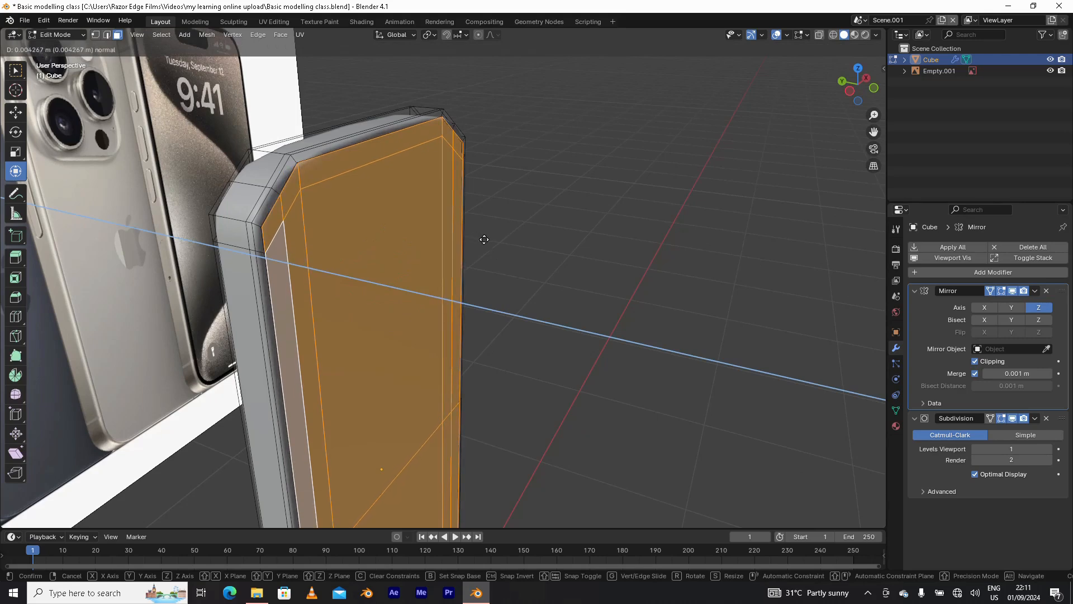
{"action": "left_click", "coordinate": [484, 239]}
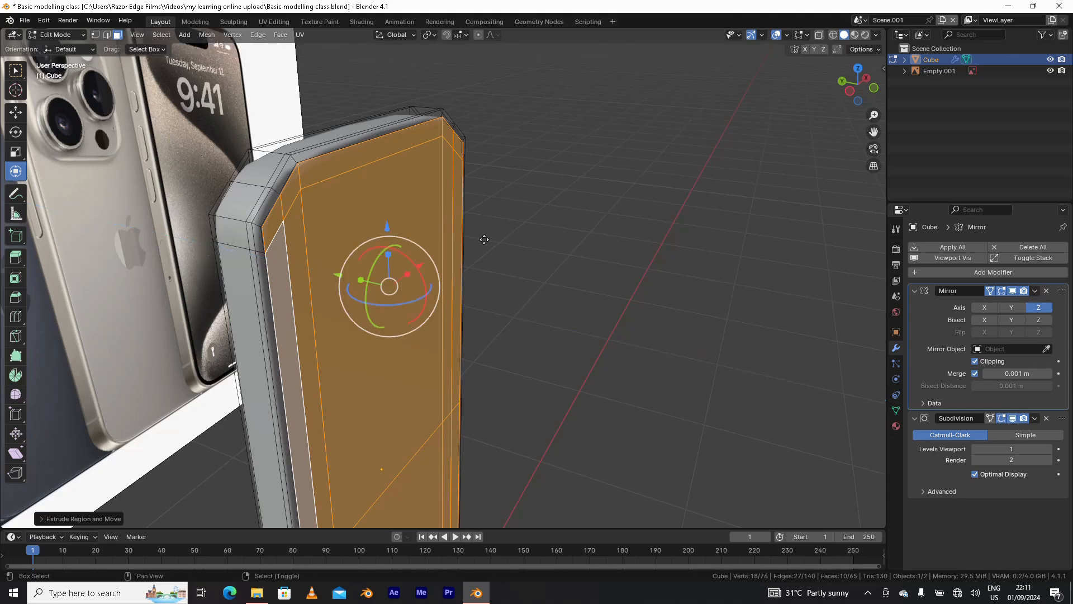
{"action": "middle_click_drag", "start_coordinate": [406, 234], "coordinate": [413, 235]}
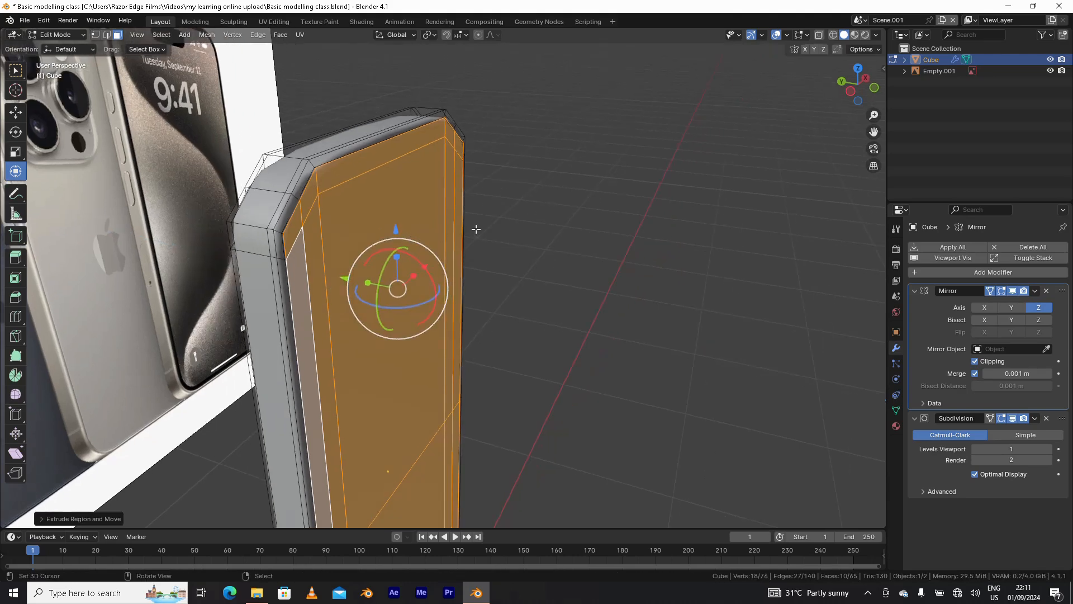
{"action": "key", "text": "e"}
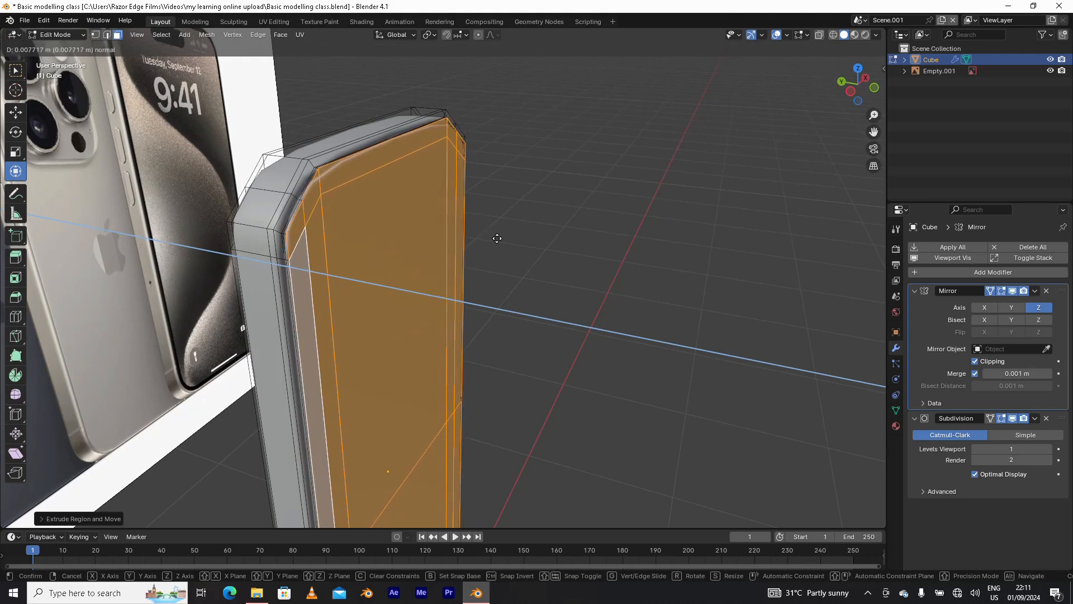
{"action": "left_click", "coordinate": [494, 238]}
- Return to Object Mode to check the raised panel against the reference image, and save the file
{"action": "middle_click_drag", "start_coordinate": [357, 220], "coordinate": [412, 208]}
{"action": "key", "text": "ctrl+Tab"}
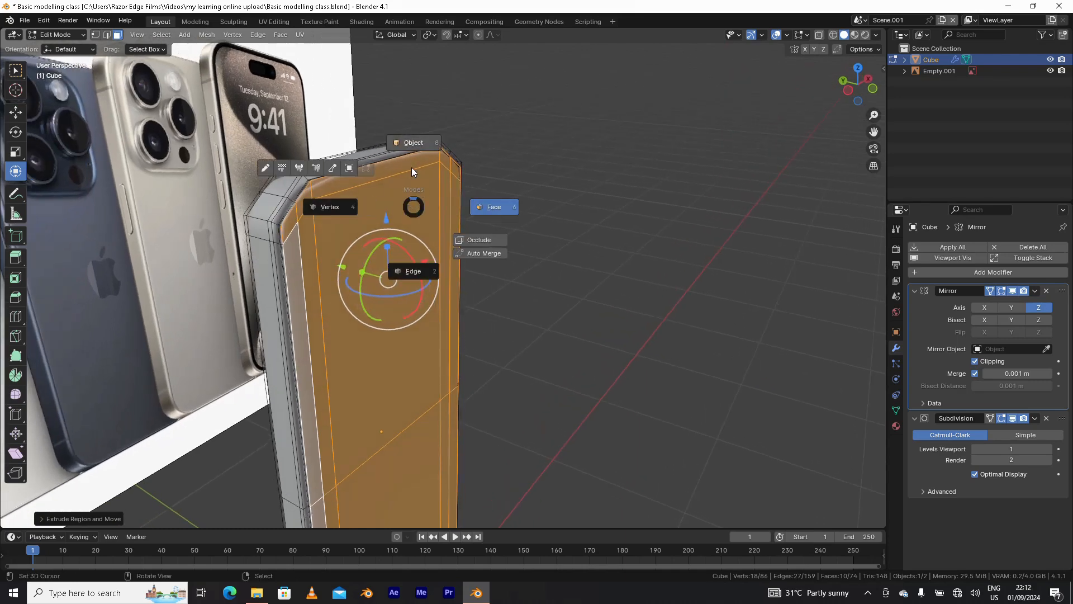
{"action": "left_click", "coordinate": [409, 144]}
{"action": "middle_click_drag", "start_coordinate": [355, 233], "coordinate": [330, 261]}
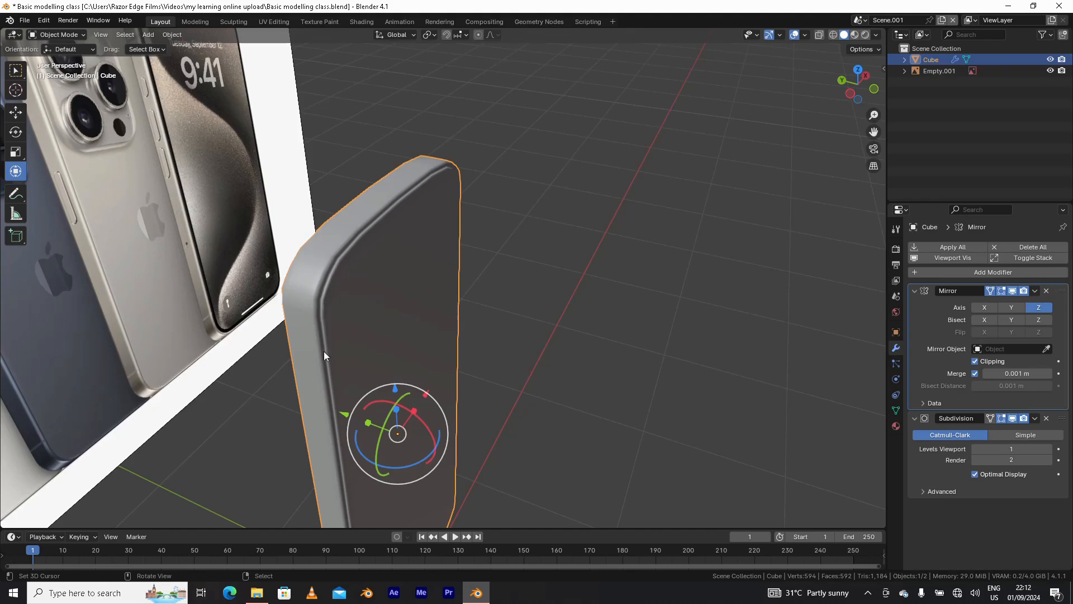
{"action": "mouse_move", "coordinate": [324, 351]}
{"action": "middle_mouse_down"}
{"action": "mouse_move", "coordinate": [336, 382]}
{"action": "mouse_move", "coordinate": [317, 375]}
{"action": "mouse_move", "coordinate": [315, 357]}
{"action": "middle_mouse_up"}
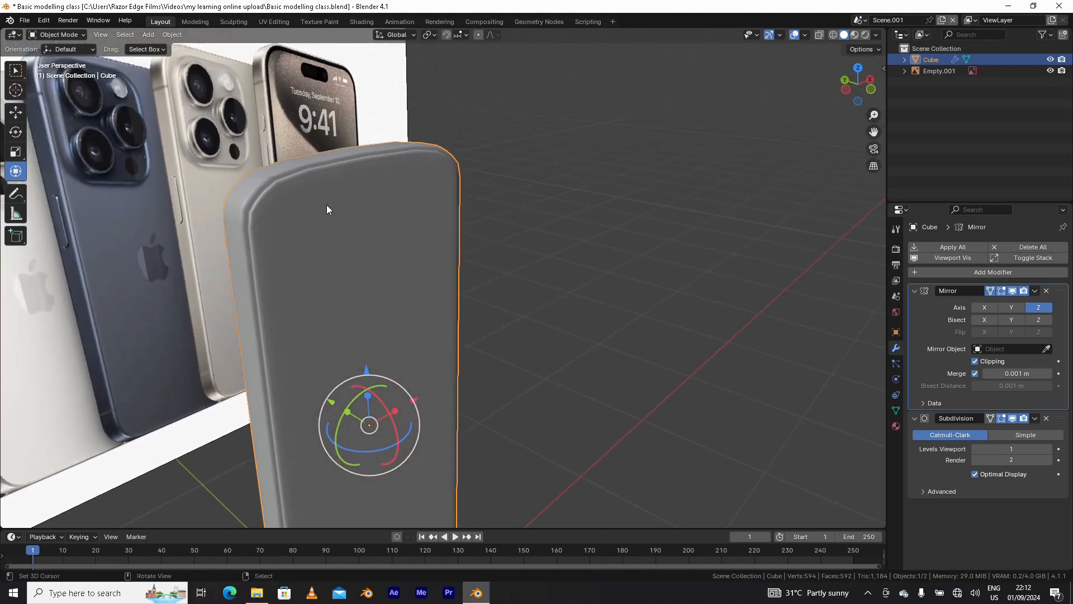
{"action": "middle_click_drag", "start_coordinate": [337, 209], "coordinate": [343, 235]}
{"action": "middle_click_drag", "start_coordinate": [432, 261], "coordinate": [676, 222]}
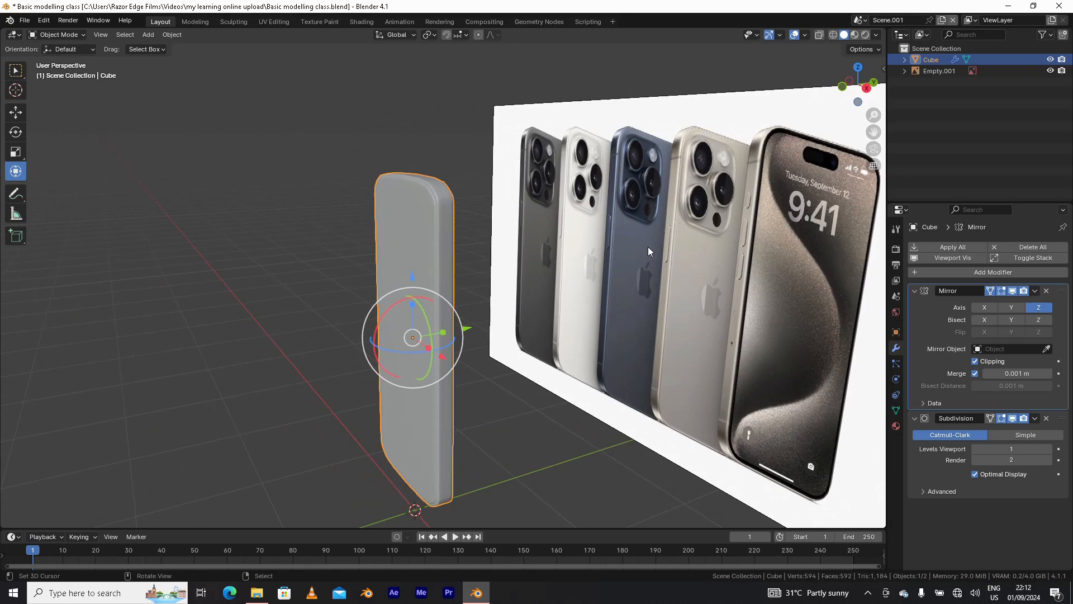
{"action": "key", "text": "ctrl+s"}
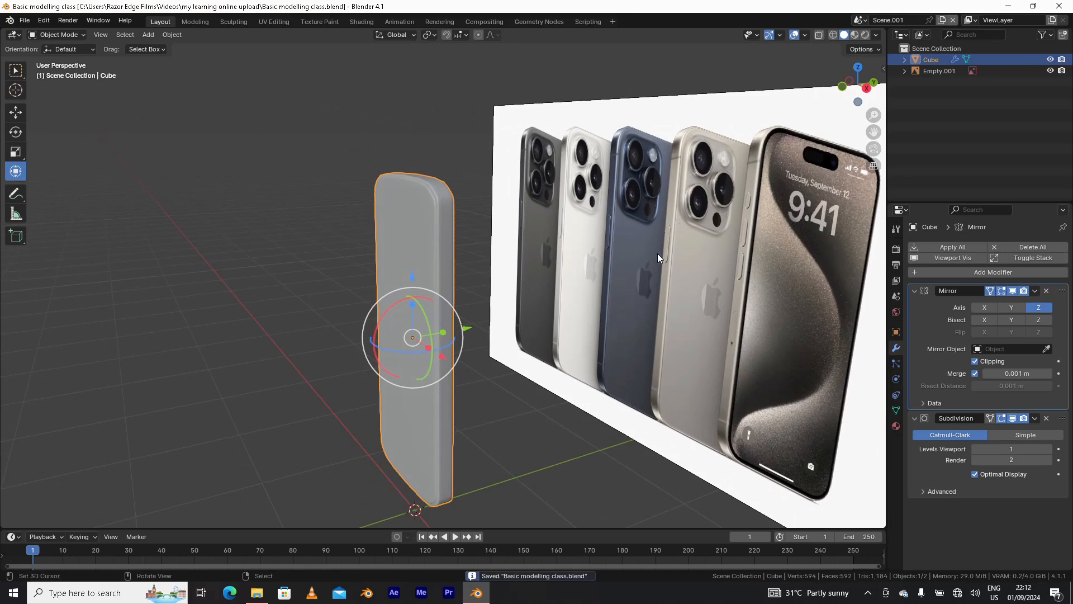
- Move the reference image along Y to the opposite side of the slab, to about -1.975 m
{"action": "scroll", "coordinate": [655, 250], "scroll_direction": "down", "scroll_amount": 2}
{"action": "middle_click_drag", "start_coordinate": [655, 250], "coordinate": [597, 234]}
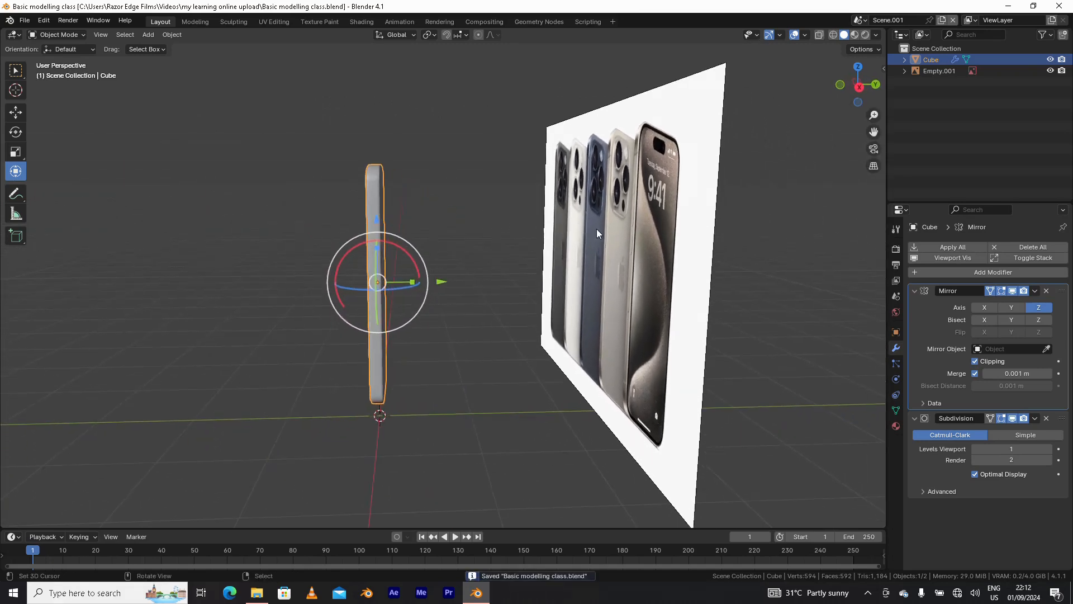
{"action": "left_click", "coordinate": [655, 222]}
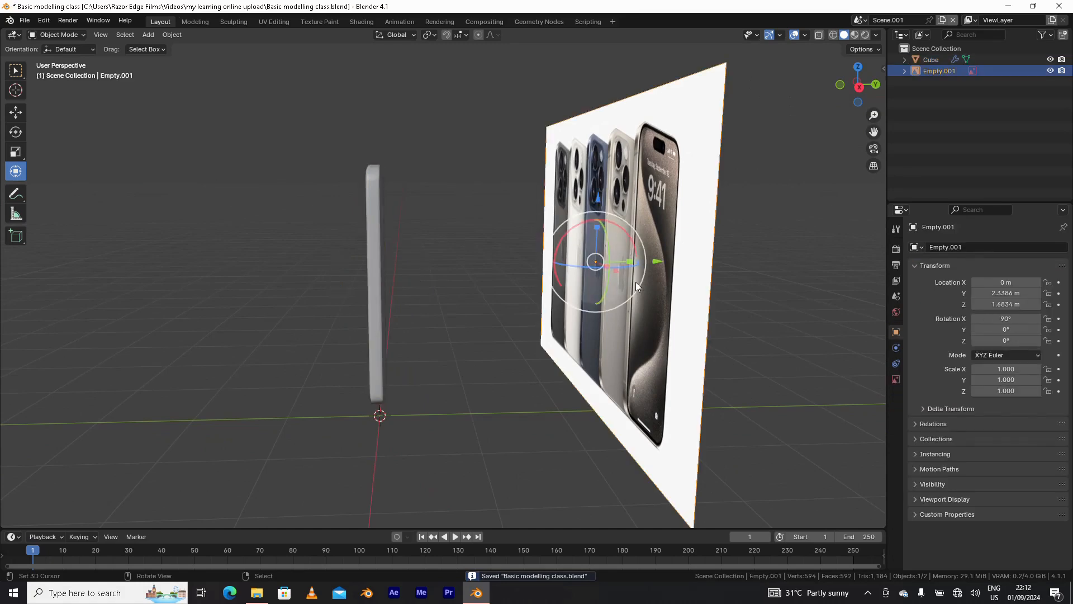
{"action": "mouse_move", "coordinate": [635, 282]}
{"action": "middle_mouse_down"}
{"action": "mouse_move", "coordinate": [639, 296]}
{"action": "mouse_move", "coordinate": [646, 271]}
{"action": "middle_mouse_up"}
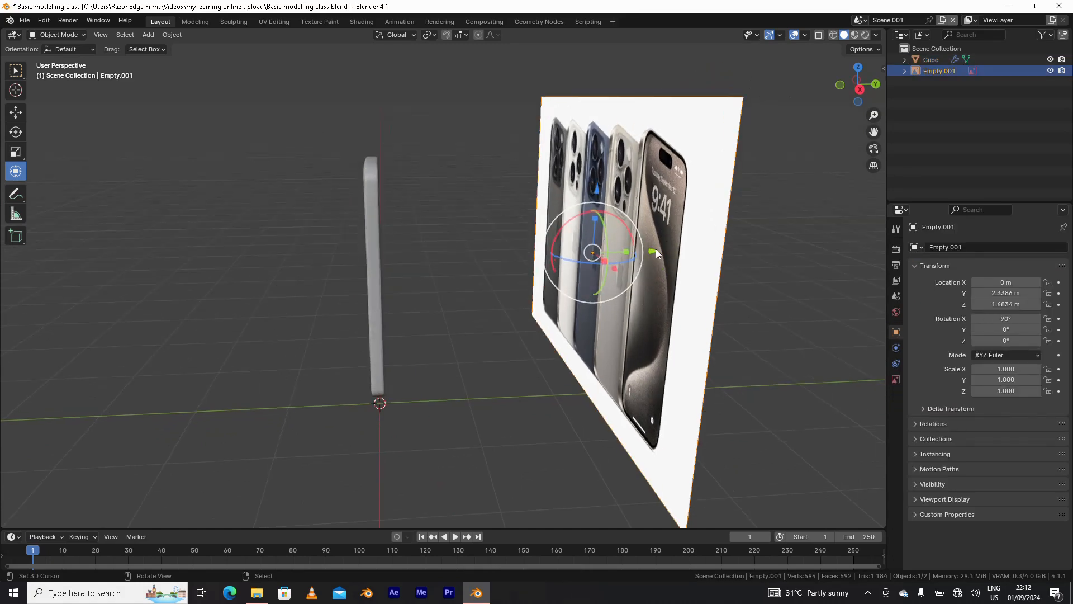
{"action": "left_click_drag", "start_coordinate": [655, 249], "coordinate": [347, 264]}
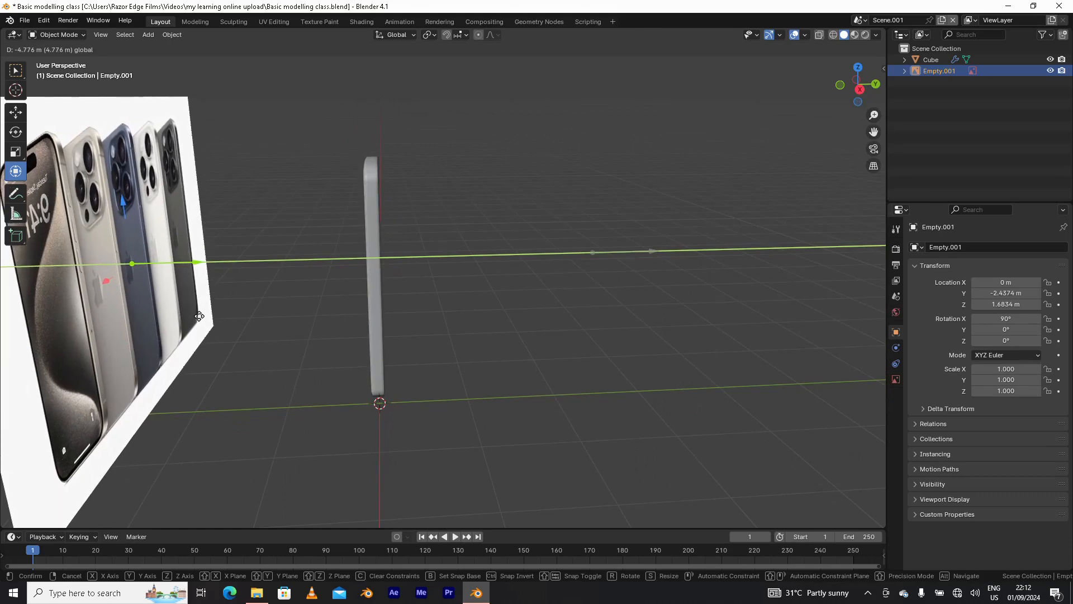
{"action": "left_click", "coordinate": [238, 313]}
- Place the 3D cursor on the slab's +Y face, near its upper +X corner
{"action": "mouse_move", "coordinate": [425, 281]}
{"action": "middle_mouse_down"}
{"action": "mouse_move", "coordinate": [369, 276]}
{"action": "mouse_move", "coordinate": [416, 263]}
{"action": "mouse_move", "coordinate": [442, 289]}
{"action": "mouse_move", "coordinate": [409, 291]}
{"action": "middle_mouse_up"}
{"action": "mouse_move", "coordinate": [438, 236]}
{"action": "middle_mouse_down"}
{"action": "mouse_move", "coordinate": [411, 248]}
{"action": "mouse_move", "coordinate": [454, 236]}
{"action": "mouse_move", "coordinate": [444, 226]}
{"action": "middle_mouse_up"}
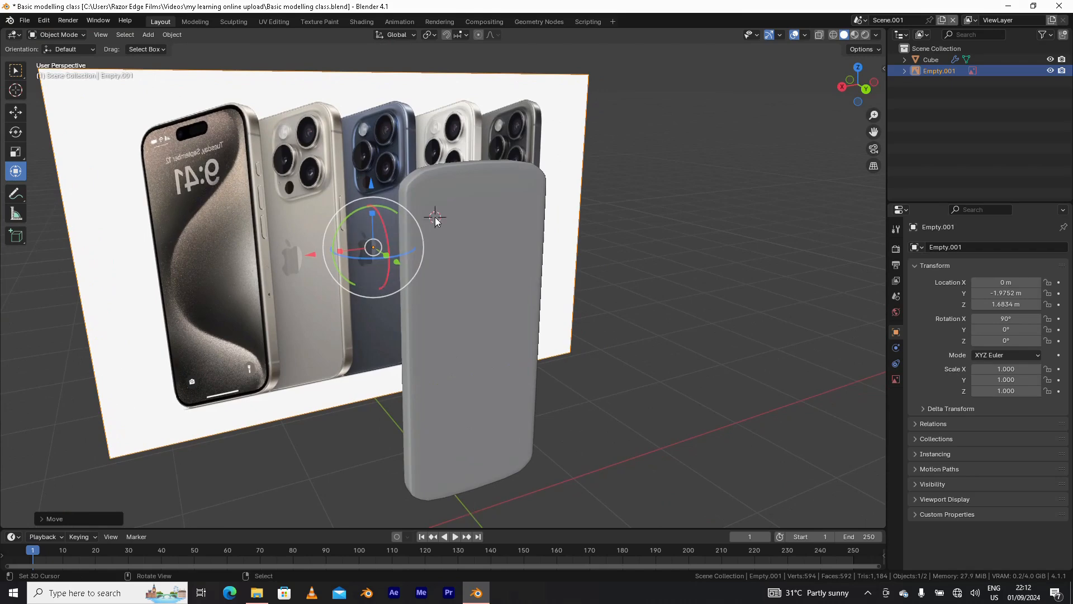
{"action": "mouse_move", "coordinate": [432, 235]}
{"action": "middle_mouse_down"}
{"action": "mouse_move", "coordinate": [502, 234]}
{"action": "mouse_move", "coordinate": [437, 249]}
{"action": "mouse_move", "coordinate": [398, 284]}
{"action": "mouse_move", "coordinate": [451, 256]}
{"action": "mouse_move", "coordinate": [444, 228]}
{"action": "mouse_move", "coordinate": [430, 243]}
{"action": "middle_mouse_up"}
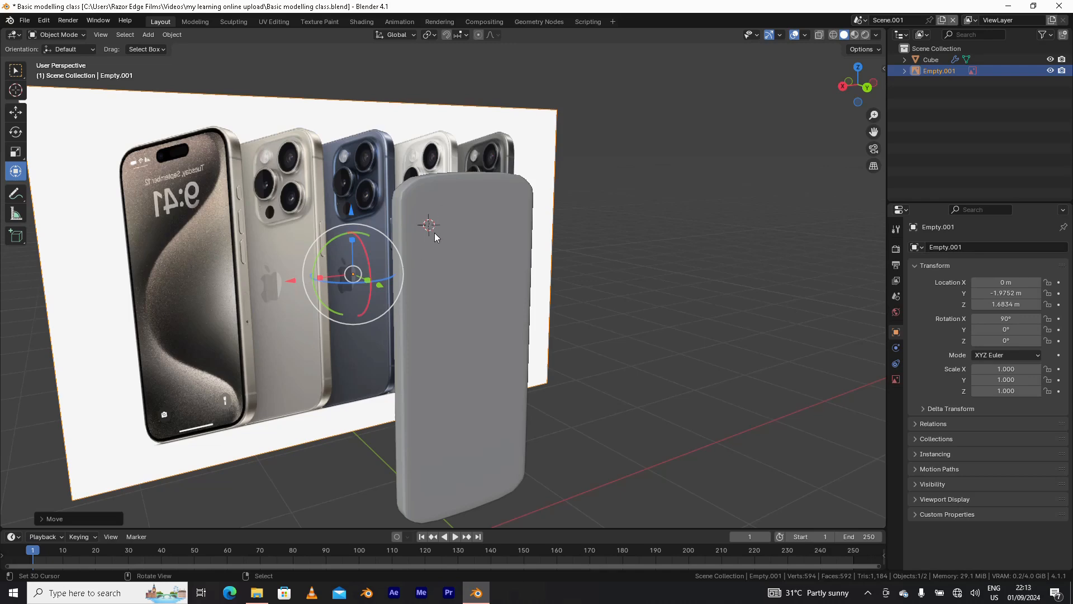
{"action": "mouse_move", "coordinate": [434, 233]}
{"action": "middle_mouse_down"}
{"action": "mouse_move", "coordinate": [457, 240]}
{"action": "mouse_move", "coordinate": [445, 241]}
{"action": "middle_mouse_up"}
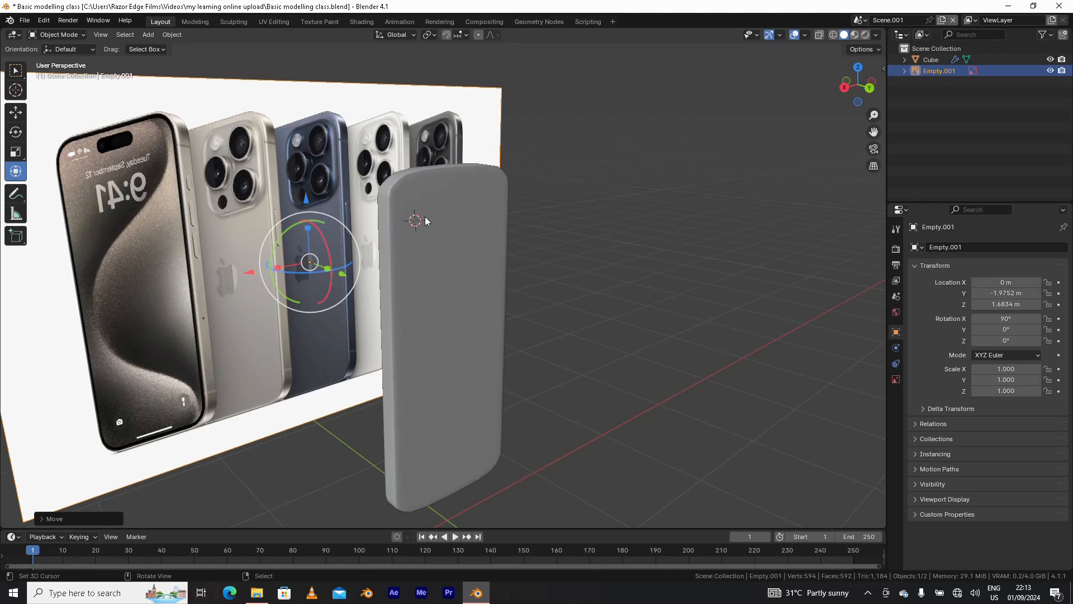
- Add a cube mesh at the 3D cursor on the slab and scale it uniformly to about 0.16
{"action": "scroll", "coordinate": [433, 215], "scroll_direction": "up", "scroll_amount": 1}
{"action": "middle_click_drag", "start_coordinate": [433, 228], "coordinate": [445, 244], "text": "shift"}
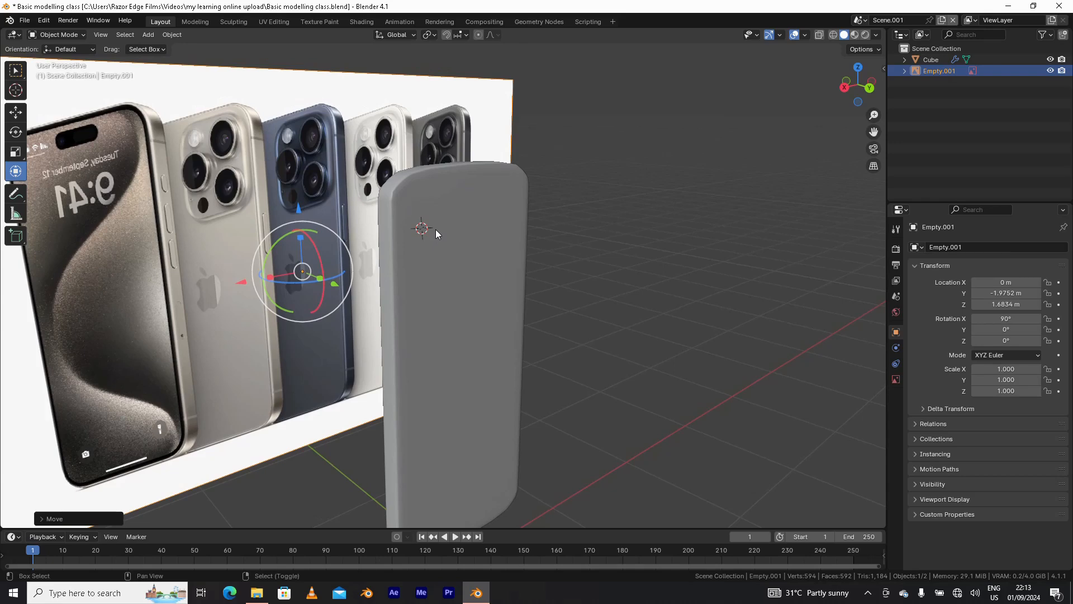
{"action": "left_click", "coordinate": [148, 35]}
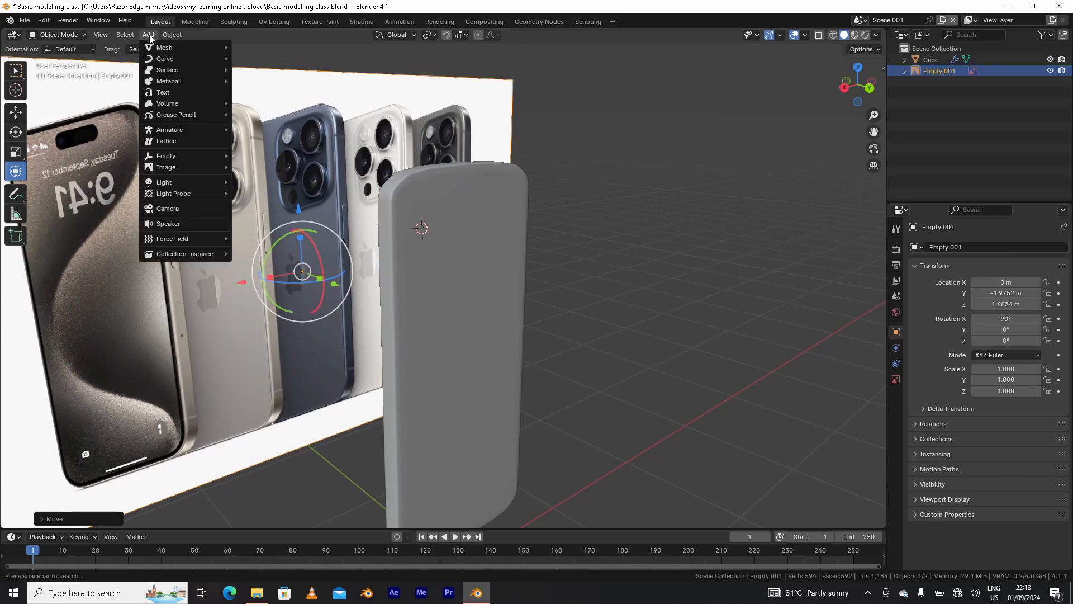
{"action": "mouse_move", "coordinate": [168, 48]}
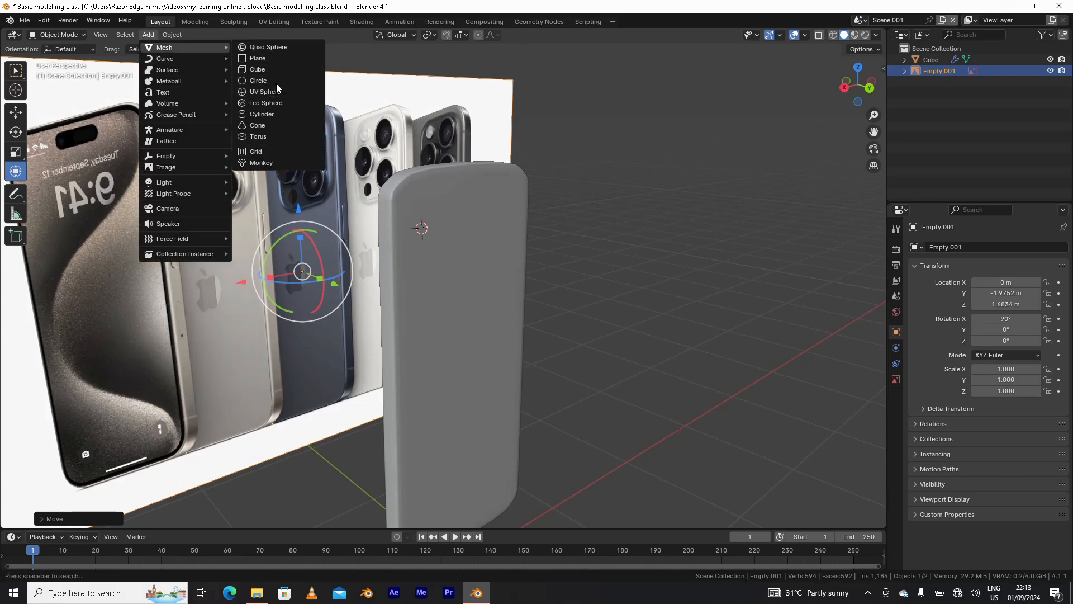
{"action": "left_click", "coordinate": [275, 69]}
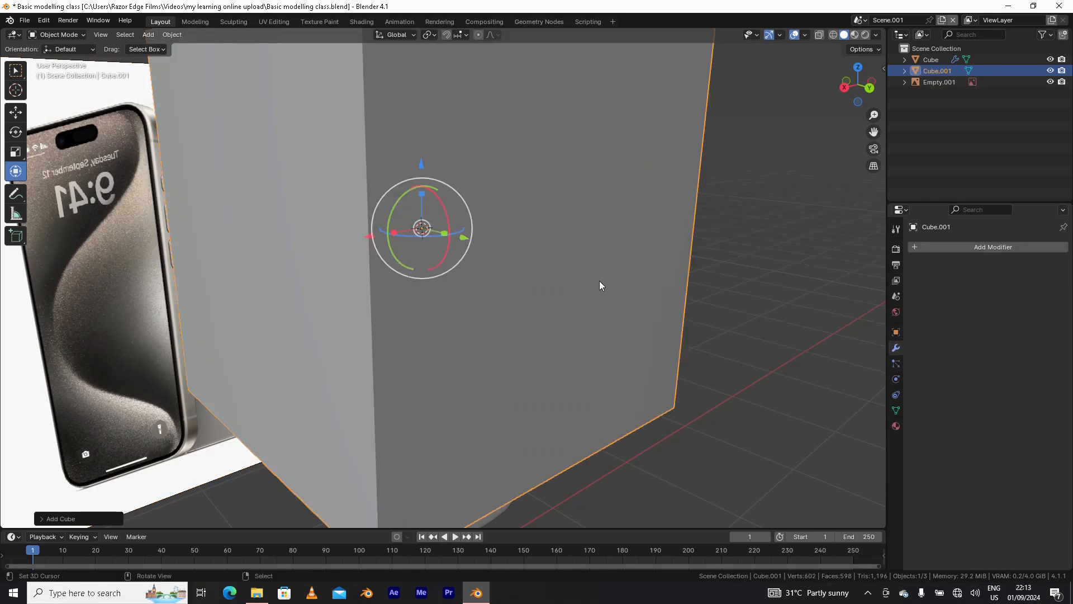
{"action": "key", "text": "s"}
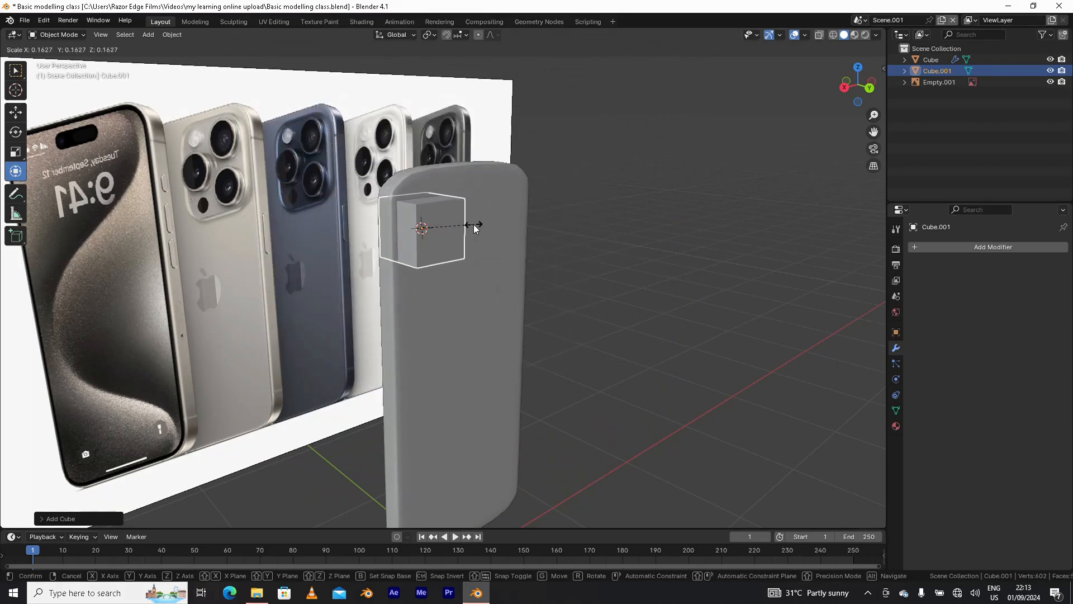
{"action": "left_click", "coordinate": [470, 223]}
- Flatten the new cube along Y into a thin plate and shift it slightly along Y against the slab's +Y face
{"action": "middle_click_drag", "start_coordinate": [468, 223], "coordinate": [525, 254]}
{"action": "key", "text": "s"}
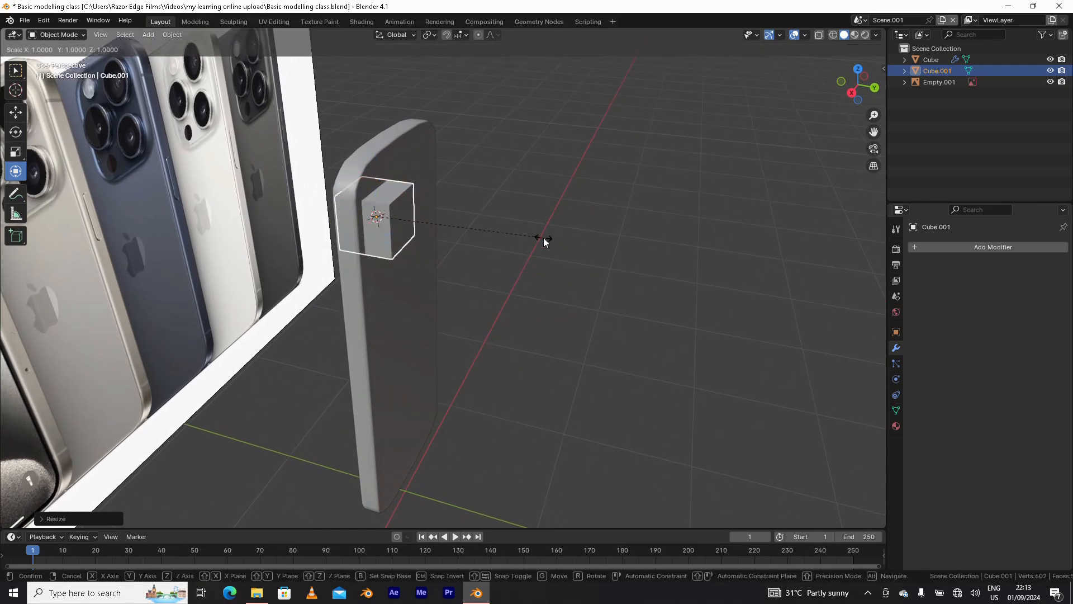
{"action": "key", "text": "x"}
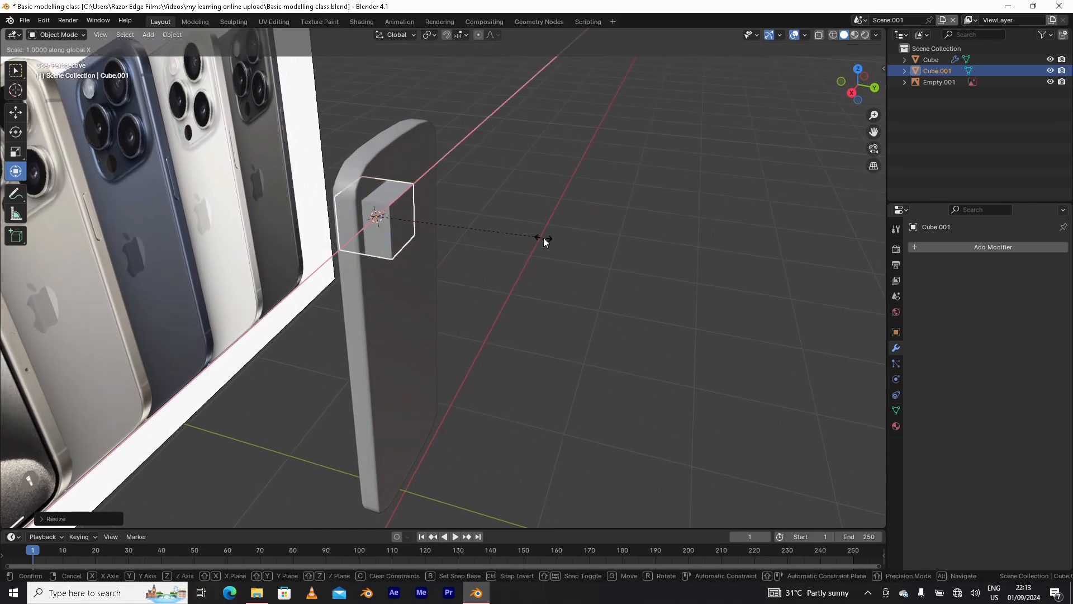
{"action": "key", "text": "y"}
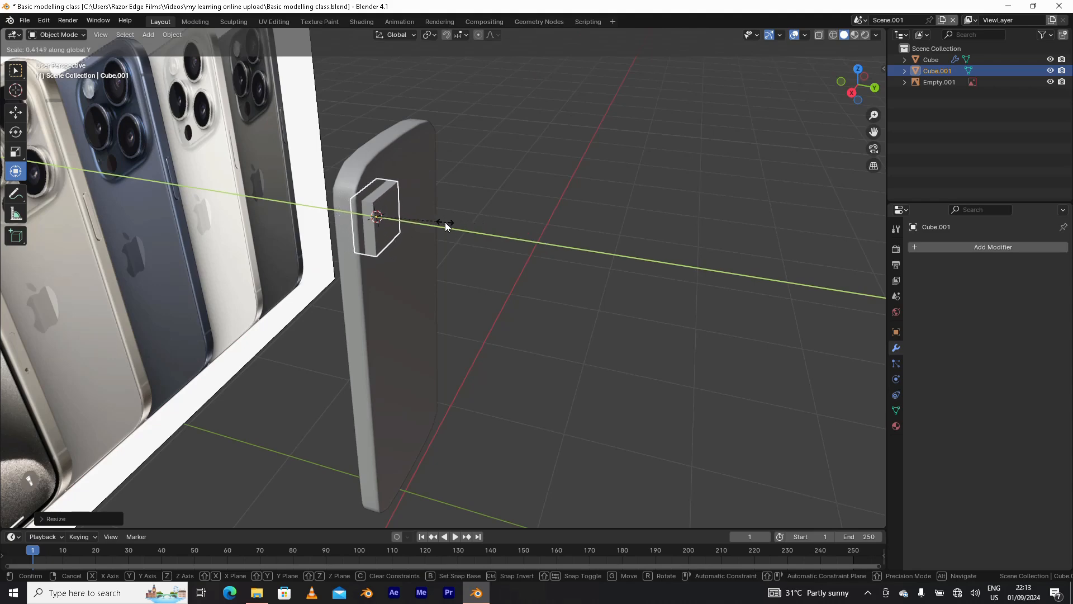
{"action": "left_click", "coordinate": [405, 217]}
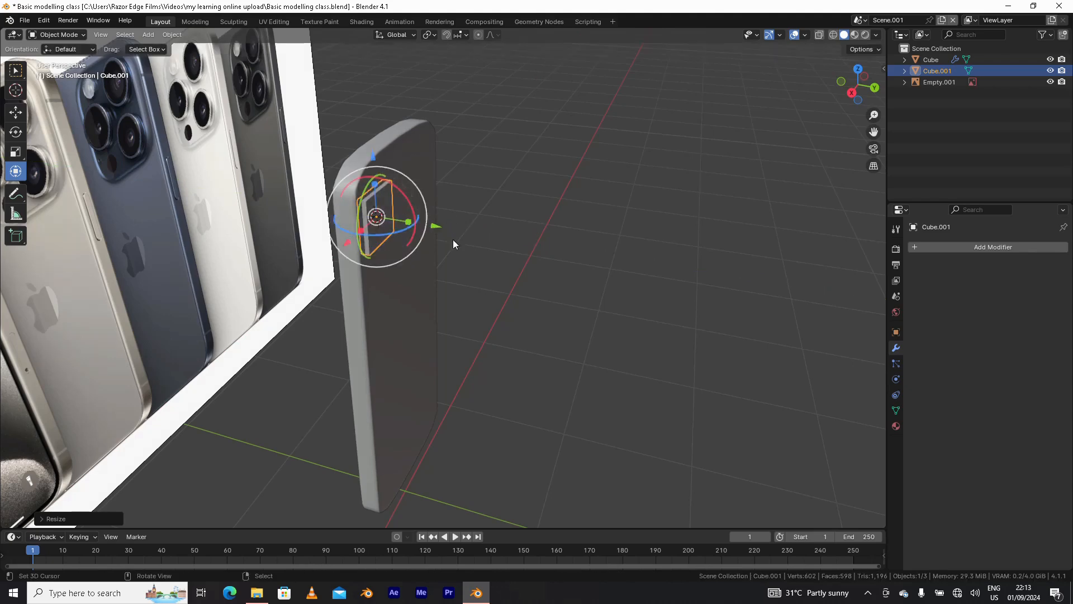
{"action": "mouse_move", "coordinate": [470, 241]}
{"action": "middle_mouse_down"}
{"action": "mouse_move", "coordinate": [426, 233]}
{"action": "mouse_move", "coordinate": [448, 254]}
{"action": "mouse_move", "coordinate": [465, 252]}
{"action": "middle_mouse_up"}
{"action": "left_click_drag", "start_coordinate": [445, 220], "coordinate": [450, 223]}
{"action": "middle_click_drag", "start_coordinate": [482, 243], "coordinate": [430, 213]}
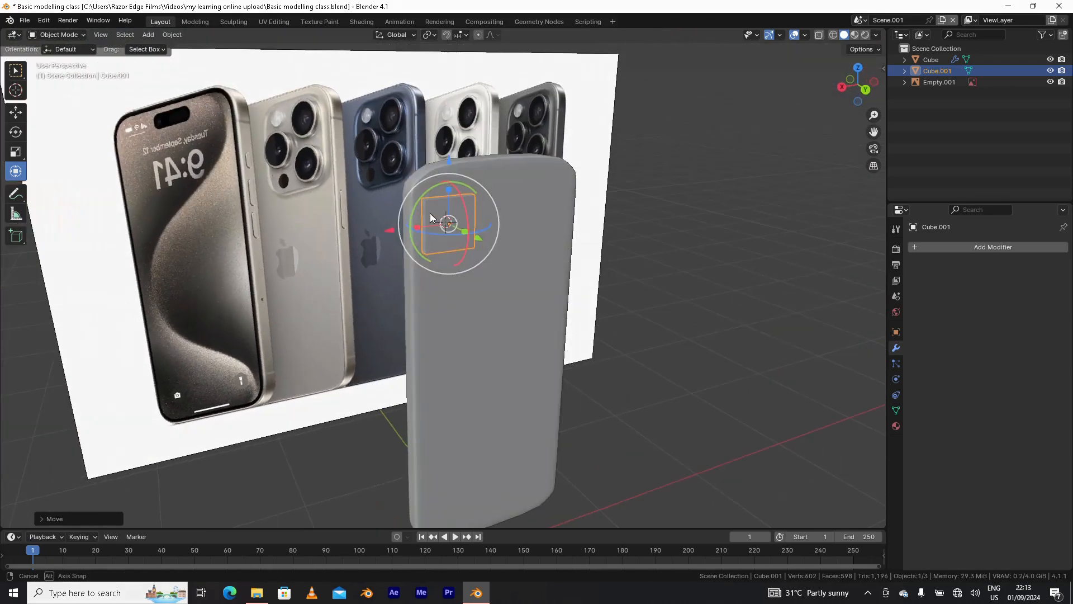
- Enlarge the plate uniformly to camera-bump size and move it along X and Z inside the slab's upper +X corner
{"action": "scroll", "coordinate": [519, 254], "scroll_direction": "up", "scroll_amount": 2}
{"action": "middle_click_drag", "start_coordinate": [517, 266], "coordinate": [536, 310], "text": "shift"}
{"action": "key", "text": "s"}
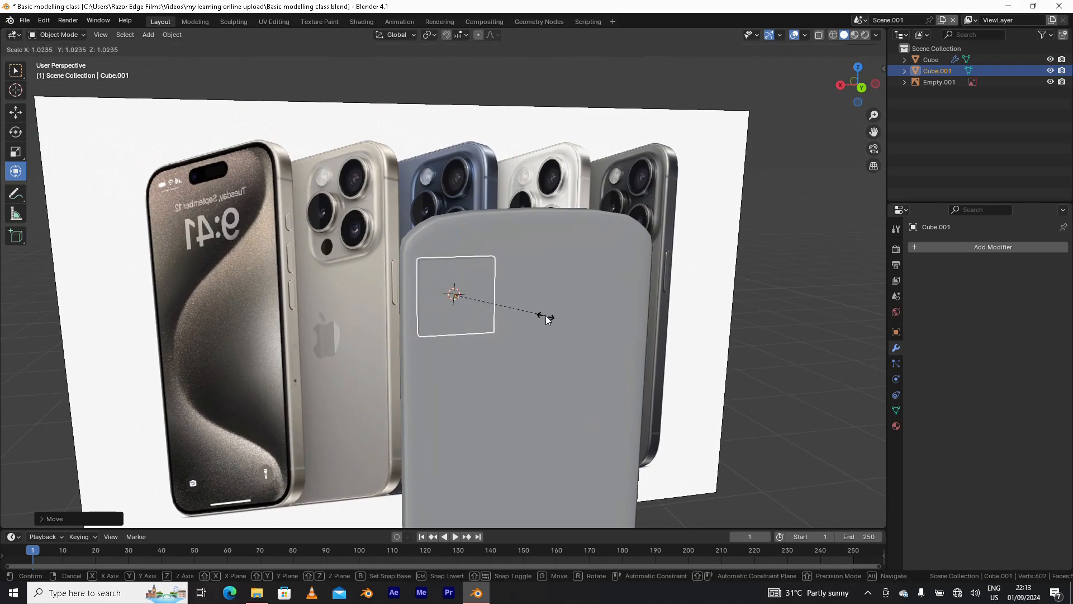
{"action": "left_click", "coordinate": [583, 348]}
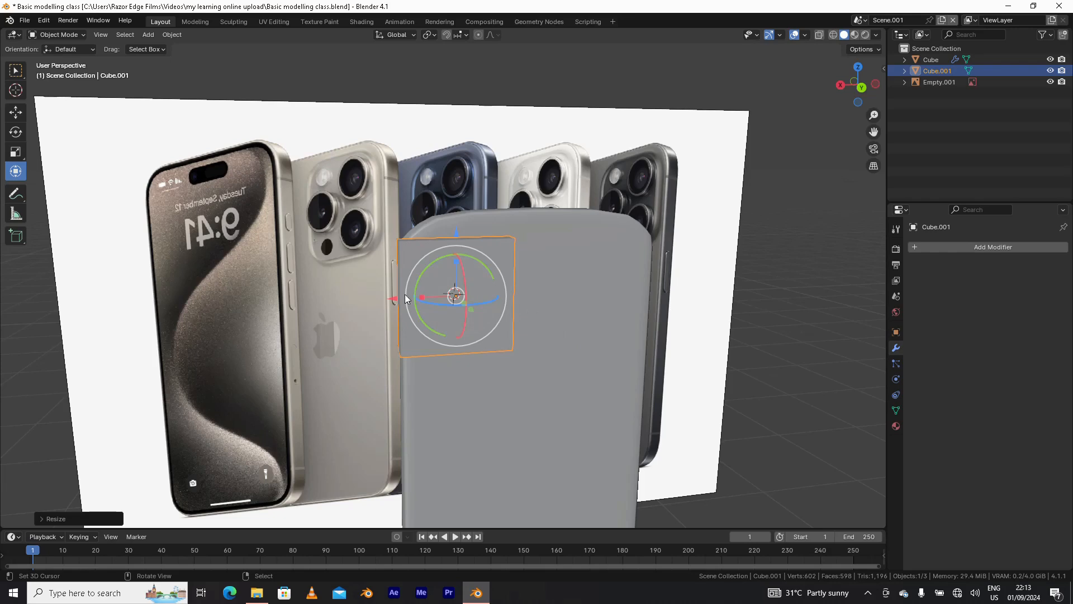
{"action": "left_click_drag", "start_coordinate": [389, 299], "coordinate": [419, 302]}
{"action": "left_click_drag", "start_coordinate": [484, 231], "coordinate": [482, 254]}
- Add a Subdivision Surface modifier to the camera plate
{"action": "middle_click_drag", "start_coordinate": [482, 255], "coordinate": [490, 291]}
{"action": "scroll", "coordinate": [468, 277], "scroll_direction": "up", "scroll_amount": 1}
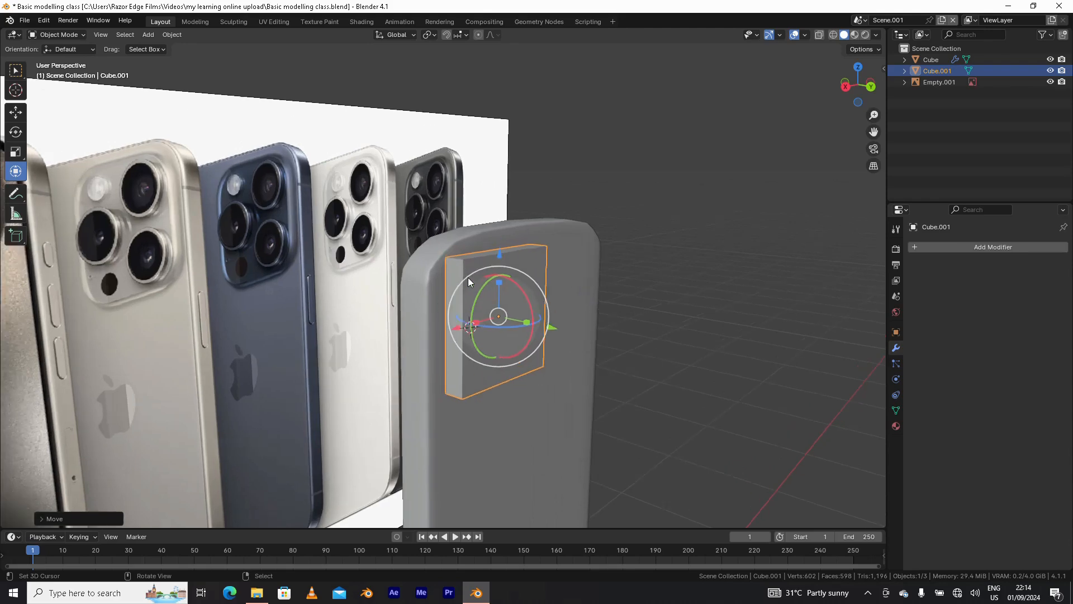
{"action": "left_click", "coordinate": [934, 247]}
{"action": "mouse_move", "coordinate": [935, 246]}
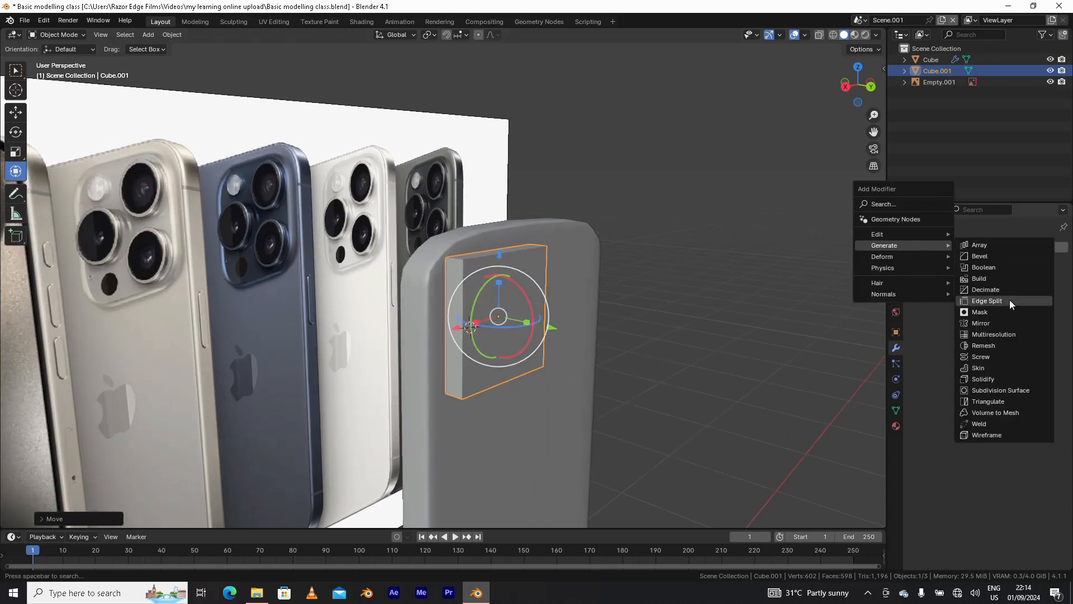
{"action": "left_click", "coordinate": [986, 389]}
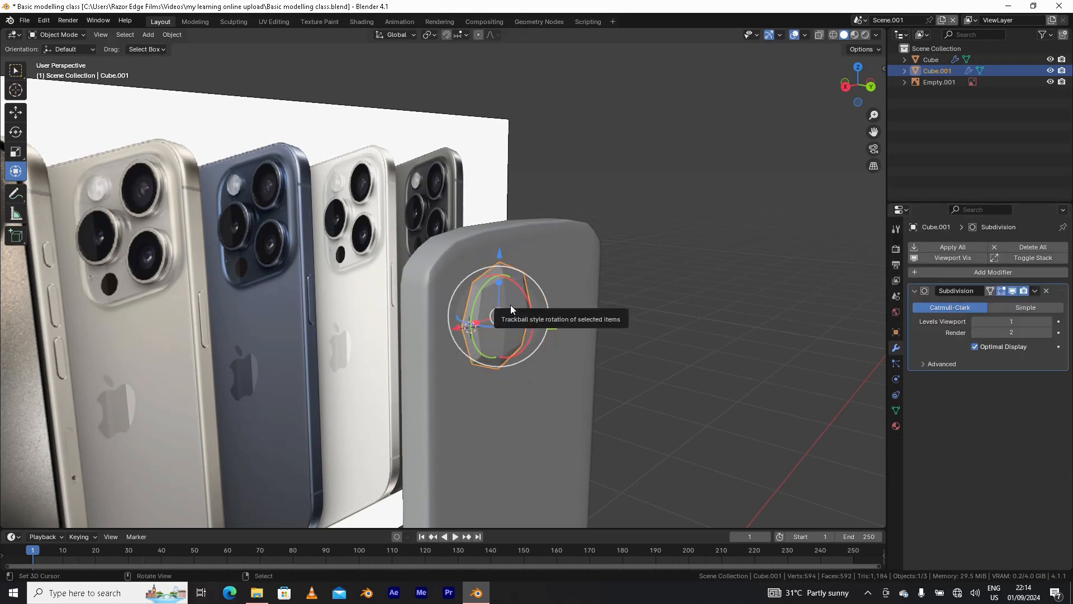
- Enter Edit Mode on the camera plate and add two horizontal loop cuts, close to its upper and lower edges
{"action": "key", "text": "ctrl+Tab"}
{"action": "left_click", "coordinate": [504, 242]}
{"action": "middle_click_drag", "start_coordinate": [521, 289], "coordinate": [490, 288]}
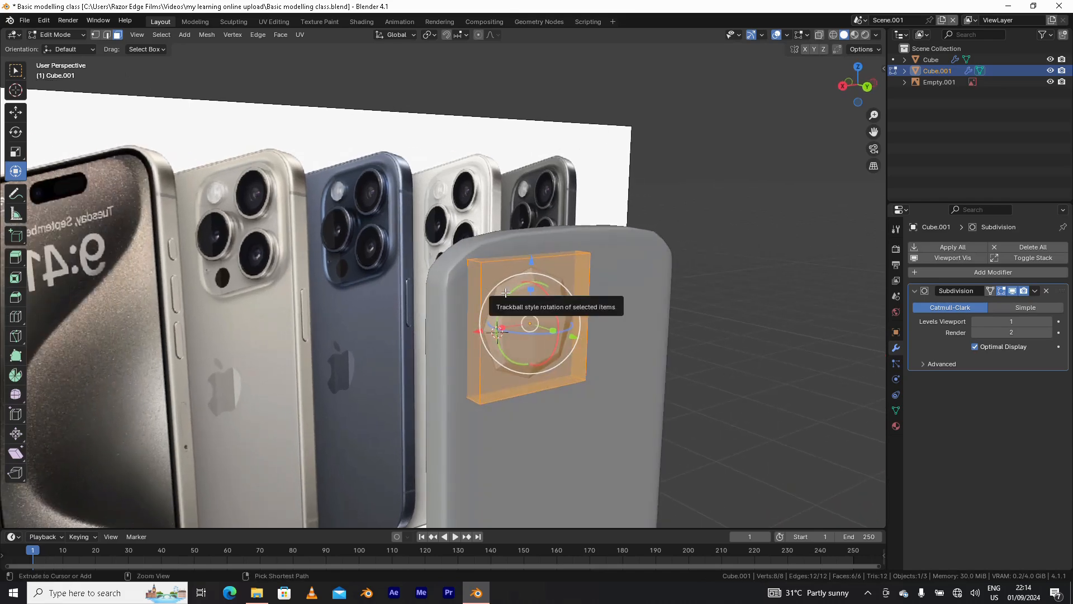
{"action": "key", "text": "ctrl+r"}
{"action": "left_click", "coordinate": [502, 296]}
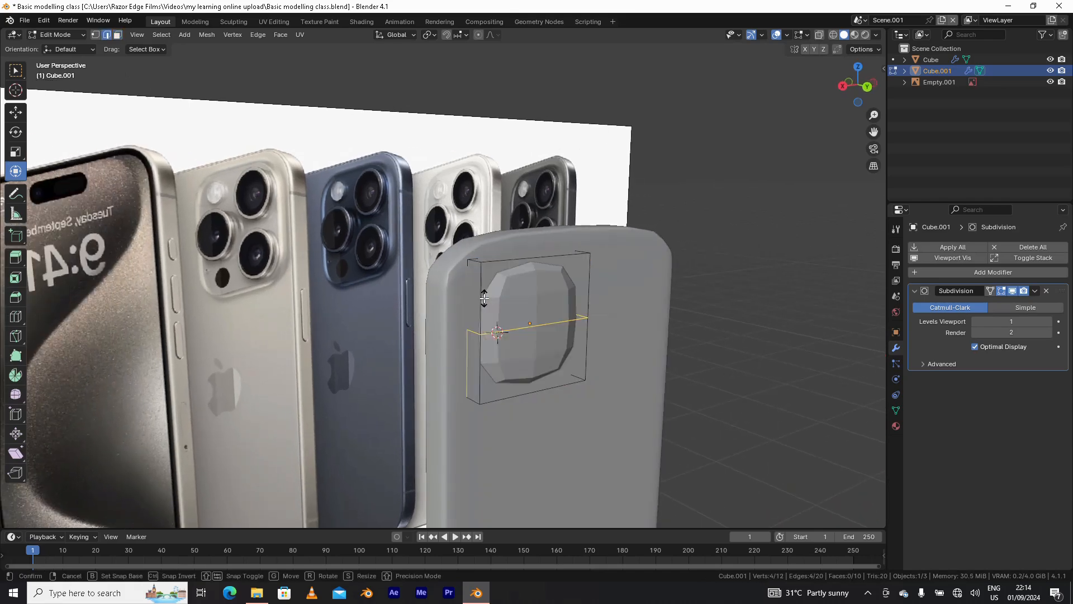
{"action": "left_click", "coordinate": [484, 238]}
{"action": "key", "text": "ctrl+r"}
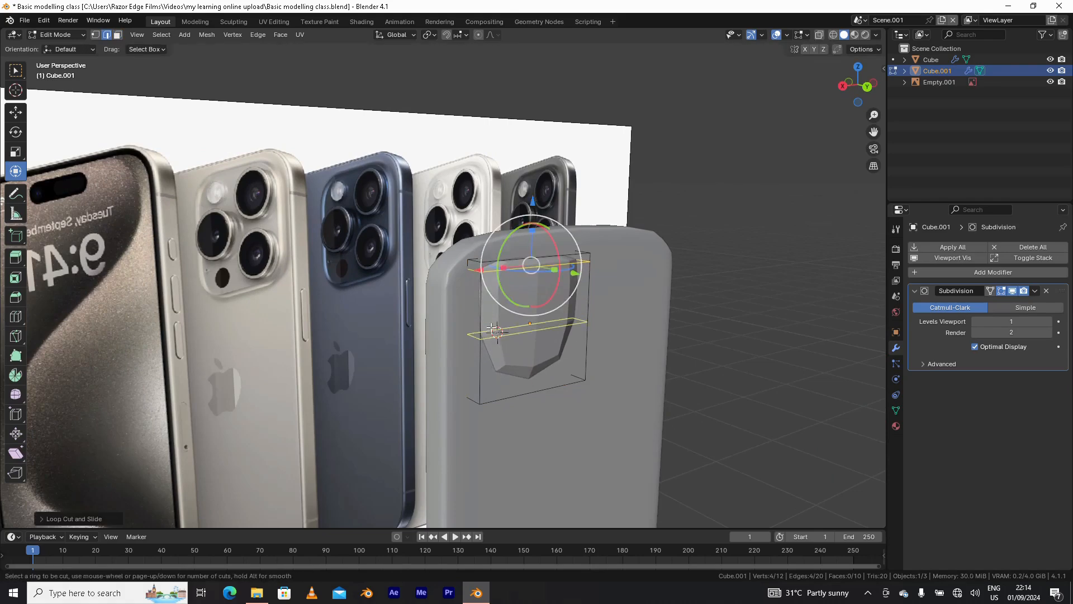
{"action": "left_click", "coordinate": [492, 329]}
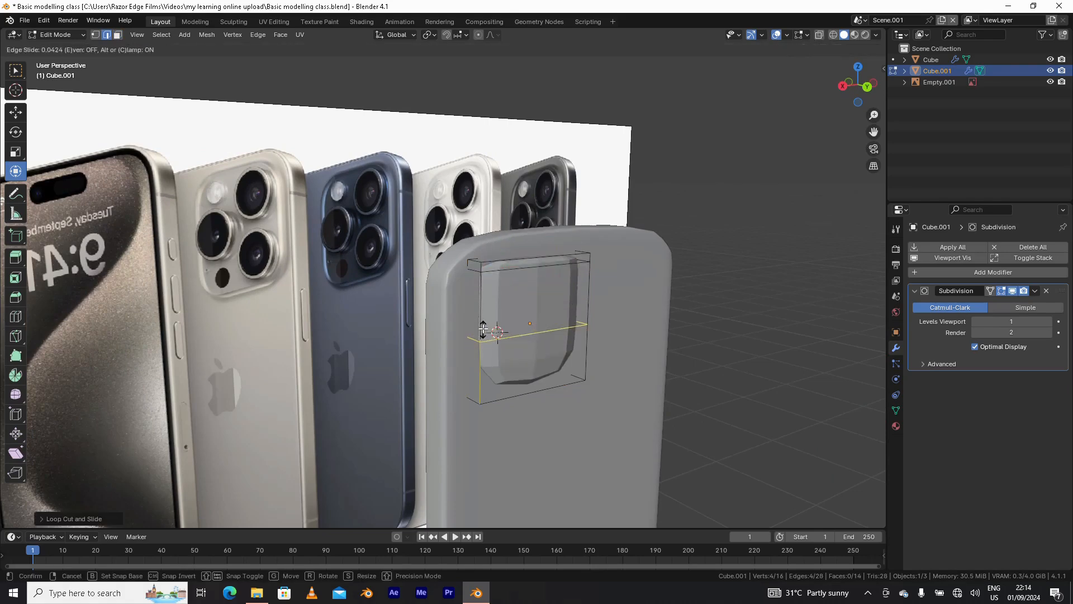
{"action": "left_click", "coordinate": [485, 382]}
{"action": "middle_click_drag", "start_coordinate": [485, 381], "coordinate": [514, 263]}
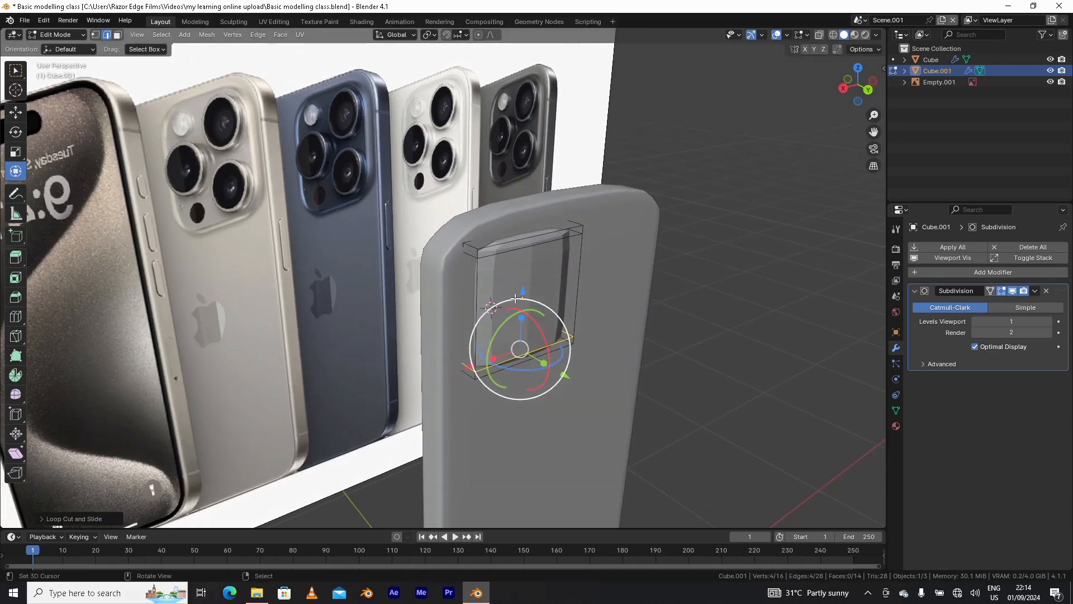
- Add two vertical loop cuts to the camera plate, one close to each side edge
{"action": "key", "text": "ctrl+r"}
{"action": "left_click", "coordinate": [512, 268]}
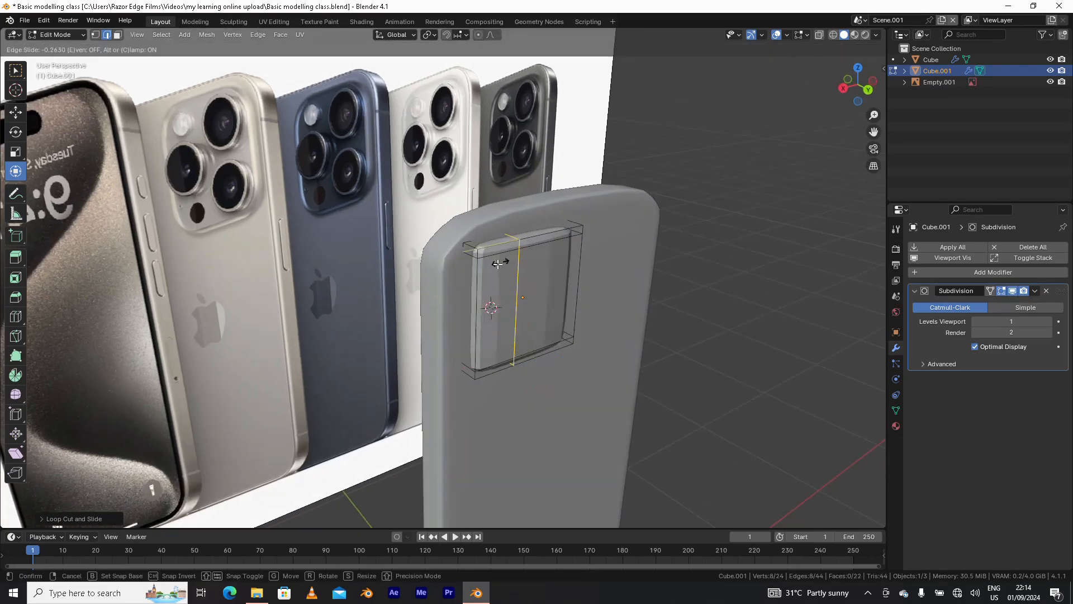
{"action": "left_click", "coordinate": [474, 279]}
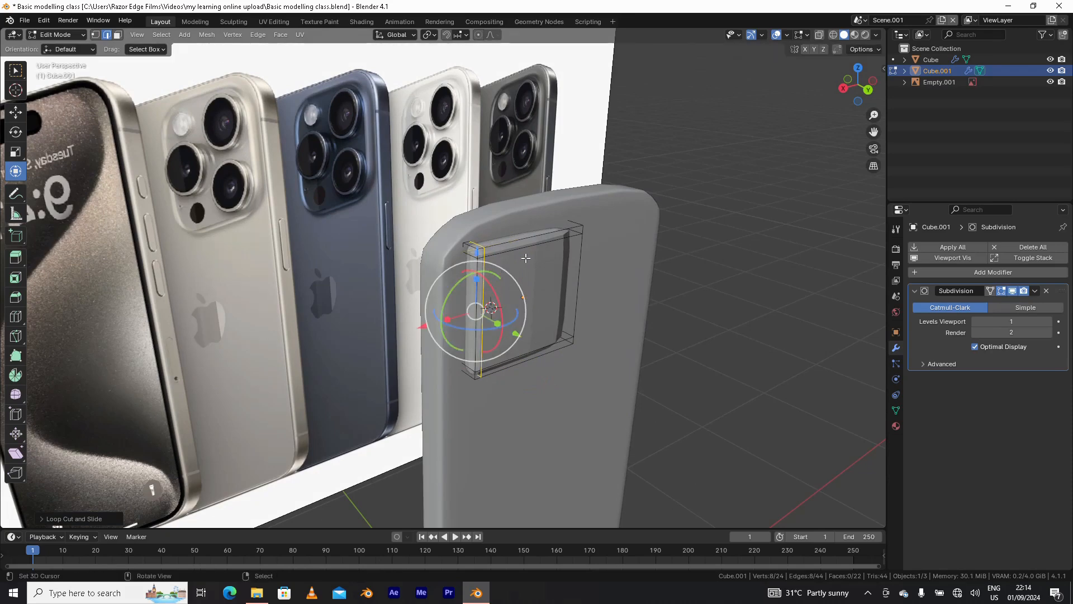
{"action": "key", "text": "ctrl+r"}
{"action": "left_click", "coordinate": [529, 256]}
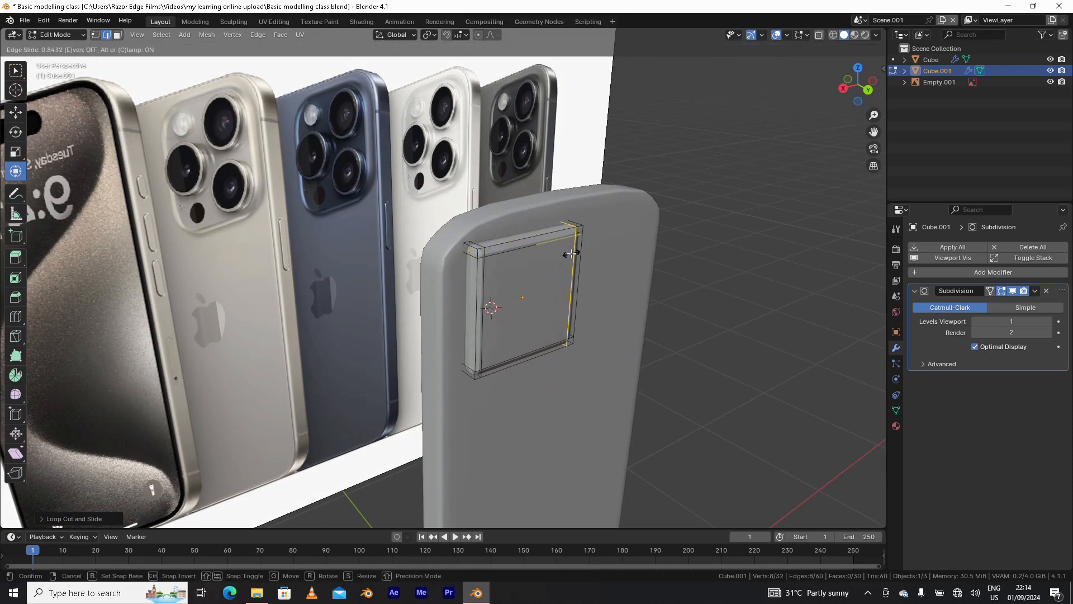
{"action": "left_click", "coordinate": [570, 253]}
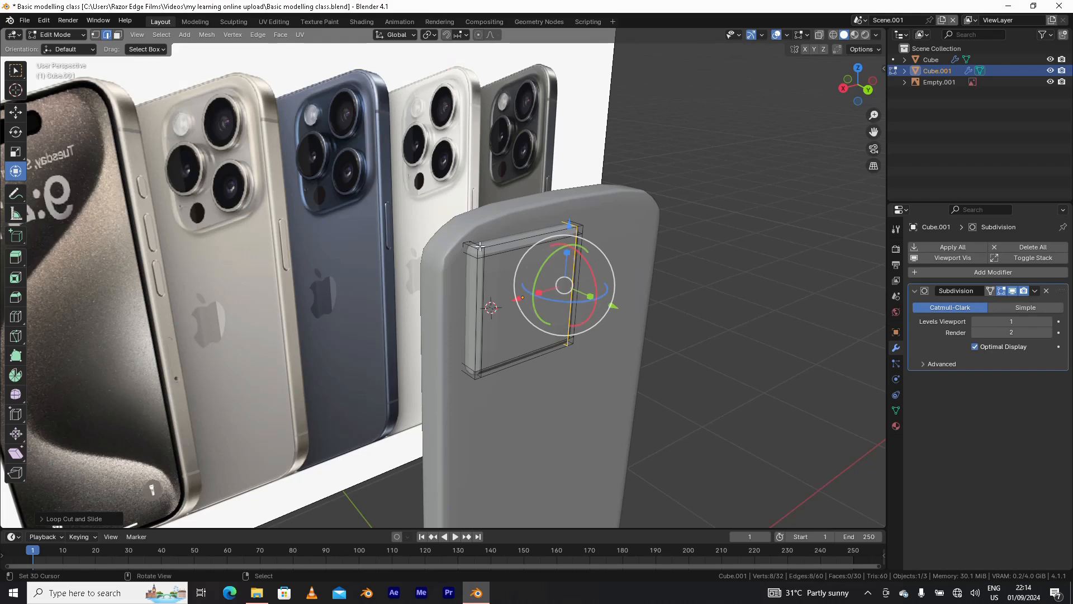
- Try a loop cut around the camera plate's rim, midway through its thickness
{"action": "middle_click_drag", "start_coordinate": [481, 247], "coordinate": [483, 205]}
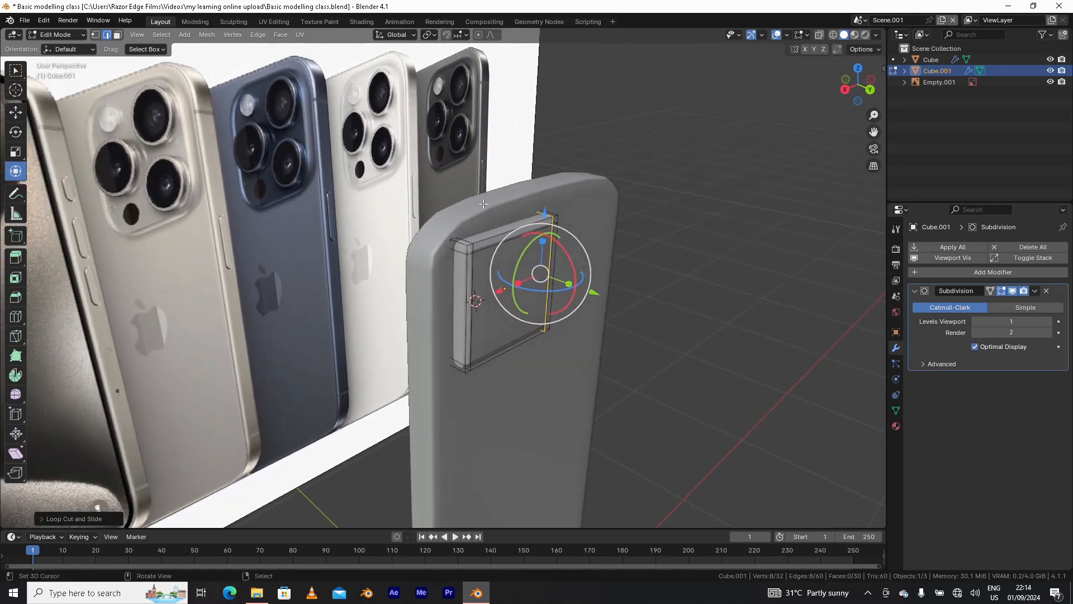
{"action": "middle_click_drag", "start_coordinate": [398, 223], "coordinate": [485, 270]}
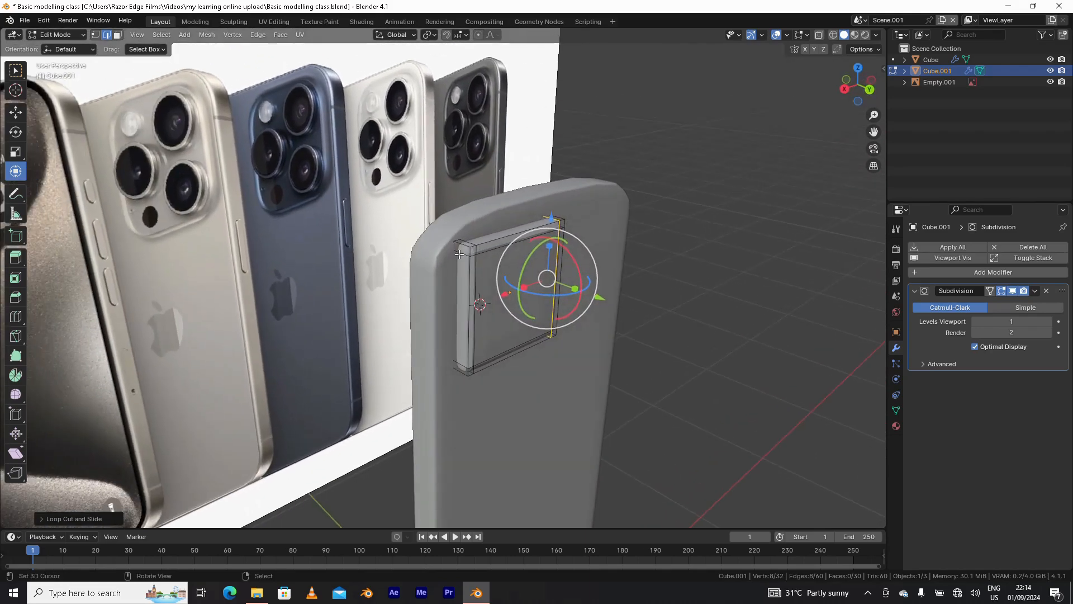
{"action": "middle_click_drag", "start_coordinate": [480, 255], "coordinate": [480, 246]}
{"action": "key", "text": "ctrl+r"}
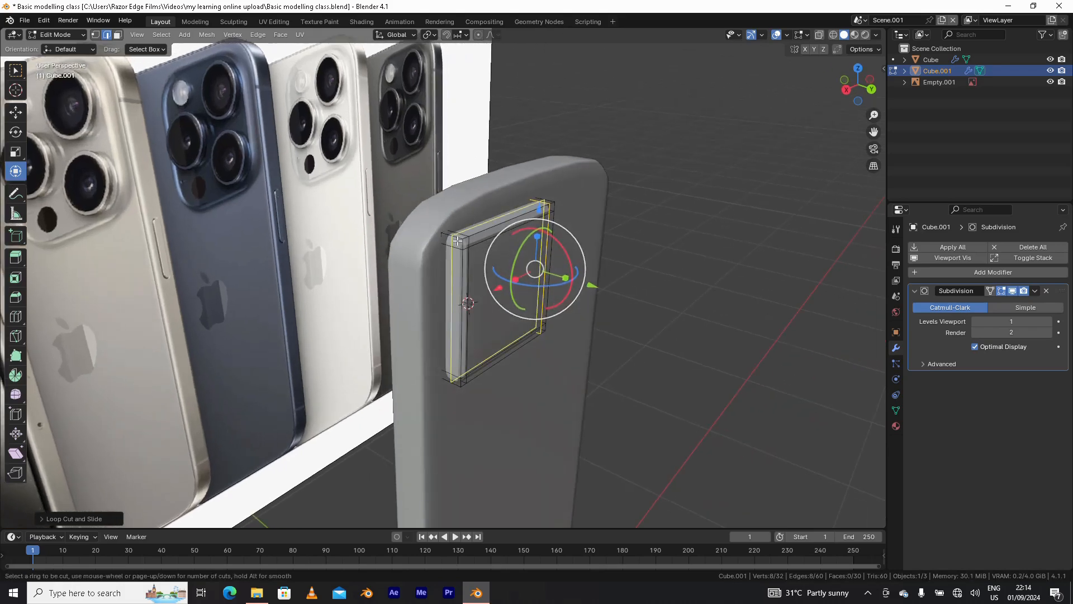
{"action": "left_click", "coordinate": [457, 241]}
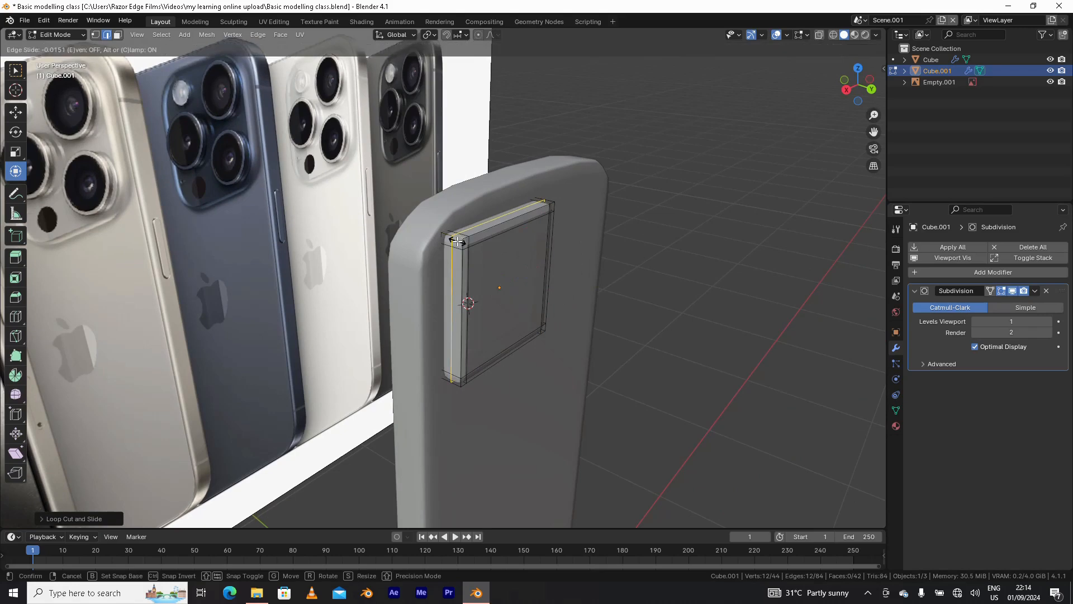
{"action": "left_click", "coordinate": [457, 242]}
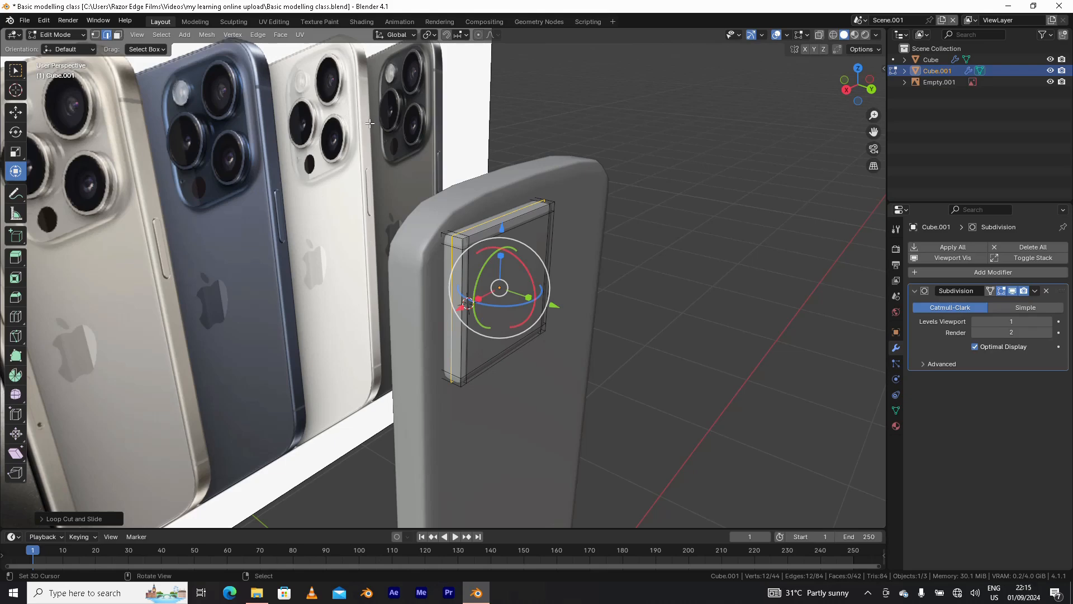
{"action": "middle_click_drag", "start_coordinate": [458, 224], "coordinate": [492, 273]}
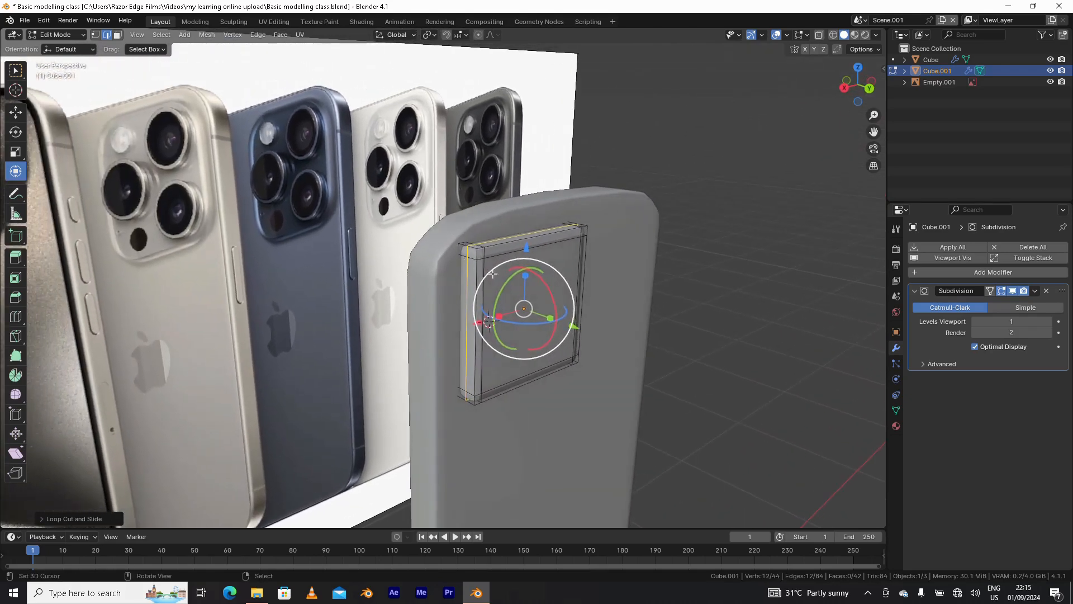
{"action": "key", "text": "ctrl+z"}
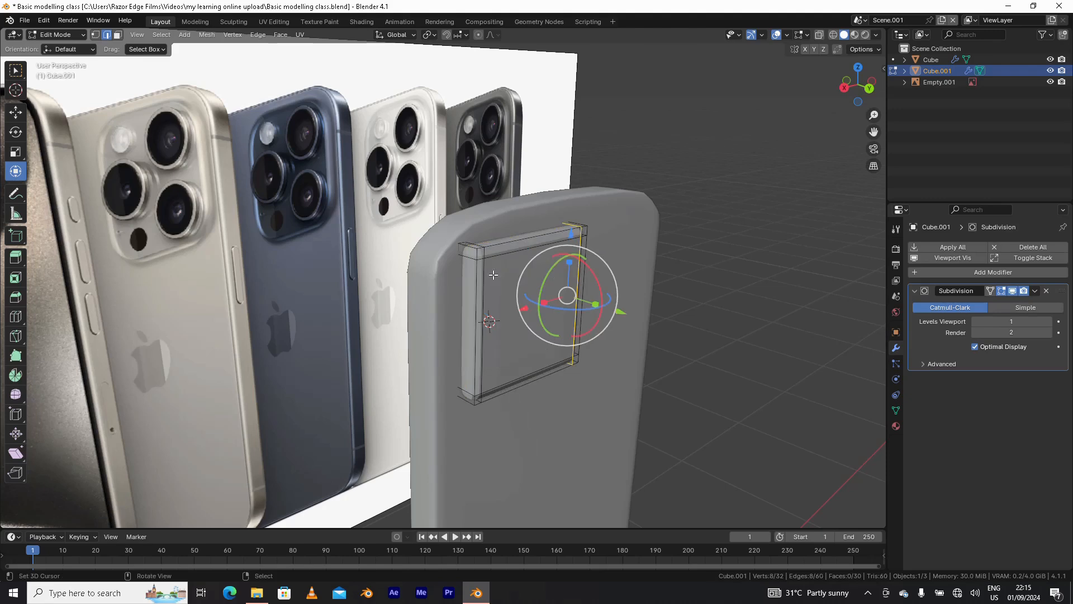
- Select the paired thickness edges at the camera plate's four corners and scale them along Z to about 0.64 to round the corners
{"action": "middle_click_drag", "start_coordinate": [485, 266], "coordinate": [479, 270]}
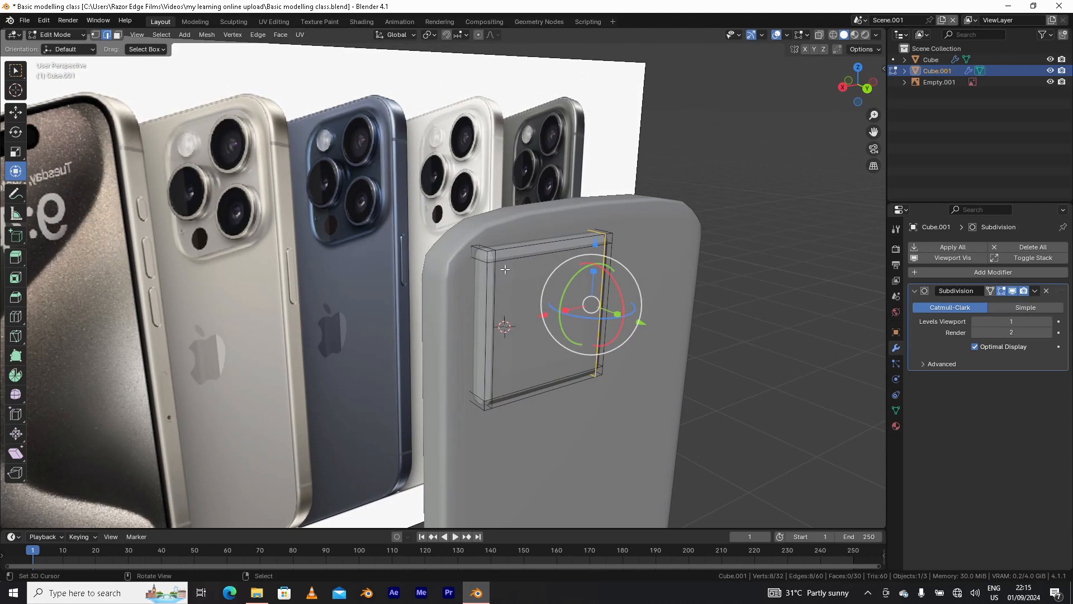
{"action": "middle_click_drag", "start_coordinate": [505, 270], "coordinate": [500, 268]}
{"action": "scroll", "coordinate": [501, 263], "scroll_direction": "up", "scroll_amount": 1}
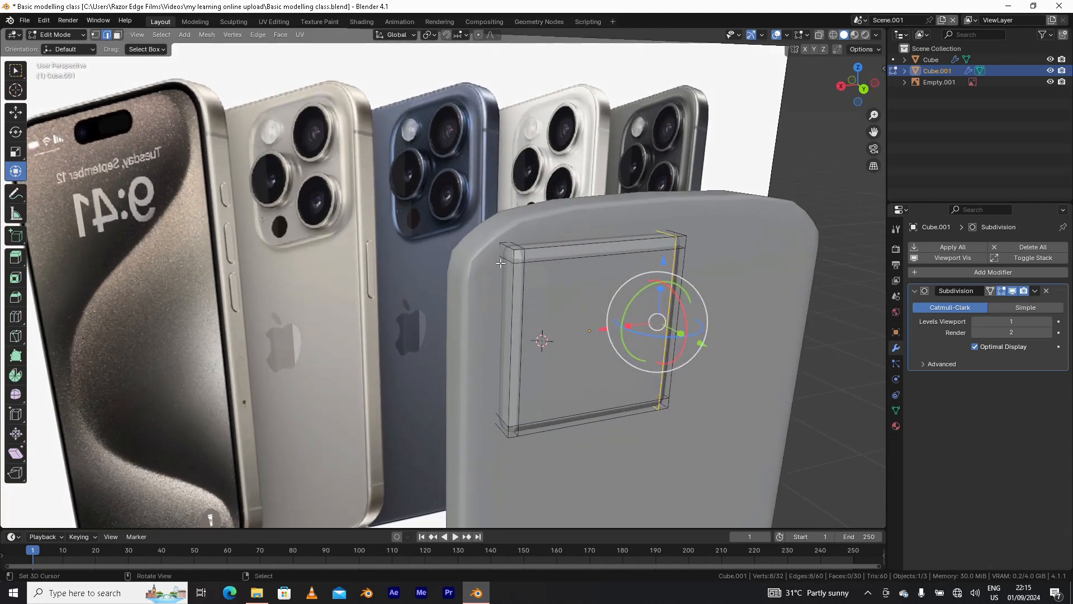
{"action": "left_click", "coordinate": [506, 248]}
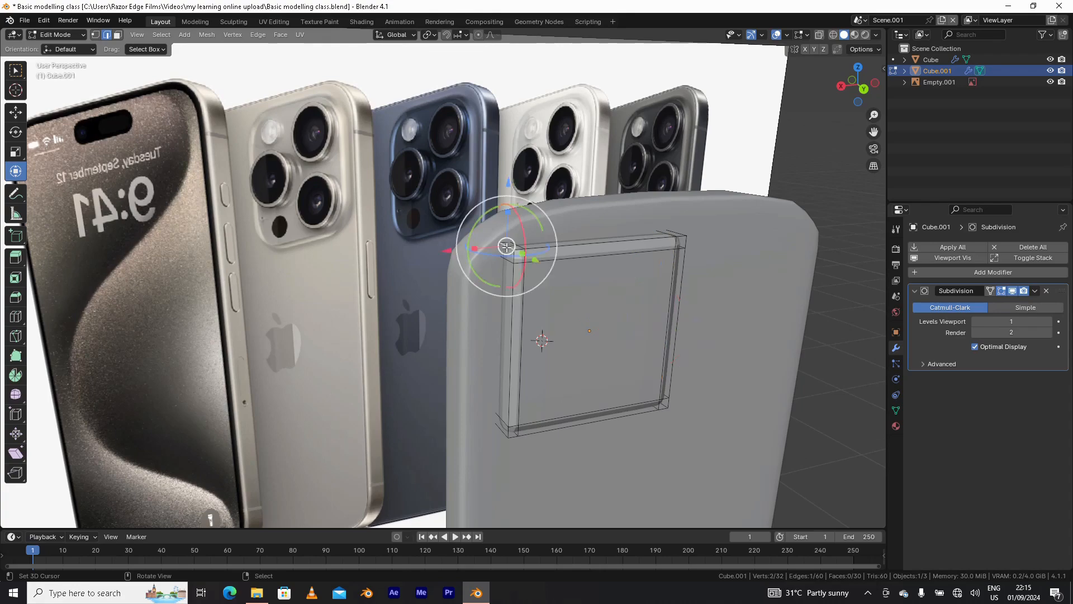
{"action": "middle_click_drag", "start_coordinate": [509, 248], "coordinate": [624, 401]}
{"action": "left_click", "coordinate": [706, 323], "text": "shift"}
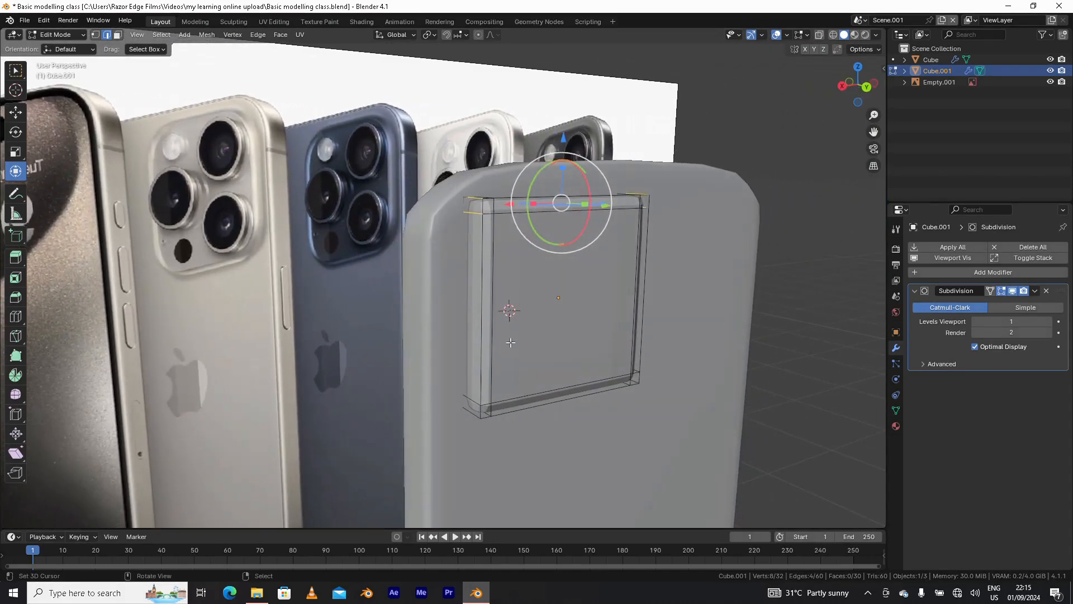
{"action": "left_click", "coordinate": [473, 401], "text": "shift"}
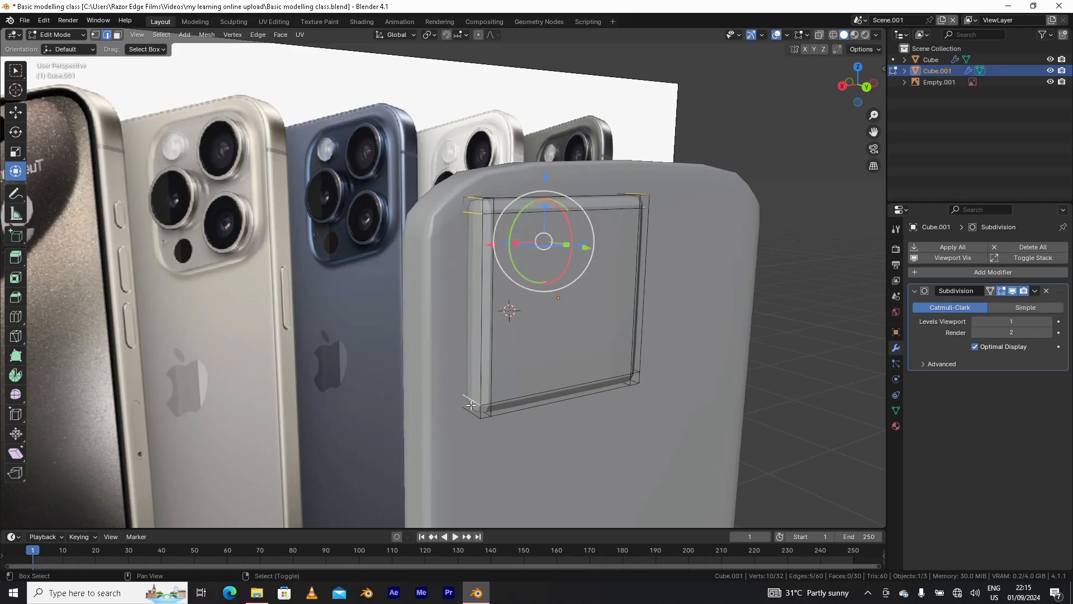
{"action": "left_click", "coordinate": [471, 412], "text": "shift"}
{"action": "middle_click_drag", "start_coordinate": [472, 413], "coordinate": [665, 306]}
{"action": "left_click", "coordinate": [647, 440], "text": "shift"}
{"action": "left_click", "coordinate": [647, 442], "text": "shift"}
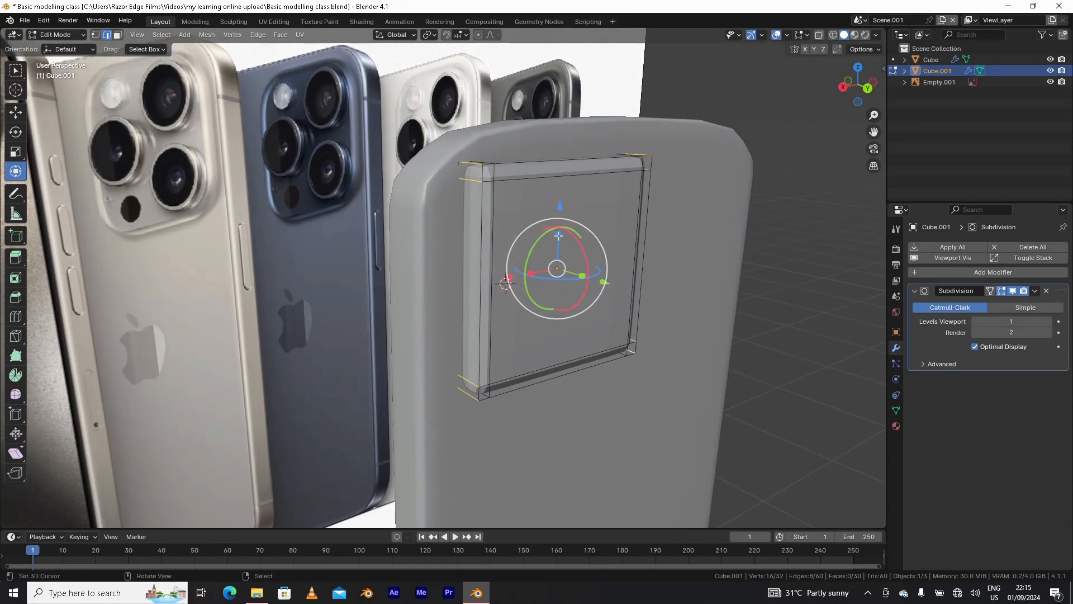
{"action": "left_click_drag", "start_coordinate": [559, 235], "coordinate": [564, 247]}
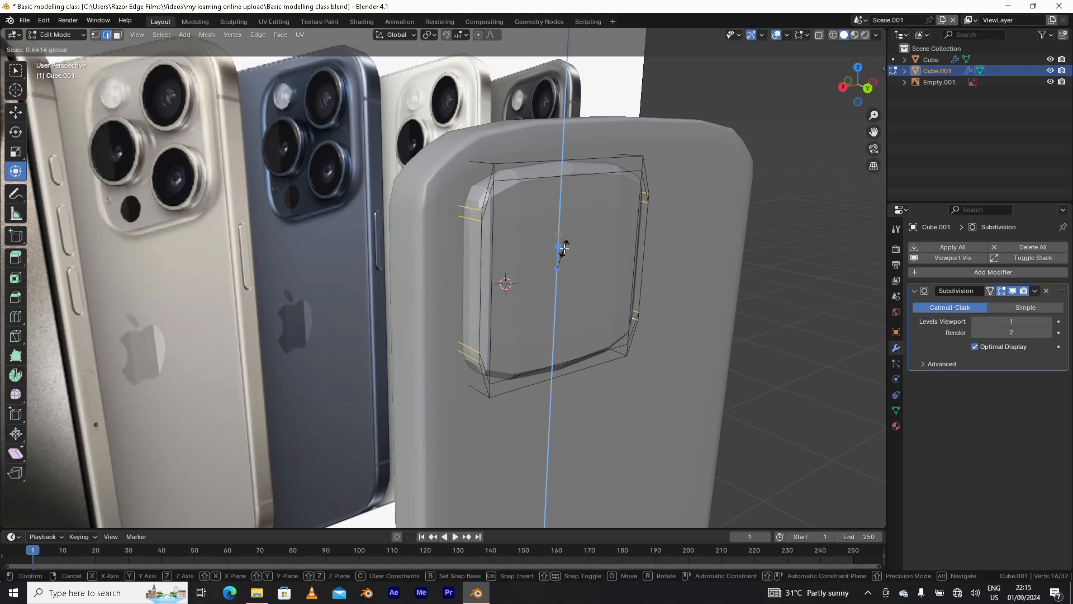
{"action": "left_click_drag", "start_coordinate": [564, 248], "coordinate": [564, 249]}
- Add two vertical loop cuts across the middle of the camera plate, dividing its face into roughly equal thirds
{"action": "middle_click_drag", "start_coordinate": [572, 277], "coordinate": [535, 277]}
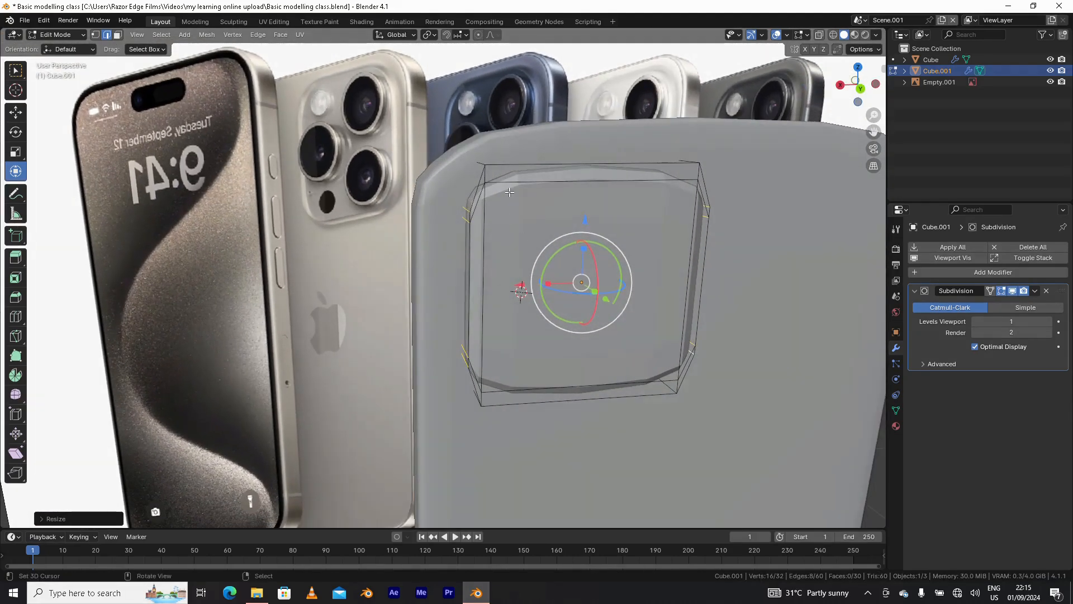
{"action": "key", "text": "ctrl+r"}
{"action": "left_click", "coordinate": [585, 202]}
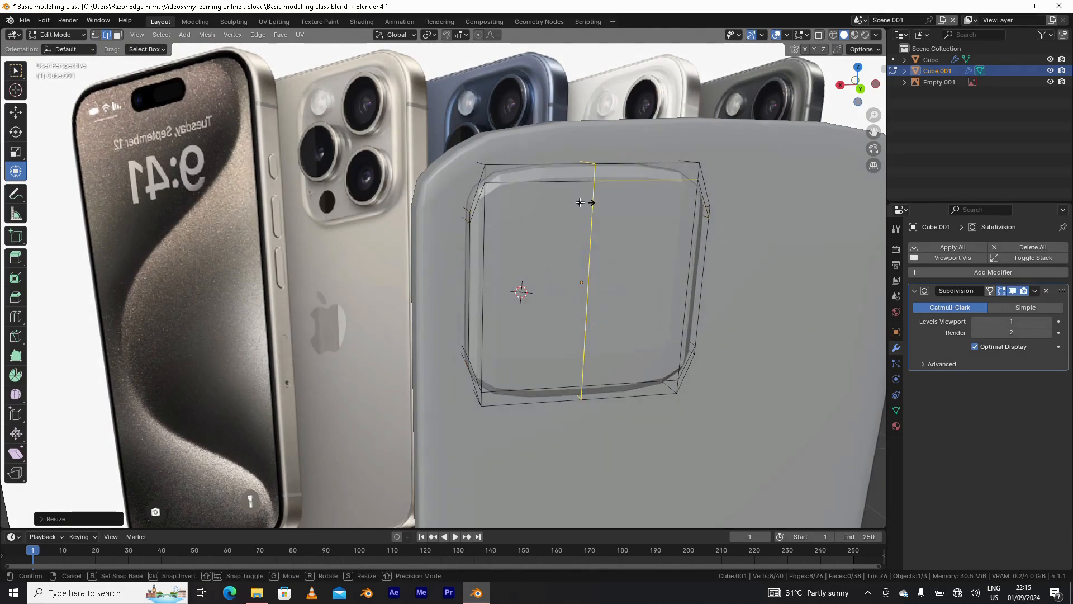
{"action": "left_click", "coordinate": [550, 204]}
{"action": "key", "text": "ctrl+r"}
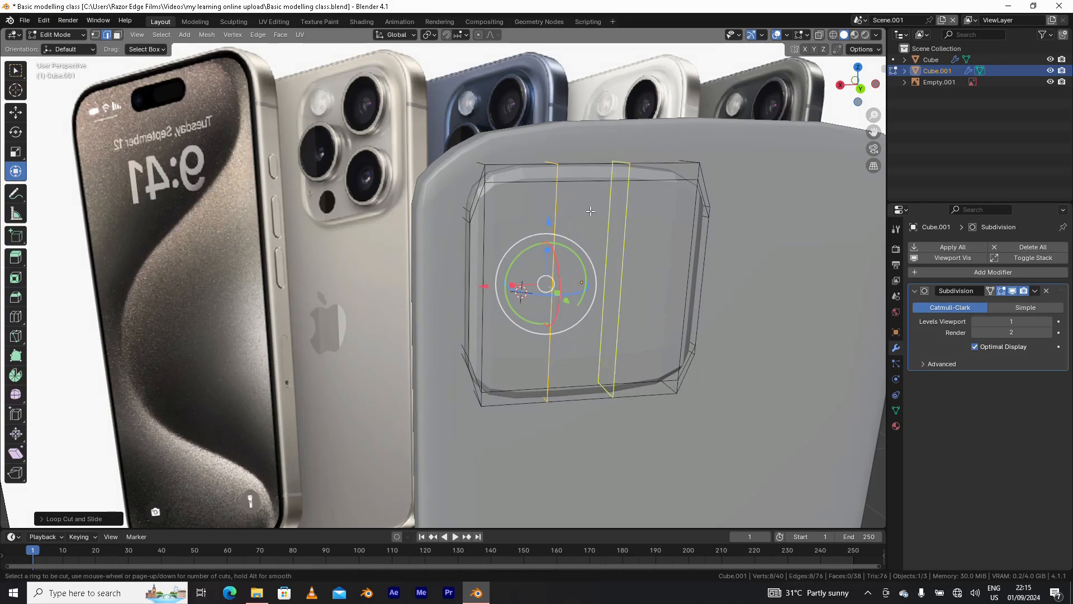
{"action": "left_click", "coordinate": [590, 210]}
{"action": "left_click", "coordinate": [602, 215]}
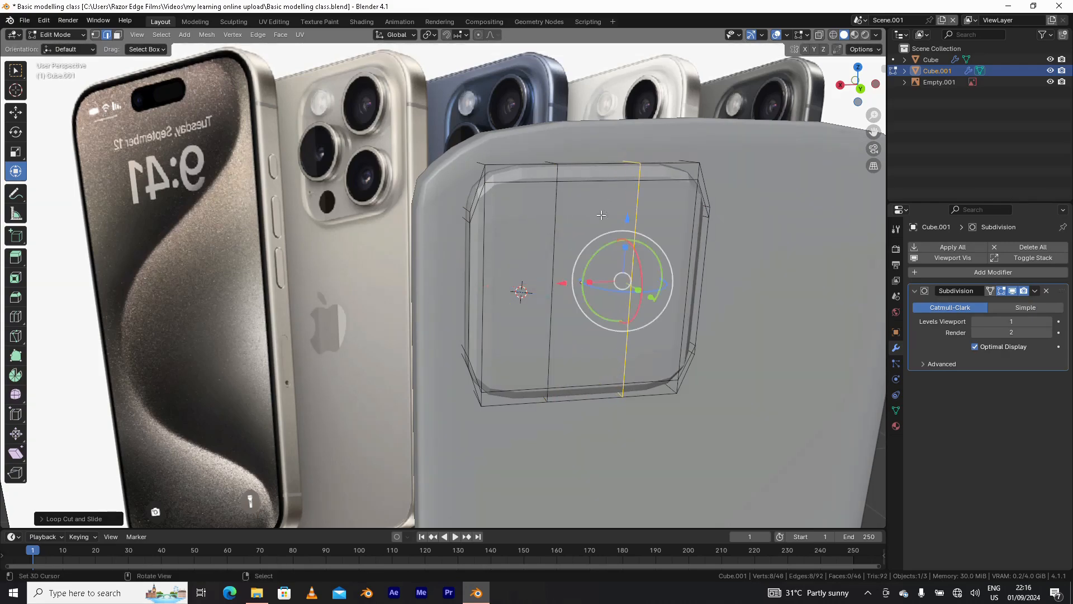
- Return the camera plate to Object Mode and apply Shade Smooth
{"action": "mouse_move", "coordinate": [507, 265]}
{"action": "middle_mouse_down"}
{"action": "mouse_move", "coordinate": [537, 263]}
{"action": "mouse_move", "coordinate": [506, 268]}
{"action": "mouse_move", "coordinate": [531, 244]}
{"action": "mouse_move", "coordinate": [510, 274]}
{"action": "middle_mouse_up"}
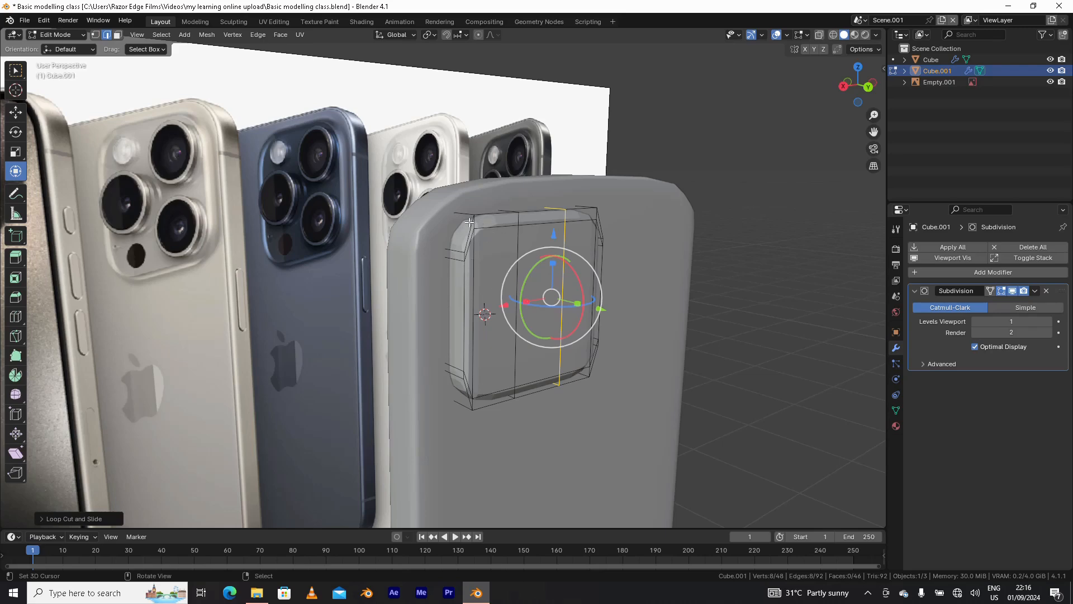
{"action": "key", "text": "ctrl+Tab"}
{"action": "left_click", "coordinate": [469, 159]}
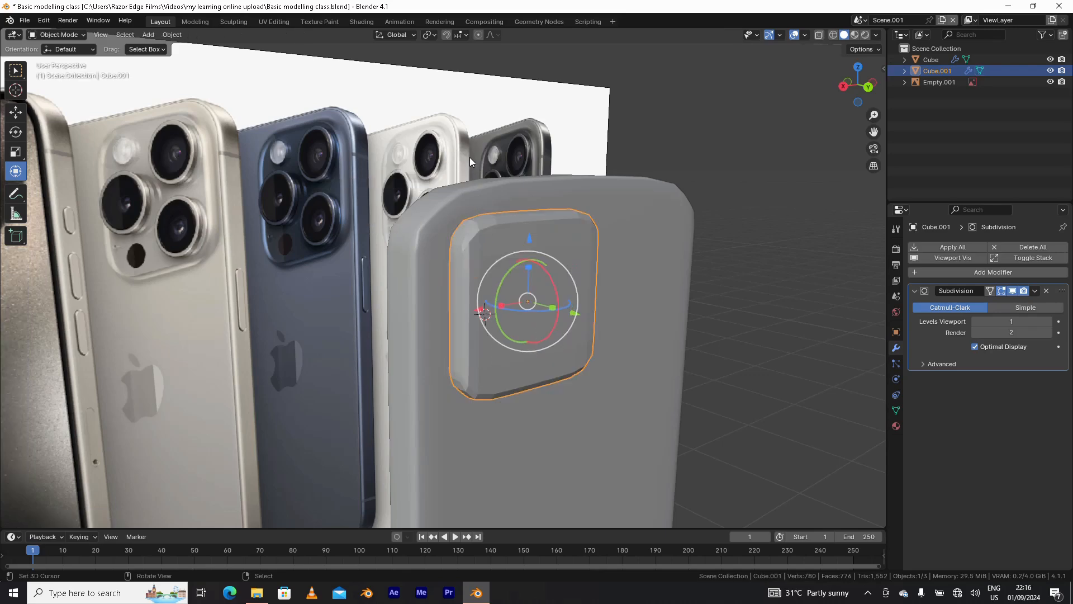
{"action": "left_click", "coordinate": [171, 35]}
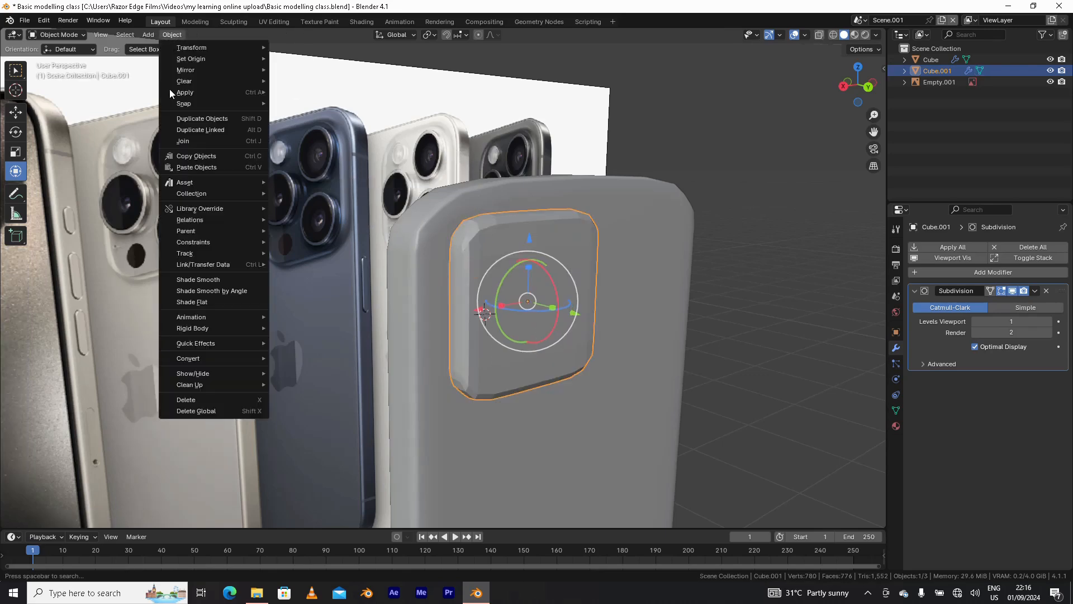
{"action": "left_click", "coordinate": [199, 281]}
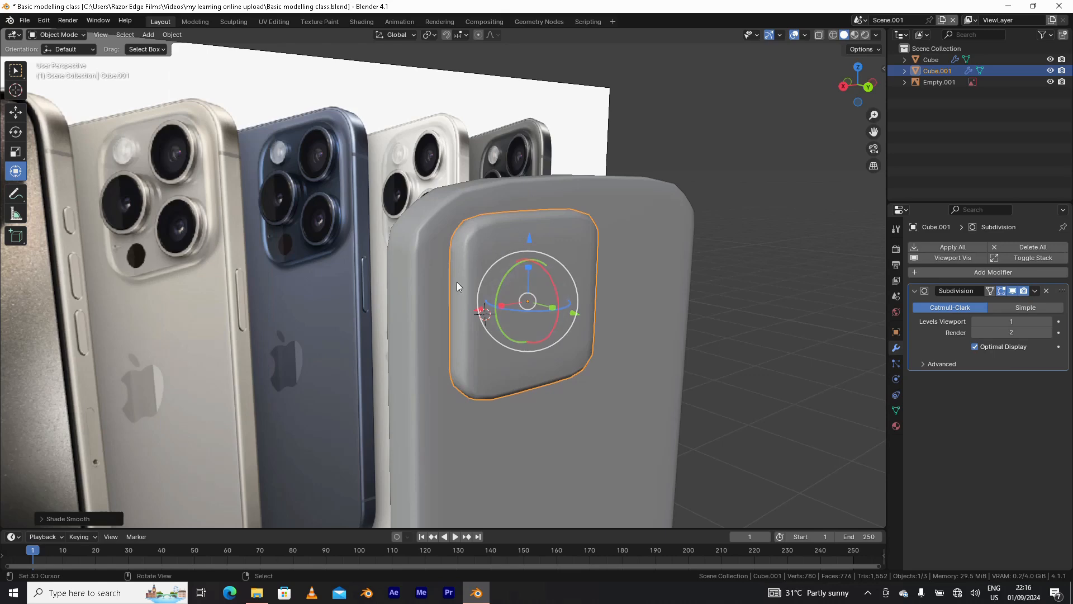
- In Edit Mode, add two loop cuts around the camera plate's rim, one near its outer face and one near the phone body
{"action": "middle_click_drag", "start_coordinate": [480, 287], "coordinate": [519, 292]}
{"action": "key", "text": "ctrl+Tab"}
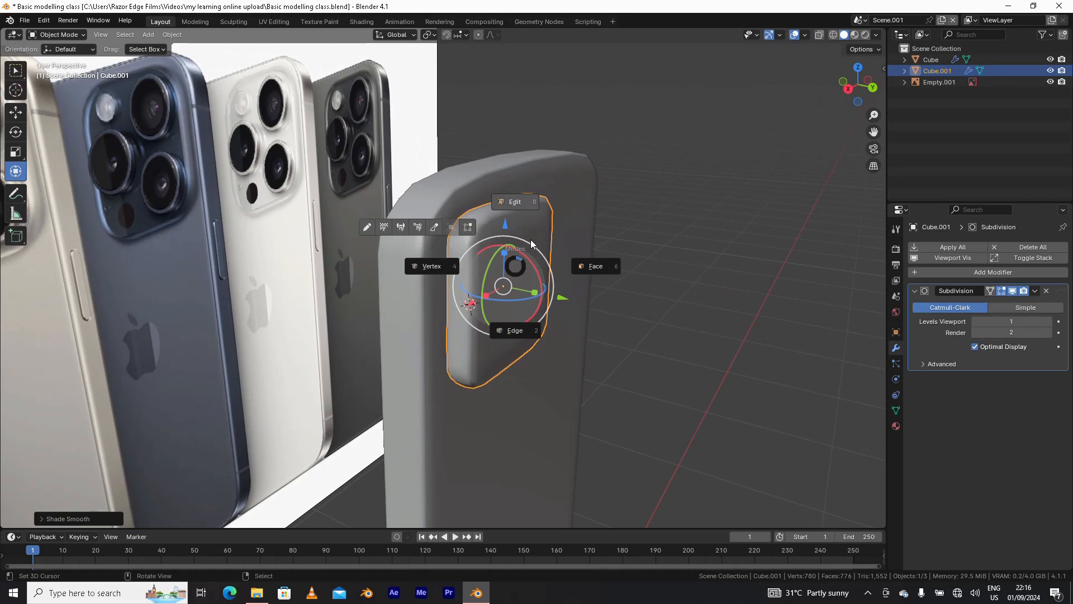
{"action": "left_click", "coordinate": [535, 203]}
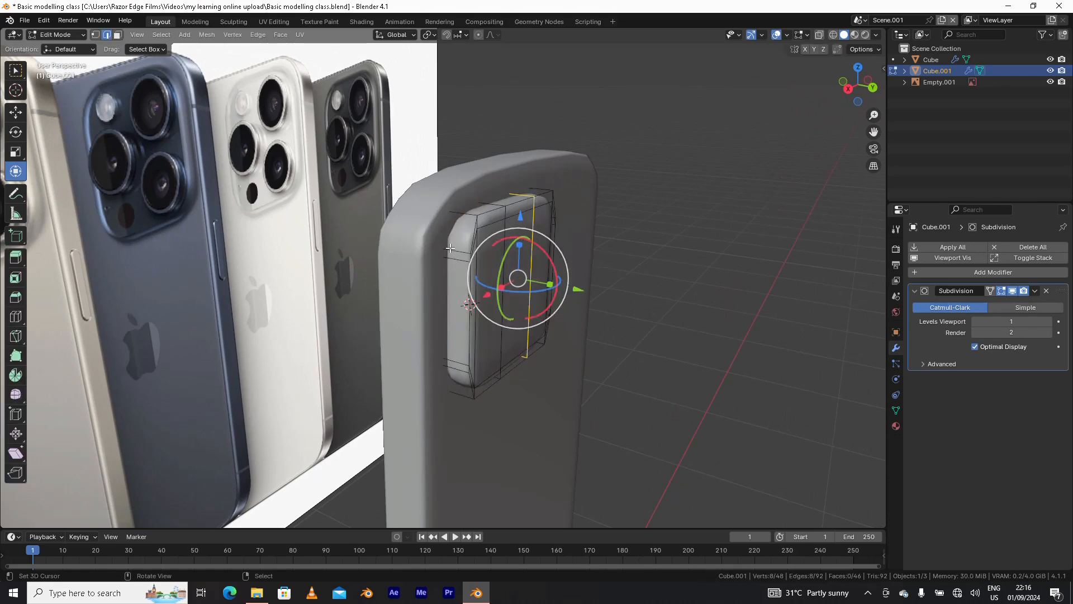
{"action": "middle_click_drag", "start_coordinate": [520, 212], "coordinate": [468, 221]}
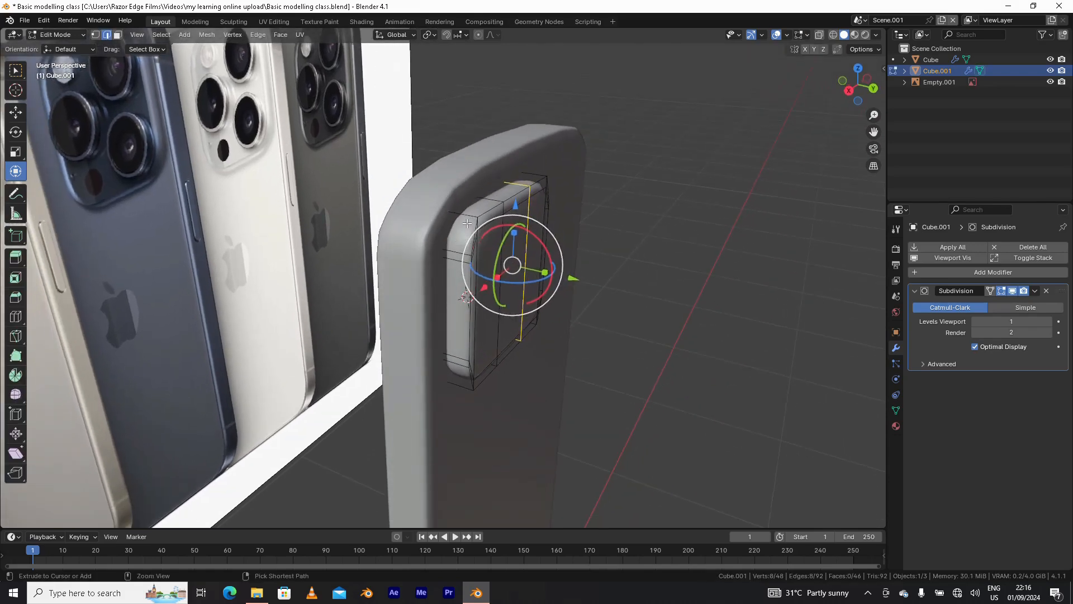
{"action": "key", "text": "ctrl+r"}
{"action": "left_click", "coordinate": [467, 225]}
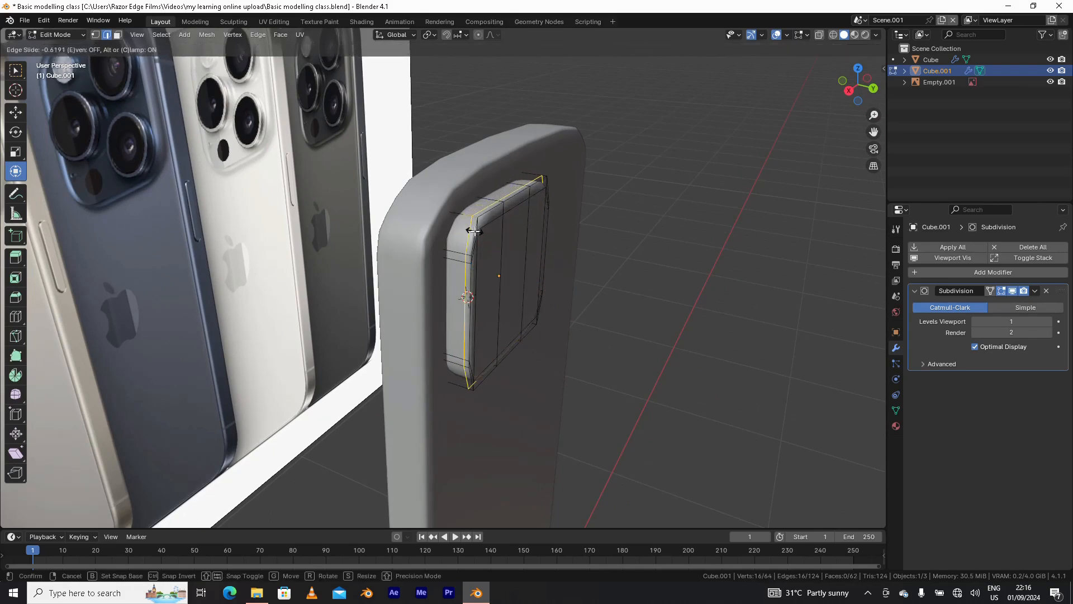
{"action": "left_click", "coordinate": [474, 233]}
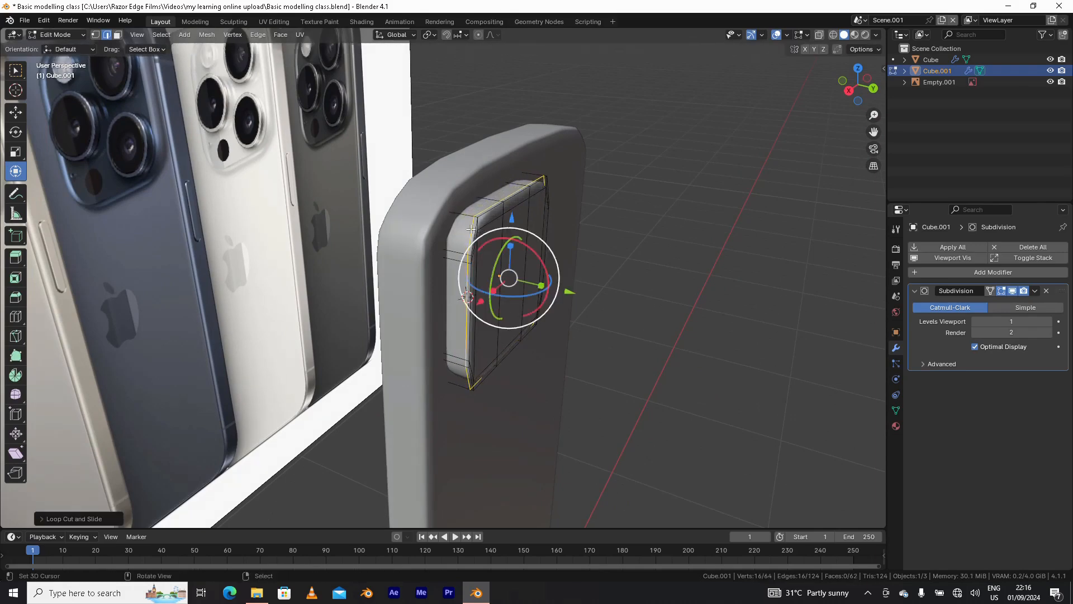
{"action": "key", "text": "ctrl+r"}
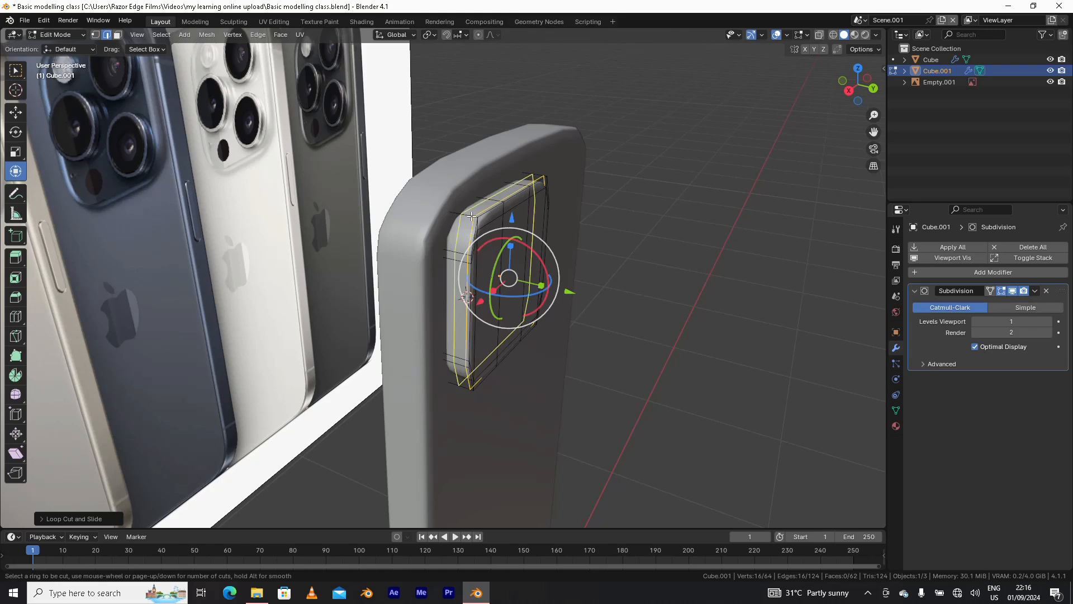
{"action": "left_click", "coordinate": [471, 217]}
{"action": "left_click", "coordinate": [461, 215]}
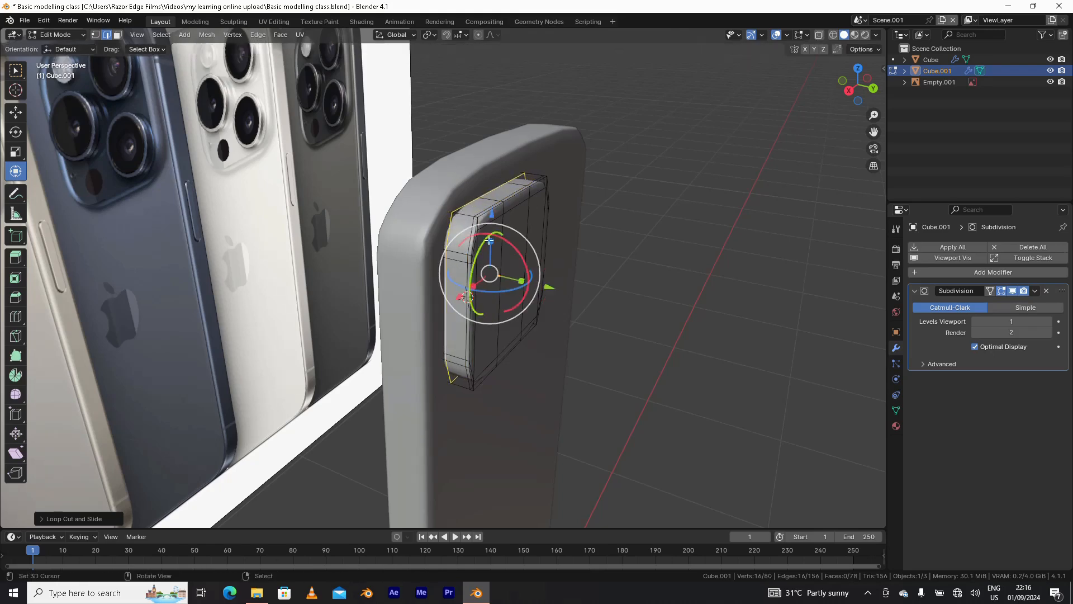
- Switch the camera plate to Object Mode and scale it down along Y to make it thinner
{"action": "middle_click_drag", "start_coordinate": [476, 235], "coordinate": [512, 265]}
{"action": "key", "text": "Tab"}
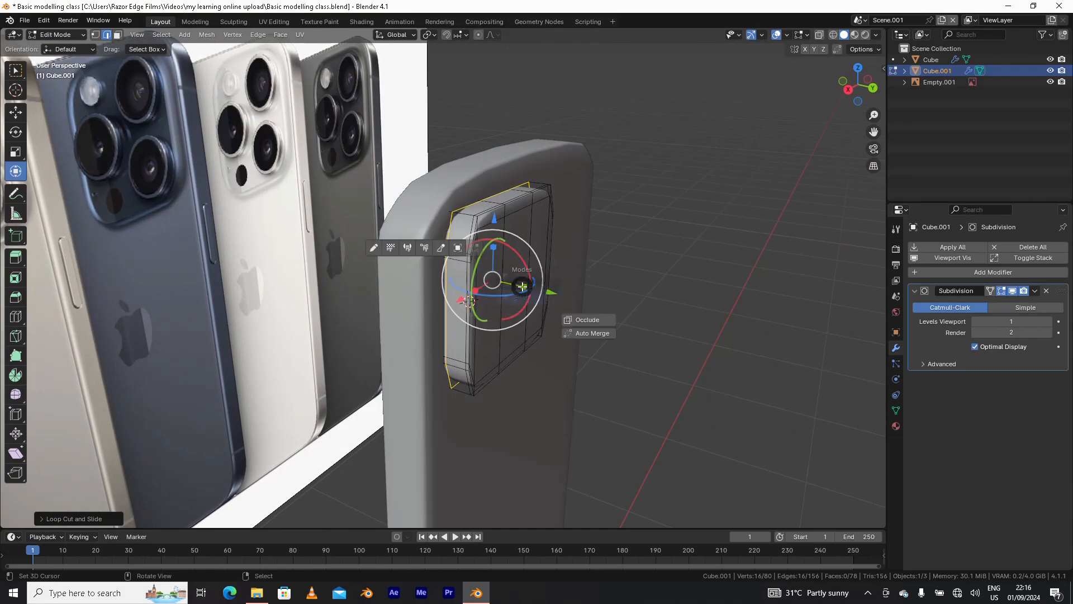
{"action": "left_click", "coordinate": [522, 223]}
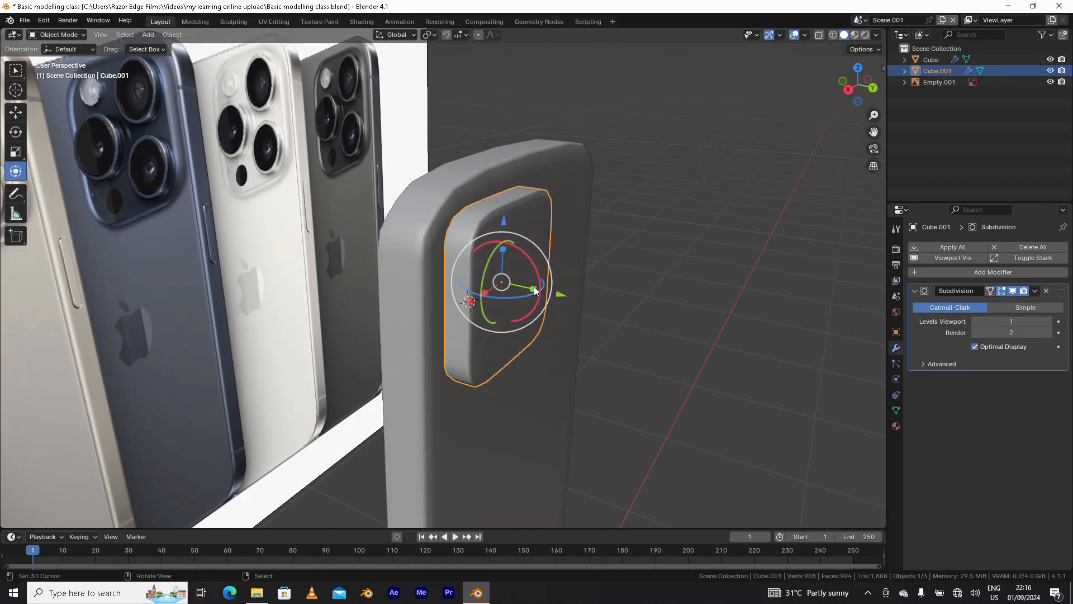
{"action": "left_click_drag", "start_coordinate": [534, 289], "coordinate": [522, 282]}
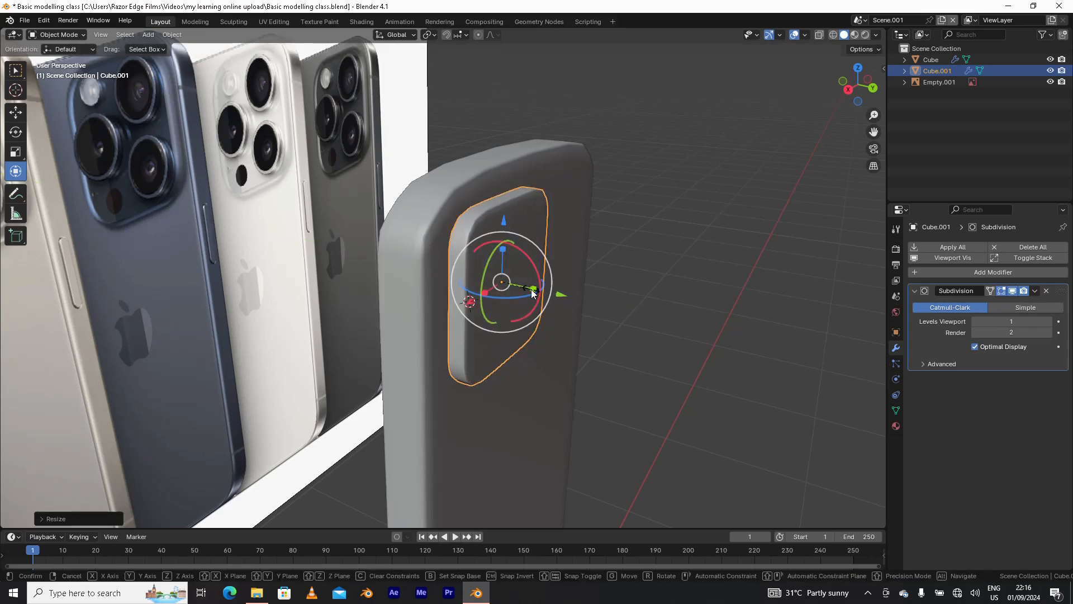
{"action": "left_click_drag", "start_coordinate": [531, 289], "coordinate": [528, 291]}
- Add a cylinder mesh for a camera lens
{"action": "middle_click_drag", "start_coordinate": [558, 310], "coordinate": [503, 284]}
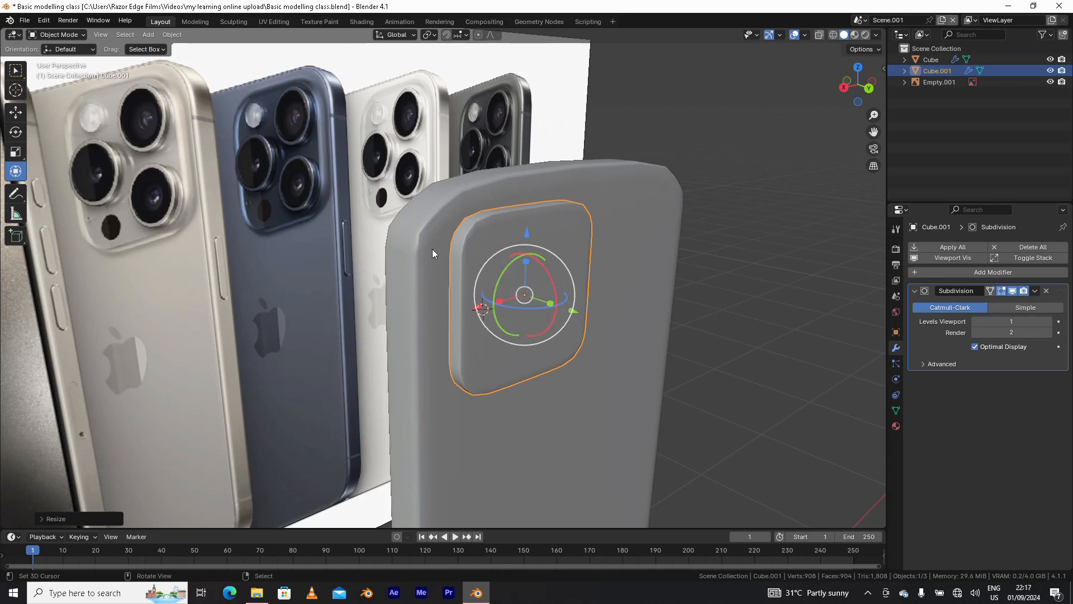
{"action": "middle_click_drag", "start_coordinate": [493, 287], "coordinate": [481, 287]}
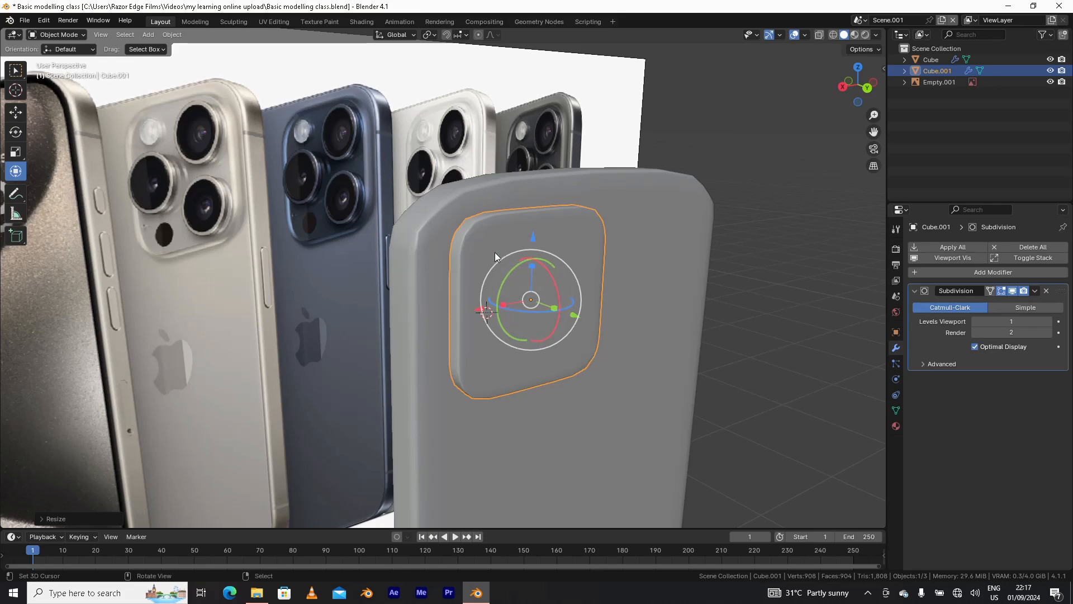
{"action": "key", "text": "shift+a"}
{"action": "mouse_move", "coordinate": [499, 260]}
{"action": "left_click", "coordinate": [147, 35]}
{"action": "mouse_move", "coordinate": [153, 49]}
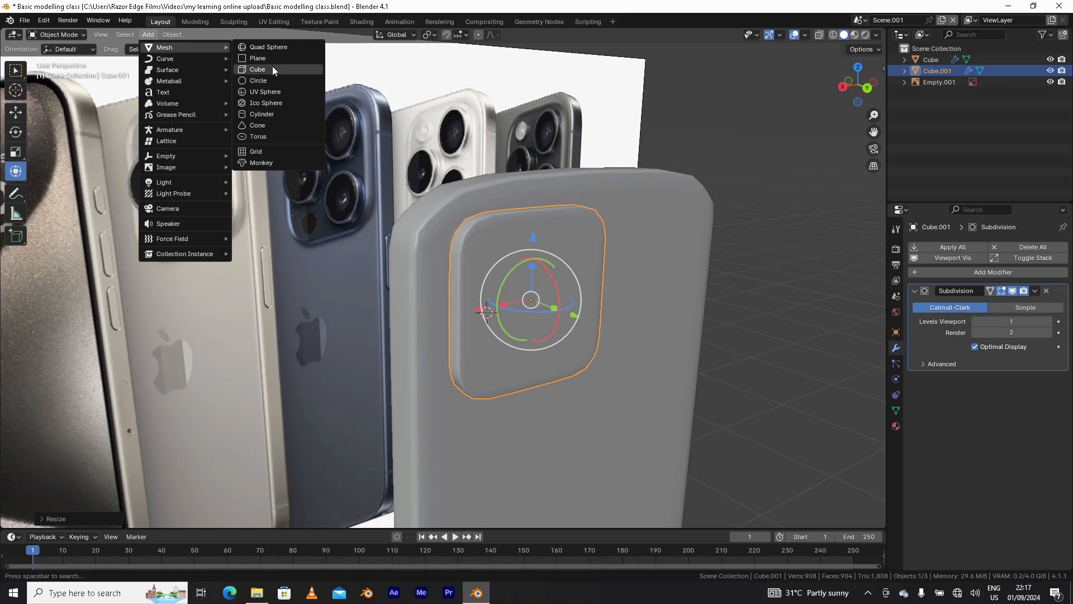
{"action": "left_click", "coordinate": [281, 115]}
- Scale the cylinder down uniformly until it fits within the camera plate at lens size
{"action": "scroll", "coordinate": [593, 310], "scroll_direction": "down", "scroll_amount": 3}
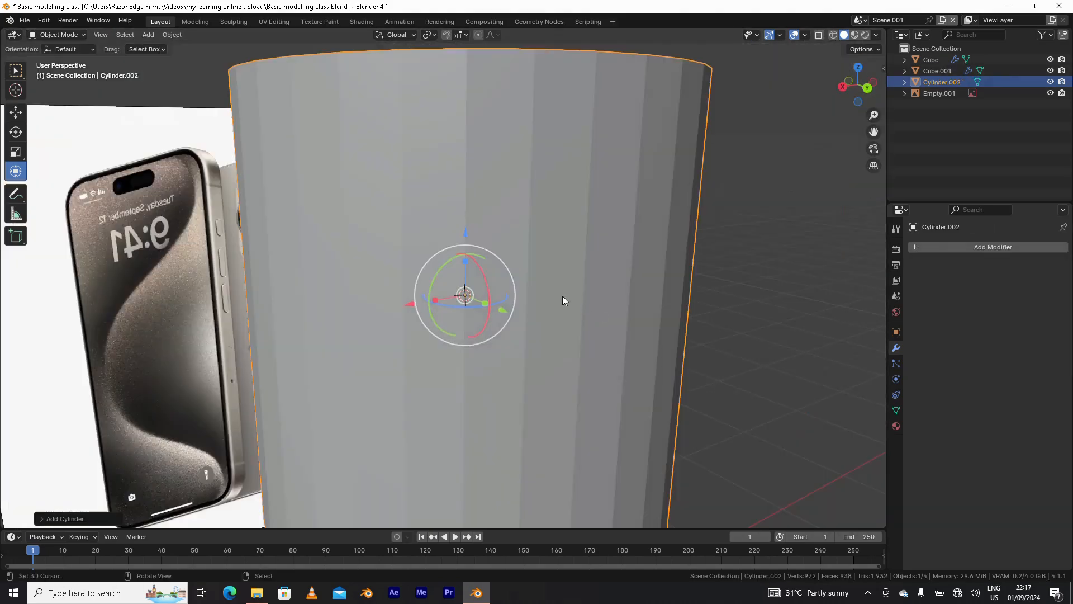
{"action": "scroll", "coordinate": [562, 300], "scroll_direction": "down", "scroll_amount": 4}
{"action": "middle_click_drag", "start_coordinate": [565, 302], "coordinate": [626, 319]}
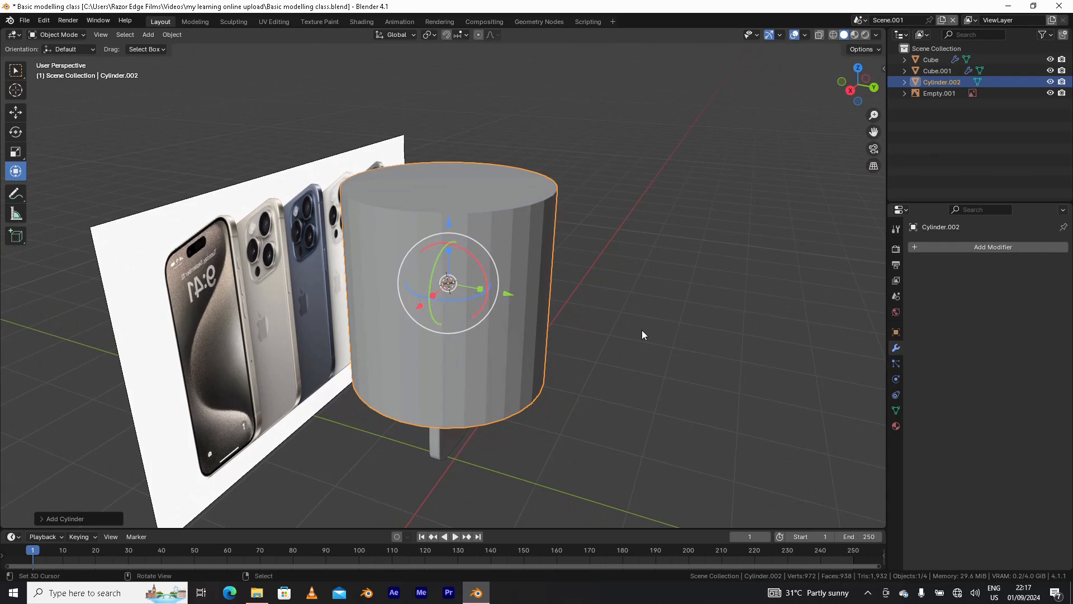
{"action": "key", "text": "s"}
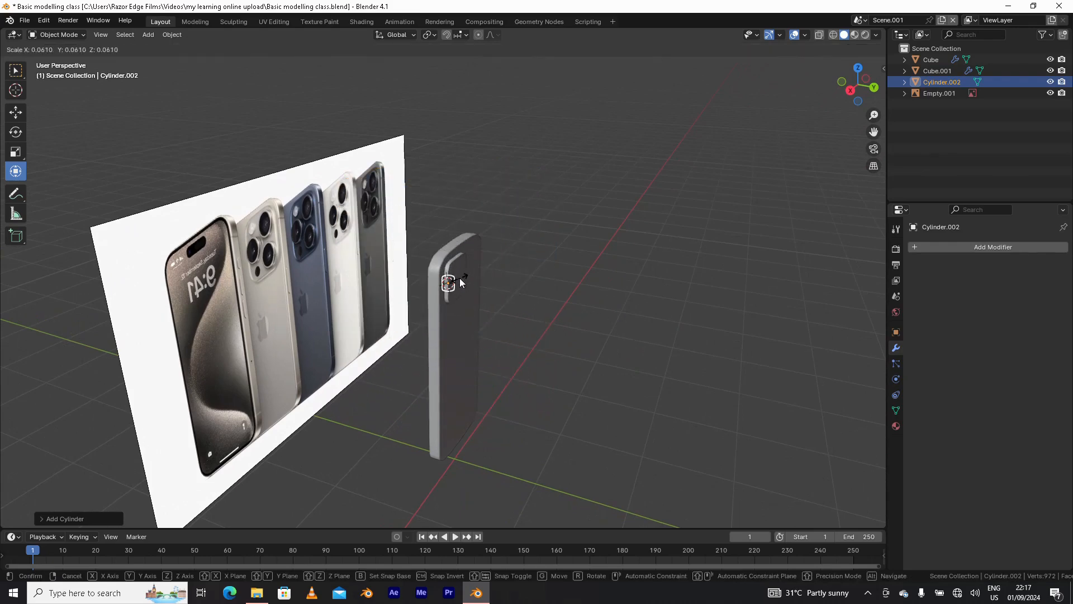
{"action": "left_click", "coordinate": [463, 280]}
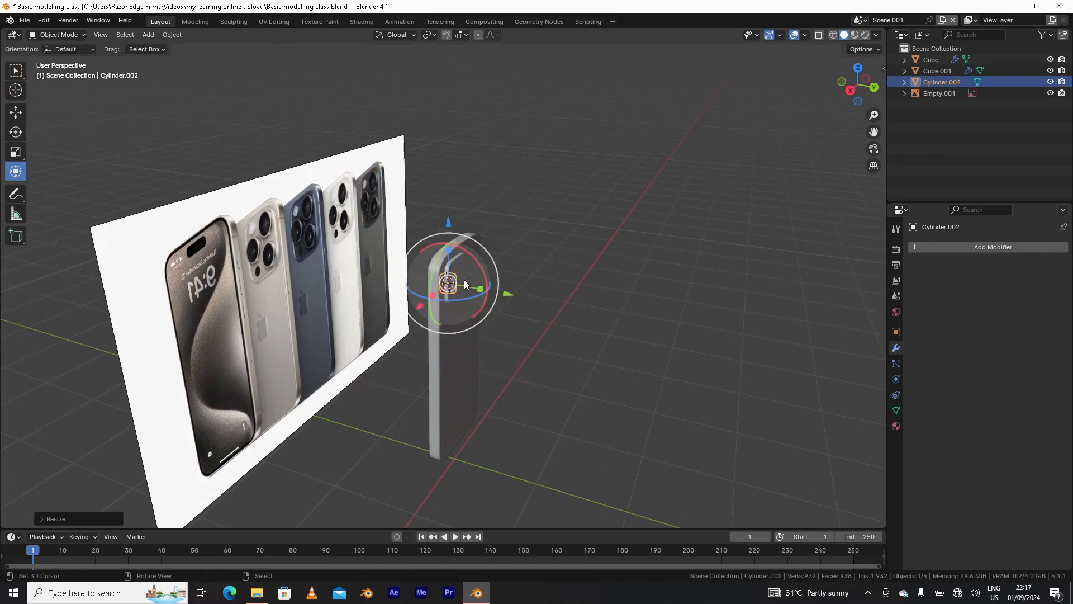
- Rotate the lens cylinder 90° about the global X axis so its circular end faces out from the phone's back
{"action": "scroll", "coordinate": [464, 279], "scroll_direction": "up", "scroll_amount": 4}
{"action": "scroll", "coordinate": [486, 294], "scroll_direction": "up", "scroll_amount": 1}
{"action": "middle_click_drag", "start_coordinate": [553, 306], "coordinate": [545, 295]}
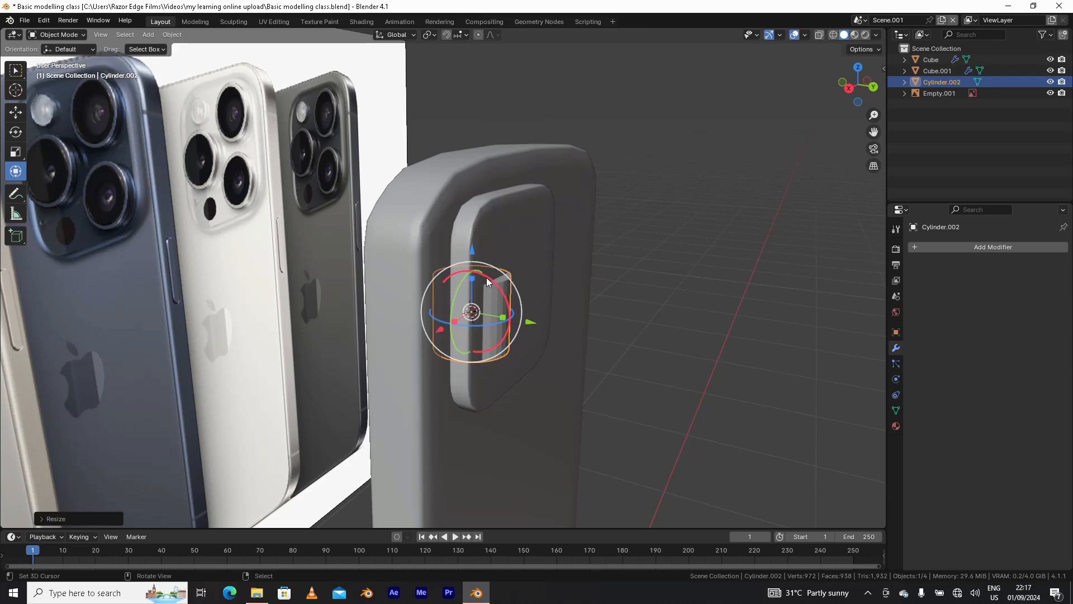
{"action": "key", "text": "r"}
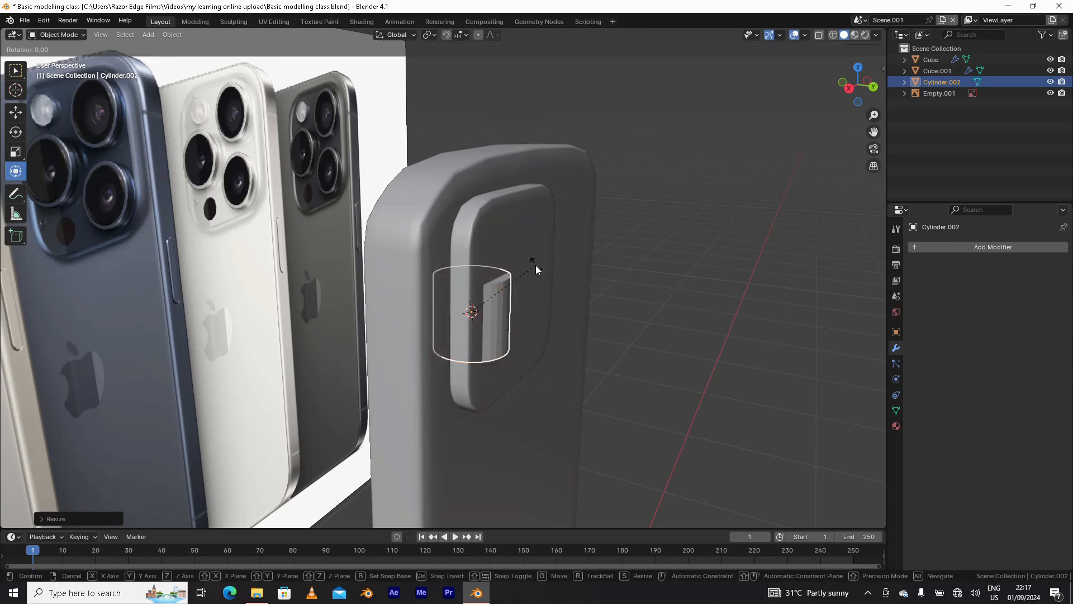
{"action": "key", "text": "x"}
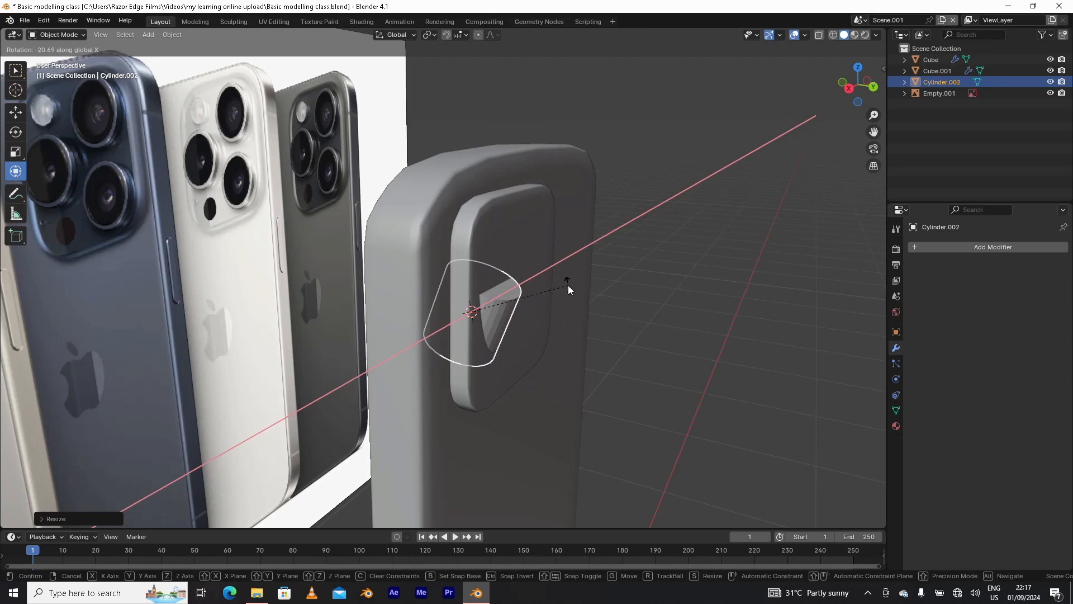
{"action": "type", "text": "9"}
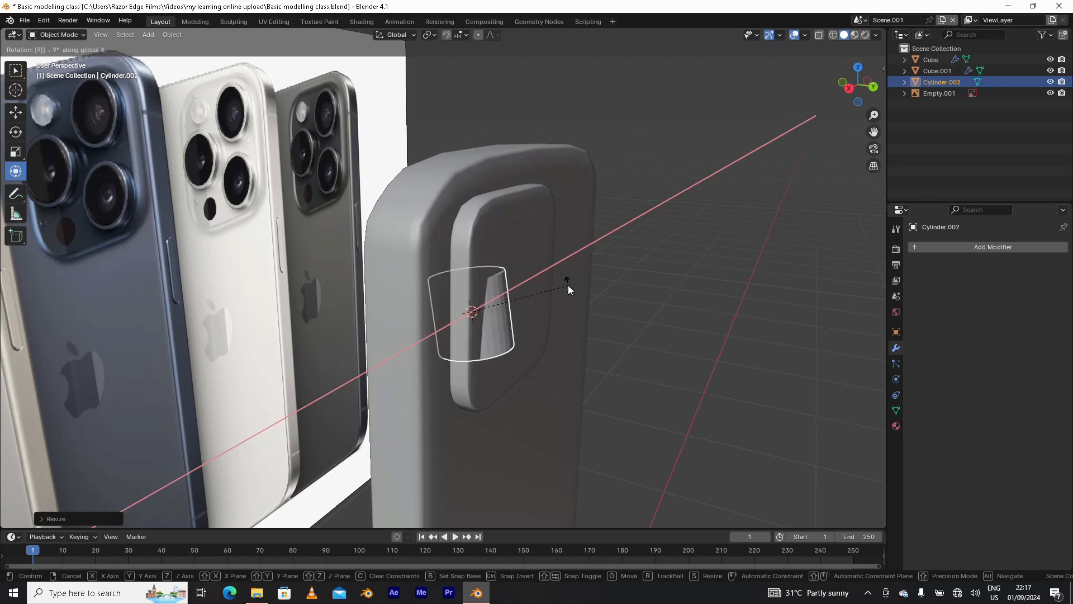
{"action": "type", "text": "0"}
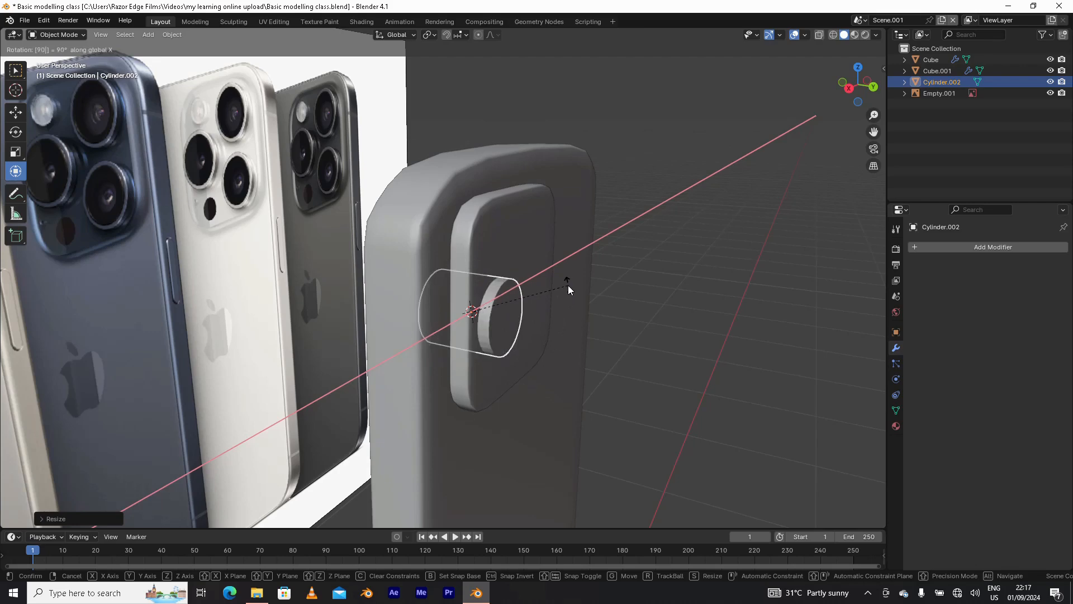
{"action": "key", "text": "Return"}
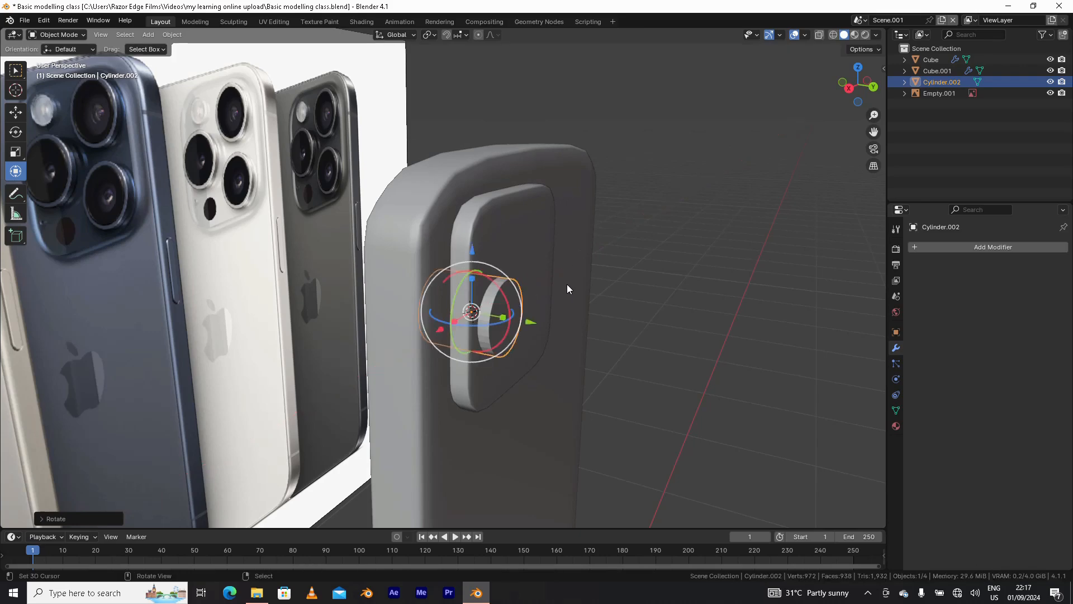
- Scale the cylinder down along its depth into a thin disc and move it onto the camera plate's outer face
{"action": "left_click_drag", "start_coordinate": [527, 331], "coordinate": [551, 325]}
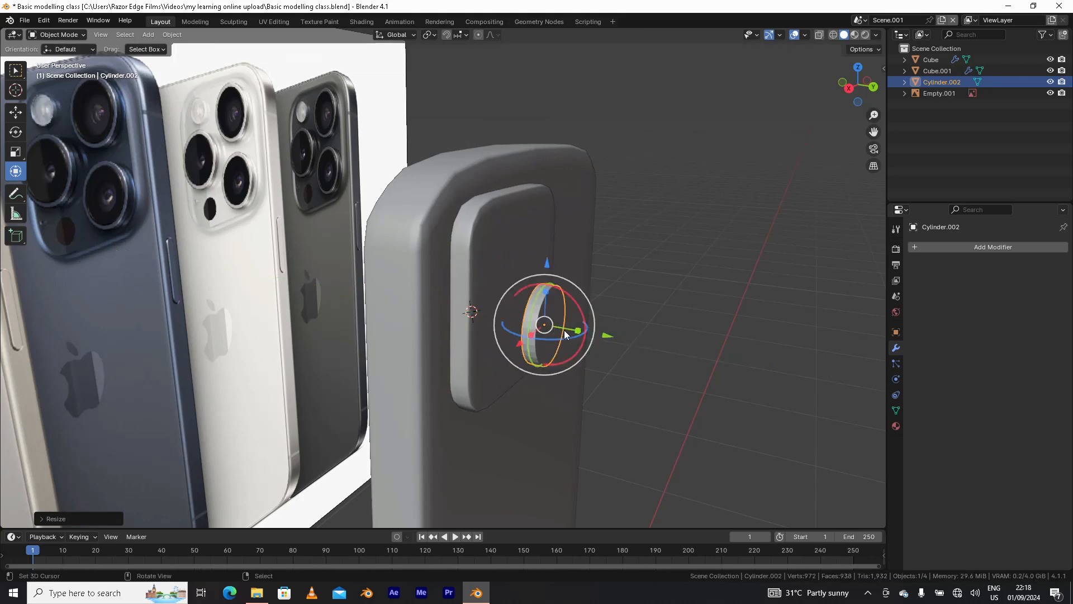
{"action": "scroll", "coordinate": [565, 331], "scroll_direction": "up", "scroll_amount": 2}
{"action": "middle_click_drag", "start_coordinate": [596, 348], "coordinate": [597, 313]}
- Switch the cylinder to Edit Mode with face selection and select its outer circular face
{"action": "key", "text": "ctrl+Tab"}
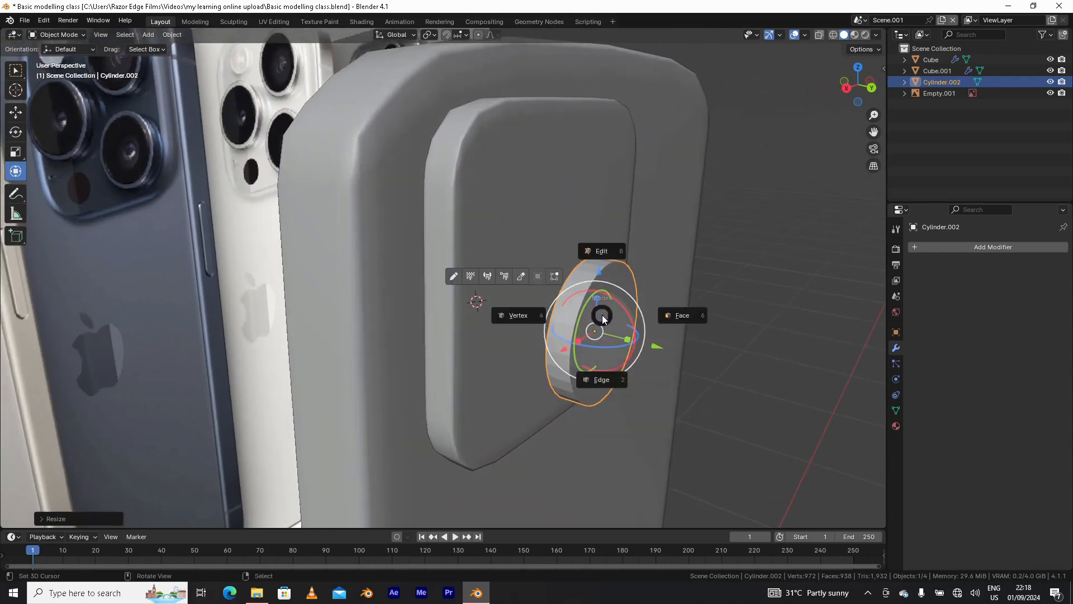
{"action": "left_click", "coordinate": [604, 251]}
{"action": "middle_click_drag", "start_coordinate": [607, 253], "coordinate": [612, 307]}
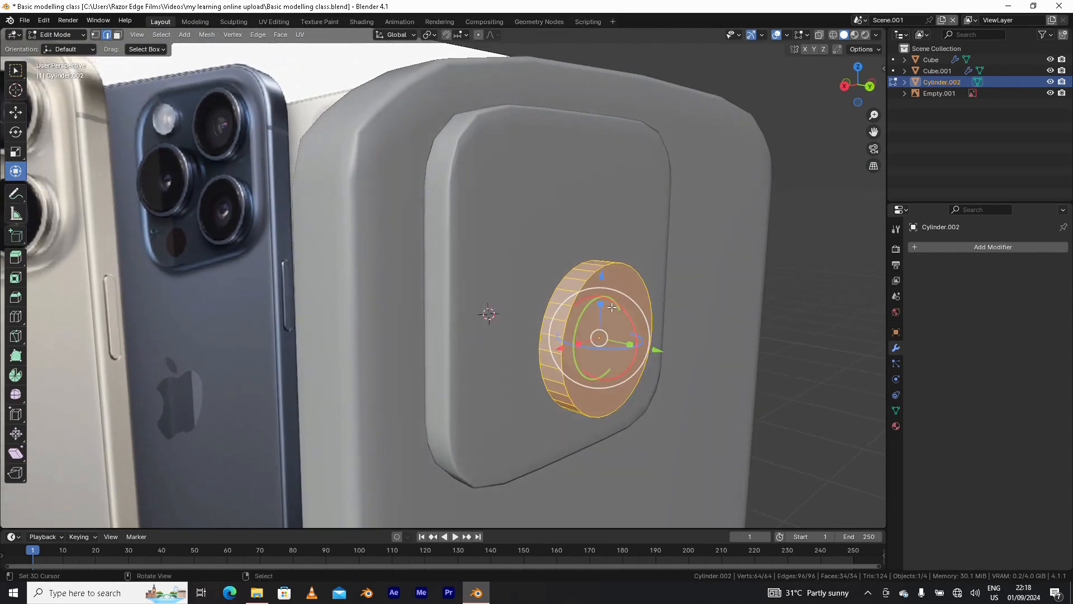
{"action": "left_click", "coordinate": [604, 335]}
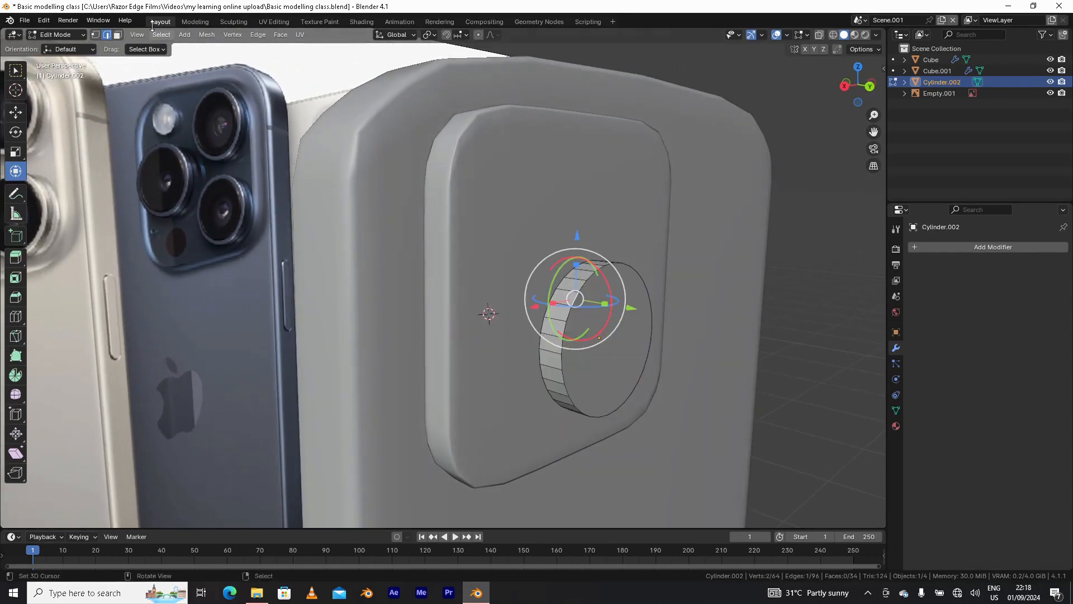
{"action": "left_click", "coordinate": [119, 35]}
{"action": "left_click", "coordinate": [605, 330]}
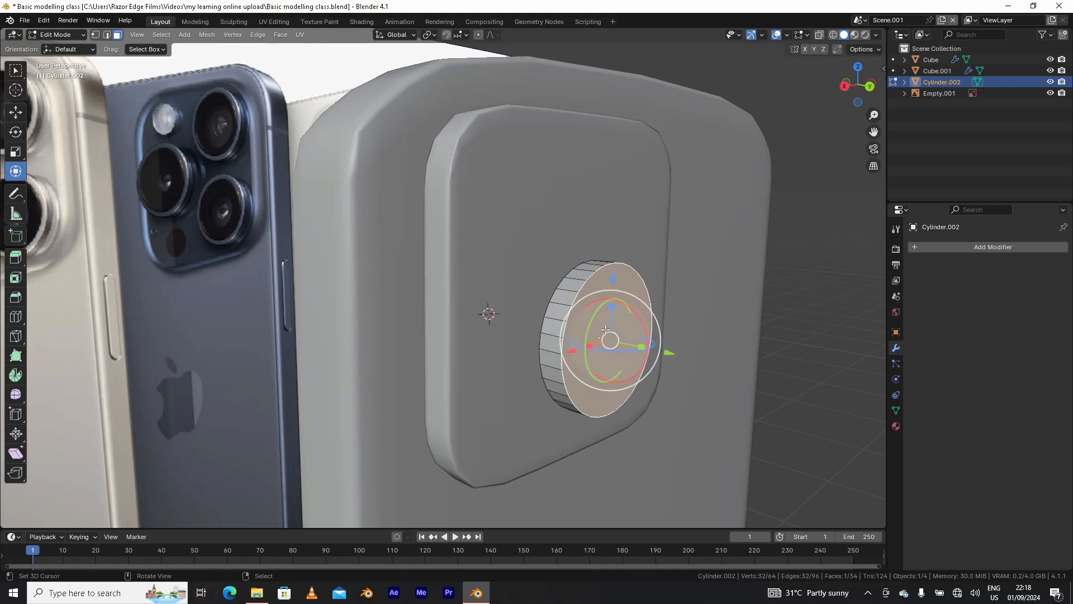
- Extrude the outer circular face in place twice, scaling each new face slightly inward to form two narrow concentric rings
{"action": "middle_click_drag", "start_coordinate": [607, 332], "coordinate": [704, 348]}
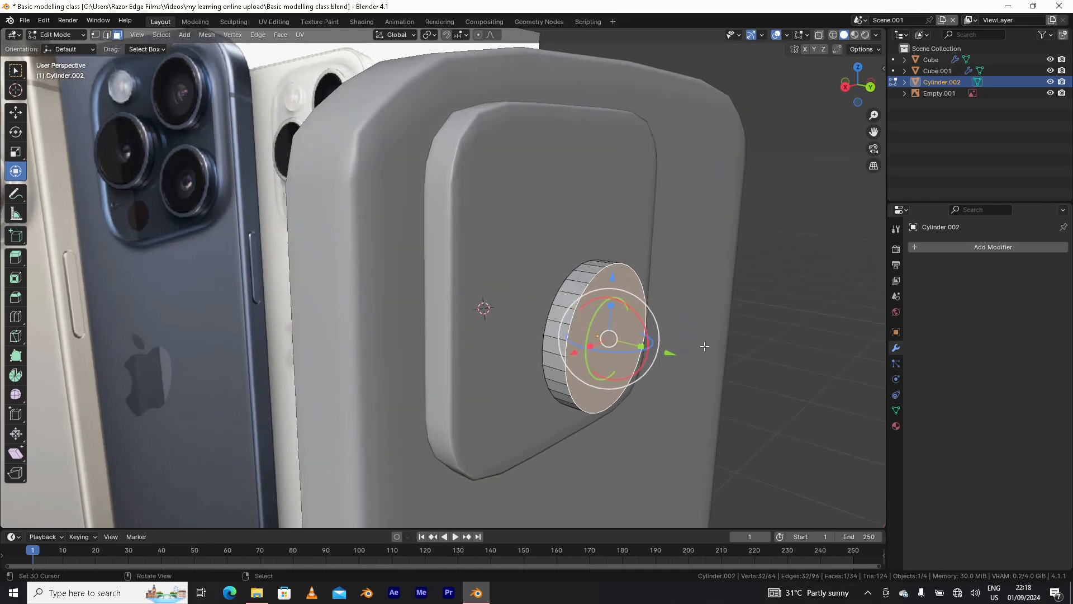
{"action": "key", "text": "e"}
{"action": "left_click", "coordinate": [704, 347]}
{"action": "key", "text": "s"}
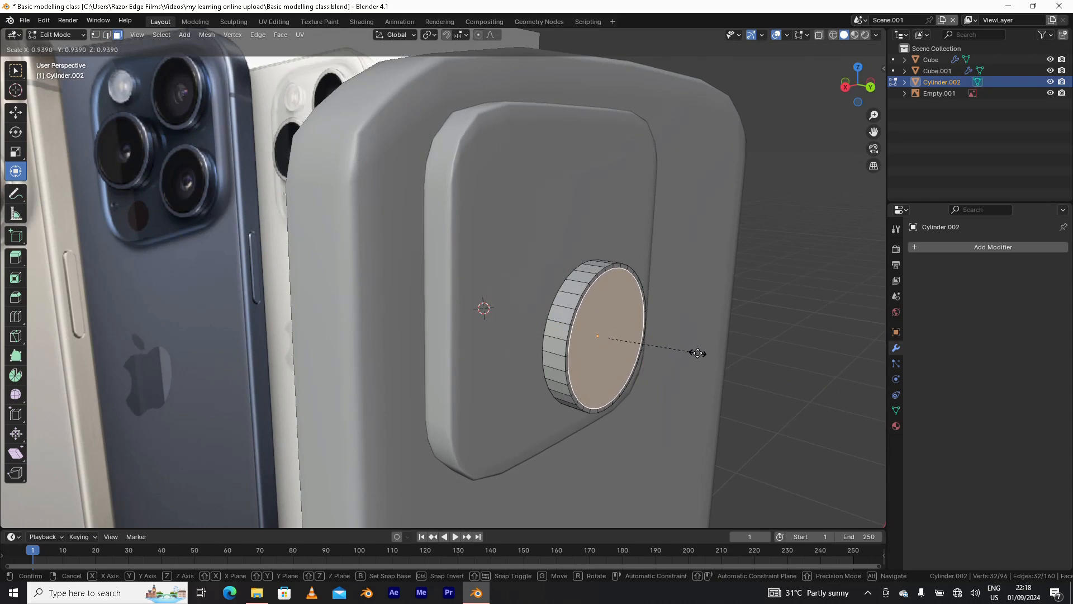
{"action": "left_click", "coordinate": [699, 353]}
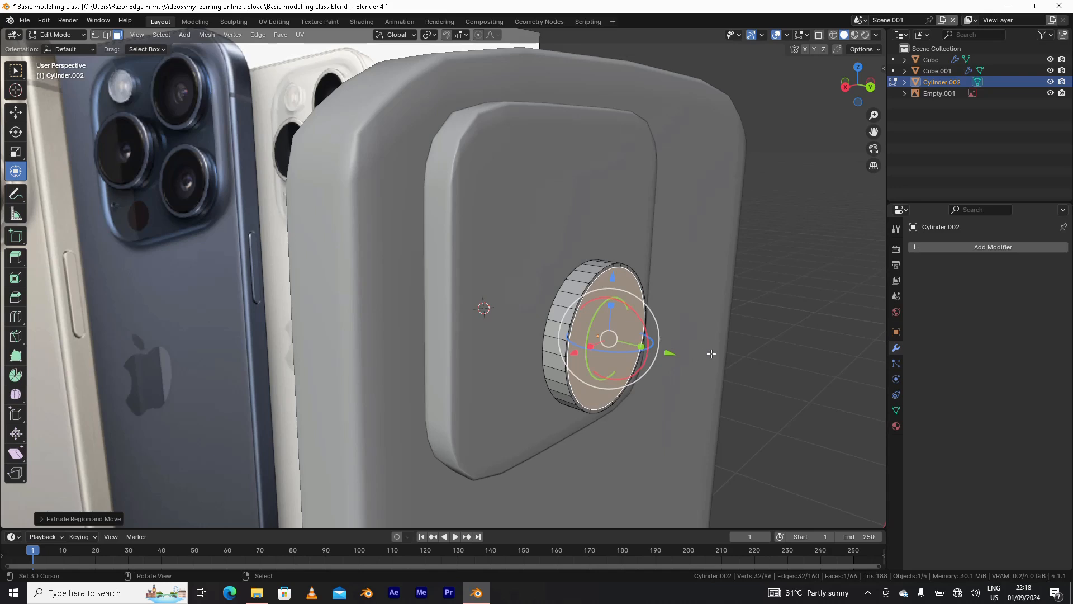
{"action": "key", "text": "e"}
{"action": "key", "text": "s"}
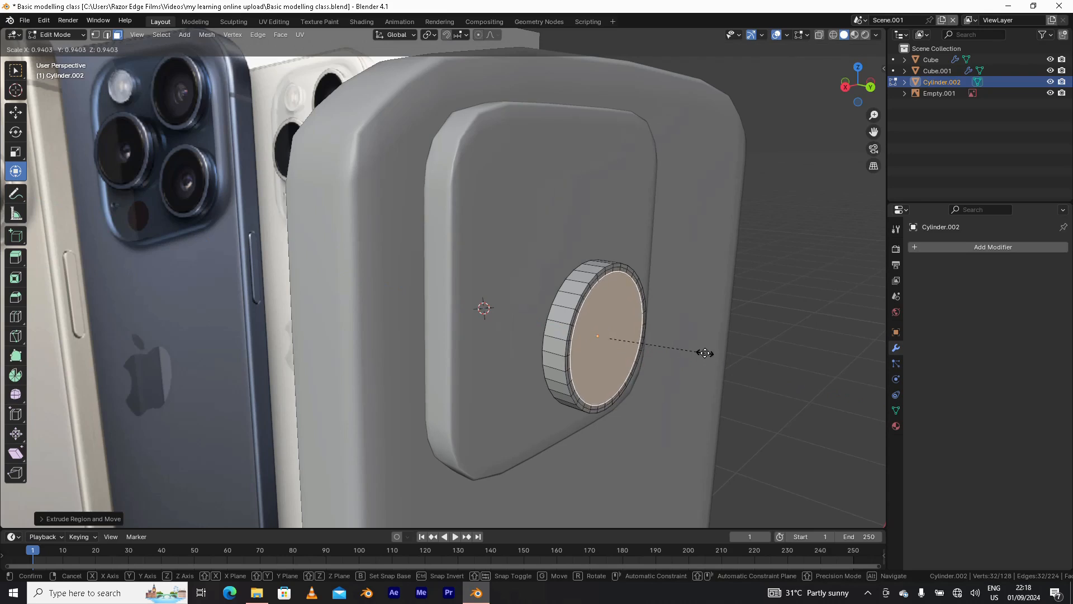
{"action": "left_click", "coordinate": [702, 354]}
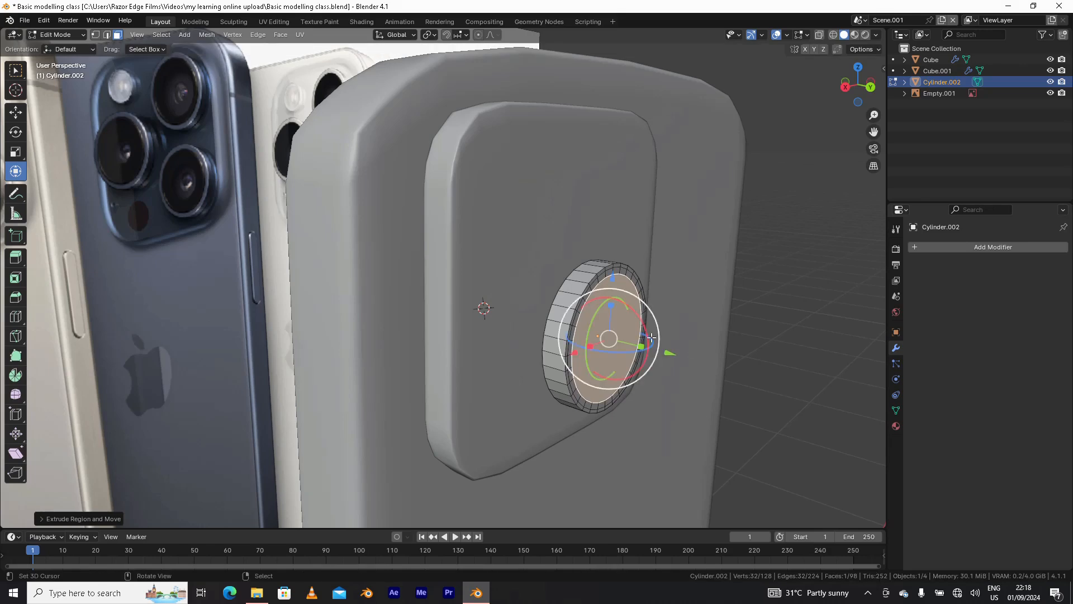
- Select the inner ring of faces on the lens front and extrude it slightly outward twice to form a raised rim
{"action": "middle_click_drag", "start_coordinate": [652, 338], "coordinate": [681, 279]}
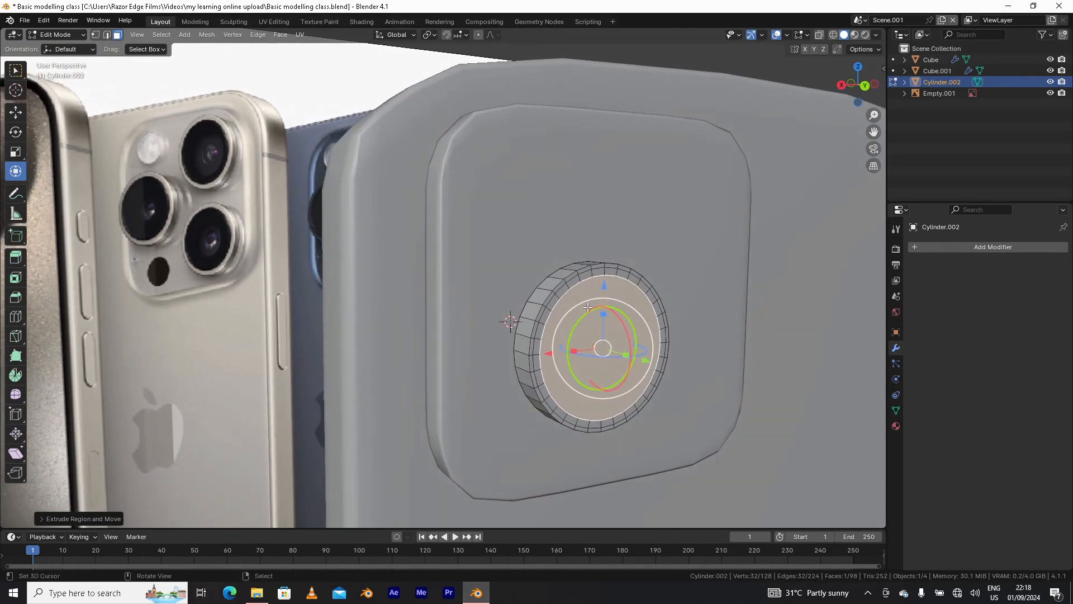
{"action": "middle_click_drag", "start_coordinate": [591, 306], "coordinate": [615, 313]}
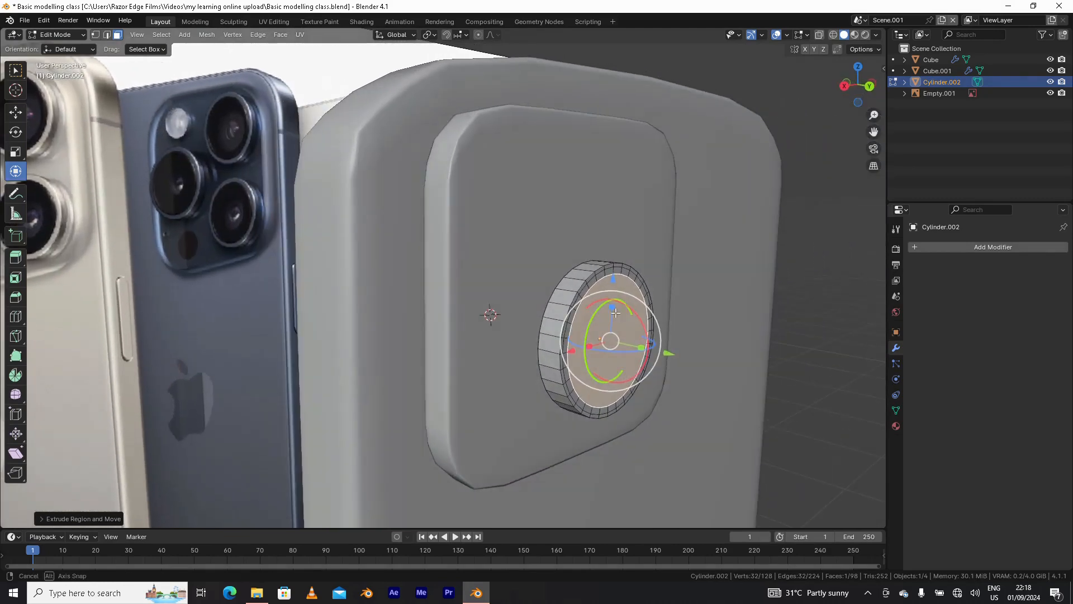
{"action": "middle_click_drag", "start_coordinate": [612, 318], "coordinate": [615, 291]}
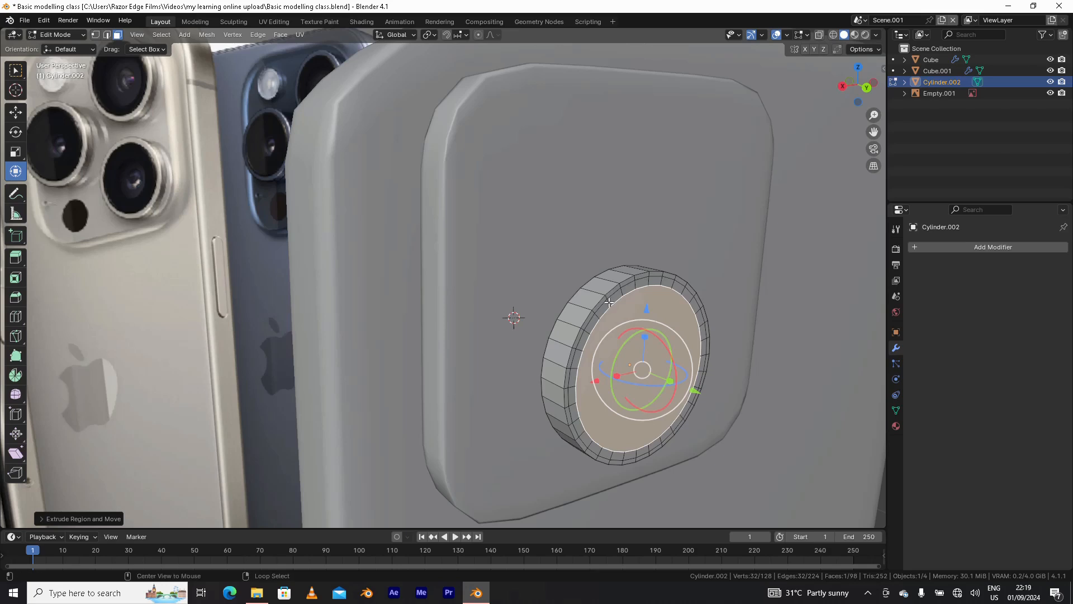
{"action": "left_click", "coordinate": [609, 302], "text": "alt"}
{"action": "middle_click_drag", "start_coordinate": [609, 309], "coordinate": [680, 331]}
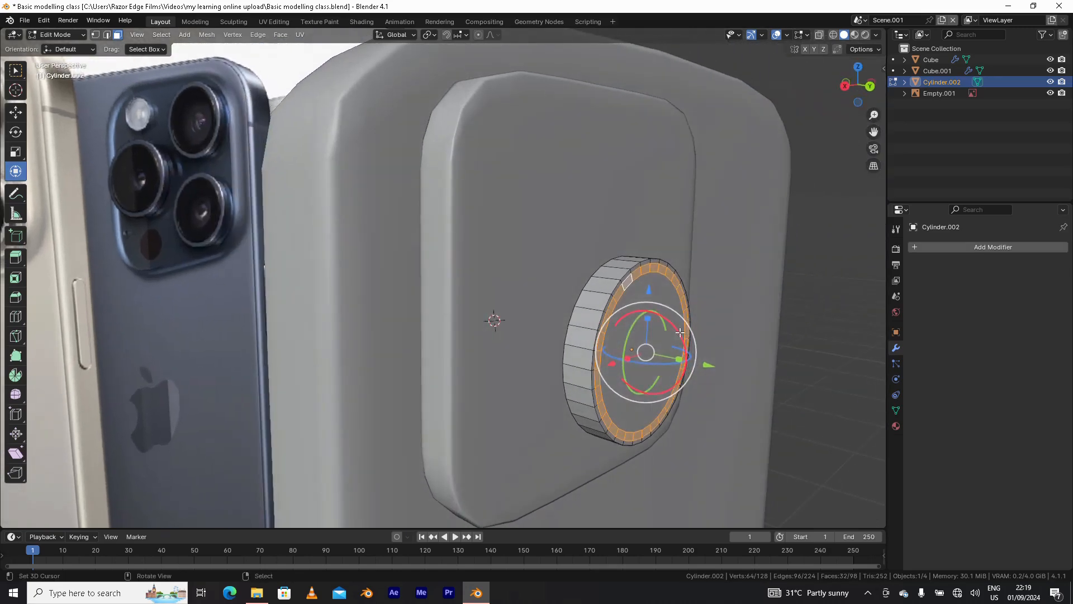
{"action": "key", "text": "e"}
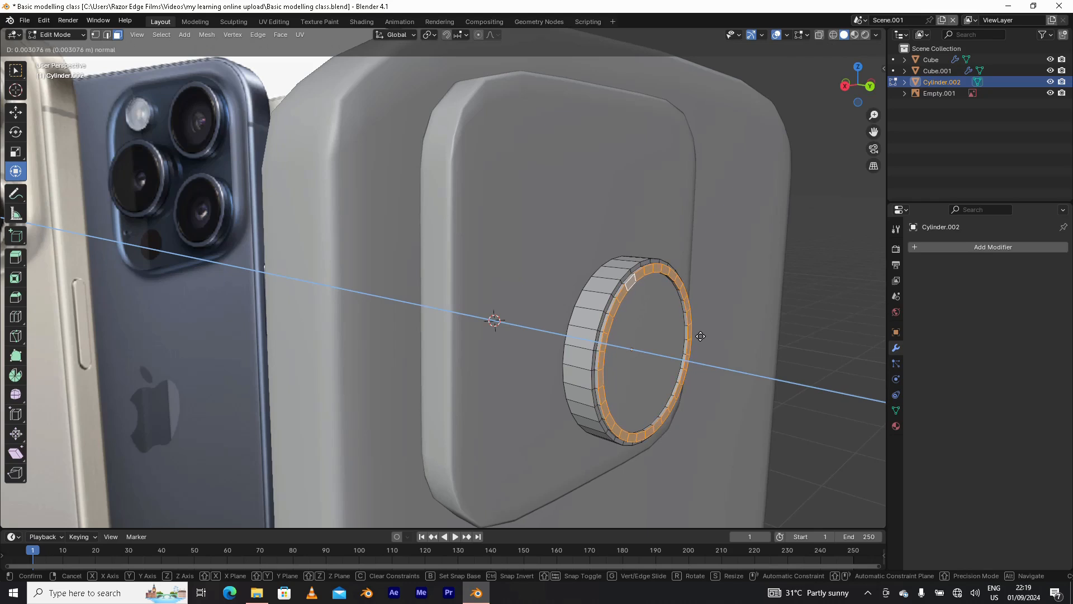
{"action": "left_click", "coordinate": [699, 336]}
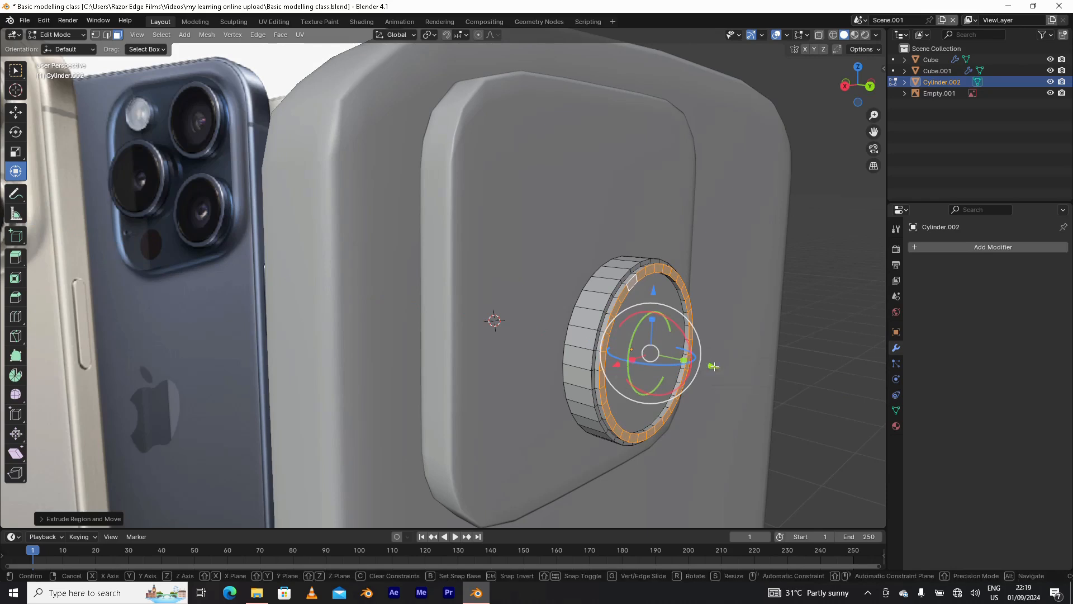
{"action": "left_click_drag", "start_coordinate": [717, 361], "coordinate": [712, 366]}
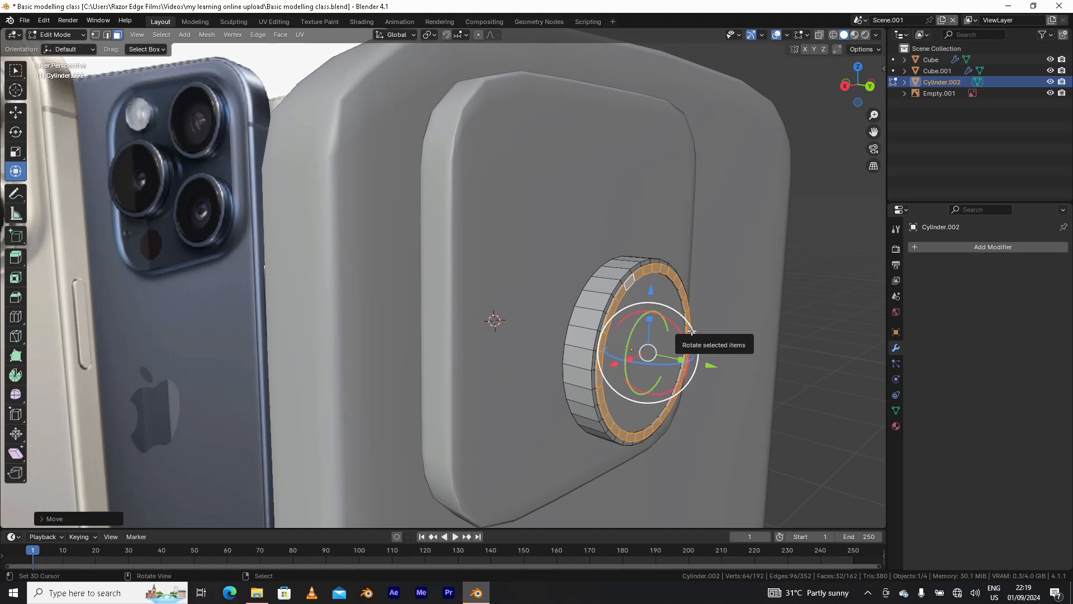
{"action": "key", "text": "e"}
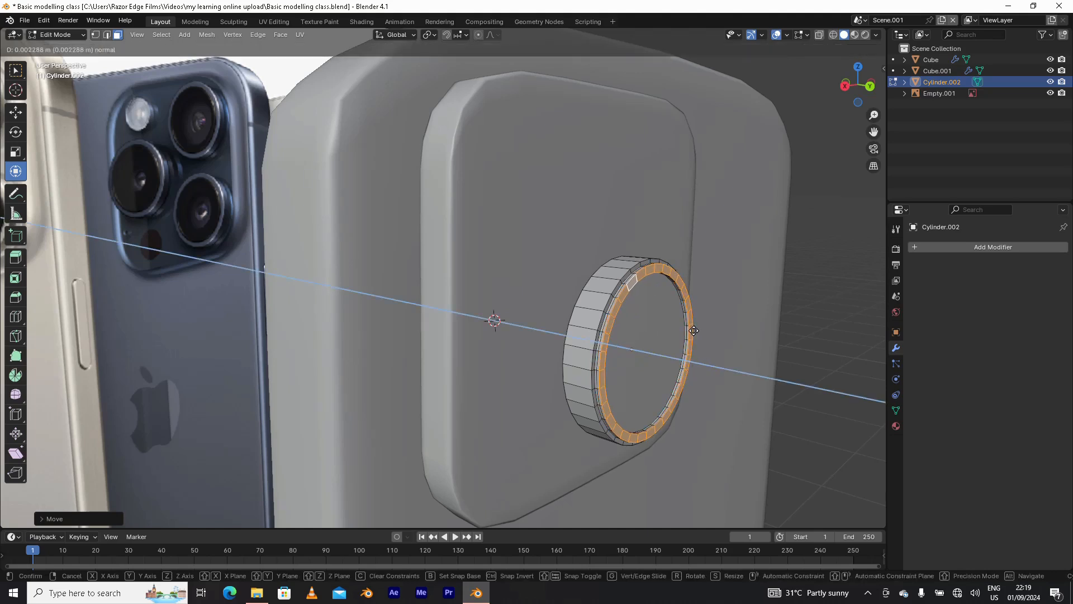
{"action": "left_click", "coordinate": [694, 331]}
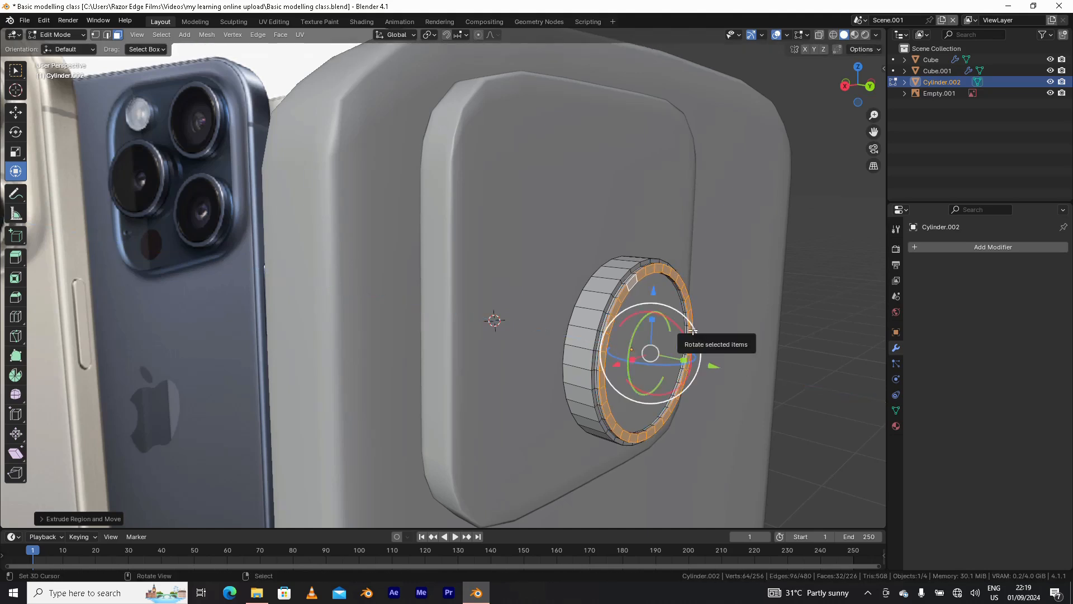
- Select the lens's central face inside the raised rim and extrude it in place twice, scaling it inward each time
{"action": "middle_click_drag", "start_coordinate": [693, 330], "coordinate": [650, 347]}
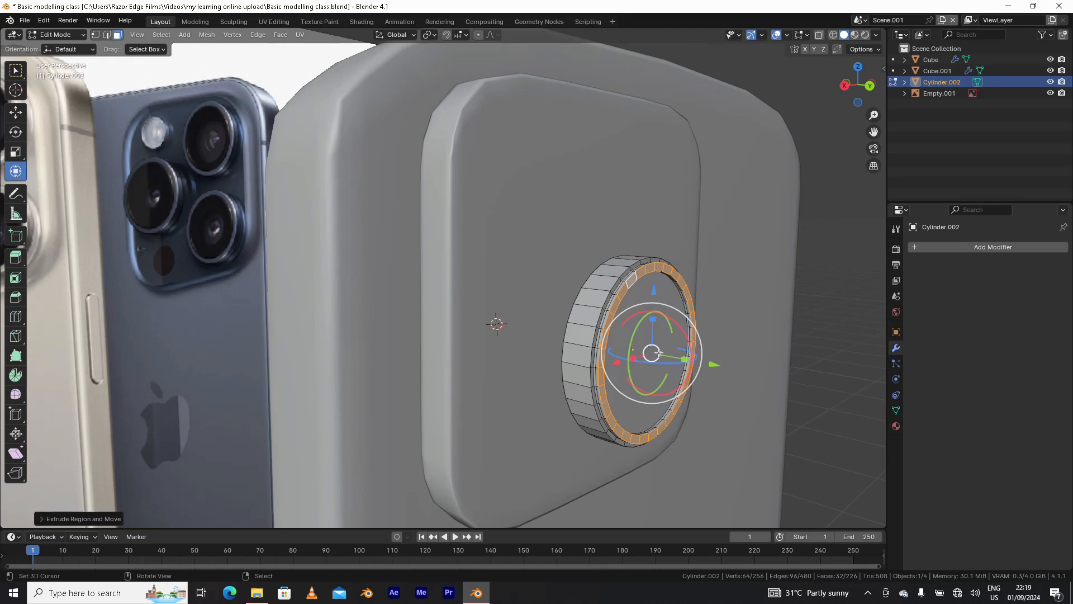
{"action": "left_click", "coordinate": [659, 353]}
{"action": "middle_click_drag", "start_coordinate": [659, 353], "coordinate": [630, 340]}
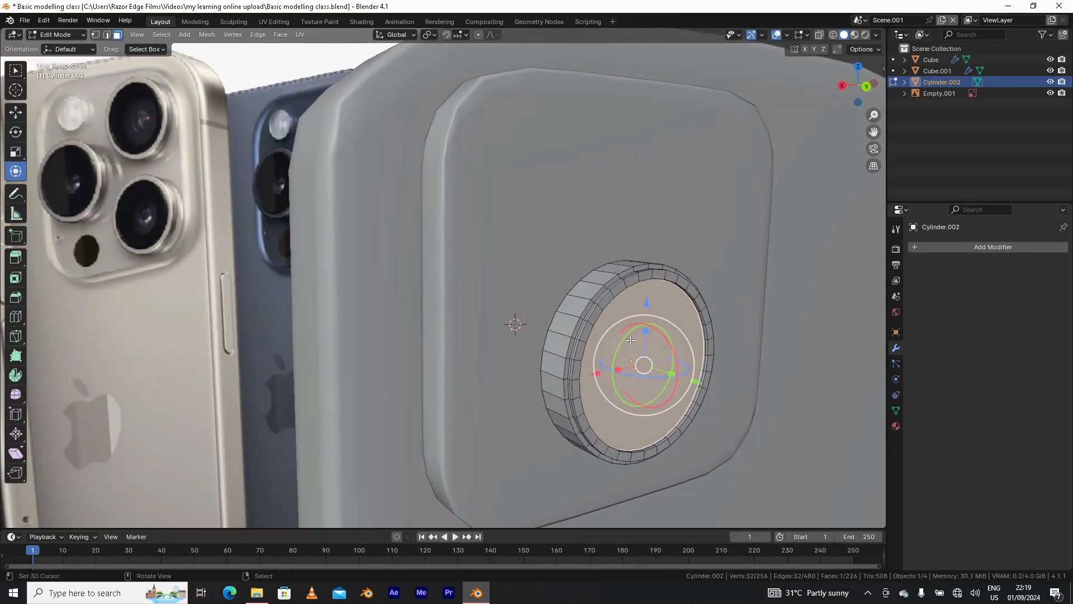
{"action": "key", "text": "e"}
{"action": "right_click", "coordinate": [729, 350]}
{"action": "key", "text": "s"}
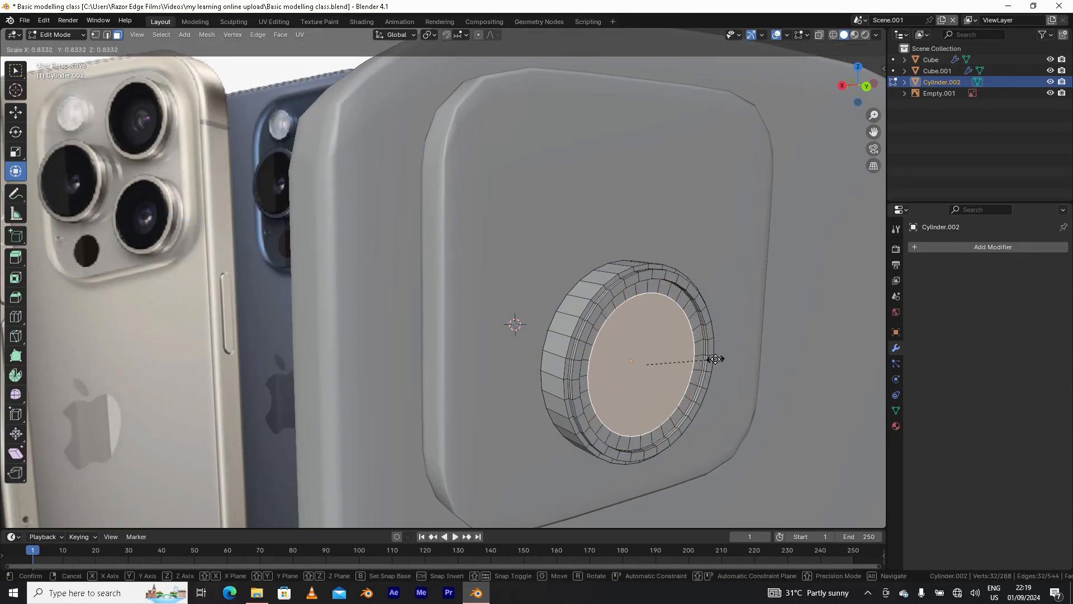
{"action": "right_click", "coordinate": [716, 358]}
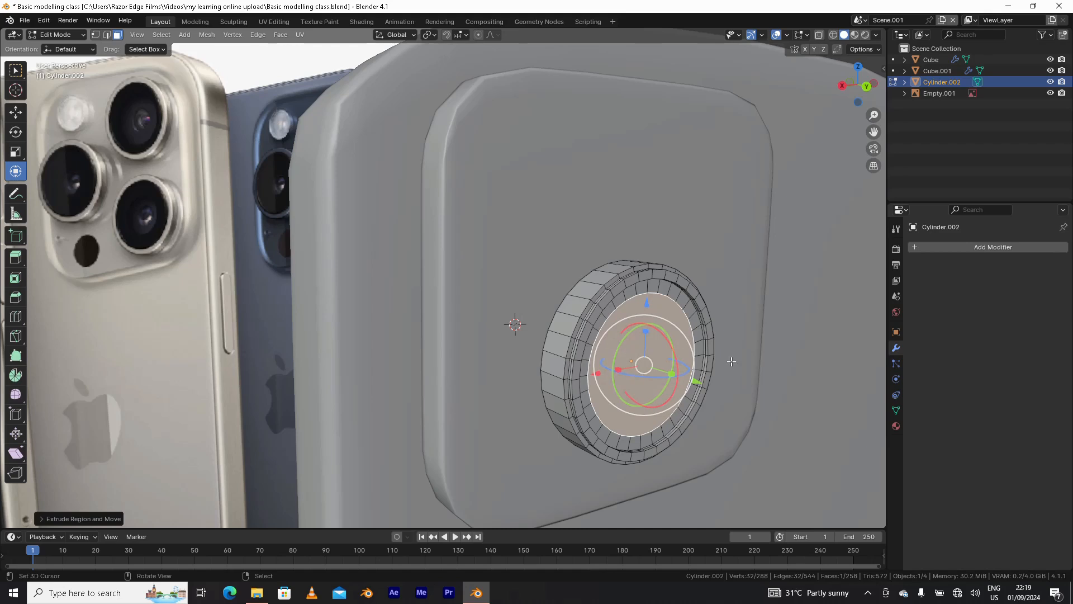
{"action": "key", "text": "s"}
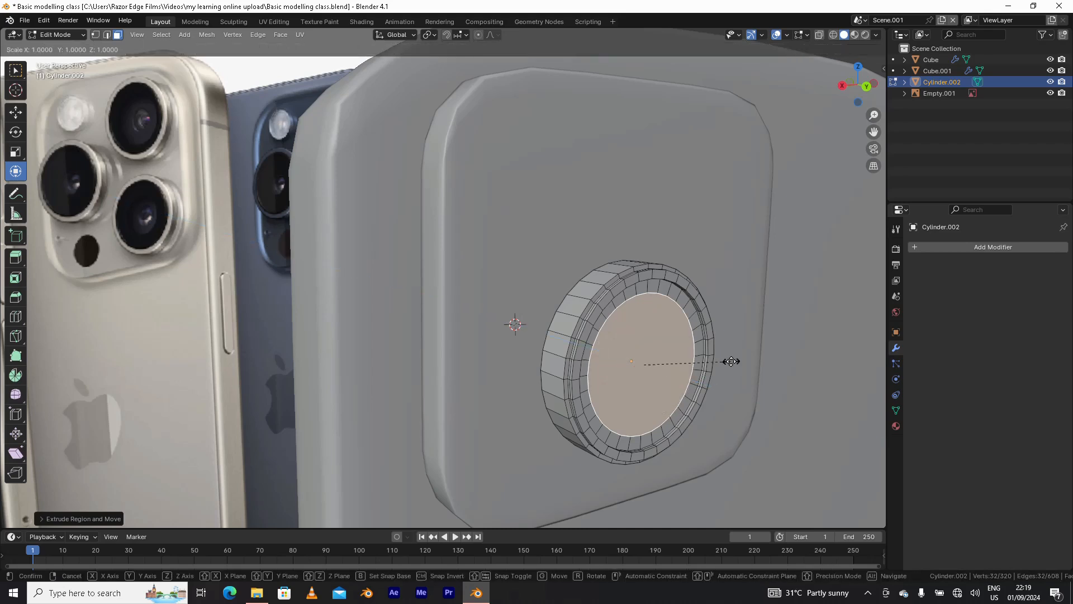
{"action": "left_click", "coordinate": [713, 369]}
- Extrude the lens's central face in place three more times, scaling it inward each time to leave a small central disc
{"action": "key", "text": "e"}
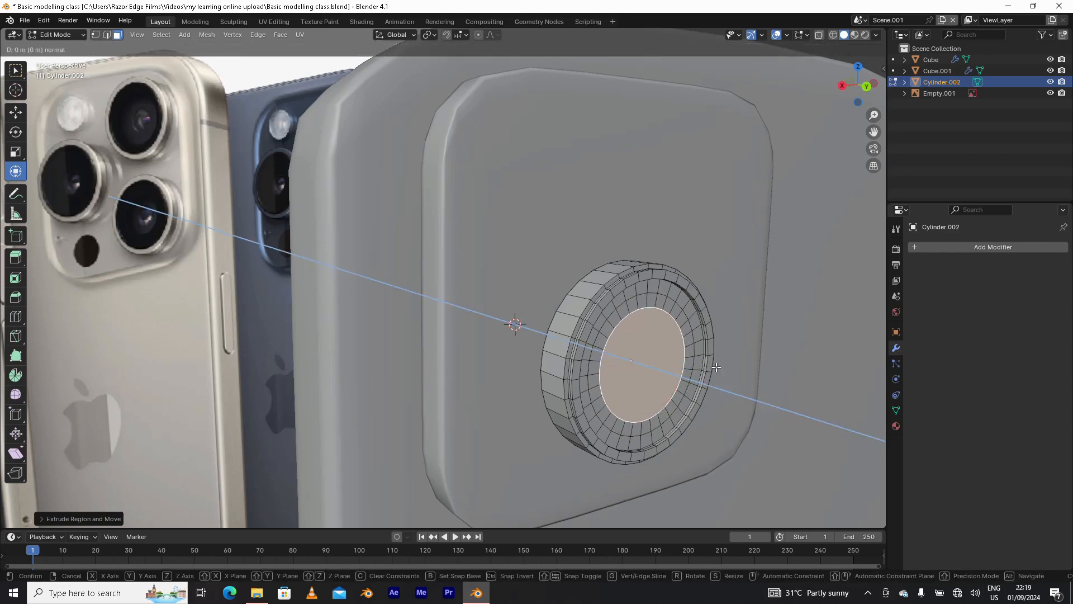
{"action": "key", "text": "s"}
{"action": "left_click", "coordinate": [695, 372]}
{"action": "key", "text": "e"}
{"action": "key", "text": "s"}
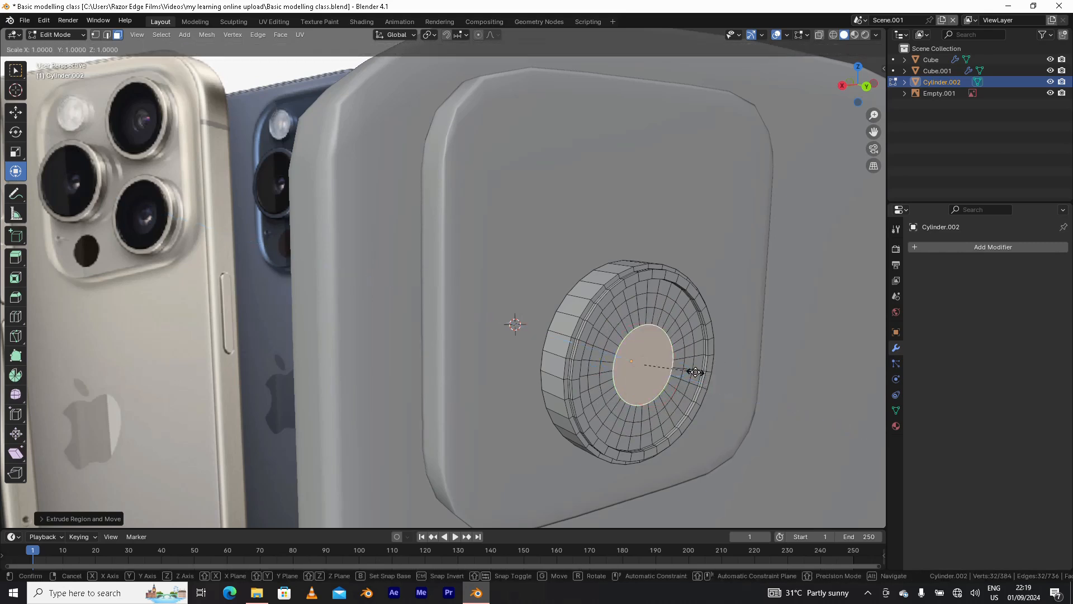
{"action": "left_click", "coordinate": [671, 382]}
{"action": "key", "text": "e"}
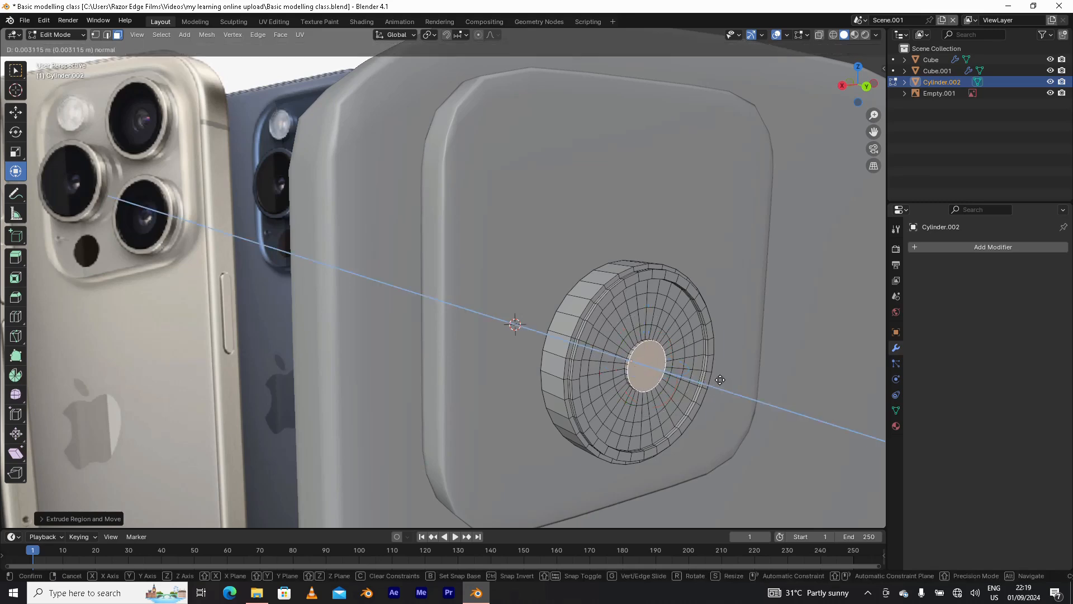
{"action": "key", "text": "s"}
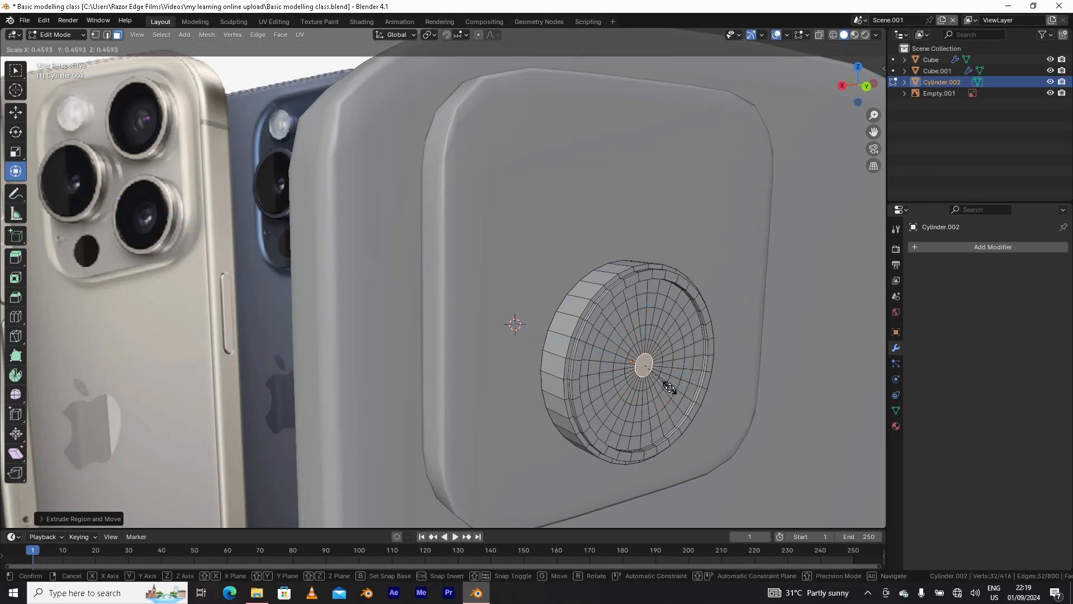
{"action": "left_click", "coordinate": [669, 386]}
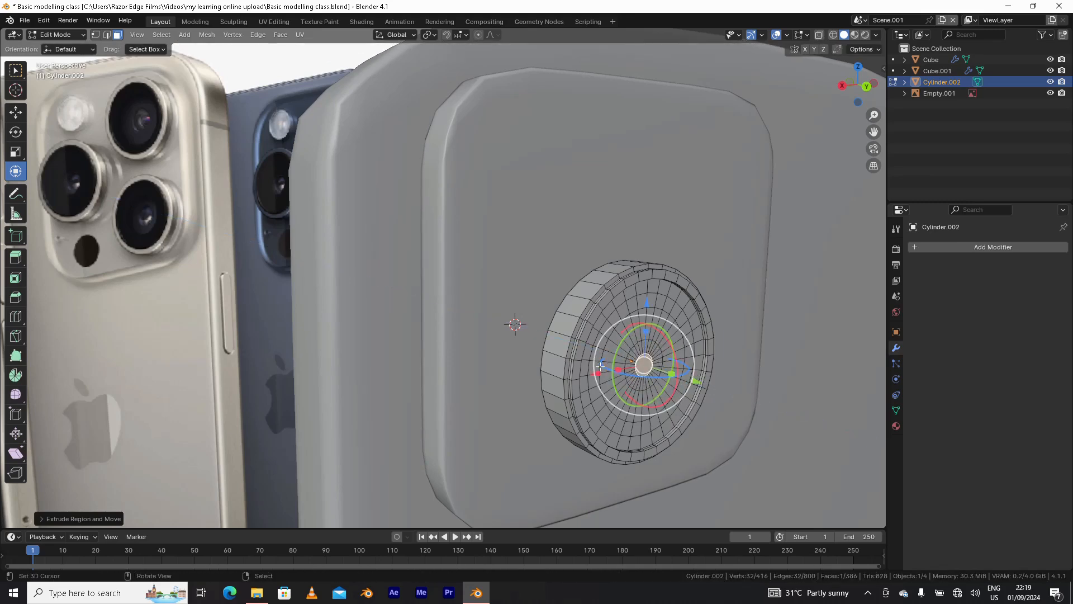
- Add a Subdivision Surface modifier to the lens cylinder
{"action": "middle_click_drag", "start_coordinate": [599, 366], "coordinate": [750, 301]}
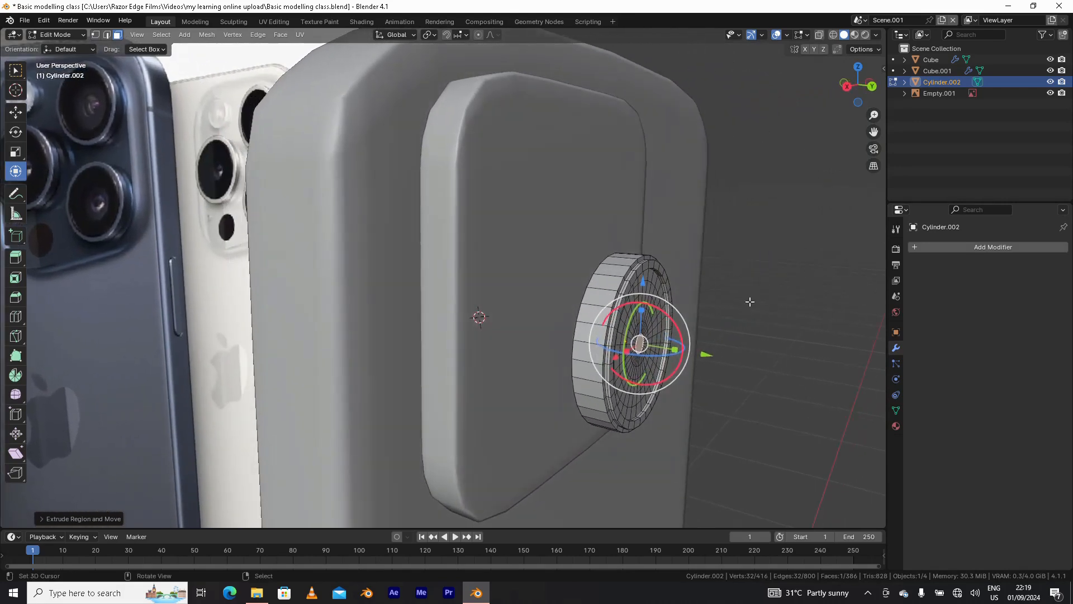
{"action": "left_click", "coordinate": [950, 247]}
{"action": "mouse_move", "coordinate": [950, 244]}
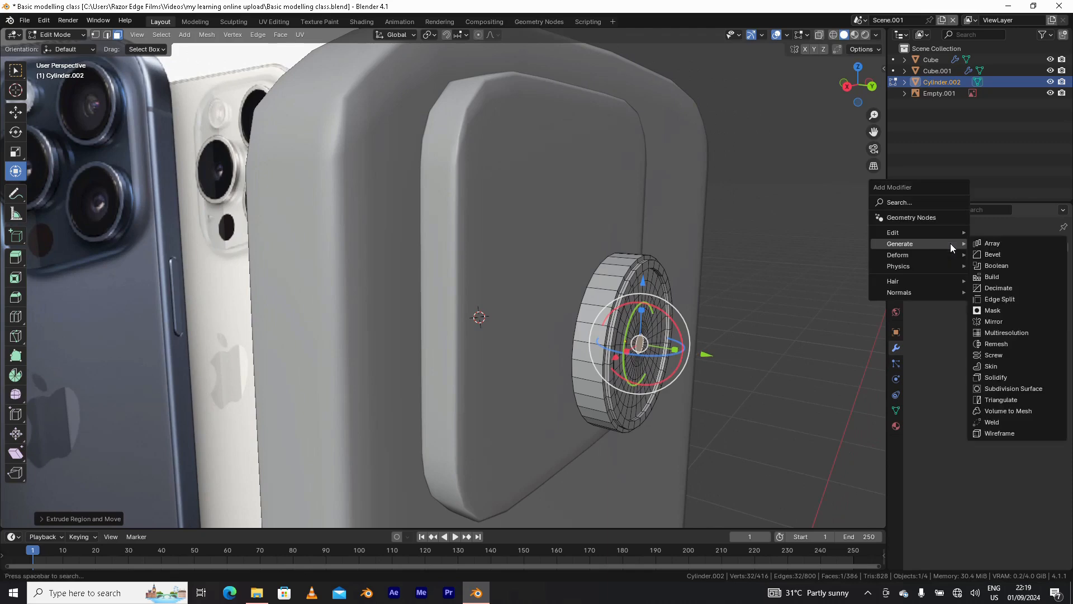
{"action": "left_click", "coordinate": [1004, 388]}
- Add two loop cuts around the lens's side wall, sliding one toward the back edge and one toward the front edge
{"action": "middle_click_drag", "start_coordinate": [642, 323], "coordinate": [595, 306]}
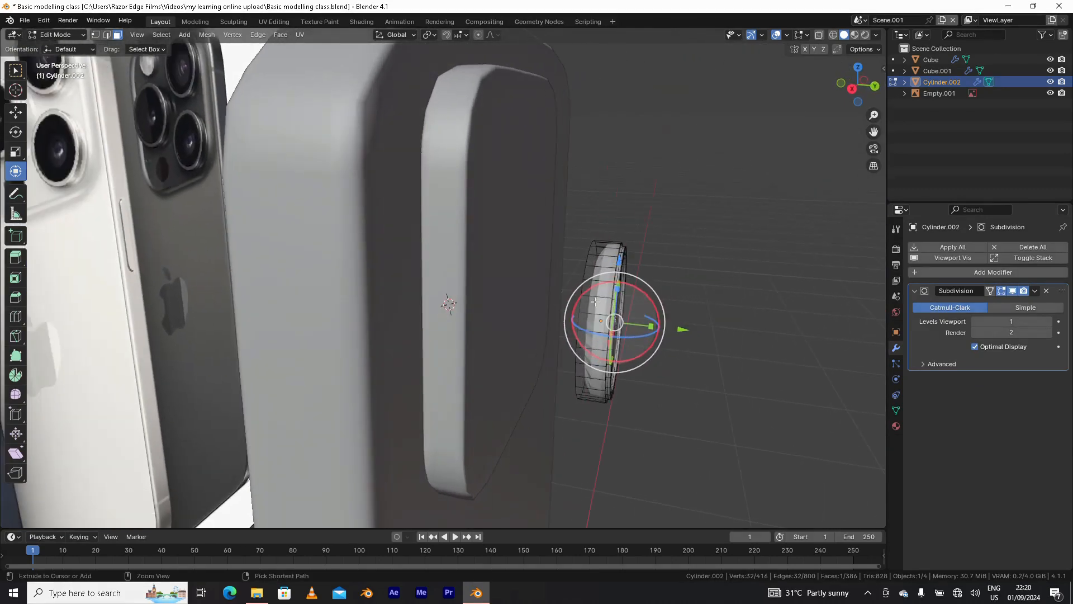
{"action": "key", "text": "ctrl+r"}
{"action": "left_click", "coordinate": [597, 288]}
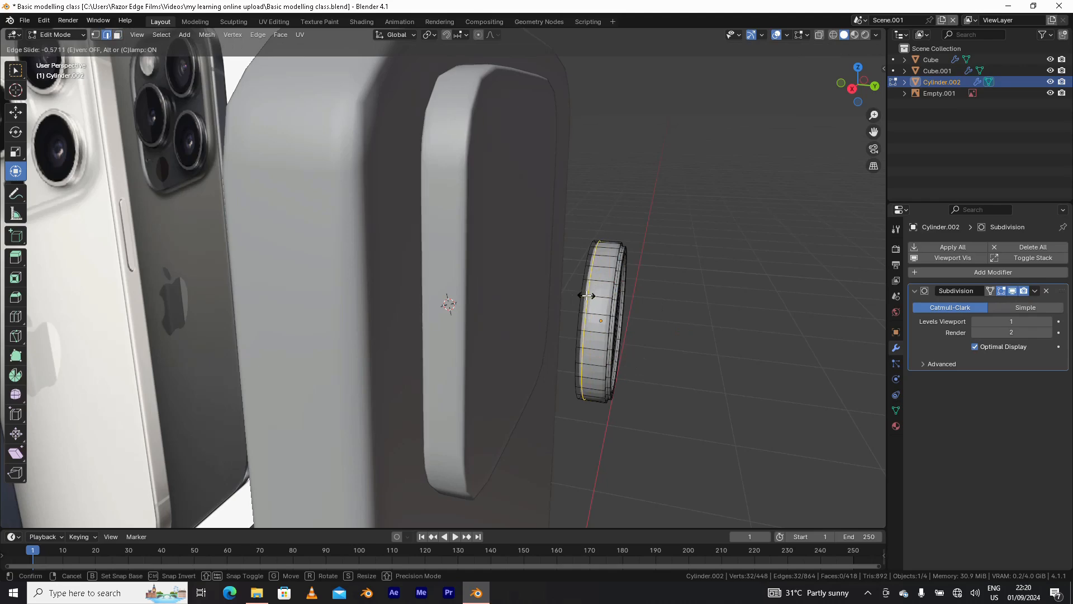
{"action": "left_click", "coordinate": [583, 297]}
{"action": "middle_click_drag", "start_coordinate": [583, 297], "coordinate": [636, 329]}
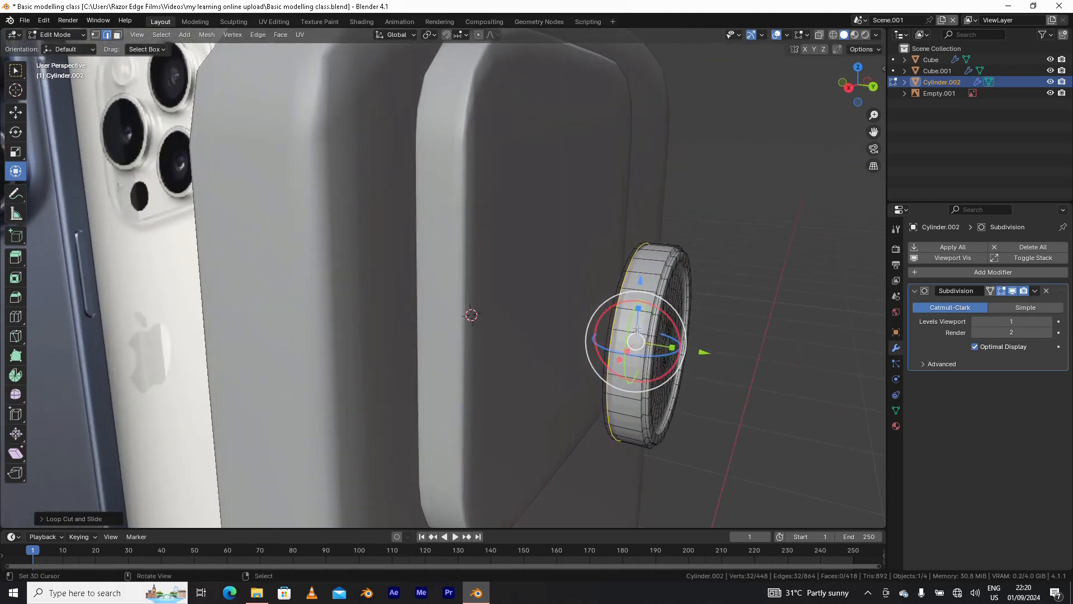
{"action": "key", "text": "ctrl+r"}
{"action": "left_click", "coordinate": [637, 330]}
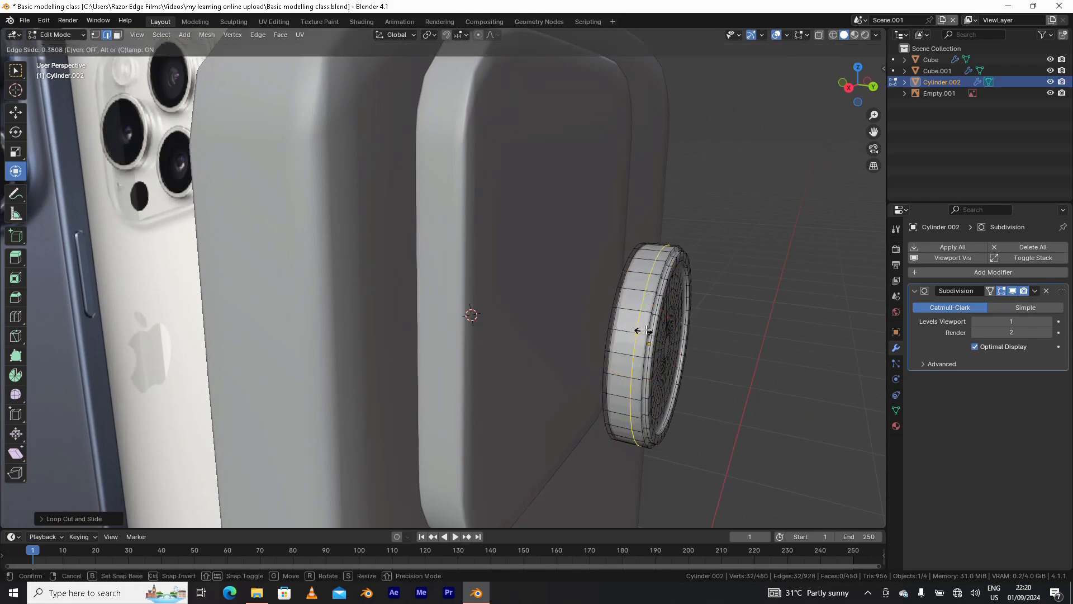
{"action": "left_click", "coordinate": [646, 328]}
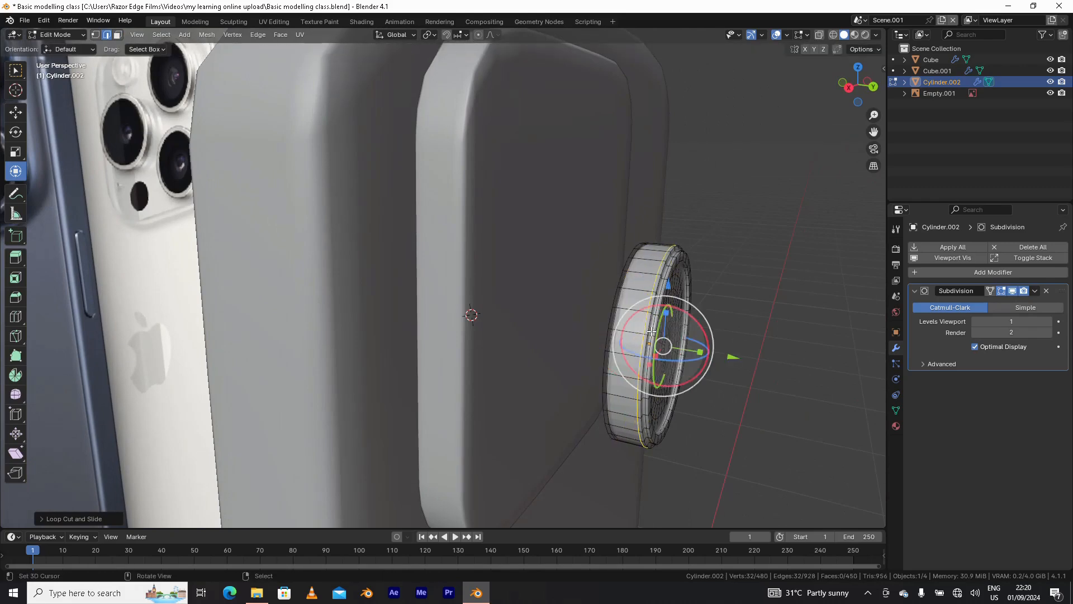
{"action": "middle_click_drag", "start_coordinate": [648, 329], "coordinate": [627, 318]}
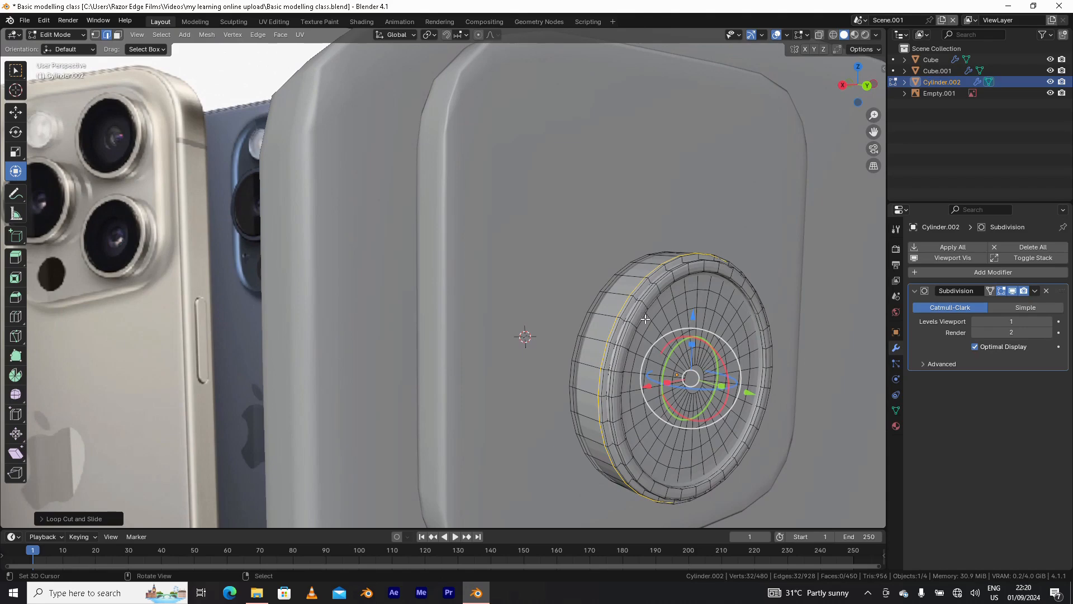
- Return to Object Mode and apply Shade Smooth to the lens
{"action": "key", "text": "ctrl+Tab"}
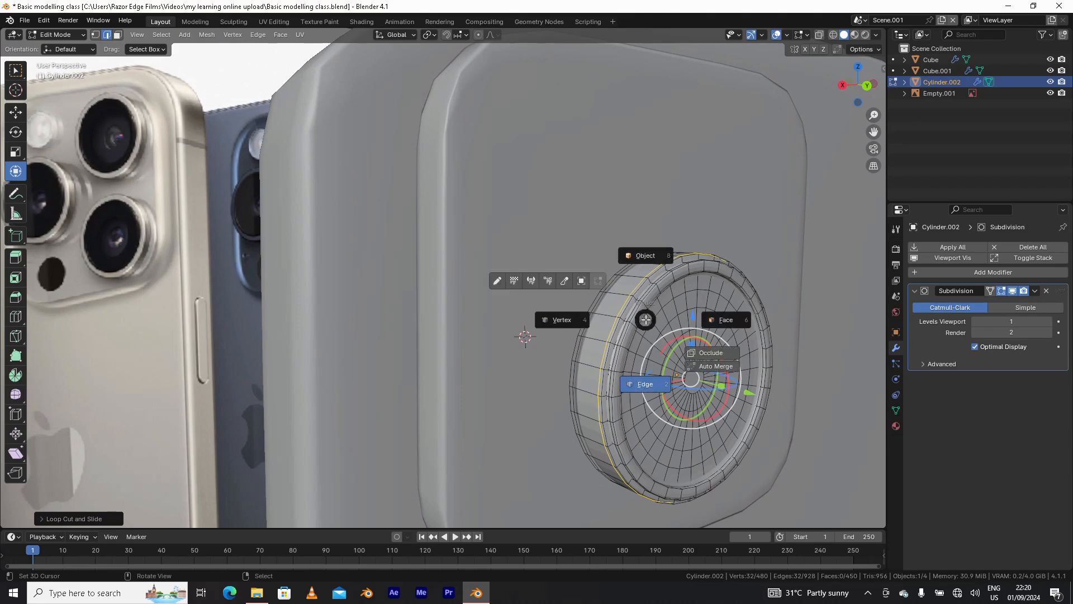
{"action": "left_click", "coordinate": [647, 254]}
{"action": "middle_click_drag", "start_coordinate": [647, 252], "coordinate": [464, 263]}
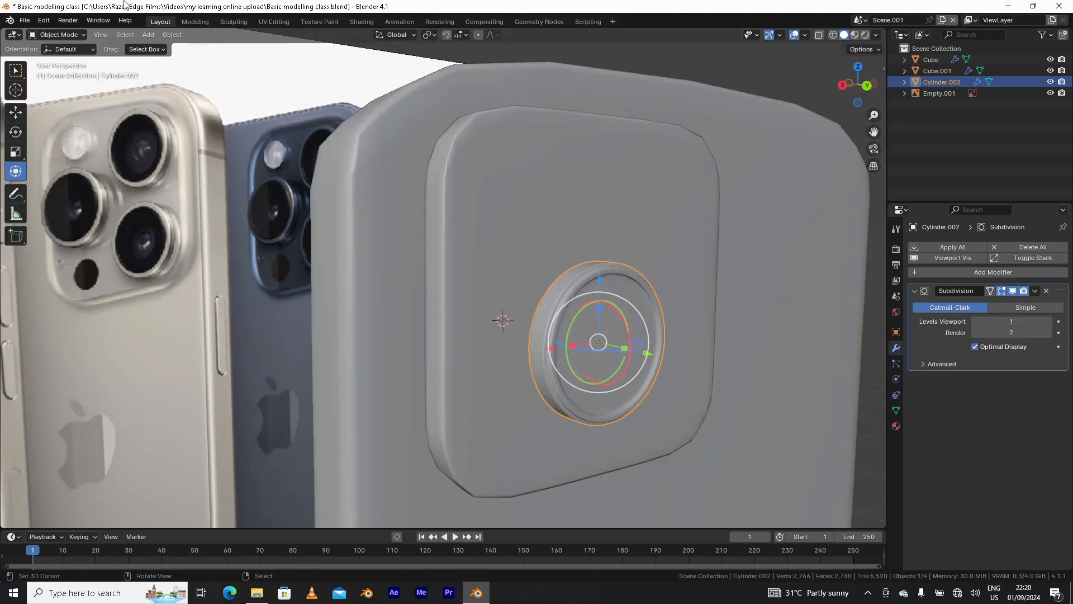
{"action": "left_click", "coordinate": [172, 34]}
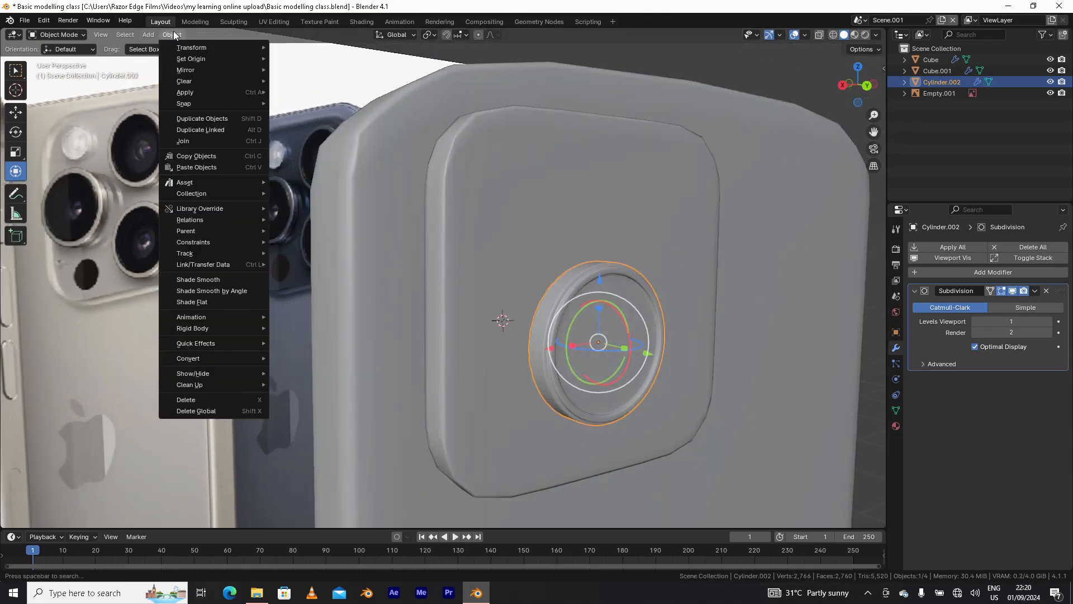
{"action": "left_click", "coordinate": [209, 280]}
- Move the lens back along the Y axis until it sits against the camera plate
{"action": "mouse_move", "coordinate": [556, 308]}
{"action": "middle_mouse_down"}
{"action": "mouse_move", "coordinate": [533, 317]}
{"action": "mouse_move", "coordinate": [557, 329]}
{"action": "mouse_move", "coordinate": [552, 321]}
{"action": "mouse_move", "coordinate": [568, 317]}
{"action": "middle_mouse_up"}
{"action": "left_click_drag", "start_coordinate": [652, 353], "coordinate": [589, 348]}
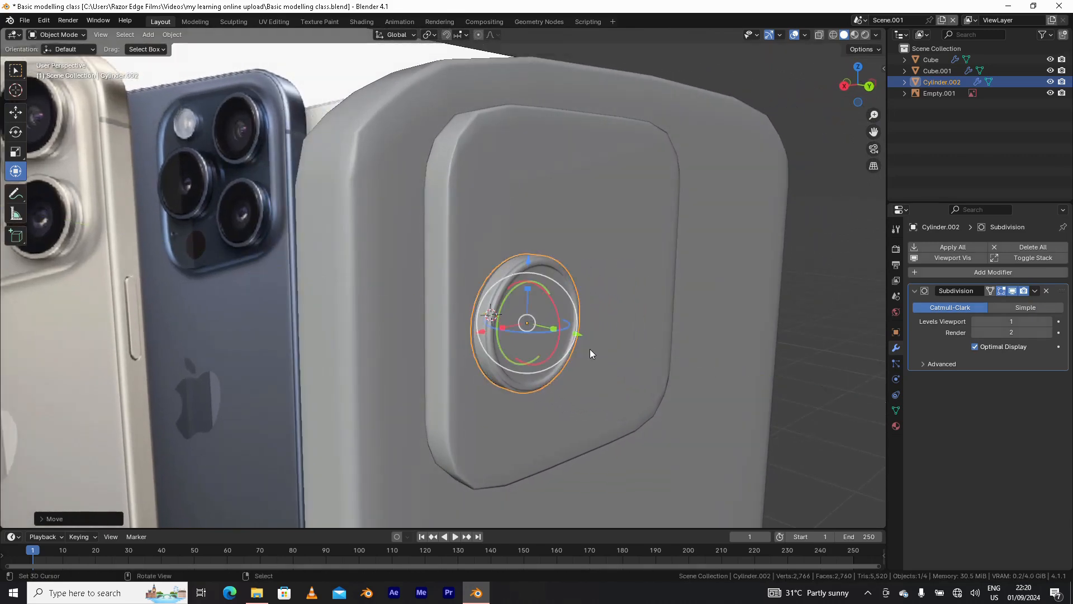
{"action": "mouse_move", "coordinate": [589, 349]}
{"action": "middle_mouse_down"}
{"action": "mouse_move", "coordinate": [572, 345]}
{"action": "mouse_move", "coordinate": [600, 346]}
{"action": "middle_mouse_up"}
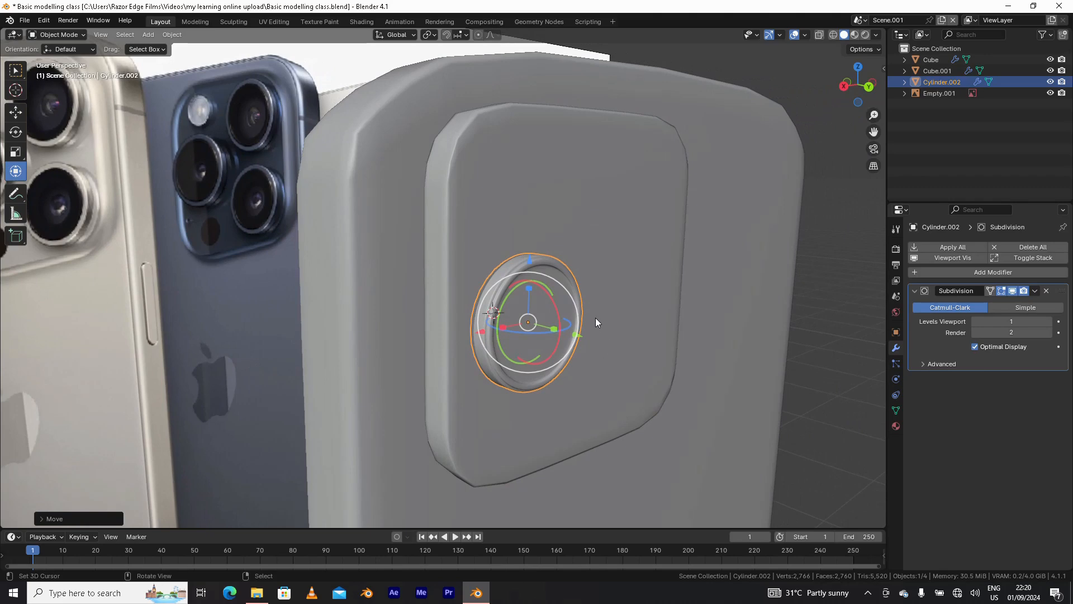
{"action": "middle_click_drag", "start_coordinate": [592, 319], "coordinate": [546, 280]}
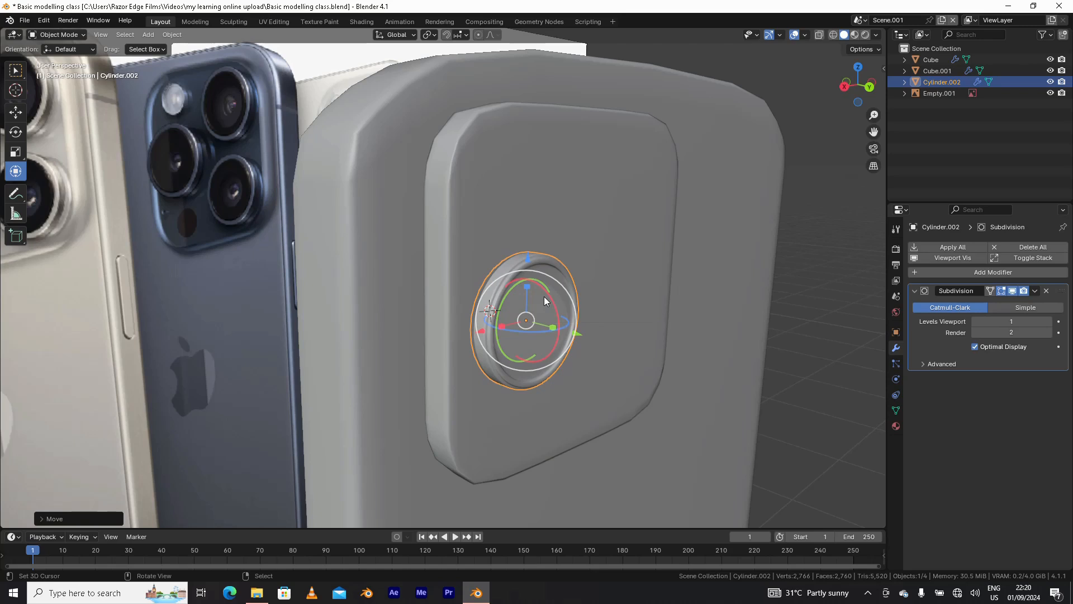
{"action": "key", "text": "shift+d"}
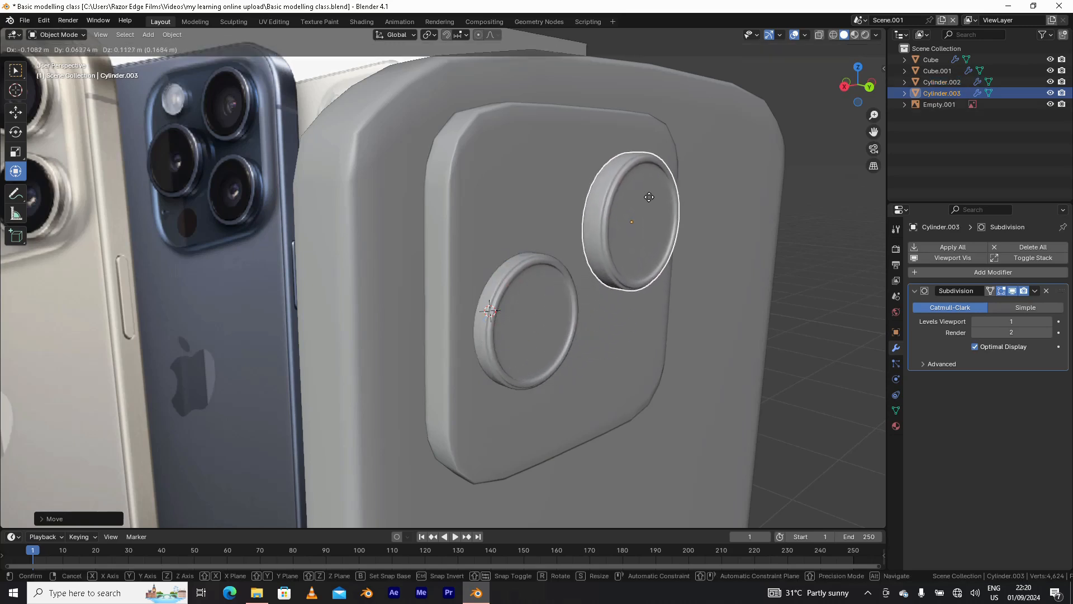
{"action": "left_click", "coordinate": [645, 188]}
{"action": "left_click", "coordinate": [522, 291]}
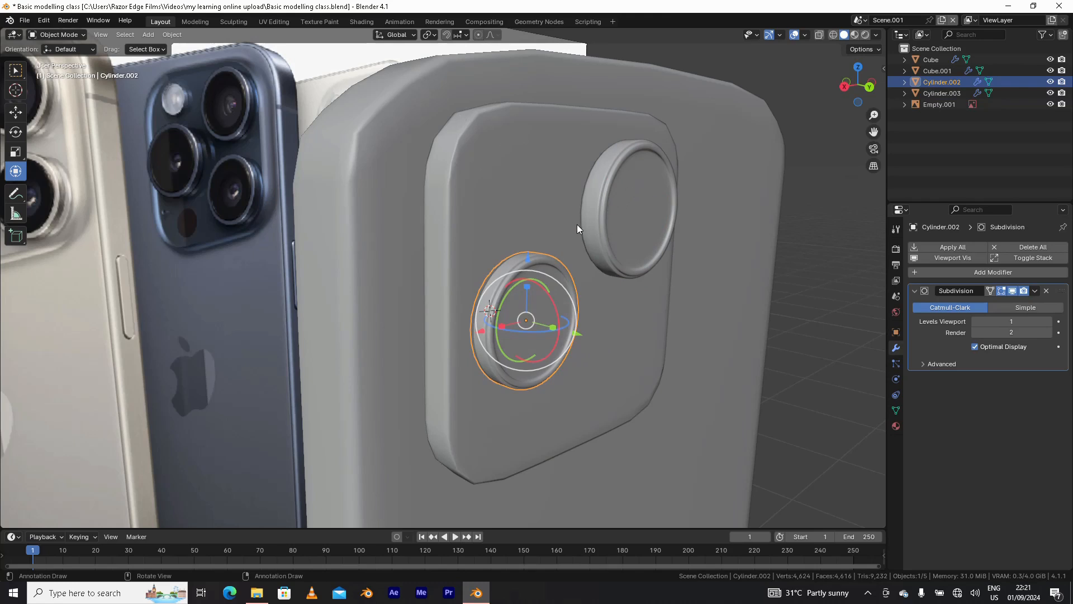
{"action": "key", "text": "ctrl+z"}
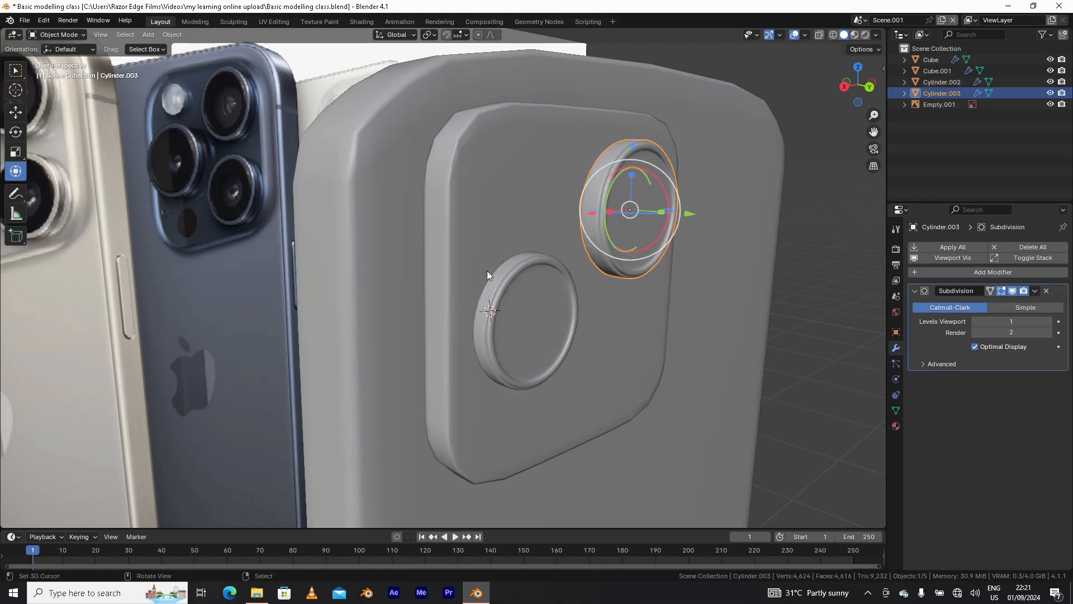
{"action": "key", "text": "ctrl+z"}
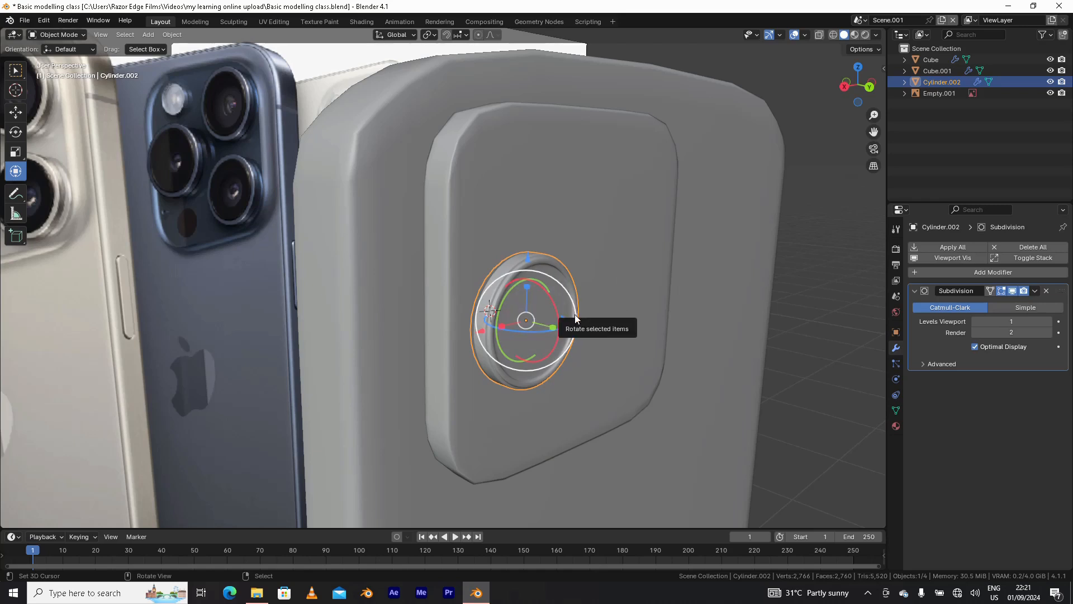
- Make a linked duplicate of the lens and move it along X and Z to the camera plate's upper corner diagonally opposite
{"action": "key", "text": "shift+d"}
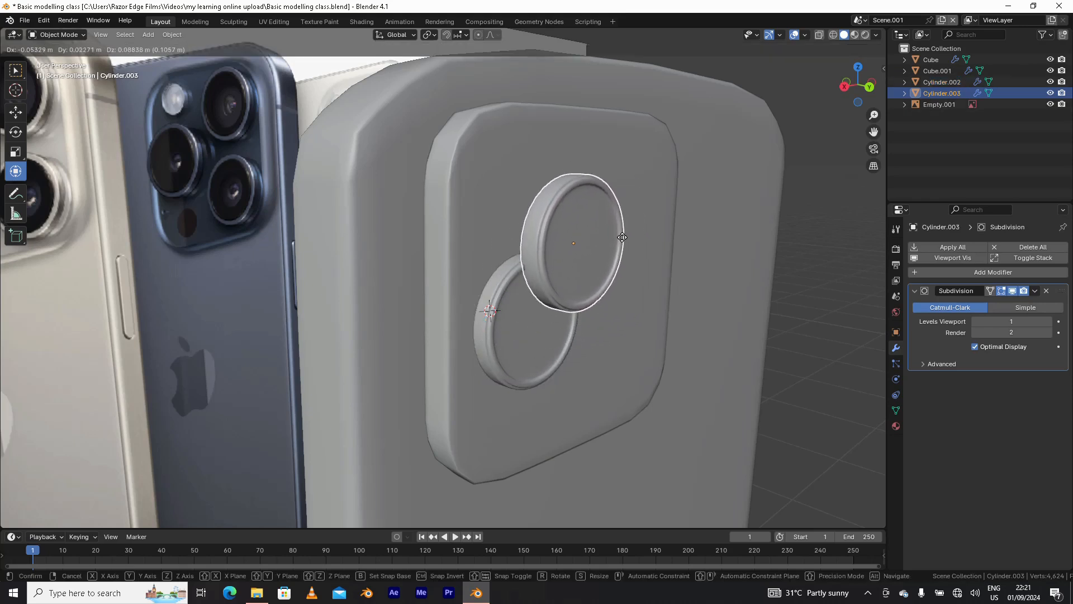
{"action": "right_click", "coordinate": [623, 238]}
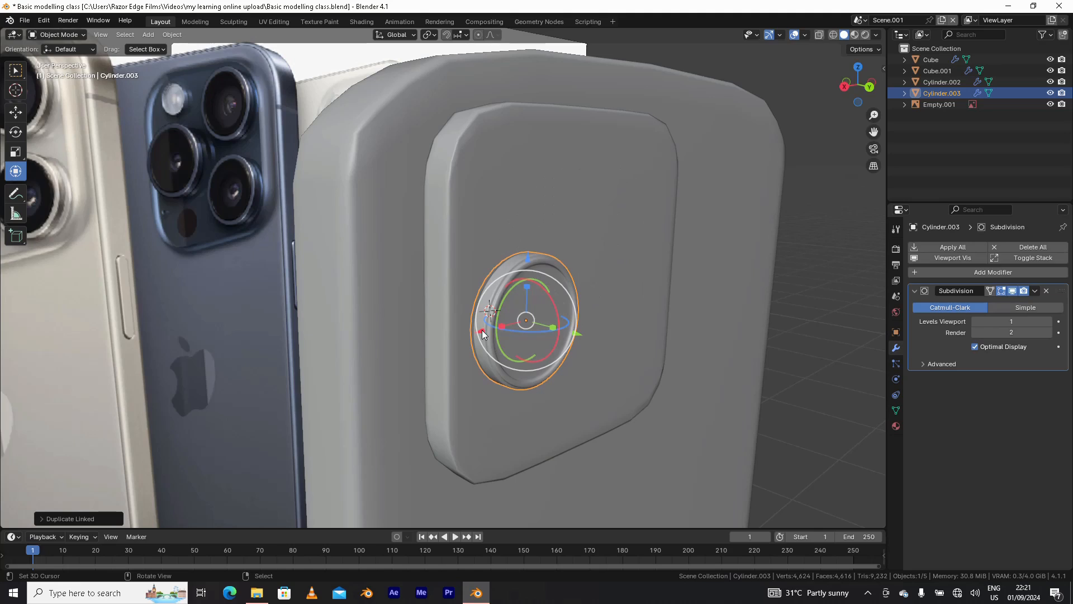
{"action": "left_click_drag", "start_coordinate": [483, 331], "coordinate": [598, 303]}
{"action": "left_click_drag", "start_coordinate": [637, 231], "coordinate": [634, 134]}
{"action": "middle_click_drag", "start_coordinate": [626, 212], "coordinate": [596, 215]}
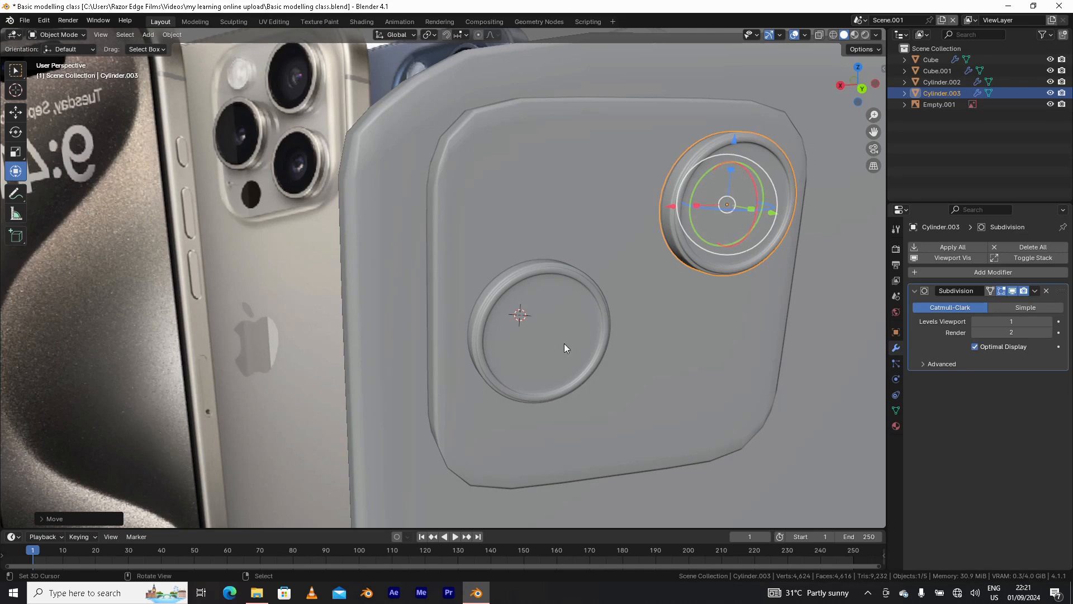
- Scale up the duplicated lens slightly in the camera plate's upper corner
{"action": "middle_click_drag", "start_coordinate": [656, 319], "coordinate": [695, 274]}
{"action": "key", "text": "s"}
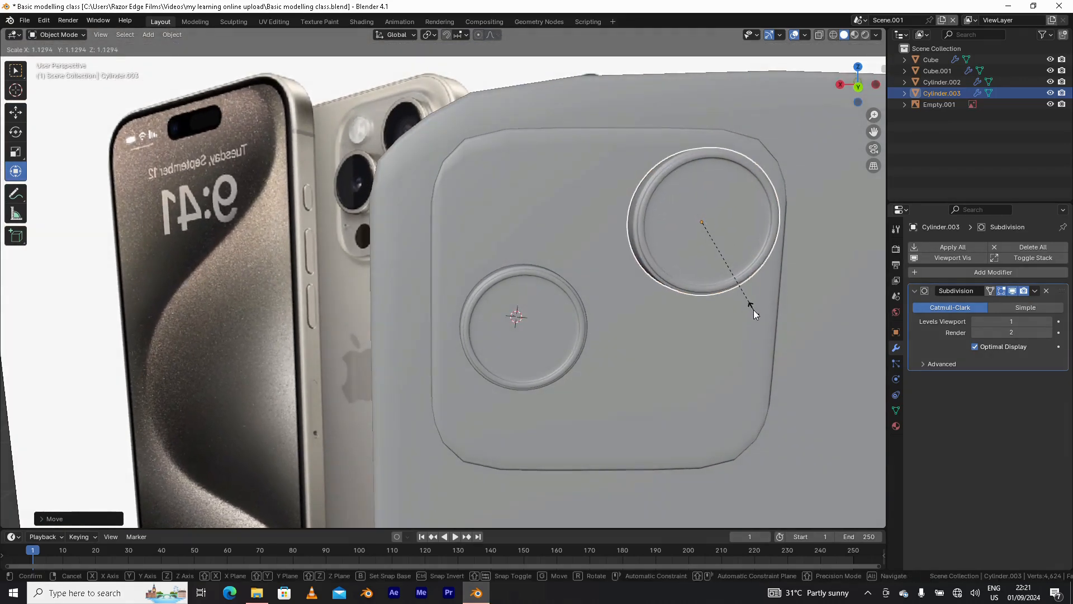
{"action": "left_click", "coordinate": [759, 311]}
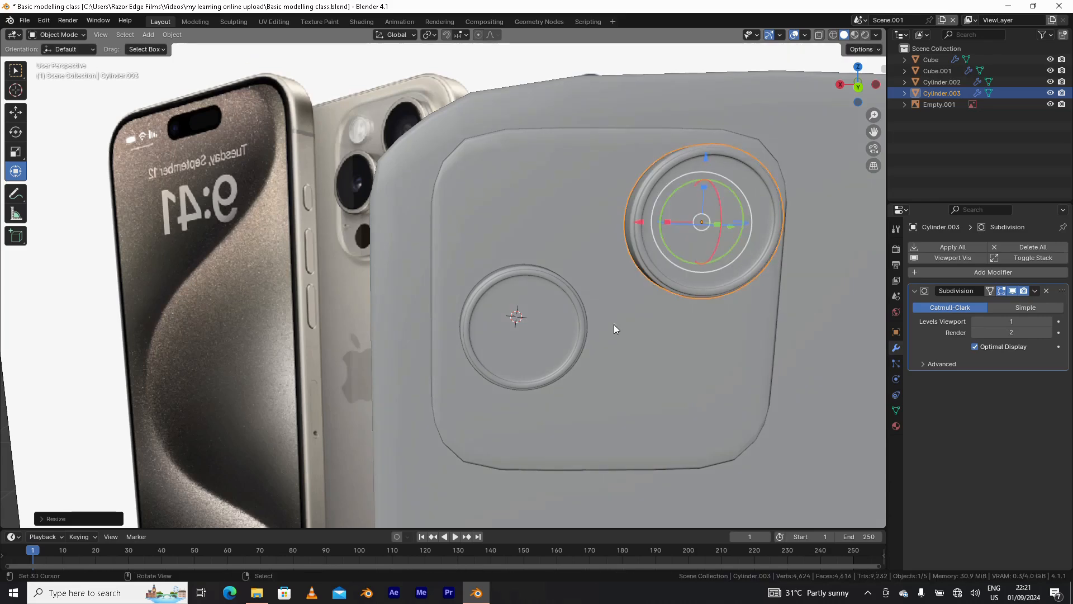
{"action": "left_click", "coordinate": [536, 324]}
{"action": "mouse_move", "coordinate": [535, 320]}
{"action": "middle_mouse_down"}
{"action": "mouse_move", "coordinate": [588, 322]}
{"action": "mouse_move", "coordinate": [548, 304]}
{"action": "middle_mouse_up"}
{"action": "key", "text": "ctrl+Tab"}
{"action": "left_click", "coordinate": [542, 242]}
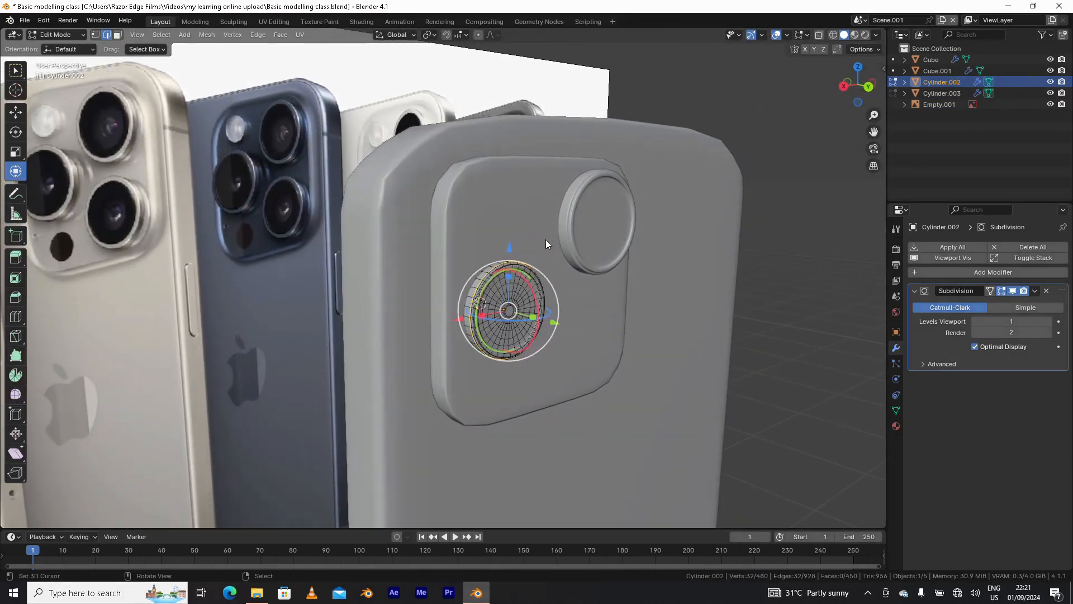
{"action": "right_click", "coordinate": [516, 296]}
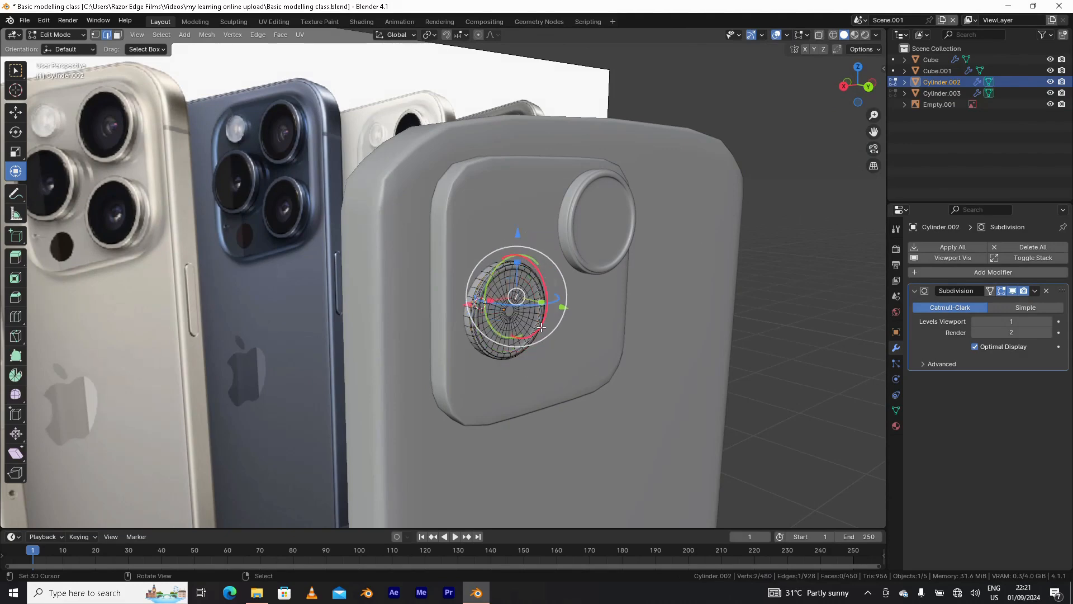
{"action": "key", "text": "g"}
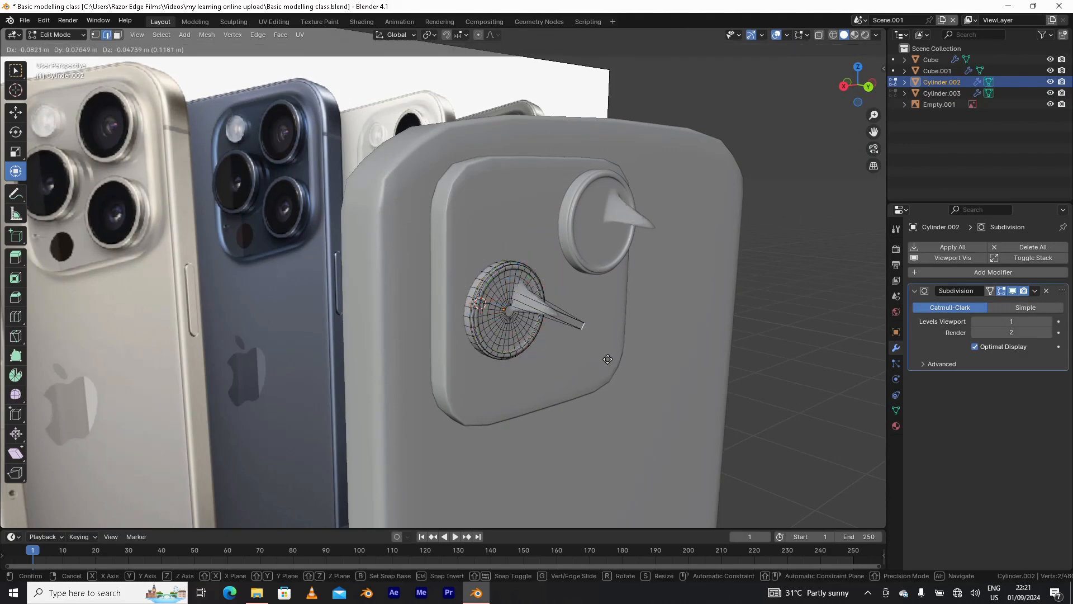
{"action": "right_click", "coordinate": [550, 315]}
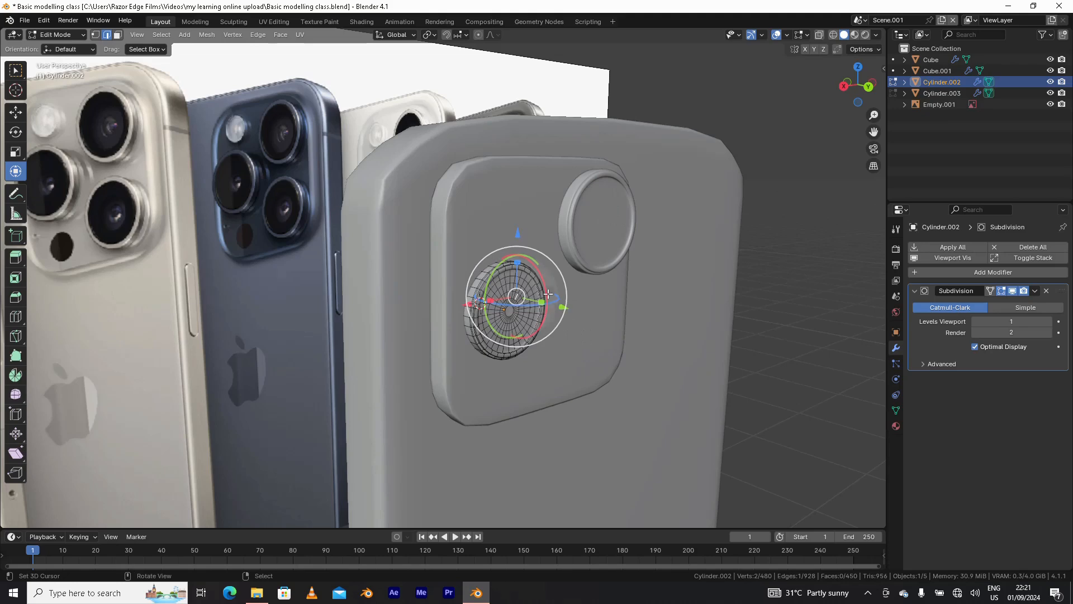
{"action": "key", "text": "ctrl+Tab"}
{"action": "left_click", "coordinate": [550, 220]}
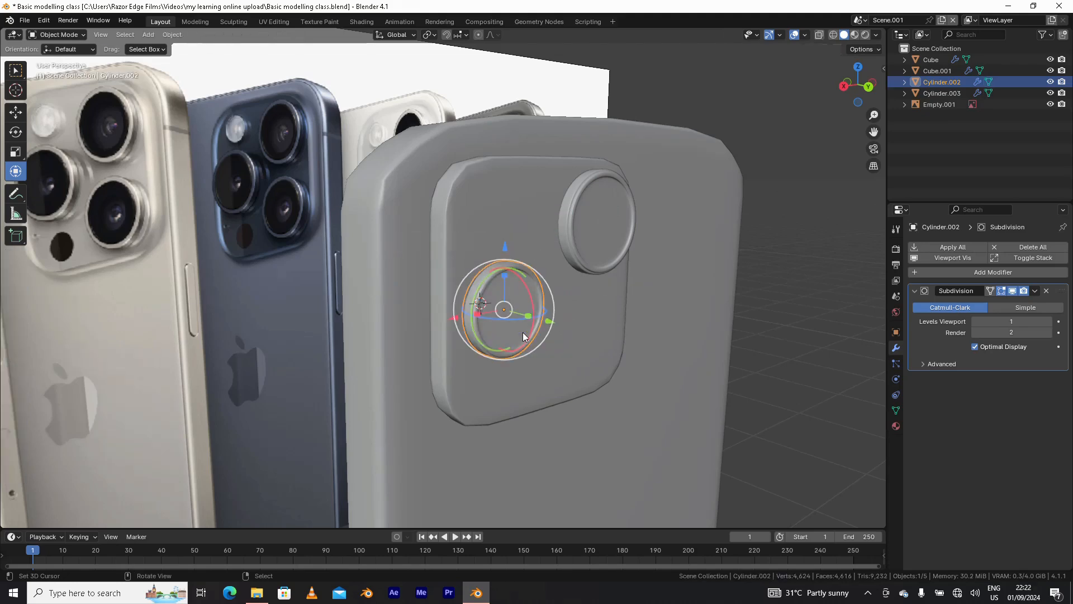
- Scale the original lens up to about 1.2 times its size
{"action": "middle_click_drag", "start_coordinate": [522, 332], "coordinate": [571, 333]}
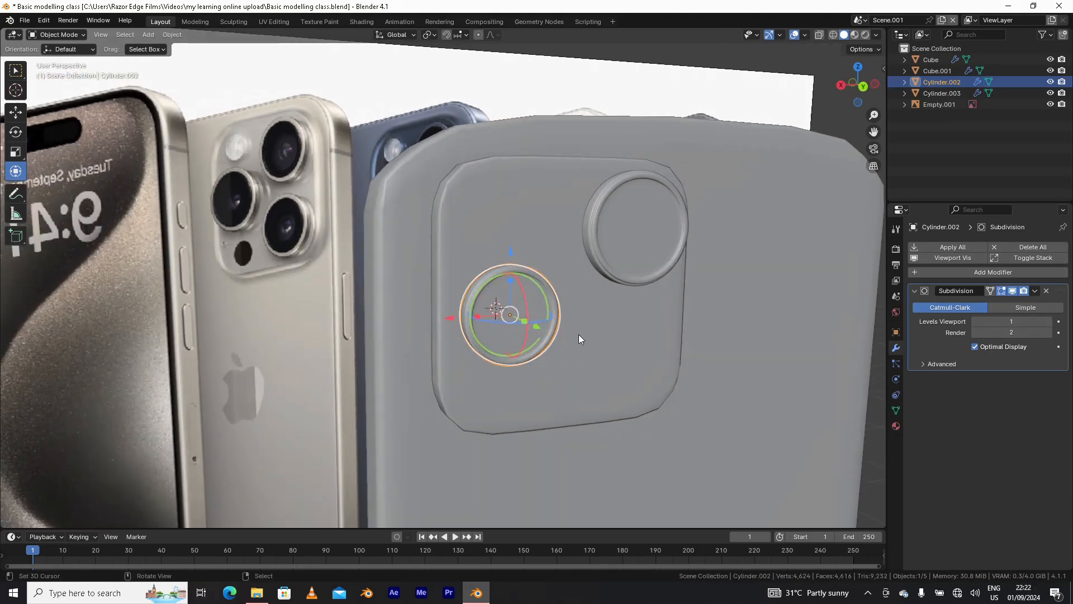
{"action": "key", "text": "s"}
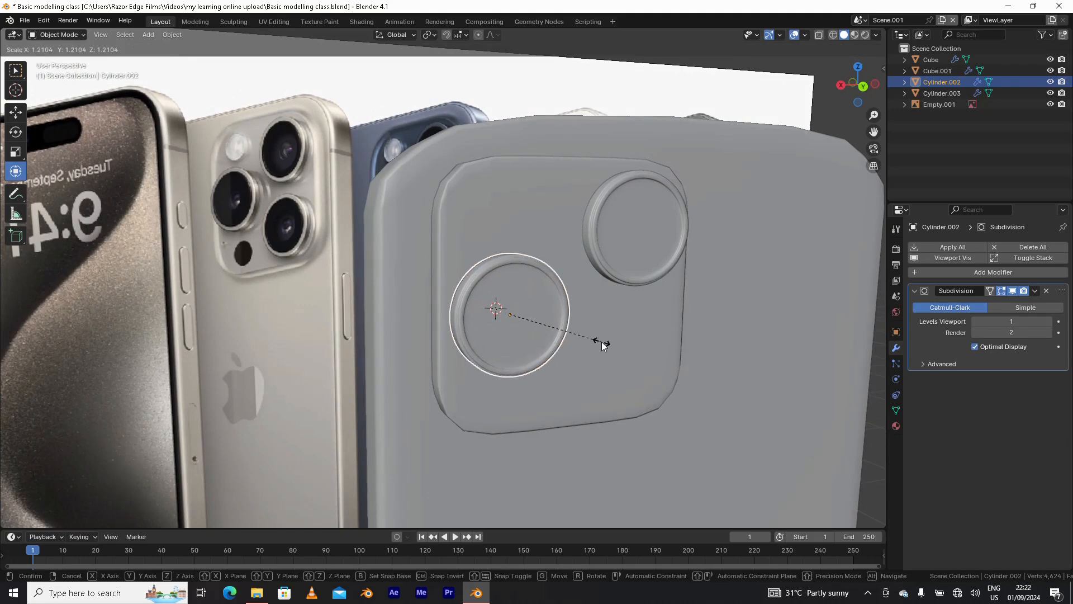
{"action": "left_click", "coordinate": [607, 344]}
- Shift the original lens slightly along the X axis and raise it along the Z axis on the camera plate
{"action": "middle_click_drag", "start_coordinate": [609, 344], "coordinate": [500, 319]}
{"action": "key", "text": "g"}
{"action": "key", "text": "x"}
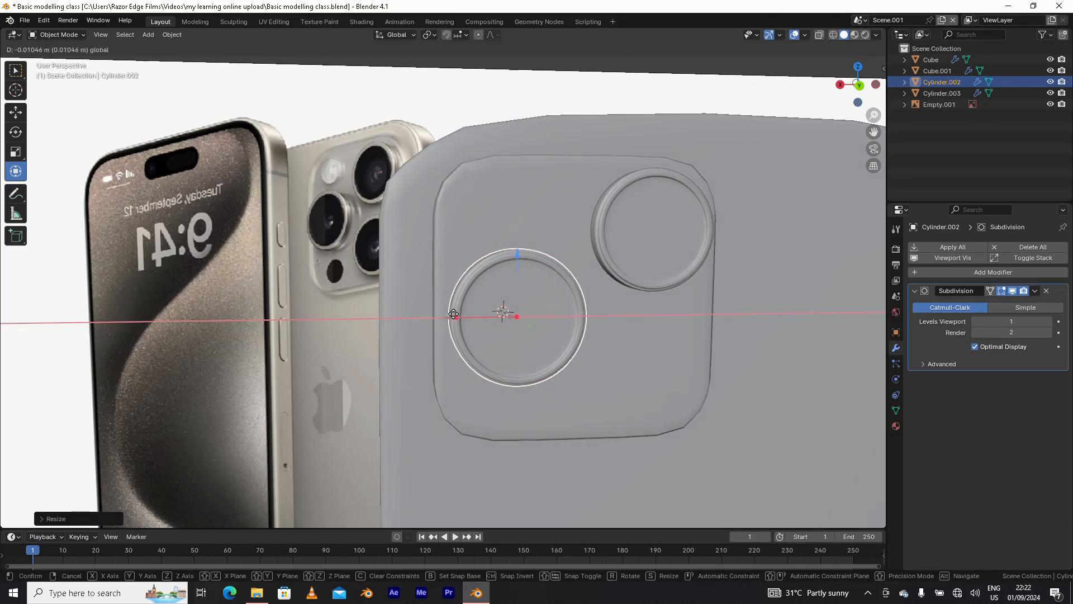
{"action": "left_click", "coordinate": [490, 267]}
{"action": "key", "text": "g"}
{"action": "key", "text": "z"}
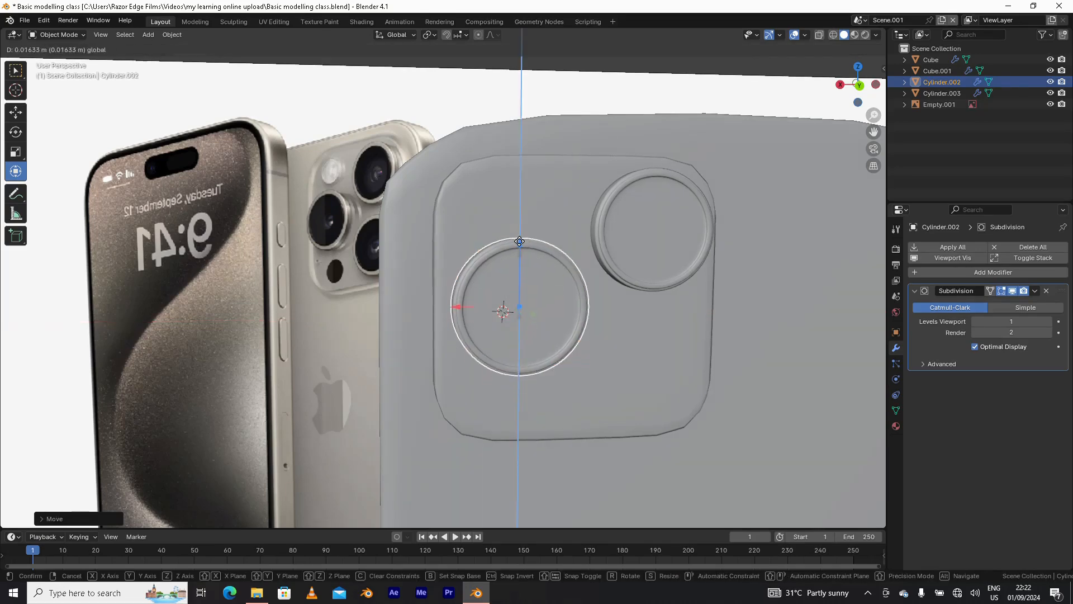
{"action": "left_click", "coordinate": [521, 241]}
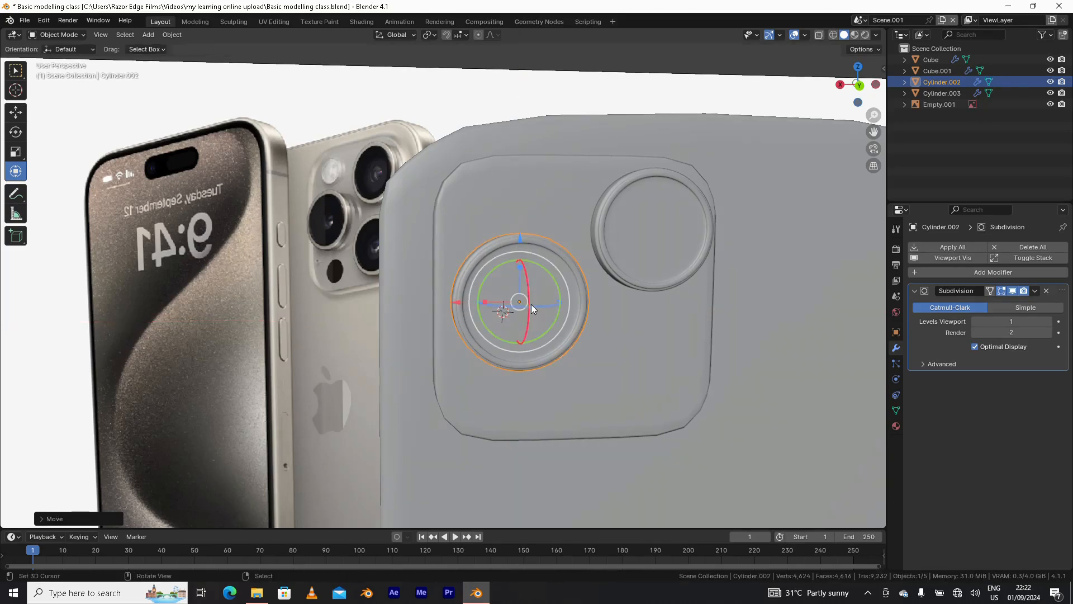
- Make a linked duplicate of the large lens and move it along Z and X to the camera plate's lower corner, beneath the upper-corner lens
{"action": "key", "text": "alt+d"}
{"action": "right_click", "coordinate": [532, 306]}
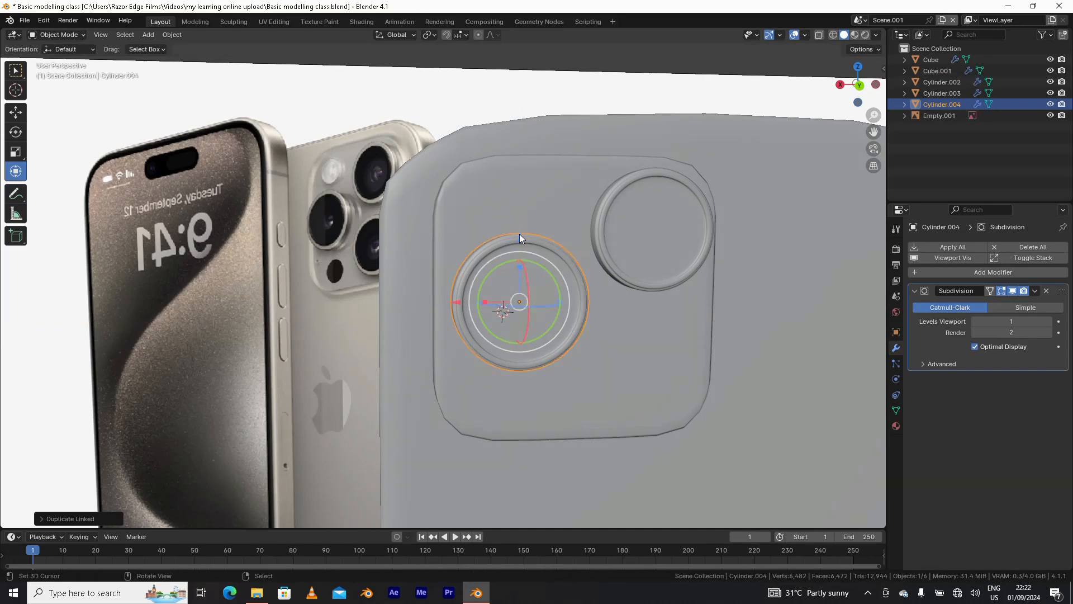
{"action": "left_click_drag", "start_coordinate": [519, 234], "coordinate": [516, 355]}
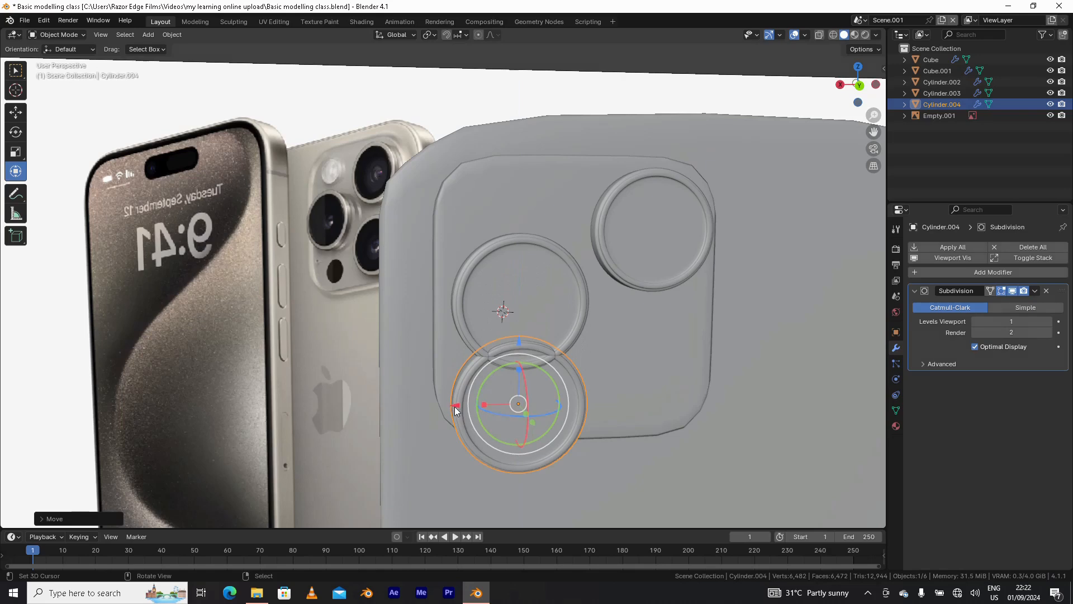
{"action": "left_click_drag", "start_coordinate": [456, 406], "coordinate": [579, 402]}
{"action": "left_click_drag", "start_coordinate": [647, 338], "coordinate": [644, 313]}
{"action": "middle_click_drag", "start_coordinate": [644, 313], "coordinate": [592, 341]}
{"action": "middle_click_drag", "start_coordinate": [522, 323], "coordinate": [534, 328]}
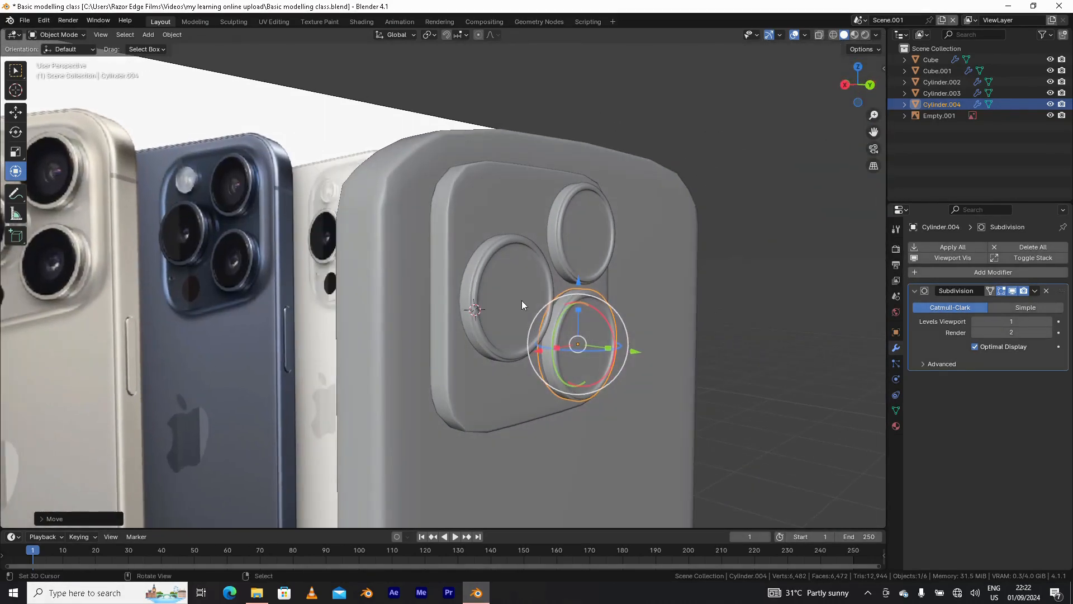
{"action": "middle_click_drag", "start_coordinate": [508, 266], "coordinate": [512, 266]}
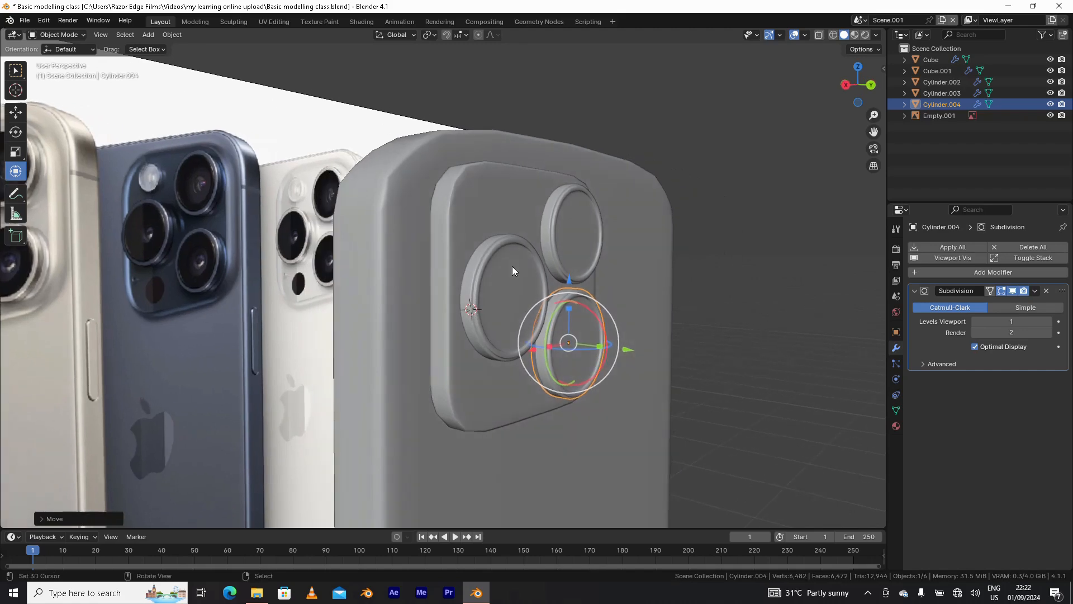
- Duplicate the original lens as an independent copy, raise it along Z above the original, and scale it down to a small flash-sized disc
{"action": "left_click", "coordinate": [512, 260]}
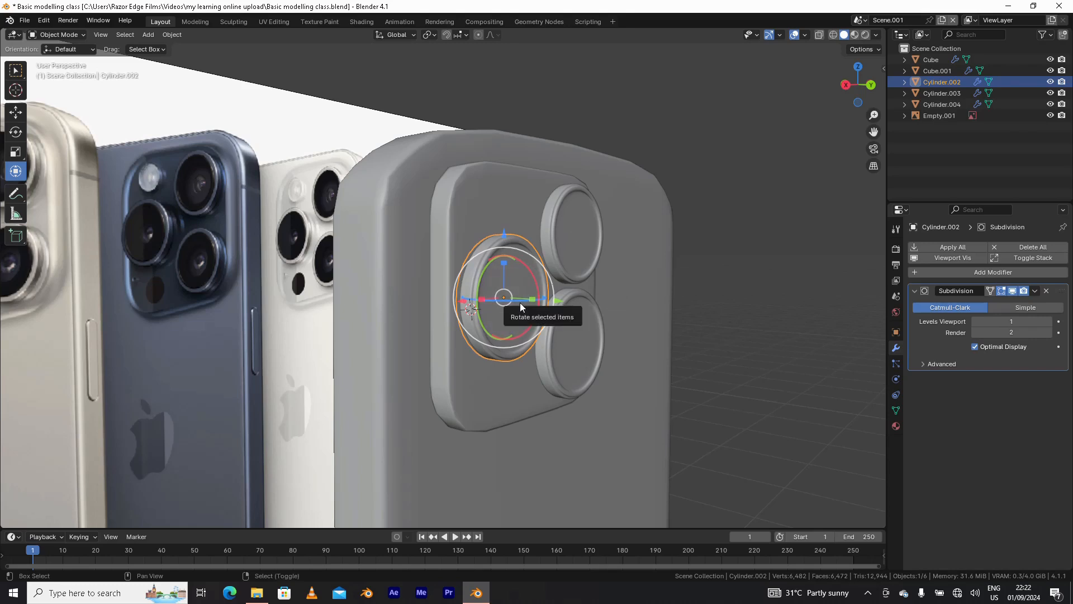
{"action": "key", "text": "shift+d"}
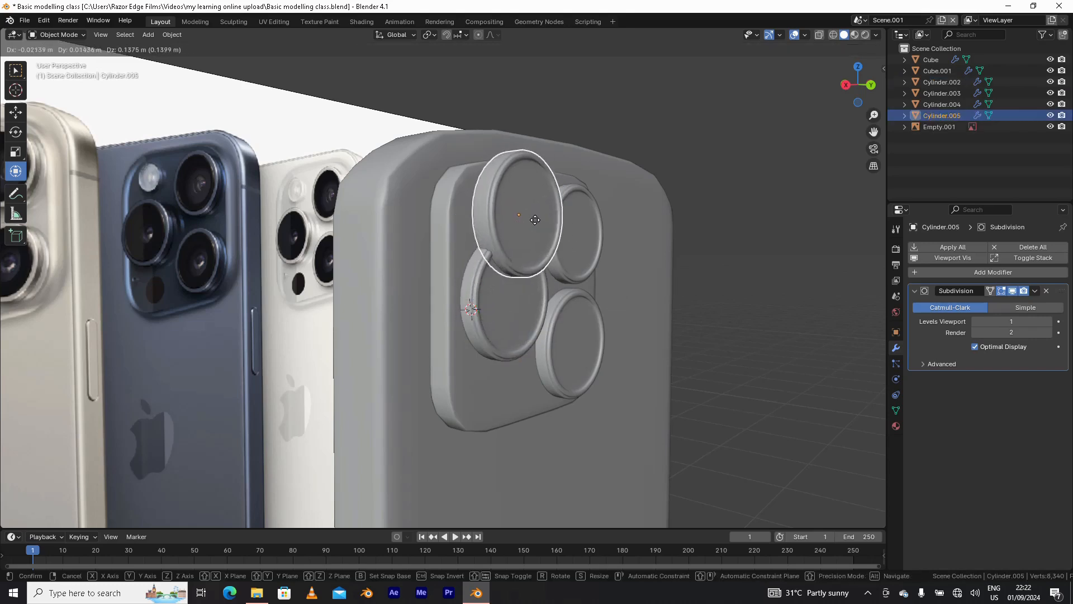
{"action": "right_click", "coordinate": [531, 221]}
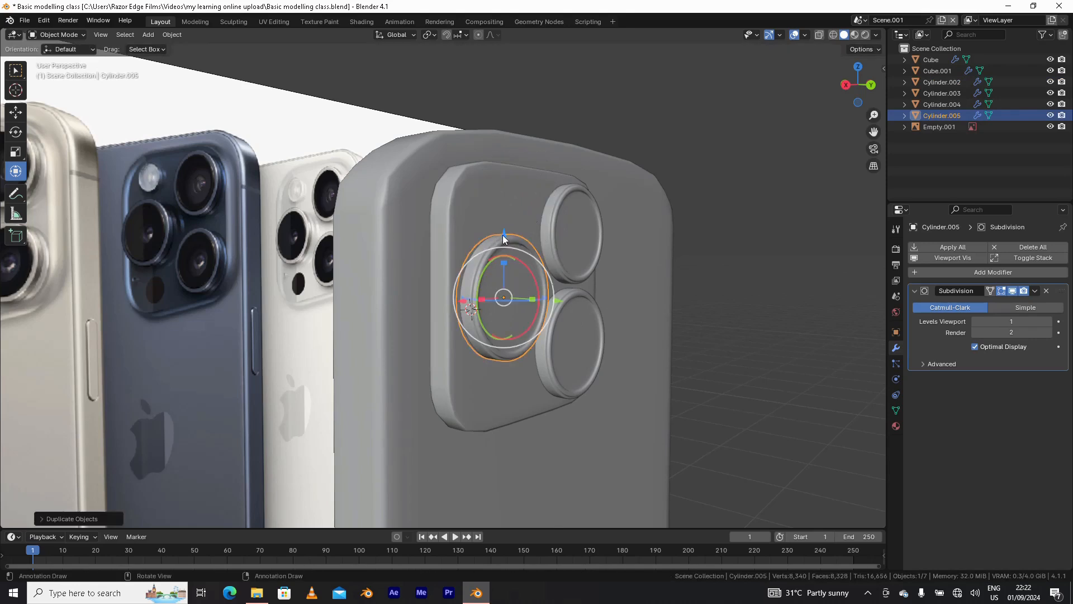
{"action": "left_click_drag", "start_coordinate": [504, 238], "coordinate": [489, 152]}
{"action": "key", "text": "s"}
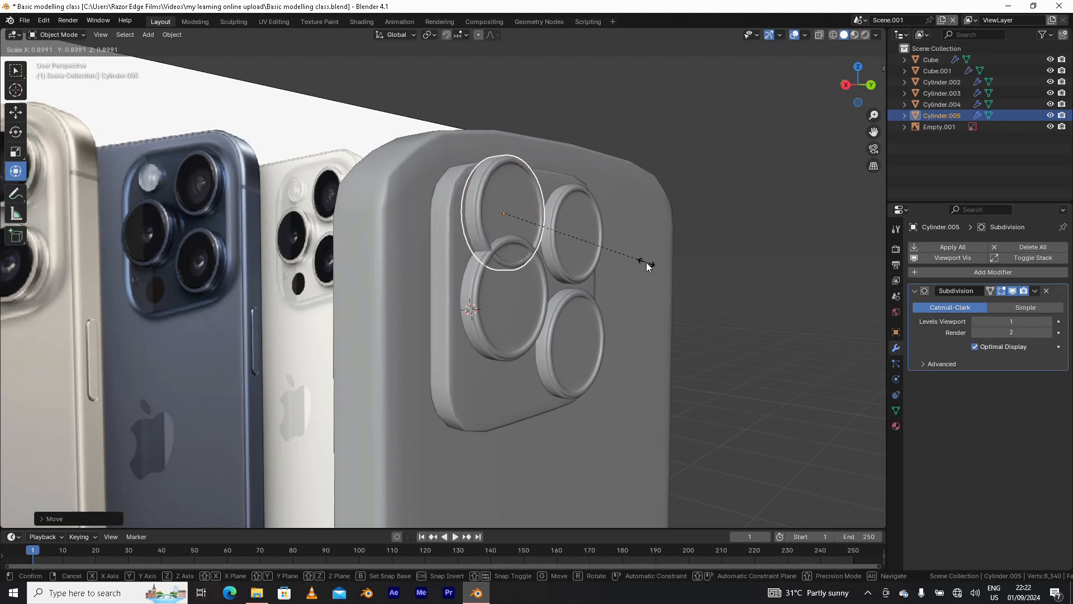
{"action": "left_click", "coordinate": [540, 233]}
- Shift the small disc along the X and Y axes to seat it in the camera plate's empty upper corner
{"action": "middle_click_drag", "start_coordinate": [528, 240], "coordinate": [492, 205]}
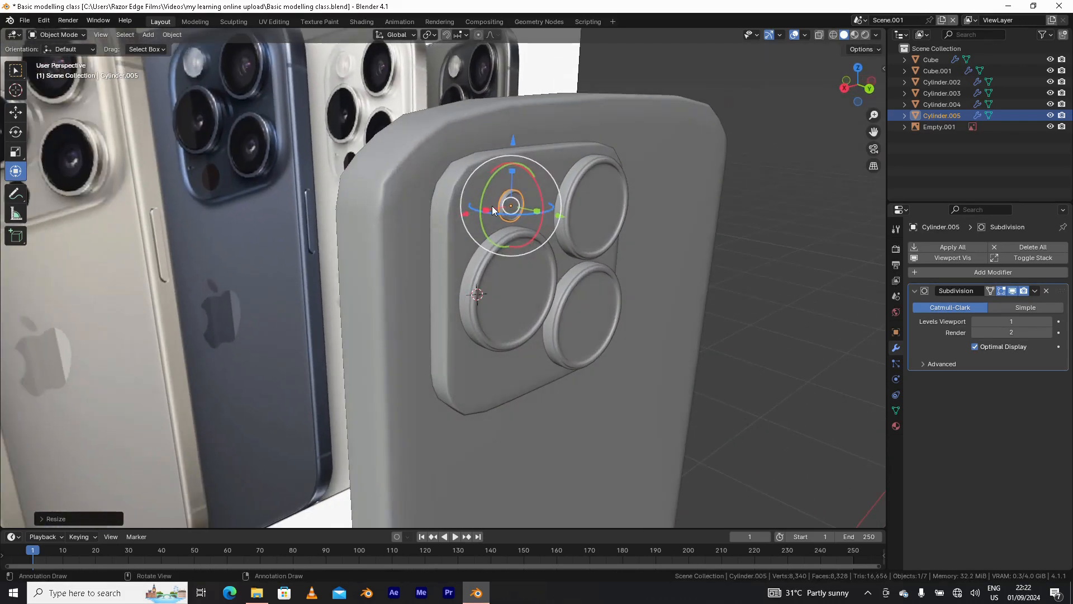
{"action": "left_click_drag", "start_coordinate": [492, 207], "coordinate": [474, 221]}
{"action": "middle_click_drag", "start_coordinate": [475, 222], "coordinate": [555, 219]}
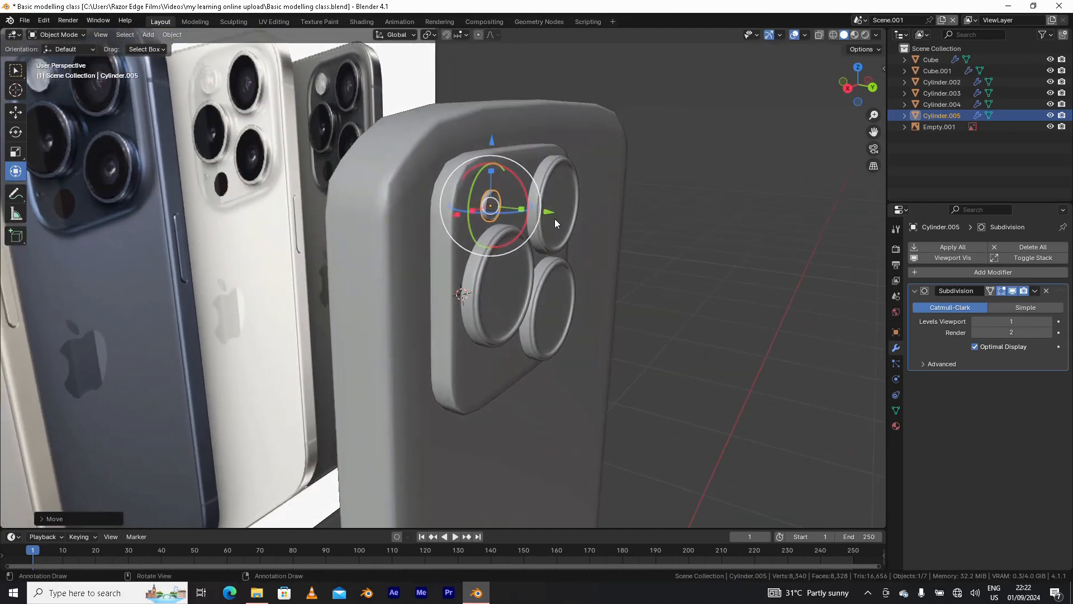
{"action": "left_click_drag", "start_coordinate": [552, 216], "coordinate": [549, 212]}
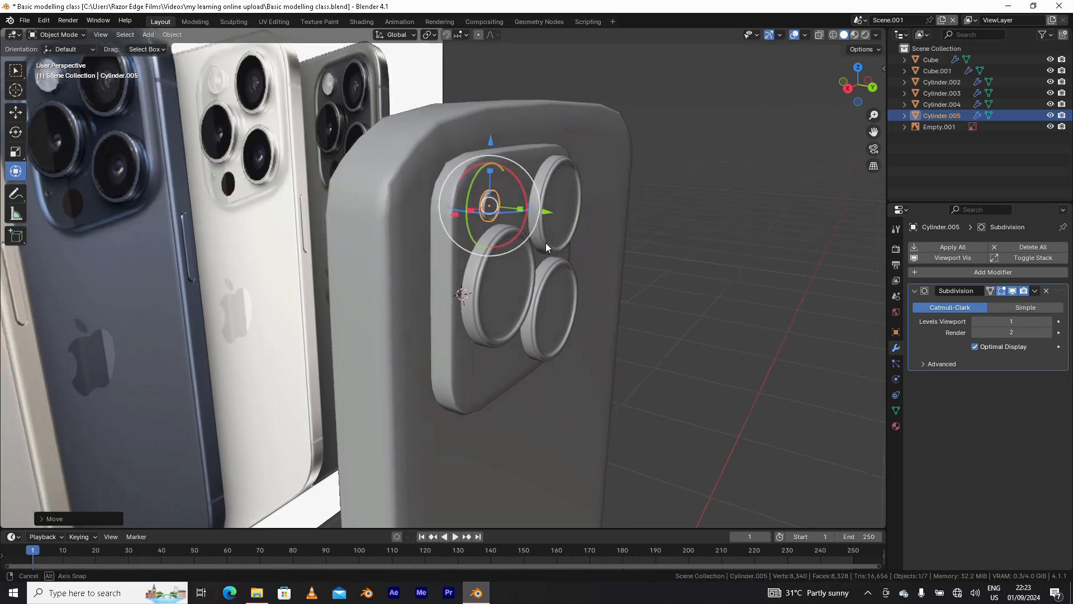
{"action": "middle_click_drag", "start_coordinate": [545, 242], "coordinate": [542, 249]}
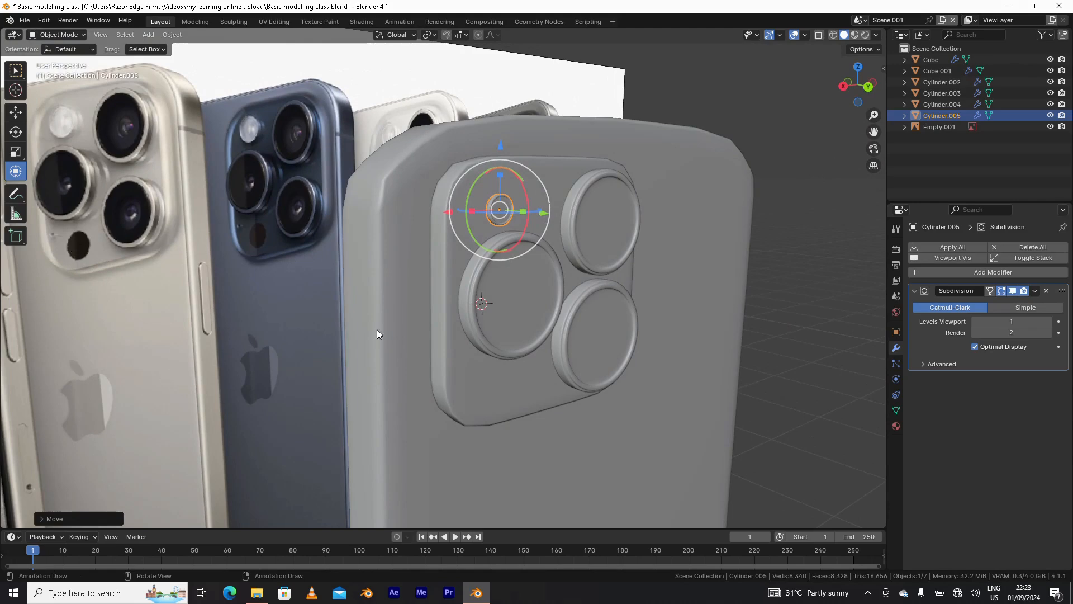
- Move the reference image along the Y axis to about 1.24 m, on the opposite side of the phone
{"action": "scroll", "coordinate": [555, 315], "scroll_direction": "down", "scroll_amount": 6}
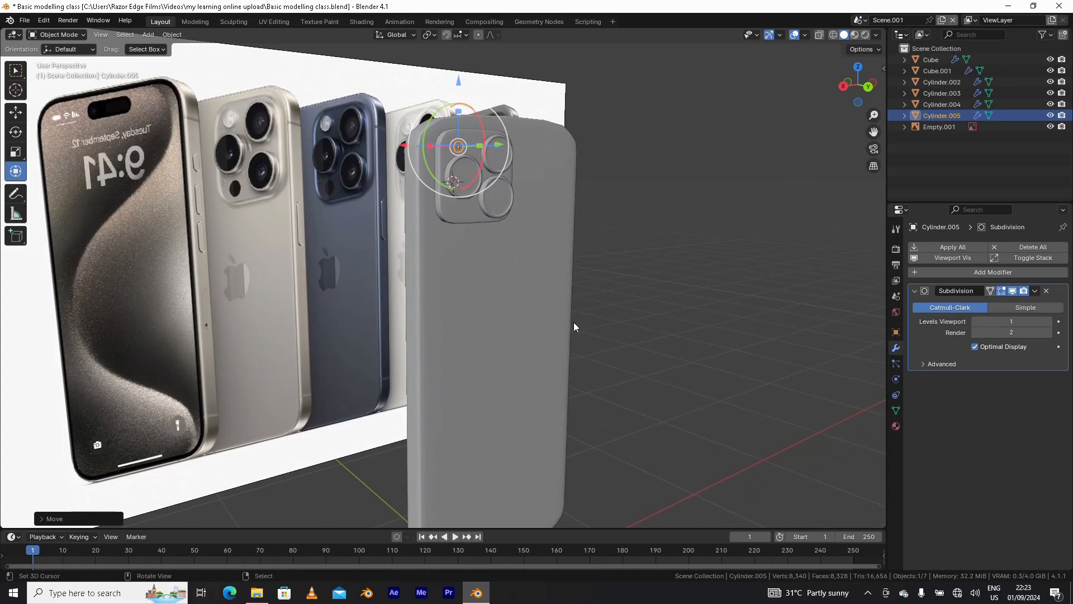
{"action": "scroll", "coordinate": [573, 323], "scroll_direction": "down", "scroll_amount": 3}
{"action": "middle_click_drag", "start_coordinate": [568, 323], "coordinate": [447, 317]}
{"action": "left_click", "coordinate": [777, 290]}
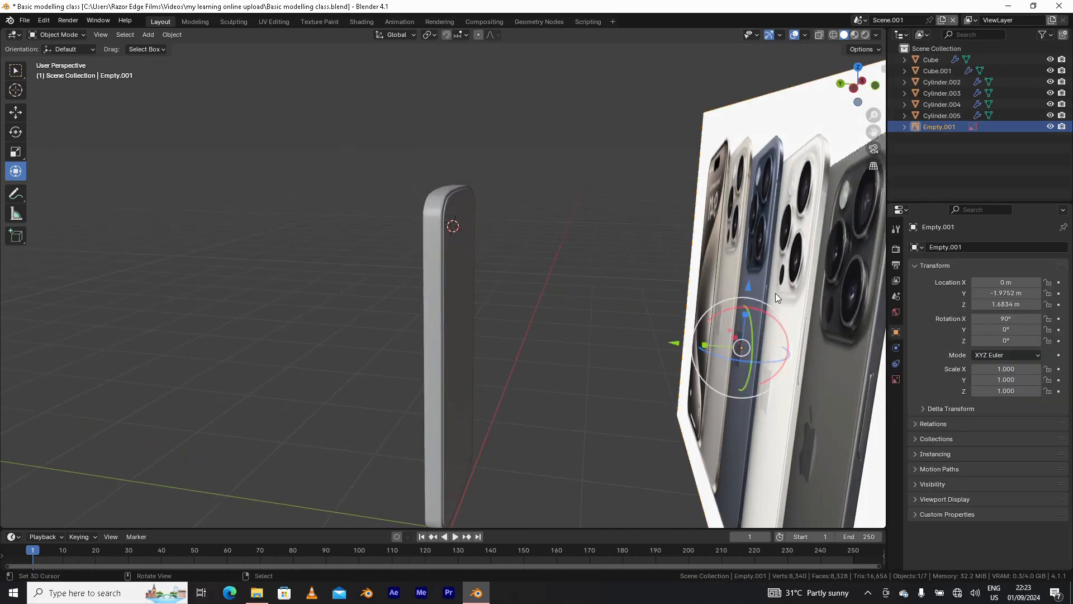
{"action": "key", "text": "g"}
{"action": "key", "text": "y"}
{"action": "left_click", "coordinate": [312, 308]}
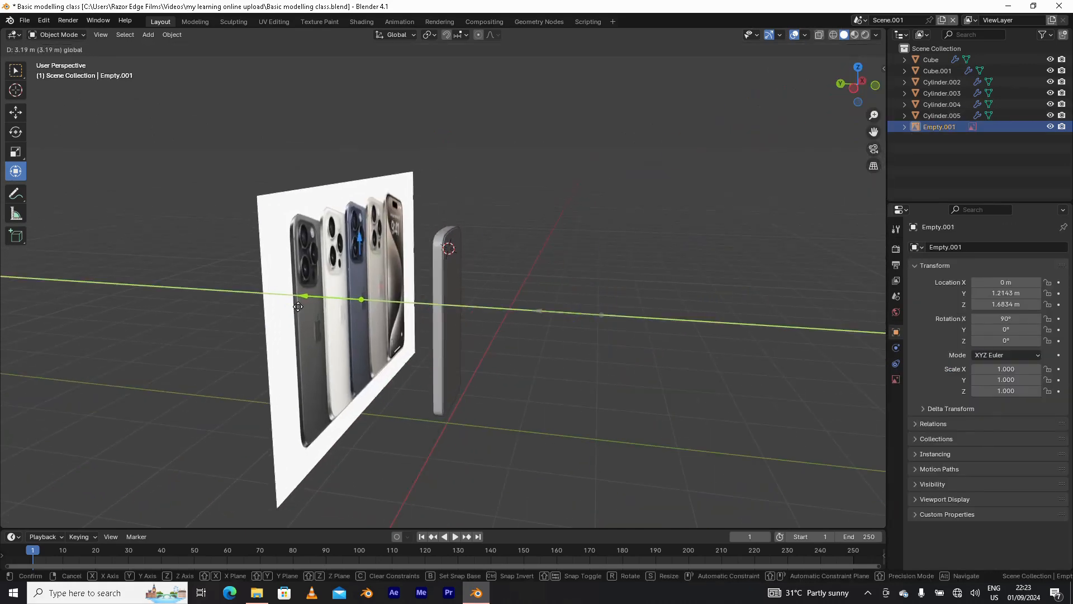
{"action": "scroll", "coordinate": [391, 322], "scroll_direction": "up", "scroll_amount": 3}
{"action": "middle_click_drag", "start_coordinate": [408, 330], "coordinate": [354, 277]}
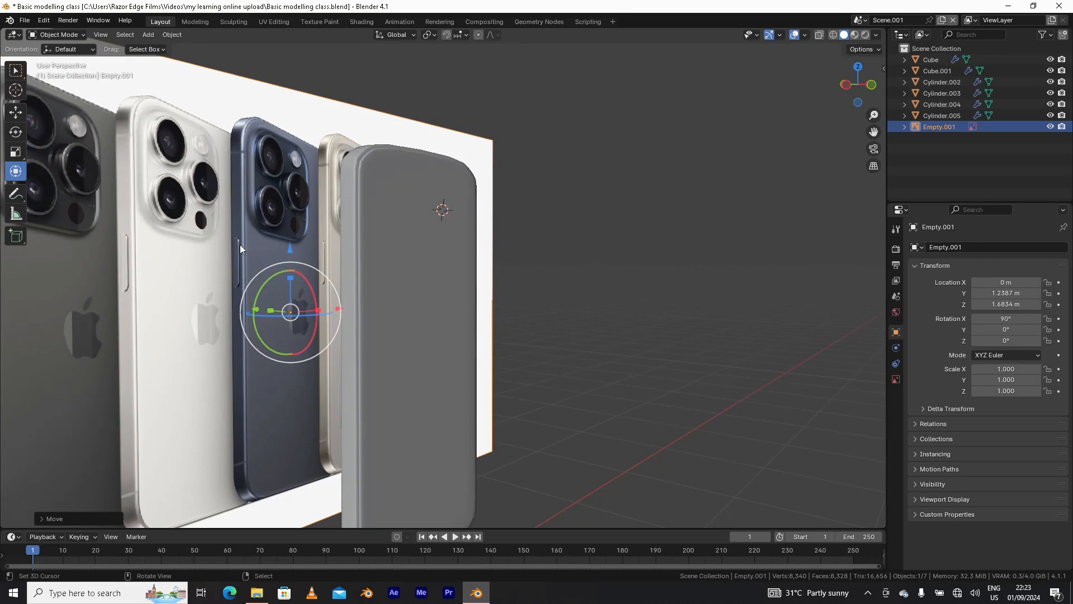
{"action": "middle_click_drag", "start_coordinate": [329, 294], "coordinate": [339, 298]}
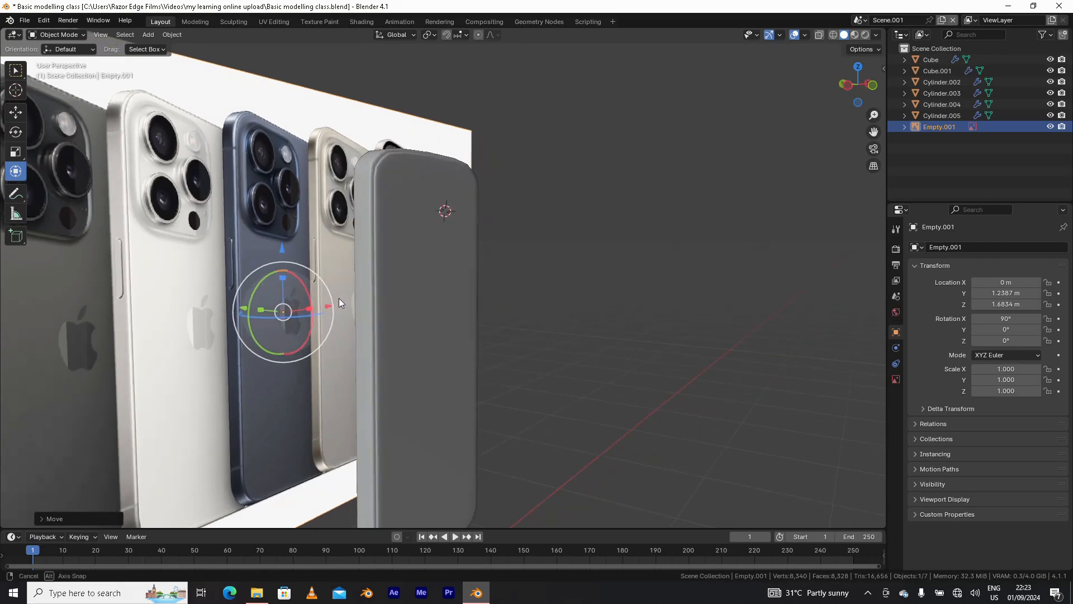
- Place the 3D cursor on the phone's side edge, add a cube there, and scale it down to the width of a side button
{"action": "right_click", "coordinate": [364, 275], "text": "shift"}
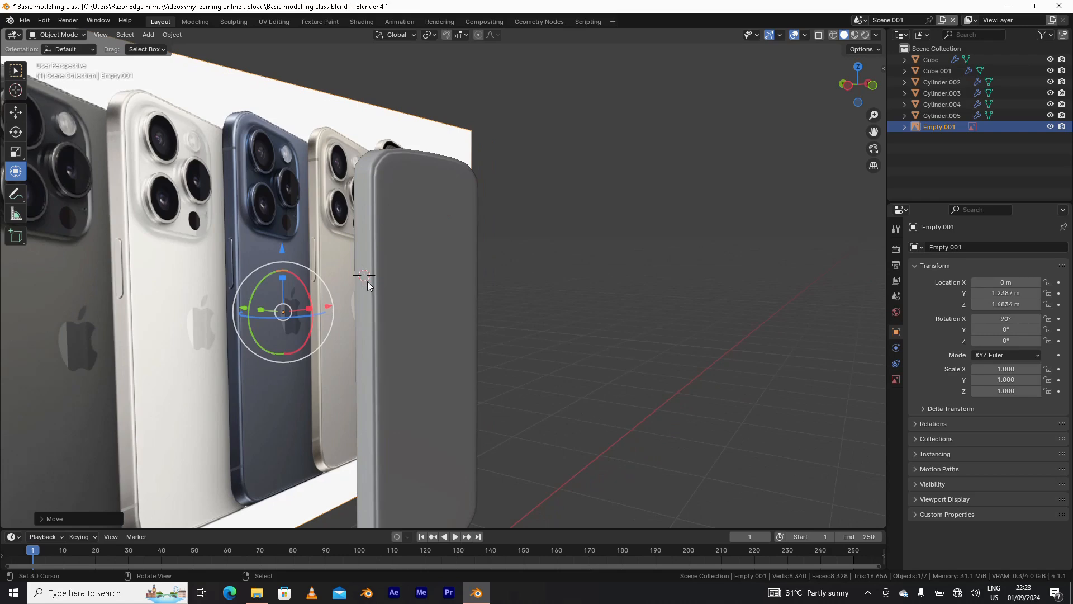
{"action": "left_click", "coordinate": [148, 34]}
{"action": "mouse_move", "coordinate": [154, 49]}
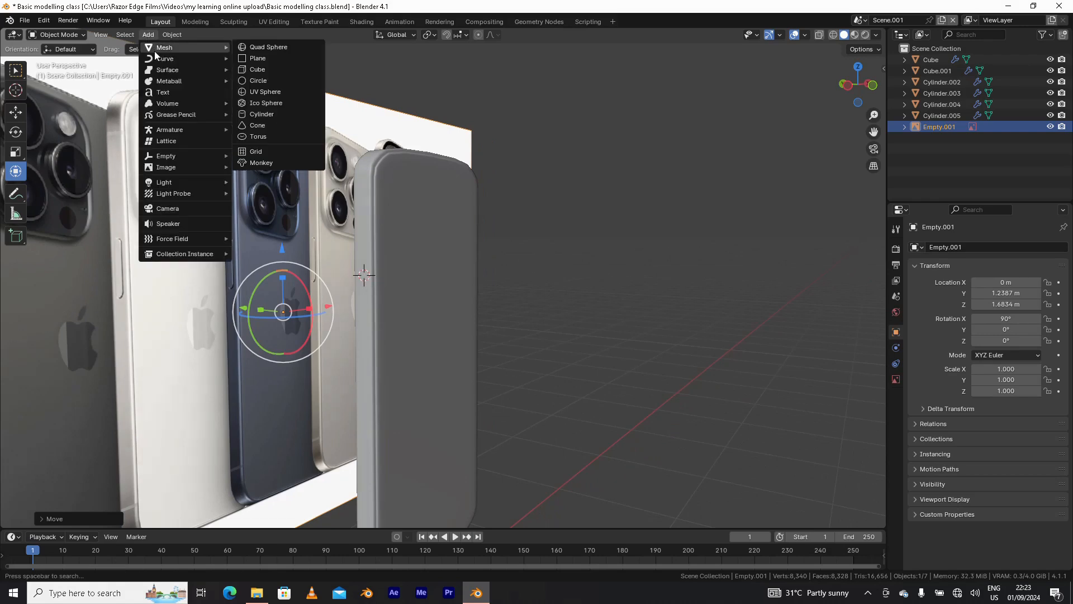
{"action": "left_click", "coordinate": [281, 69]}
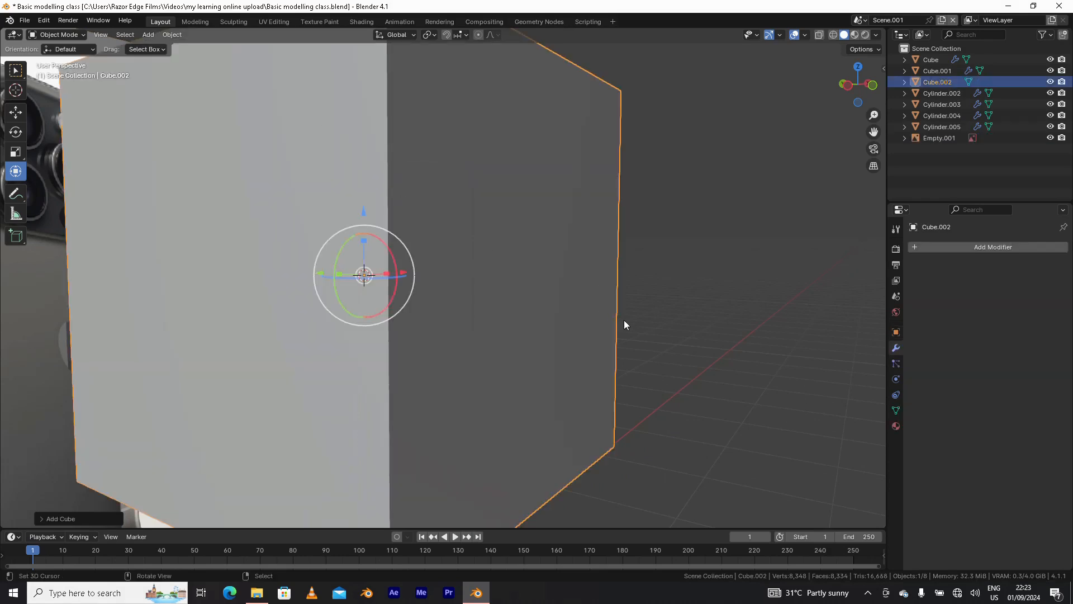
{"action": "key", "text": "s"}
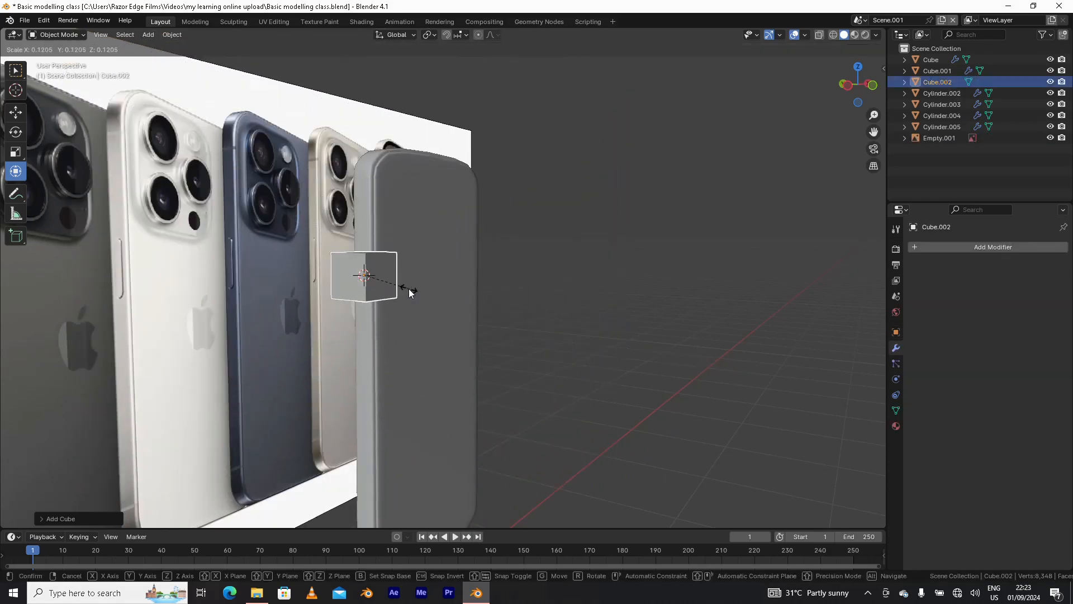
{"action": "left_click", "coordinate": [371, 276]}
- Stretch the small cube along Z into a tall, slim side button and lower it slightly on the phone's edge
{"action": "scroll", "coordinate": [370, 276], "scroll_direction": "up", "scroll_amount": 1}
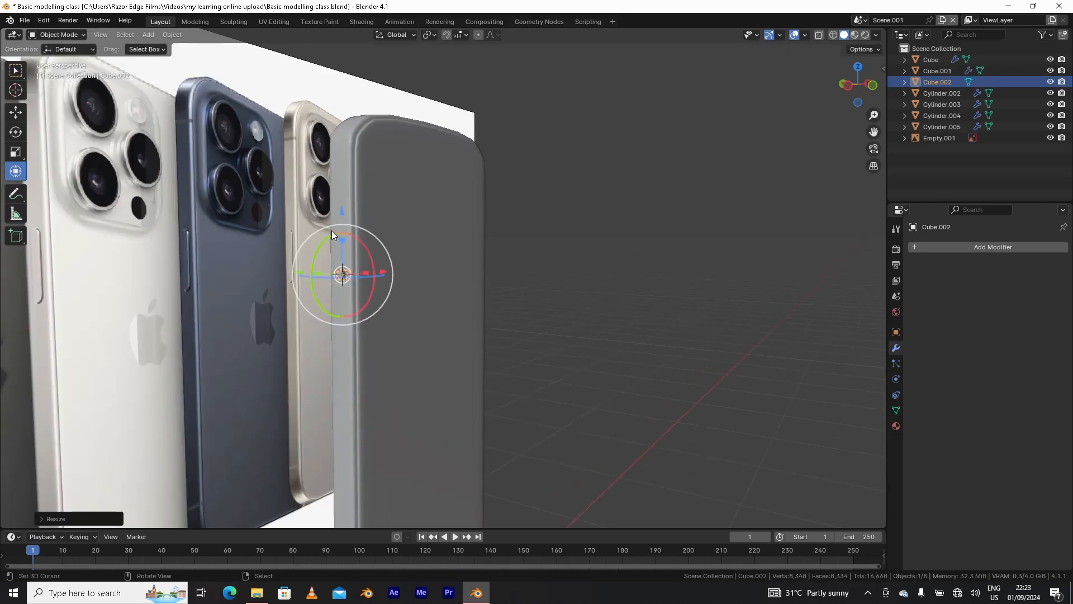
{"action": "left_click_drag", "start_coordinate": [342, 242], "coordinate": [398, 466]}
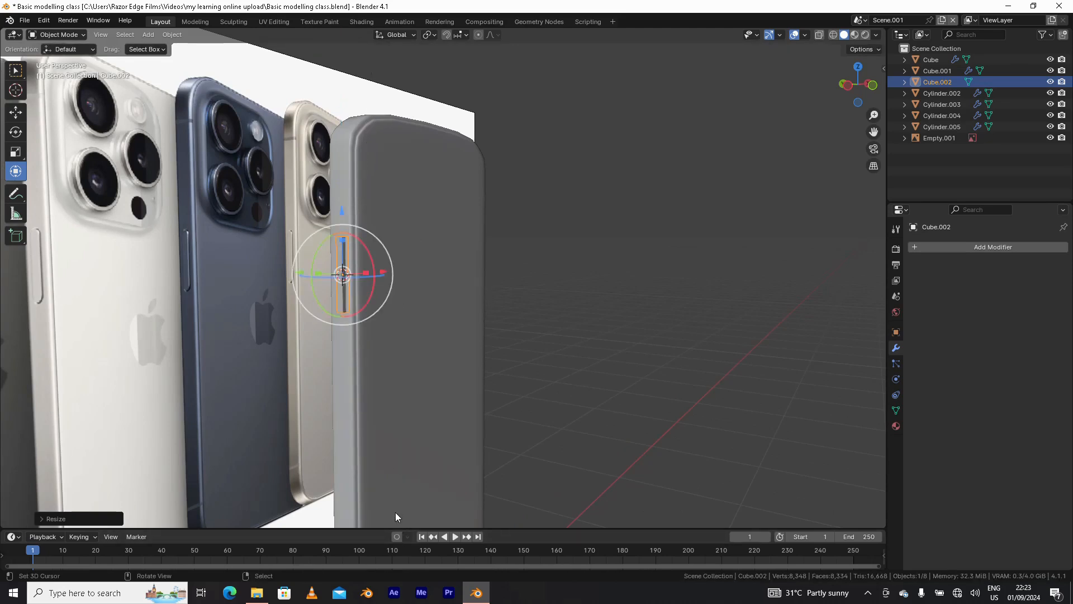
{"action": "left_click_drag", "start_coordinate": [342, 210], "coordinate": [342, 222]}
{"action": "middle_click_drag", "start_coordinate": [355, 305], "coordinate": [350, 318]}
{"action": "left_click_drag", "start_coordinate": [357, 317], "coordinate": [355, 318]}
{"action": "scroll", "coordinate": [318, 328], "scroll_direction": "up", "scroll_amount": 2}
{"action": "middle_click_drag", "start_coordinate": [327, 321], "coordinate": [465, 334], "text": "shift"}
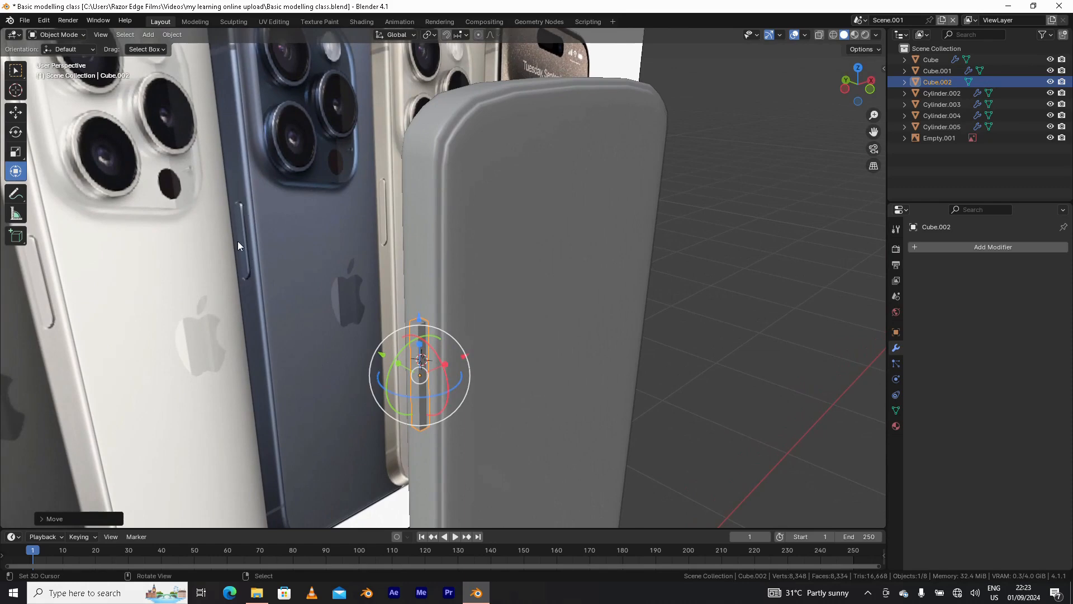
- Add a Subdivision Surface modifier to the side button
{"action": "left_click", "coordinate": [960, 245]}
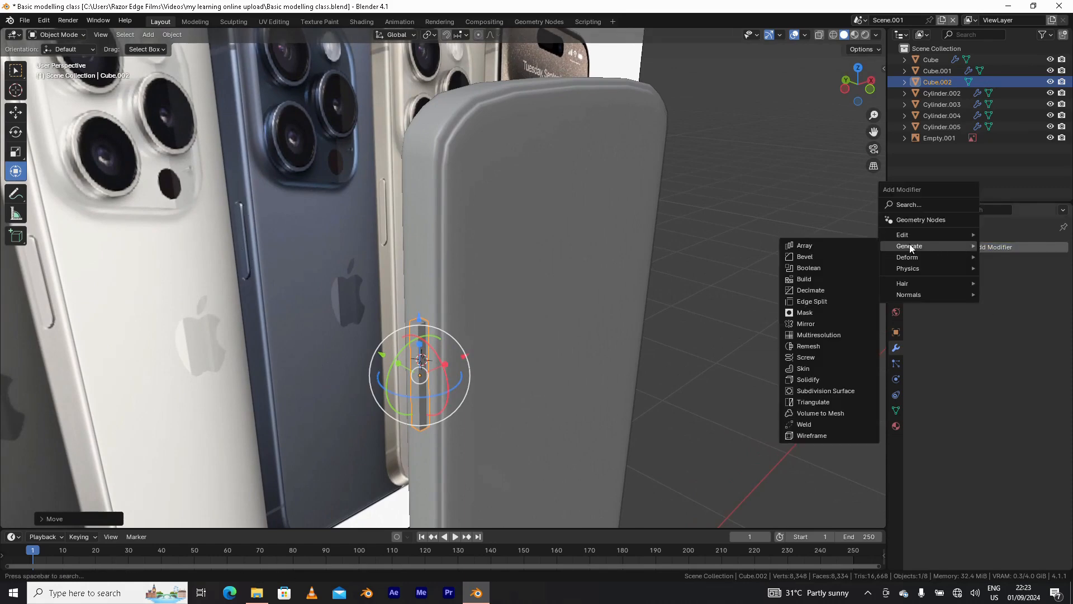
{"action": "left_click", "coordinate": [829, 390]}
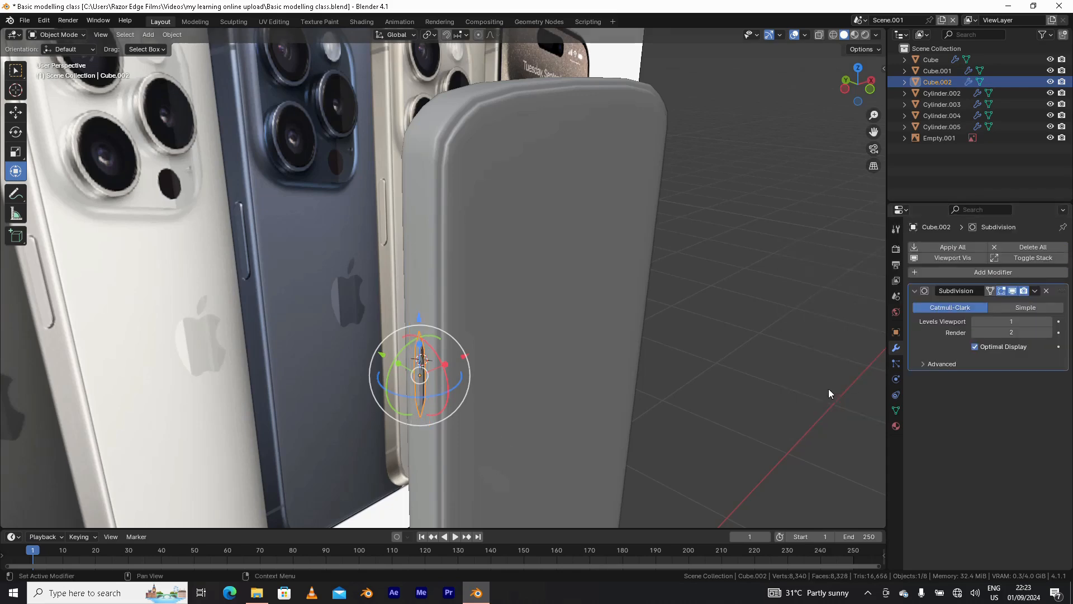
{"action": "middle_click_drag", "start_coordinate": [394, 397], "coordinate": [415, 365]}
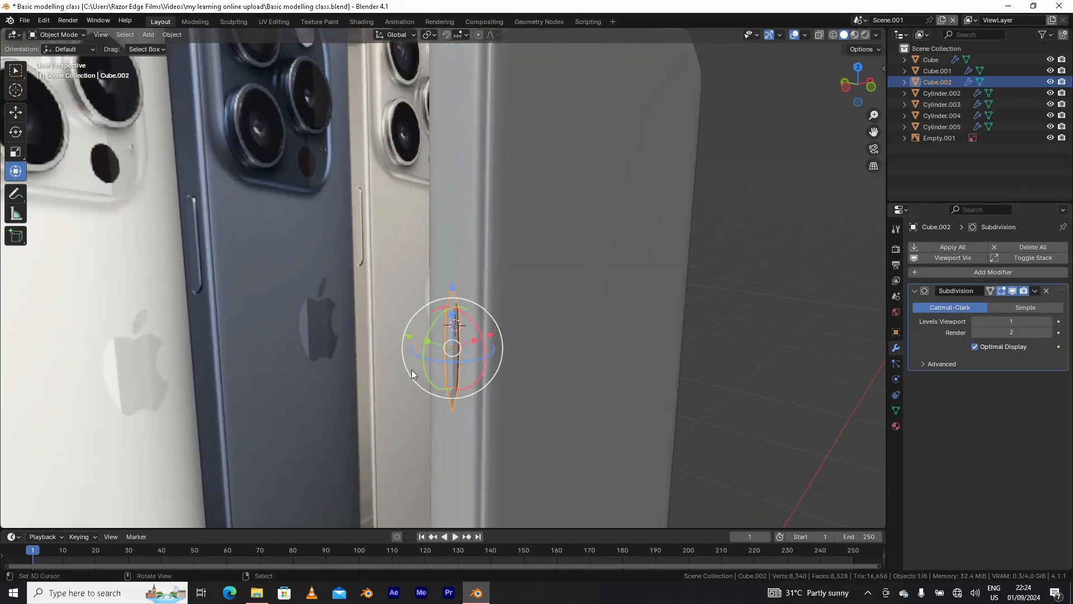
- Add two horizontal loop cuts to the side button's mesh, one slid close to its top end and one close to its bottom end
{"action": "key", "text": "Tab"}
{"action": "left_click", "coordinate": [412, 304]}
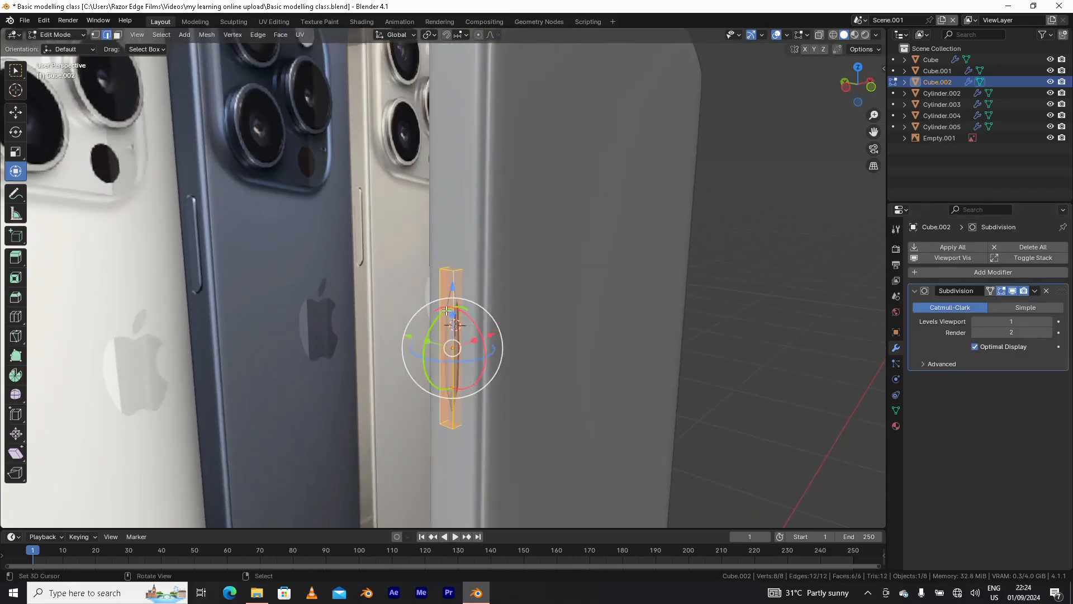
{"action": "key", "text": "ctrl+r"}
{"action": "left_click", "coordinate": [448, 314]}
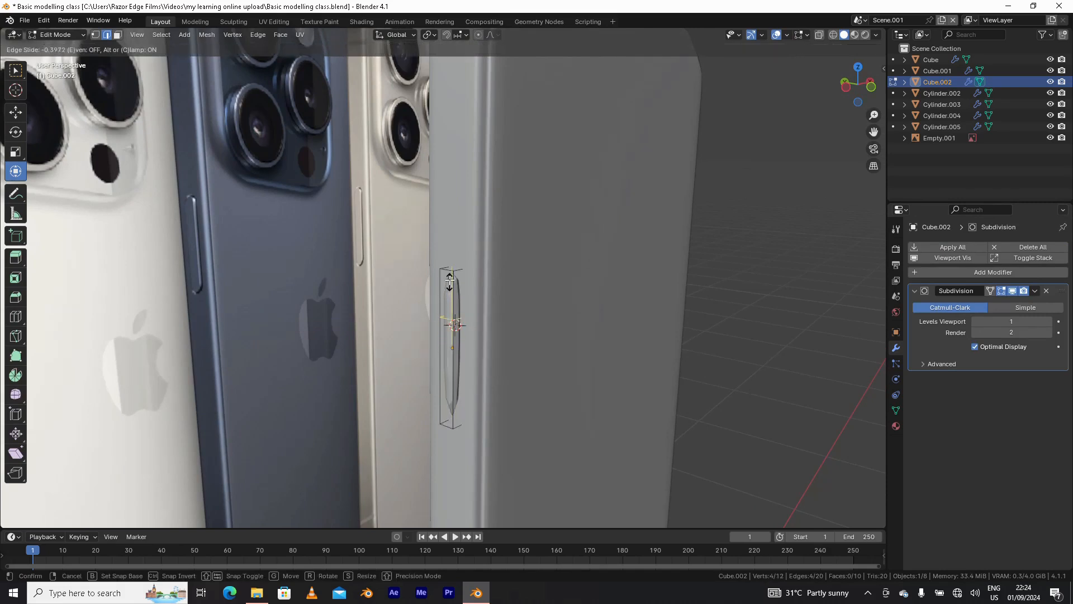
{"action": "left_click", "coordinate": [453, 247]}
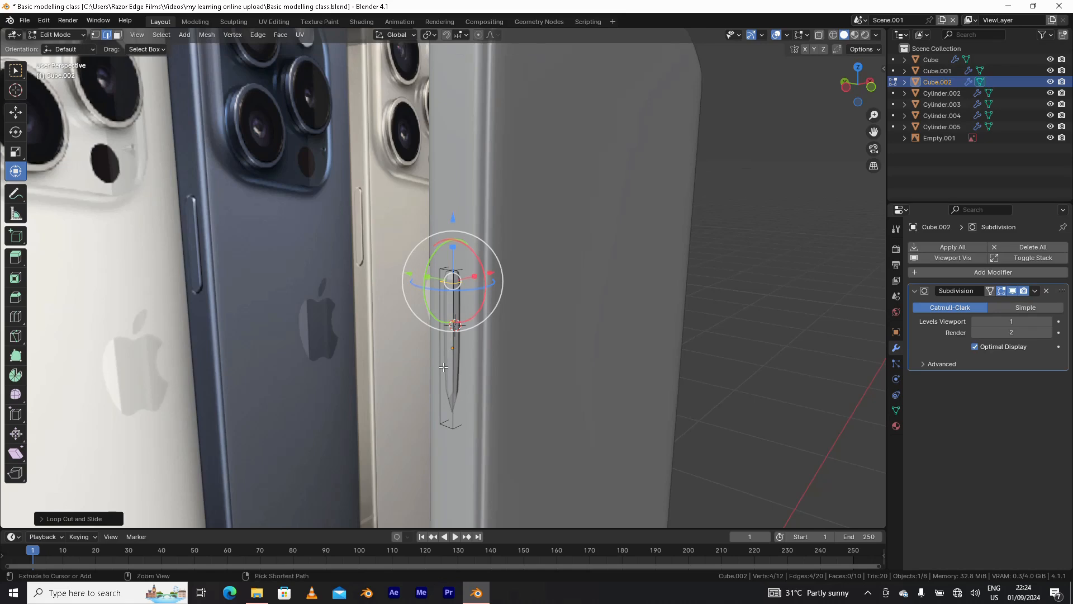
{"action": "left_click", "coordinate": [443, 367]}
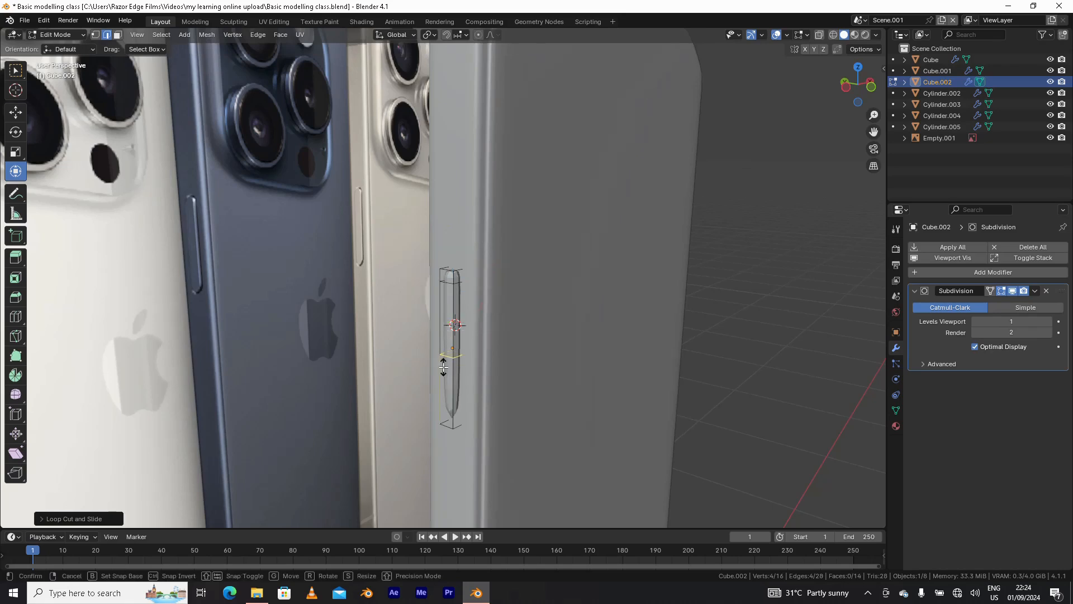
{"action": "left_click", "coordinate": [450, 426]}
- Add two vertical loop cuts along the side button's length, each slid close to one of its long edges
{"action": "middle_click_drag", "start_coordinate": [450, 425], "coordinate": [444, 335]}
{"action": "key", "text": "ctrl+r"}
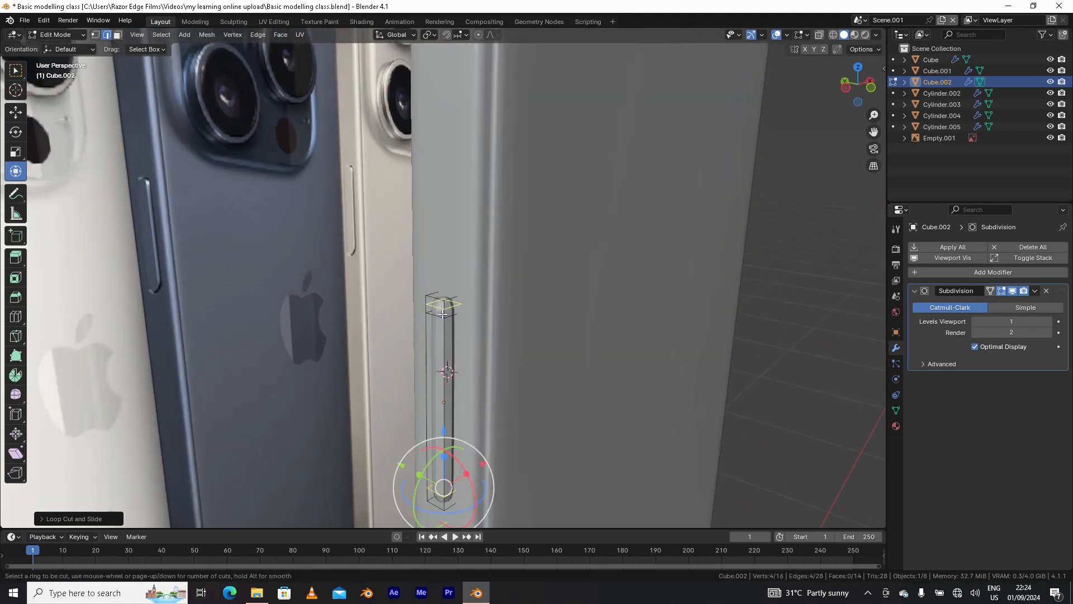
{"action": "left_click", "coordinate": [443, 303]}
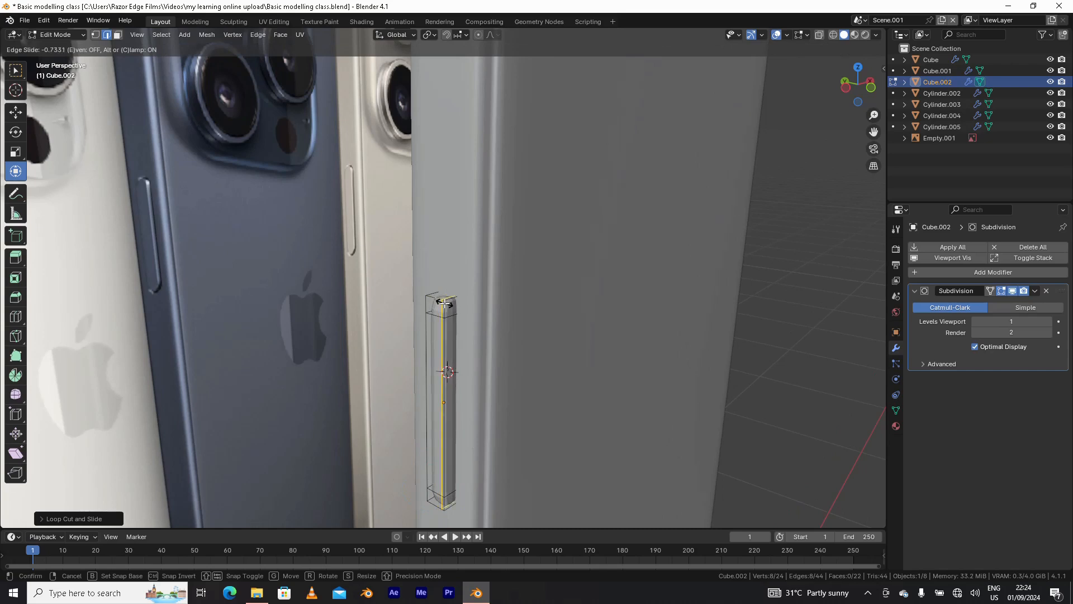
{"action": "left_click", "coordinate": [444, 304]}
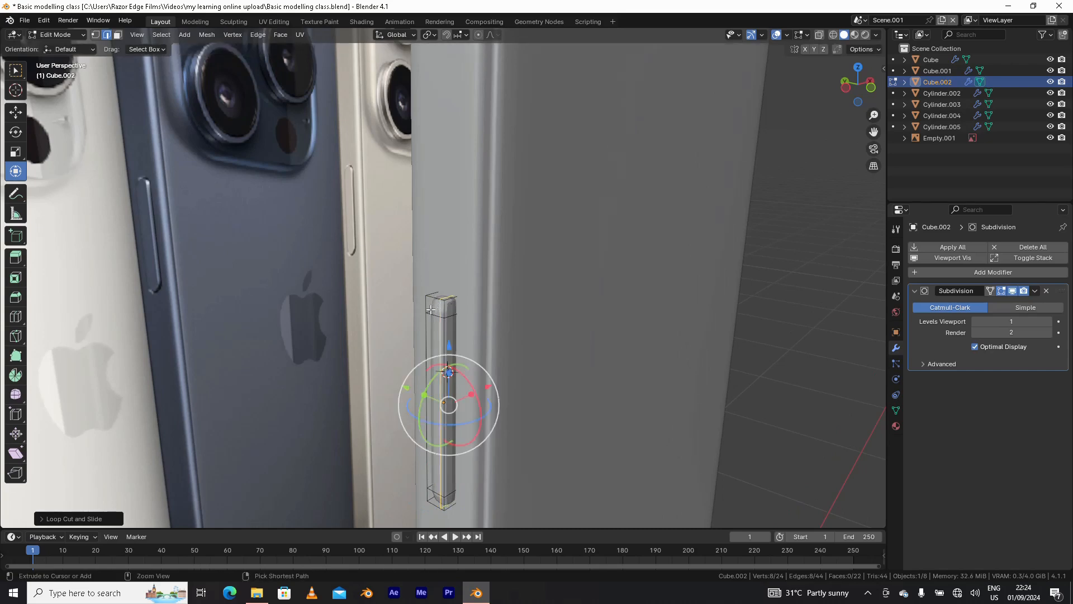
{"action": "key", "text": "ctrl+r"}
{"action": "left_click", "coordinate": [430, 310]}
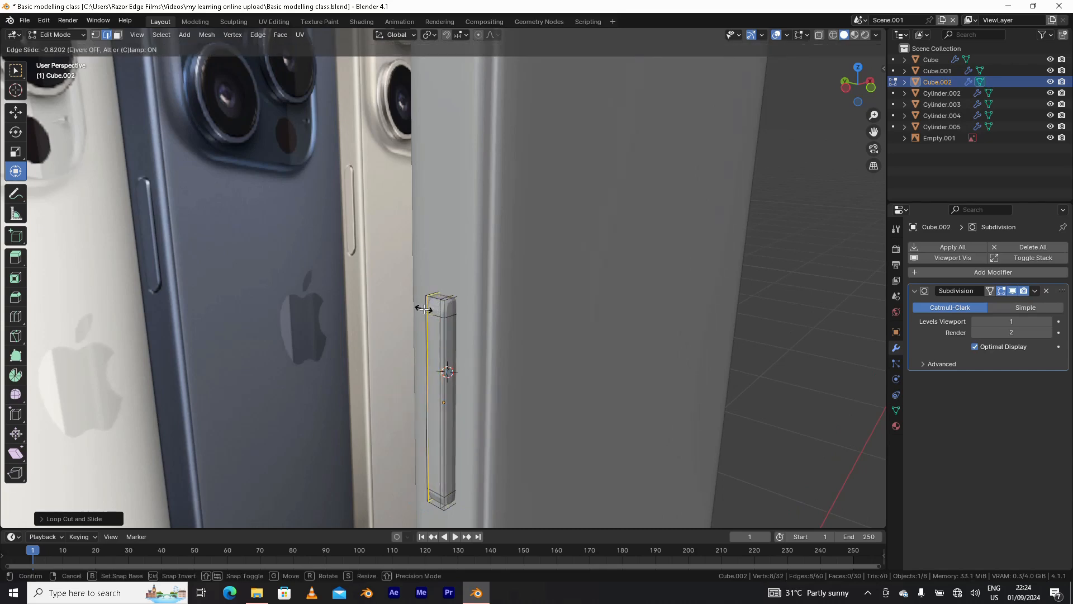
{"action": "left_click", "coordinate": [426, 310]}
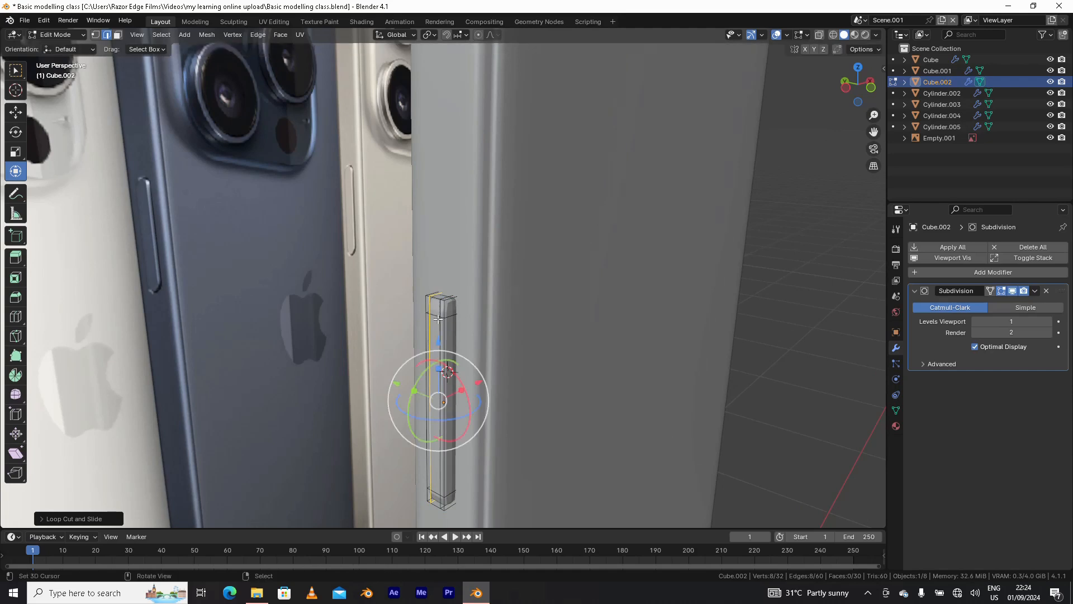
- Select the outer corner edges at both ends of the side button and scale them along Z to about 0.9 to taper the ends
{"action": "scroll", "coordinate": [438, 318], "scroll_direction": "up", "scroll_amount": 3}
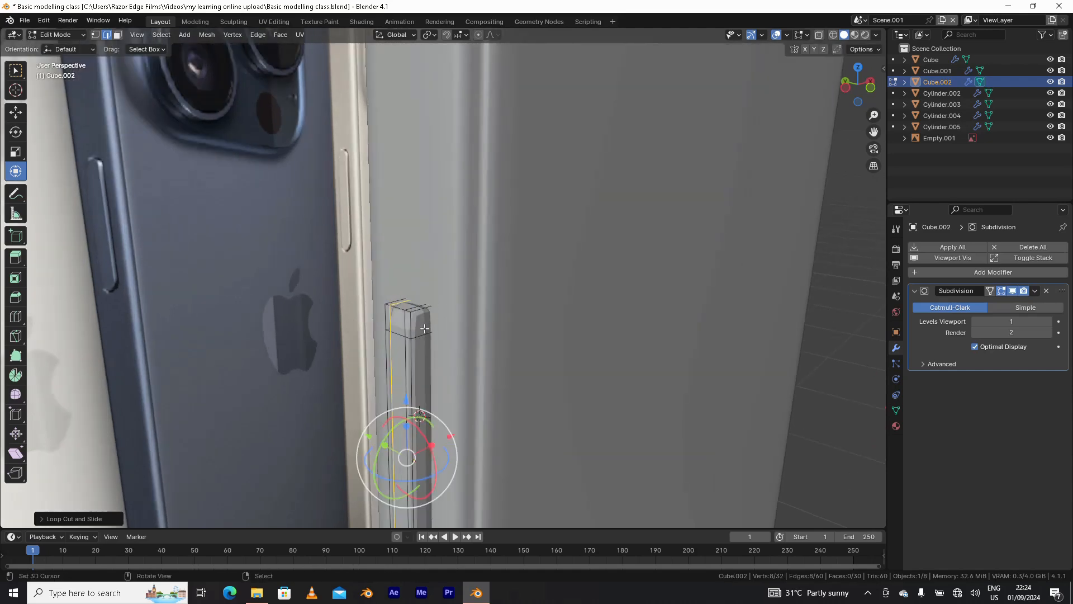
{"action": "left_click", "coordinate": [423, 311]}
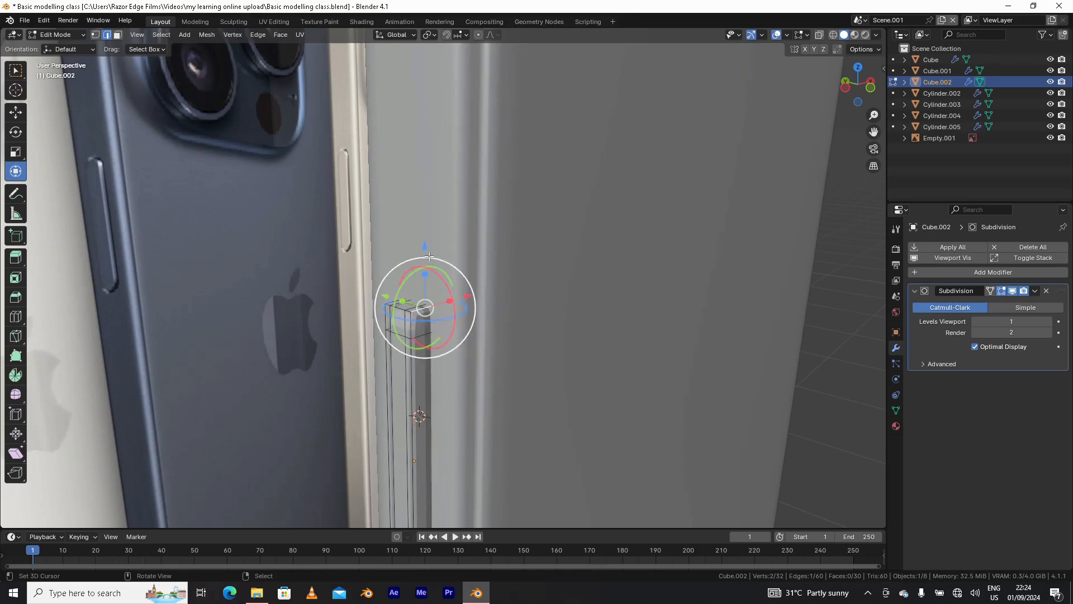
{"action": "right_click", "coordinate": [392, 302], "text": "shift"}
{"action": "middle_click_drag", "start_coordinate": [428, 492], "coordinate": [692, 287], "text": "shift"}
{"action": "right_click", "coordinate": [431, 395], "text": "shift"}
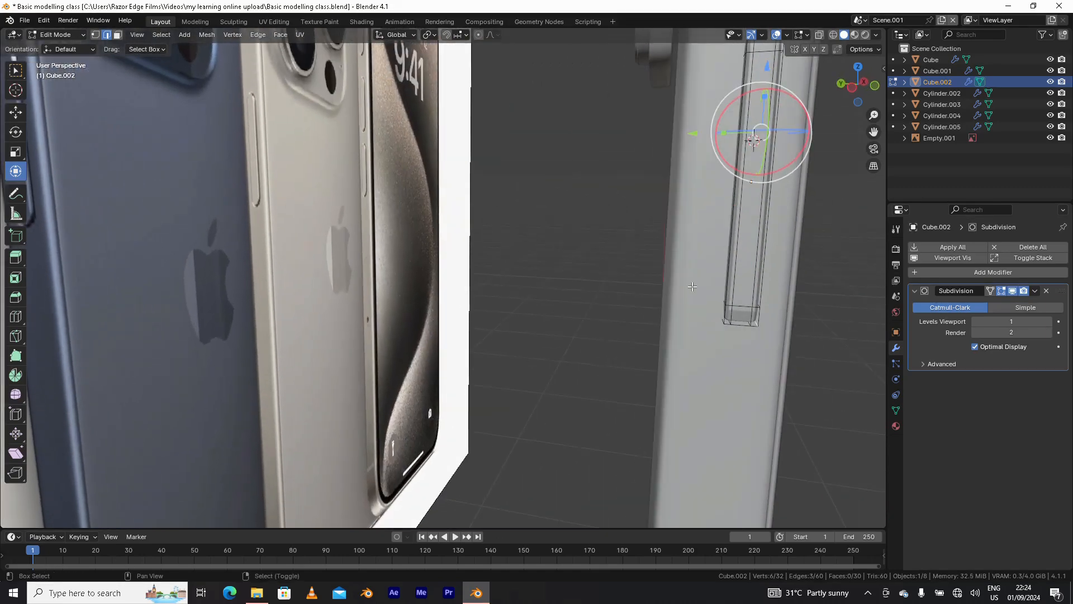
{"action": "right_click", "coordinate": [720, 318], "text": "shift"}
{"action": "key", "text": "KP_Decimal"}
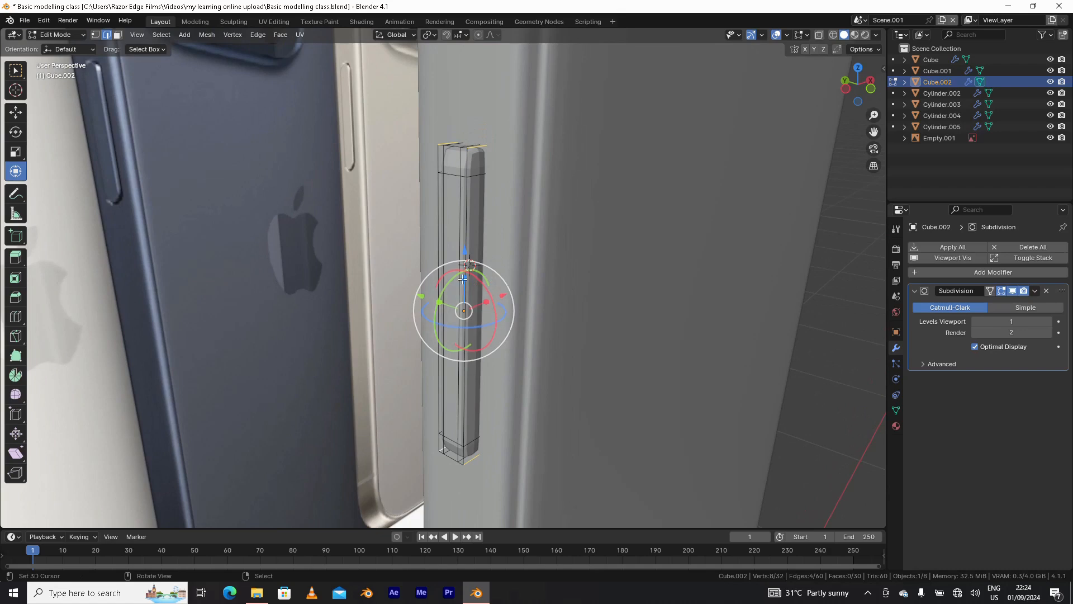
{"action": "left_click_drag", "start_coordinate": [463, 279], "coordinate": [462, 281]}
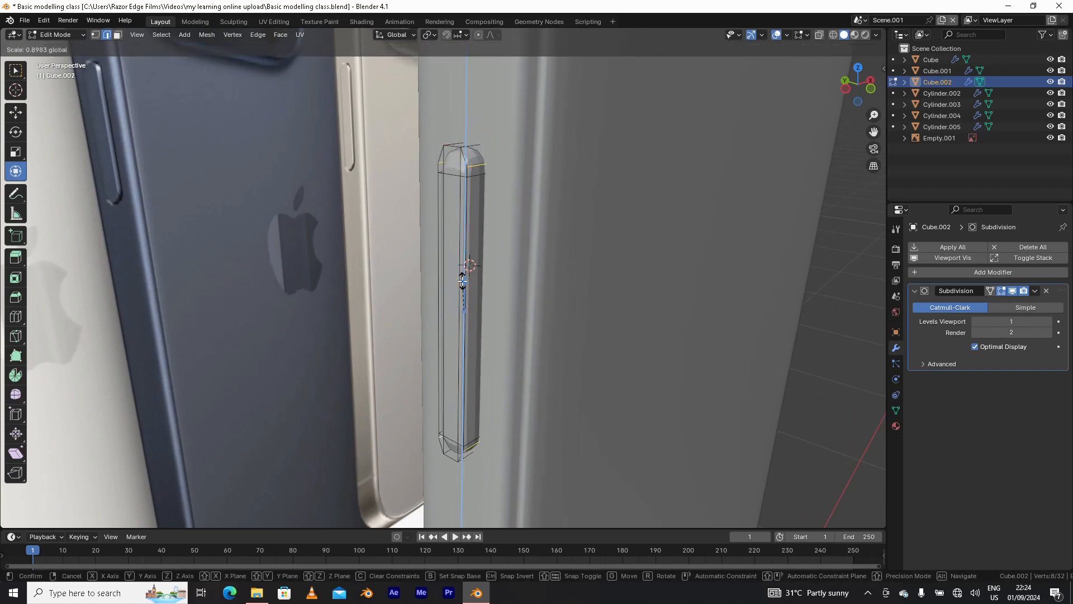
{"action": "left_click_drag", "start_coordinate": [463, 281], "coordinate": [462, 281]}
{"action": "middle_click_drag", "start_coordinate": [463, 281], "coordinate": [469, 344]}
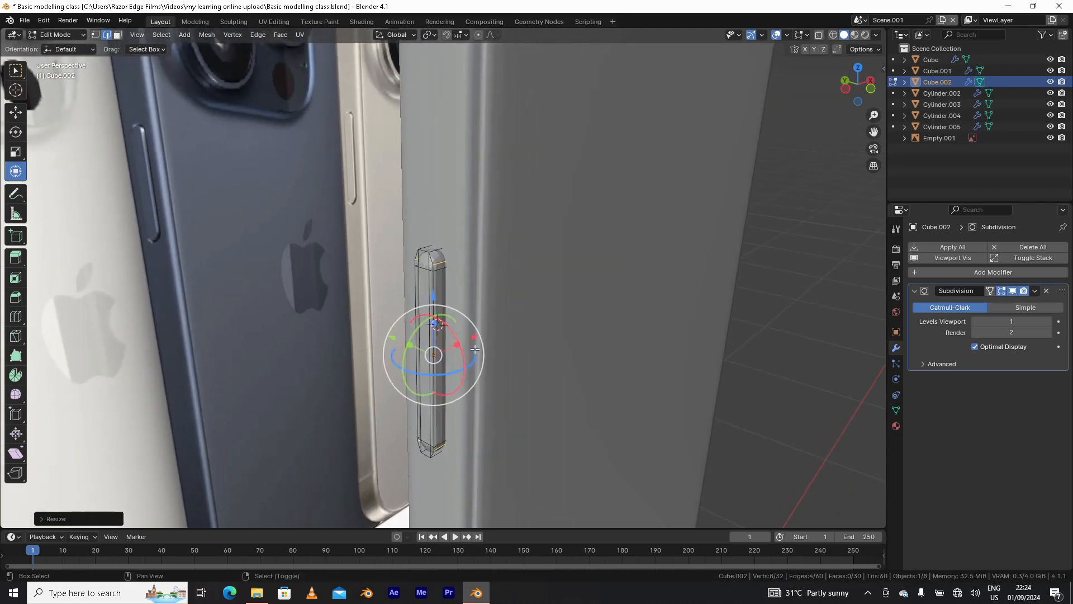
- Return to Object Mode, shade the side button smooth, and nudge it along X into the phone's edge
{"action": "key", "text": "ctrl+Tab"}
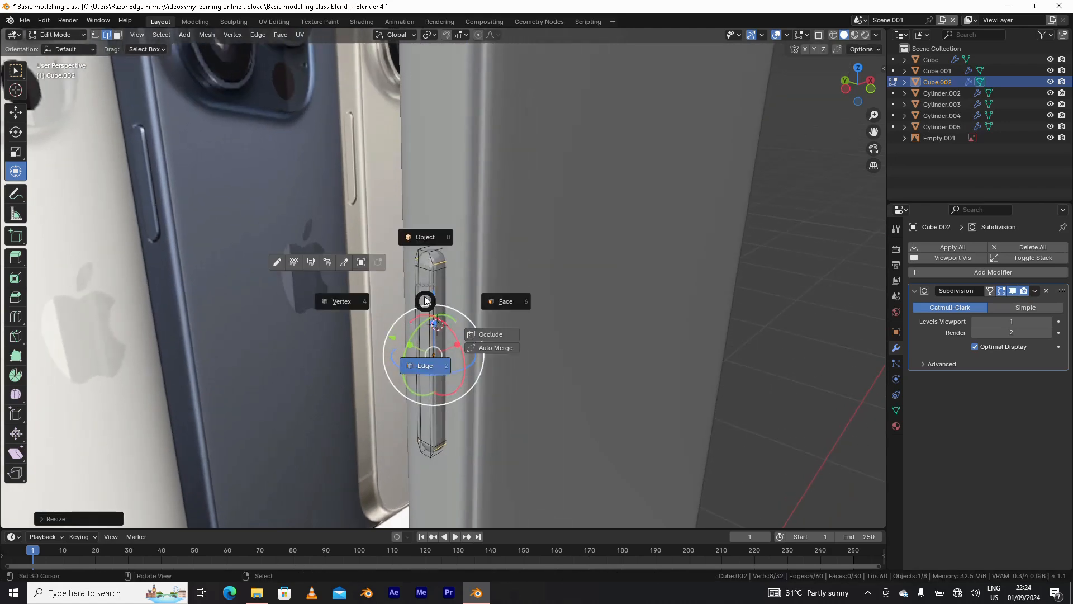
{"action": "left_click", "coordinate": [426, 236]}
{"action": "left_click", "coordinate": [171, 35]}
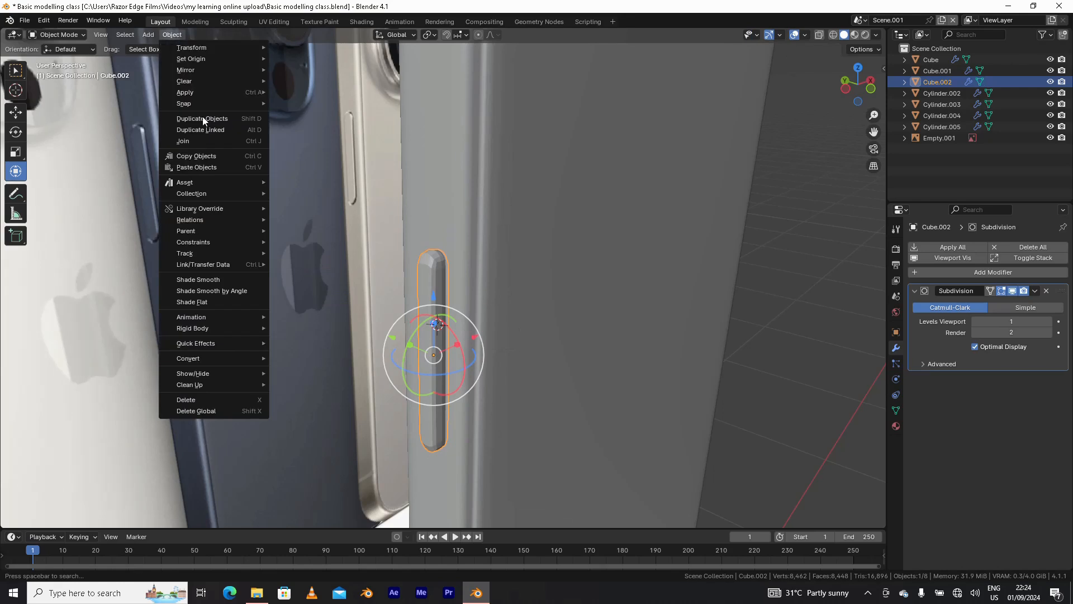
{"action": "left_click", "coordinate": [224, 280]}
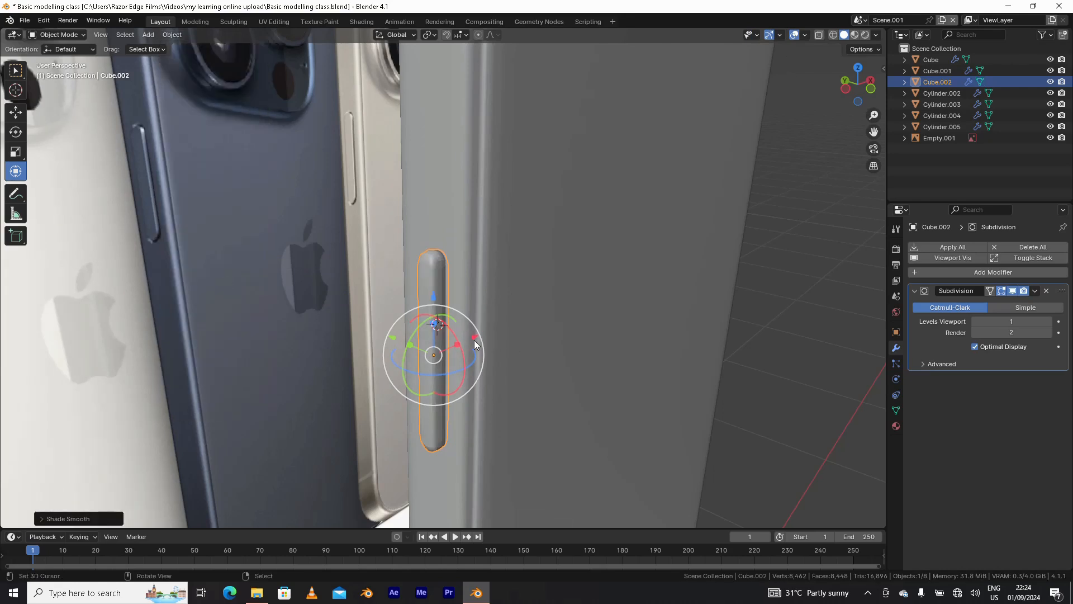
{"action": "left_click_drag", "start_coordinate": [478, 343], "coordinate": [476, 335]}
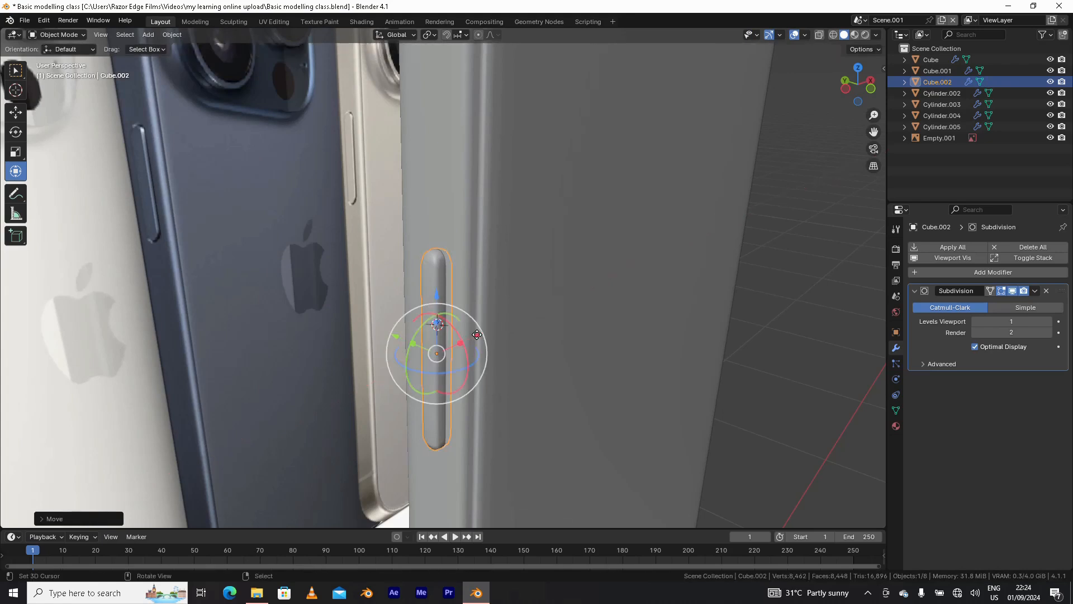
- Add two more lengthwise loop cuts through the side button's depth to sharpen its outer rim, and return to Object Mode
{"action": "key", "text": "ctrl+Tab"}
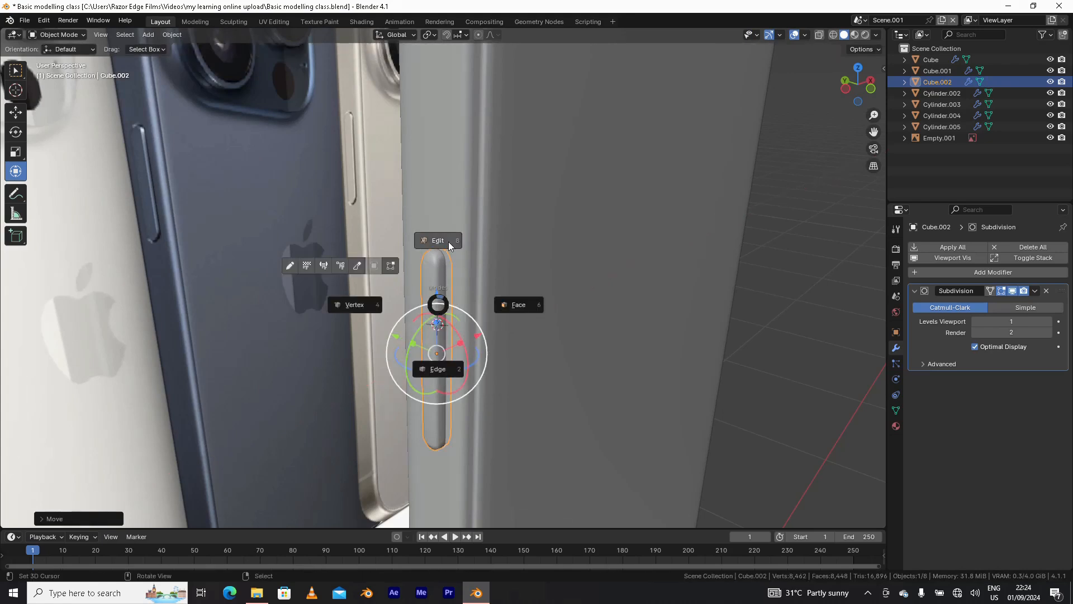
{"action": "left_click", "coordinate": [446, 234]}
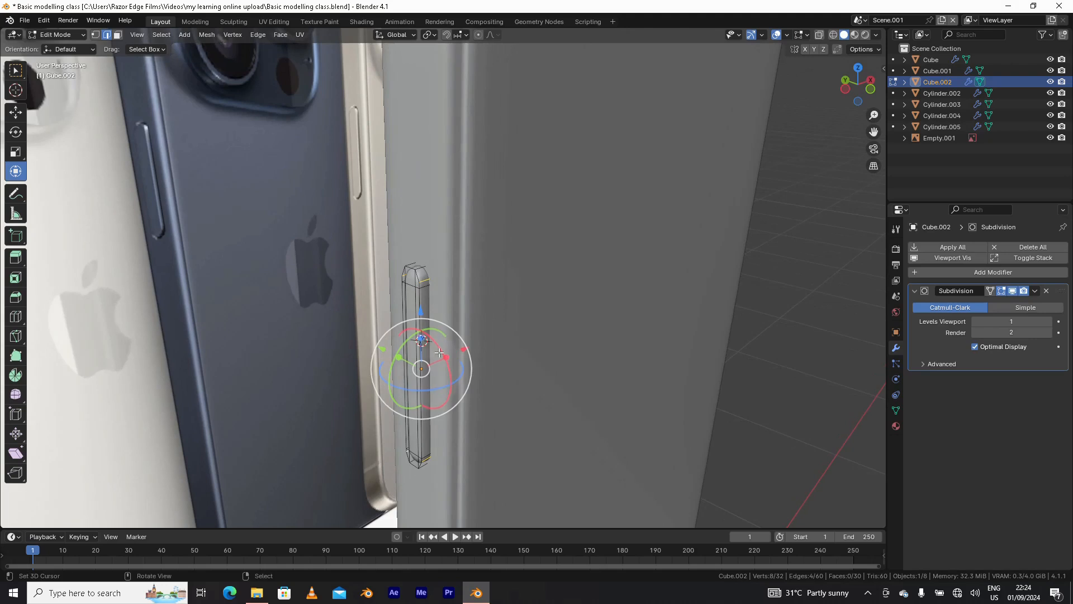
{"action": "key", "text": "ctrl+r"}
{"action": "left_click", "coordinate": [423, 274]}
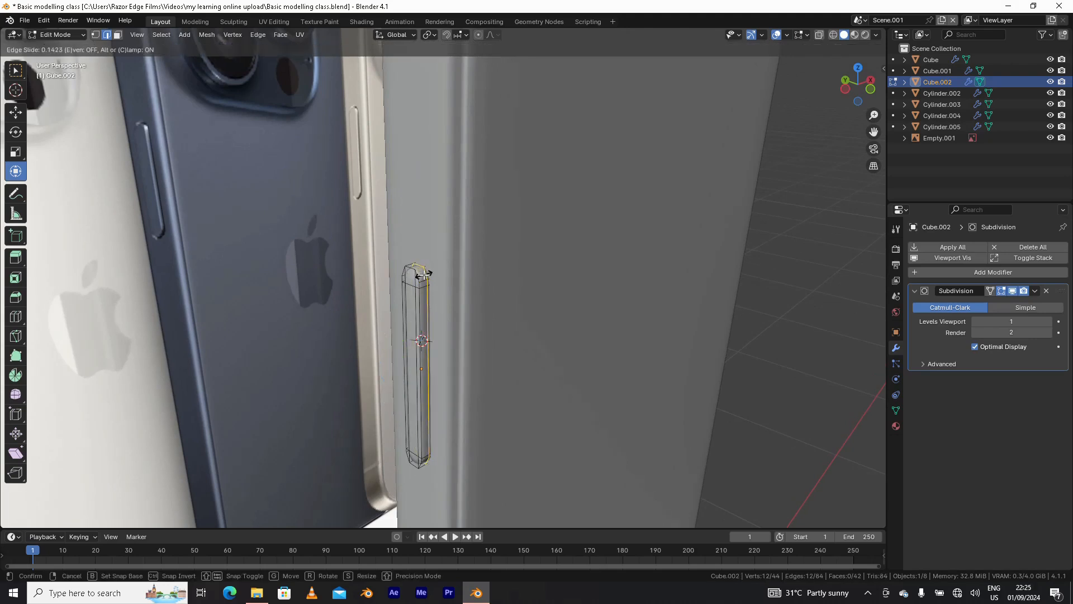
{"action": "left_click", "coordinate": [420, 279]}
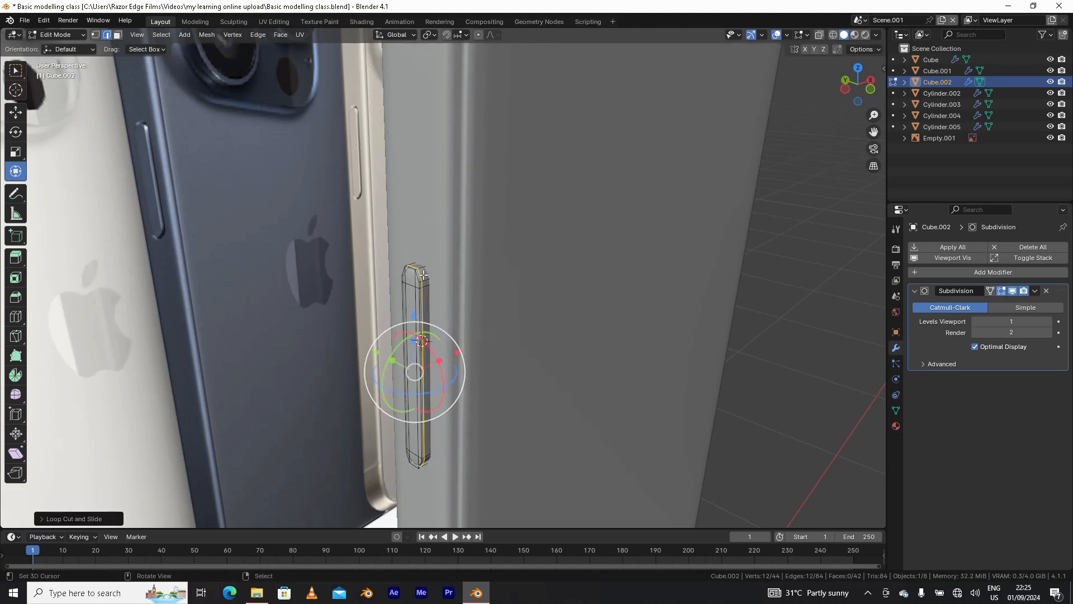
{"action": "key", "text": "ctrl+r"}
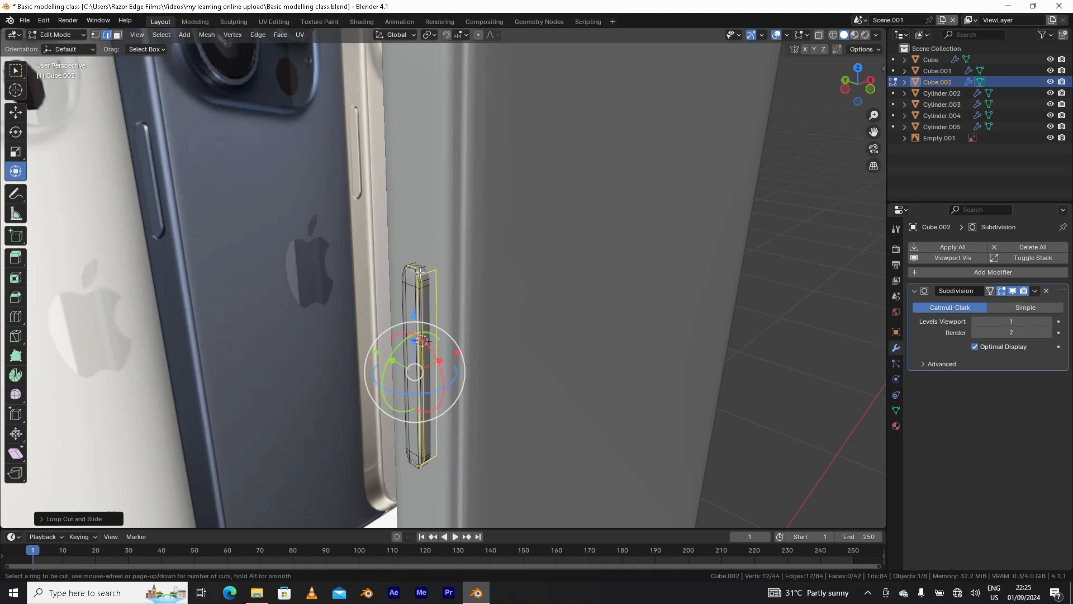
{"action": "left_click", "coordinate": [419, 273]}
{"action": "left_click", "coordinate": [424, 267]}
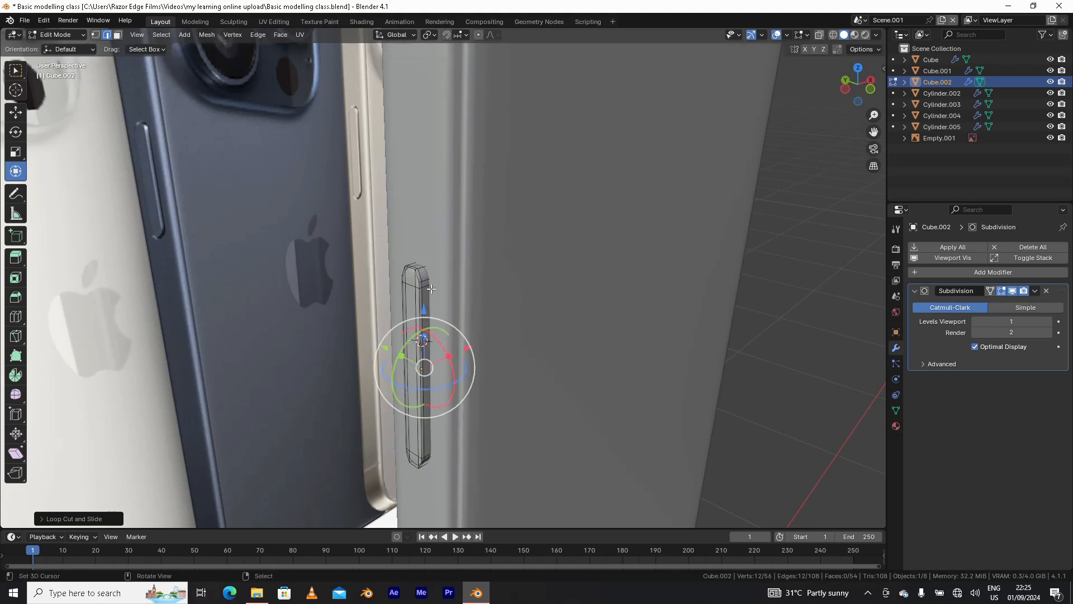
{"action": "key", "text": "ctrl+Tab"}
{"action": "left_click", "coordinate": [433, 248]}
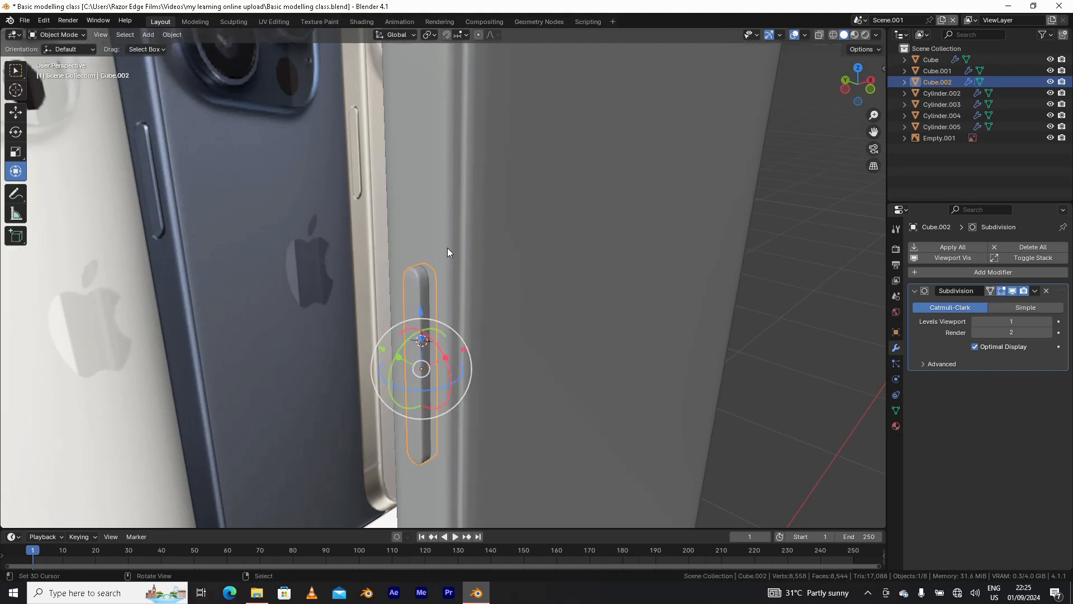
- Move the side button along X to the phone's opposite side edge
{"action": "scroll", "coordinate": [466, 337], "scroll_direction": "down", "scroll_amount": 3}
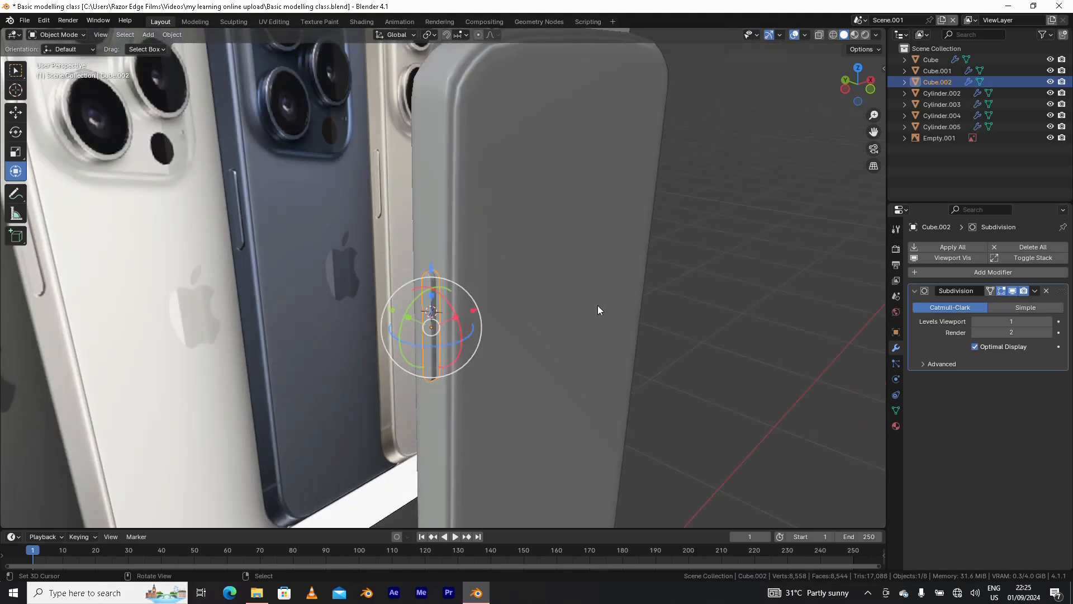
{"action": "scroll", "coordinate": [598, 308], "scroll_direction": "down", "scroll_amount": 3}
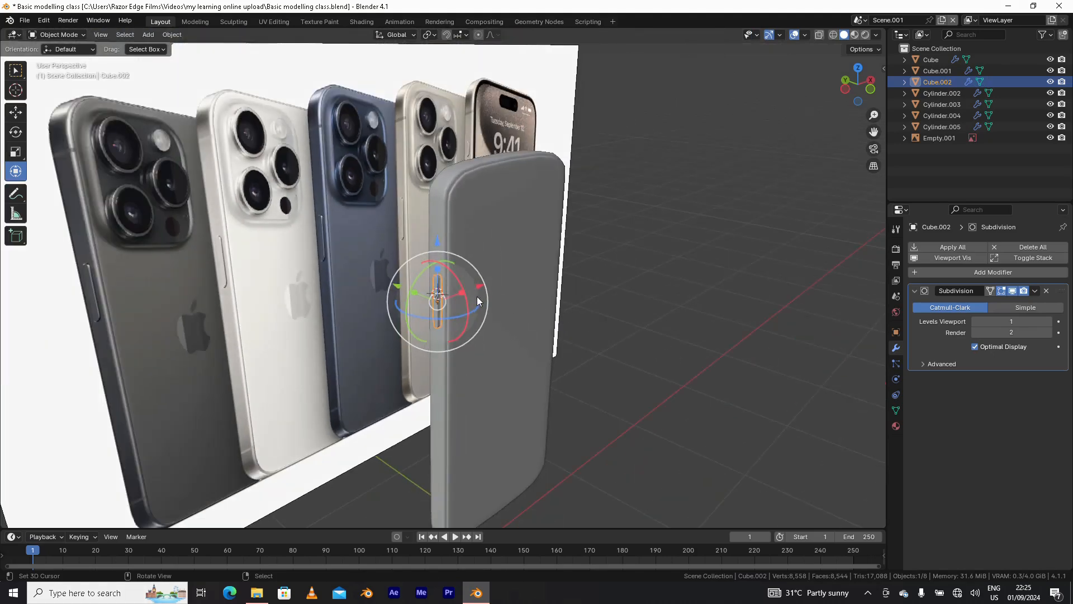
{"action": "left_click_drag", "start_coordinate": [481, 283], "coordinate": [482, 284]}
{"action": "left_click", "coordinate": [655, 276]}
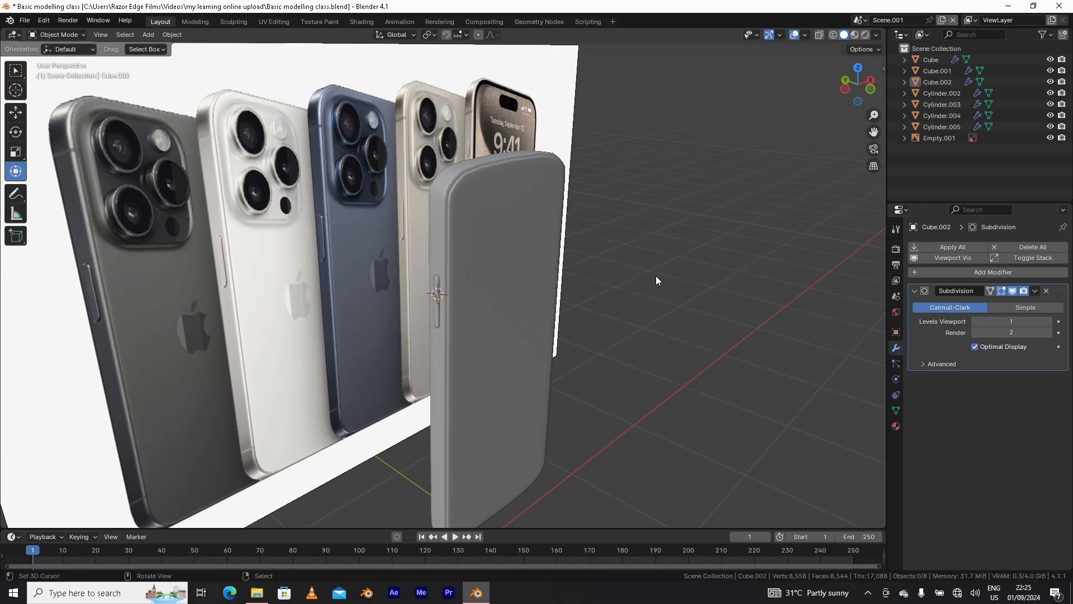
{"action": "middle_click_drag", "start_coordinate": [629, 316], "coordinate": [564, 267]}
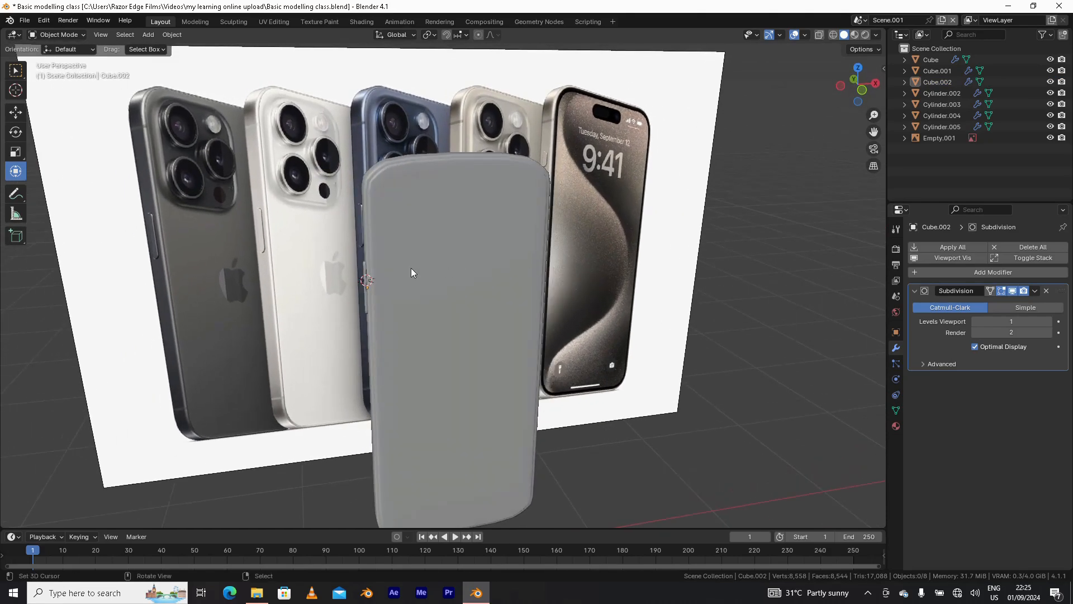
{"action": "middle_click_drag", "start_coordinate": [401, 372], "coordinate": [410, 287]}
{"action": "left_click", "coordinate": [388, 302]}
{"action": "key", "text": "g"}
{"action": "key", "text": "x"}
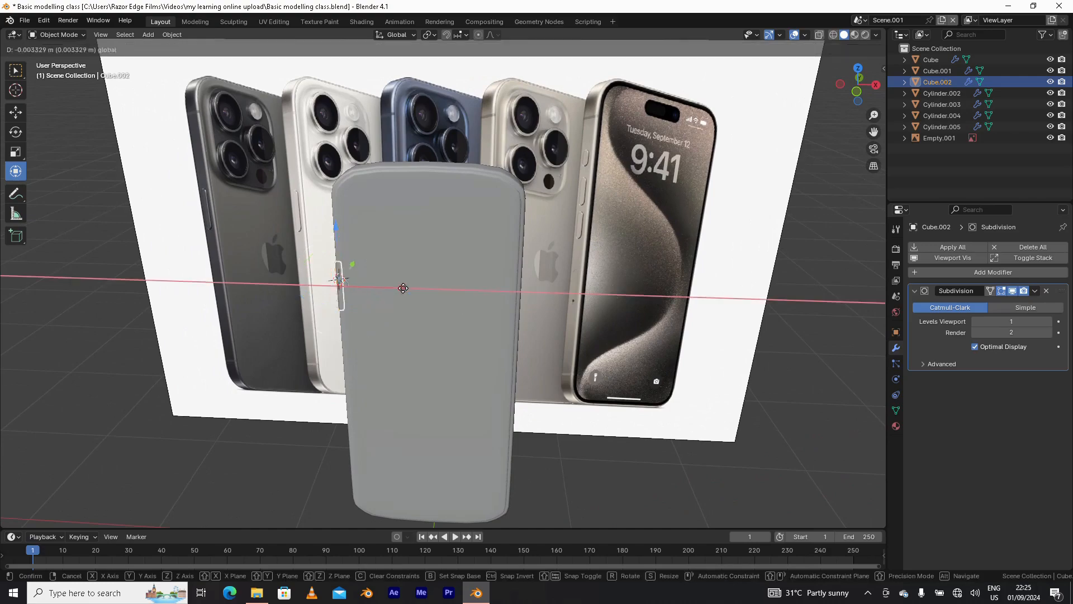
{"action": "left_click", "coordinate": [581, 301]}
{"action": "scroll", "coordinate": [582, 300], "scroll_direction": "up", "scroll_amount": 6}
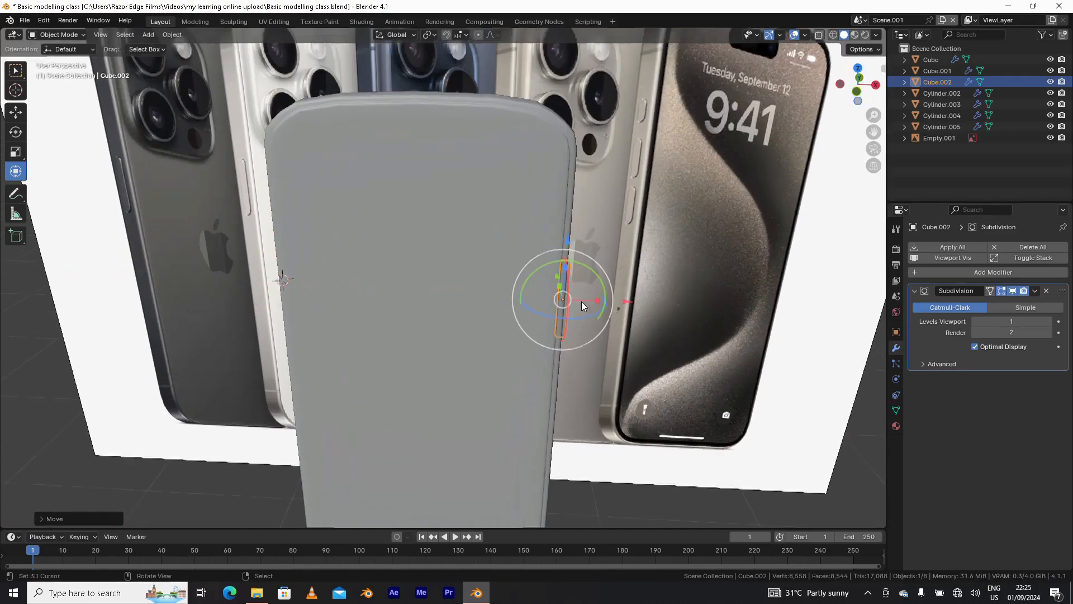
{"action": "scroll", "coordinate": [499, 301], "scroll_direction": "up", "scroll_amount": 4}
{"action": "middle_click_drag", "start_coordinate": [521, 293], "coordinate": [465, 298]}
- Rotate the side button 180° about the global Z axis on the phone's opposite edge
{"action": "key", "text": "ctrl+Tab"}
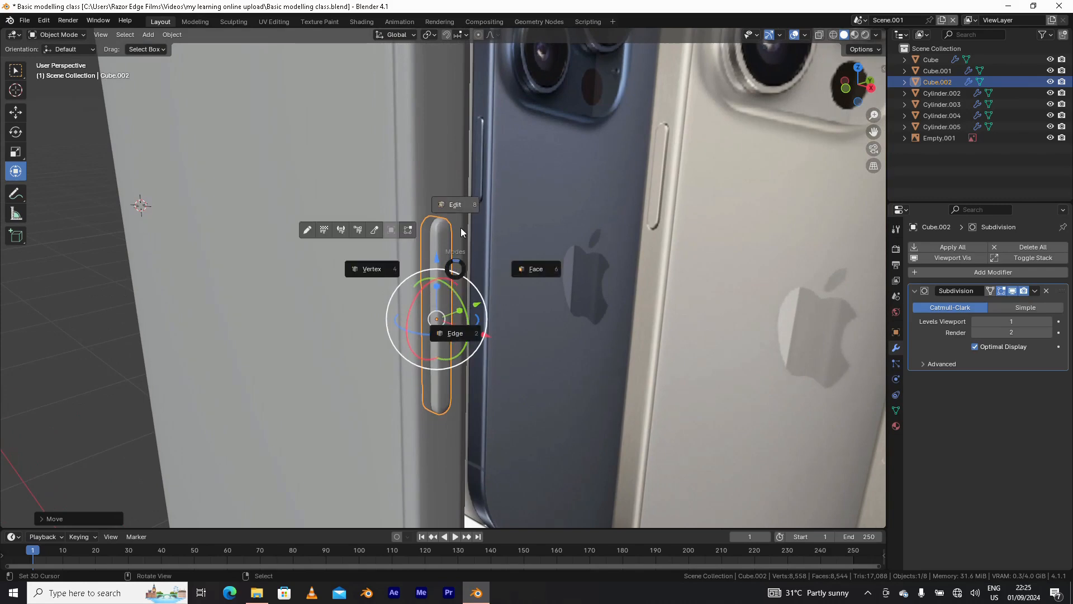
{"action": "key", "text": "Escape"}
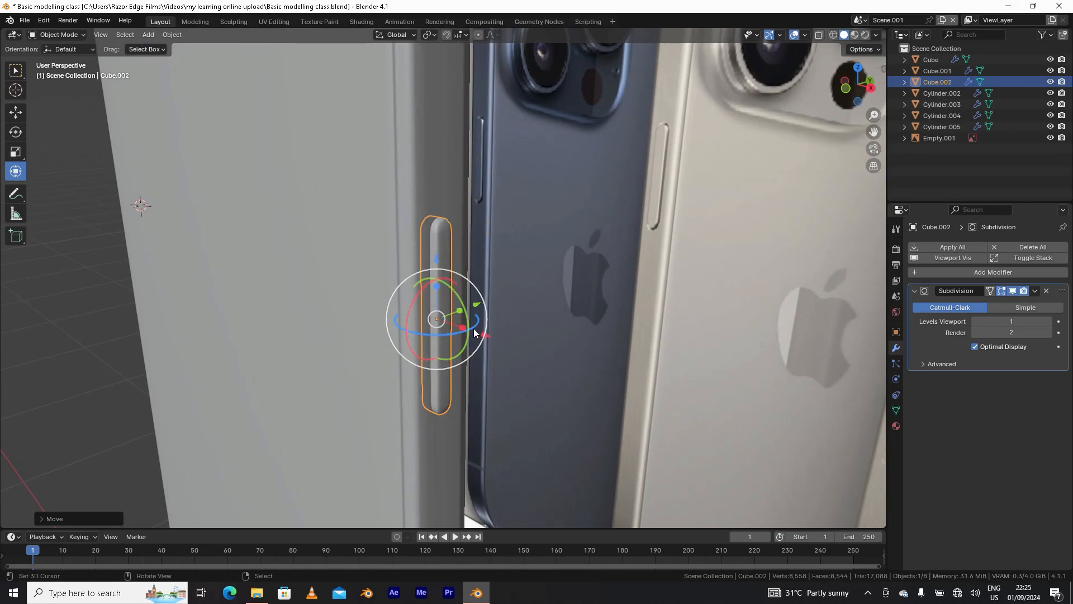
{"action": "middle_click_drag", "start_coordinate": [474, 330], "coordinate": [413, 336]}
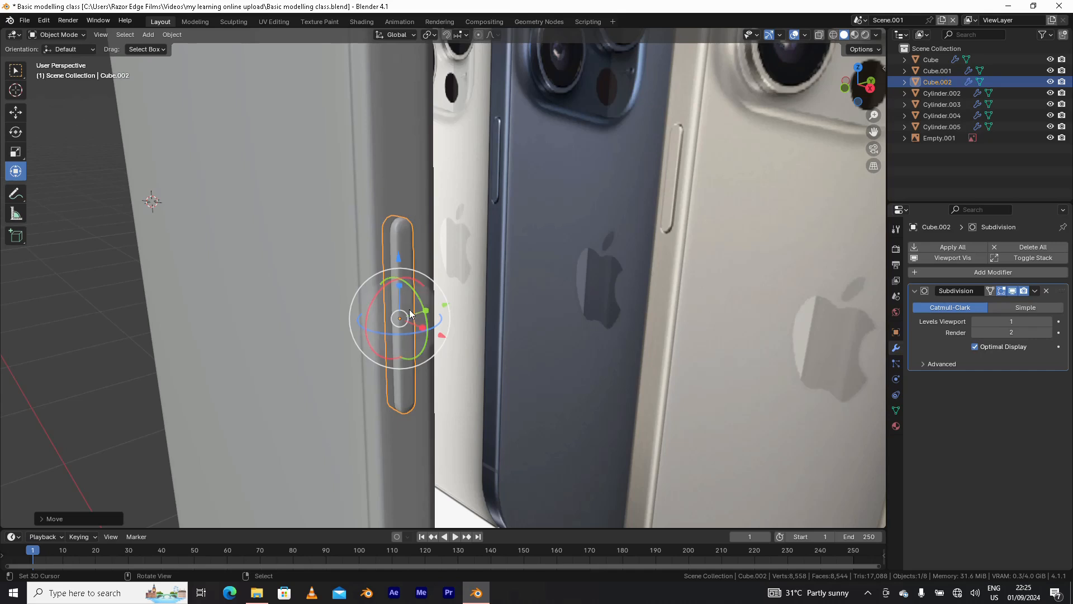
{"action": "key", "text": "r"}
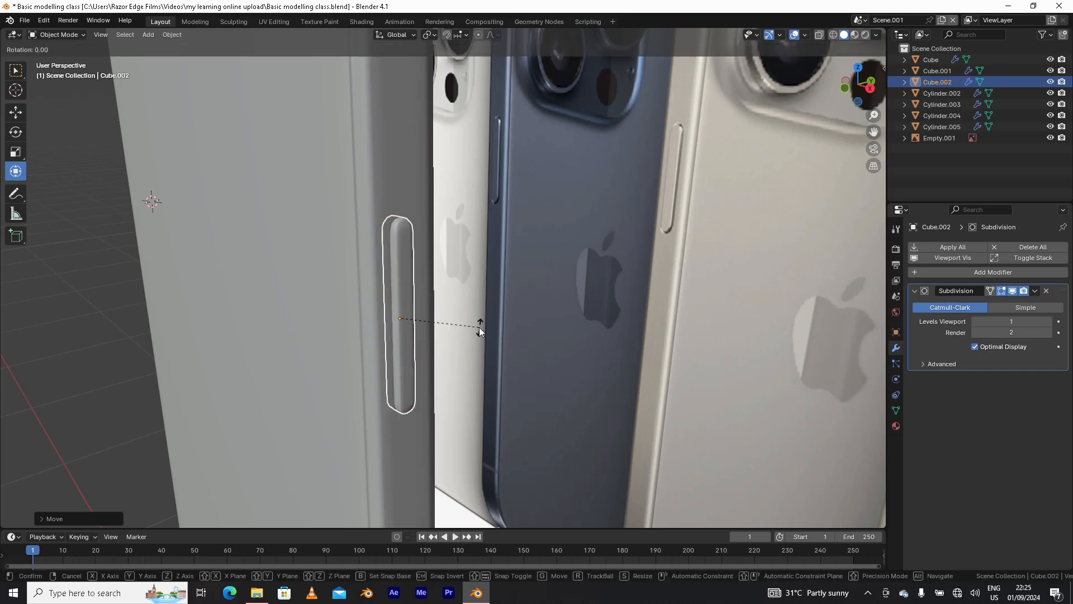
{"action": "key", "text": "z"}
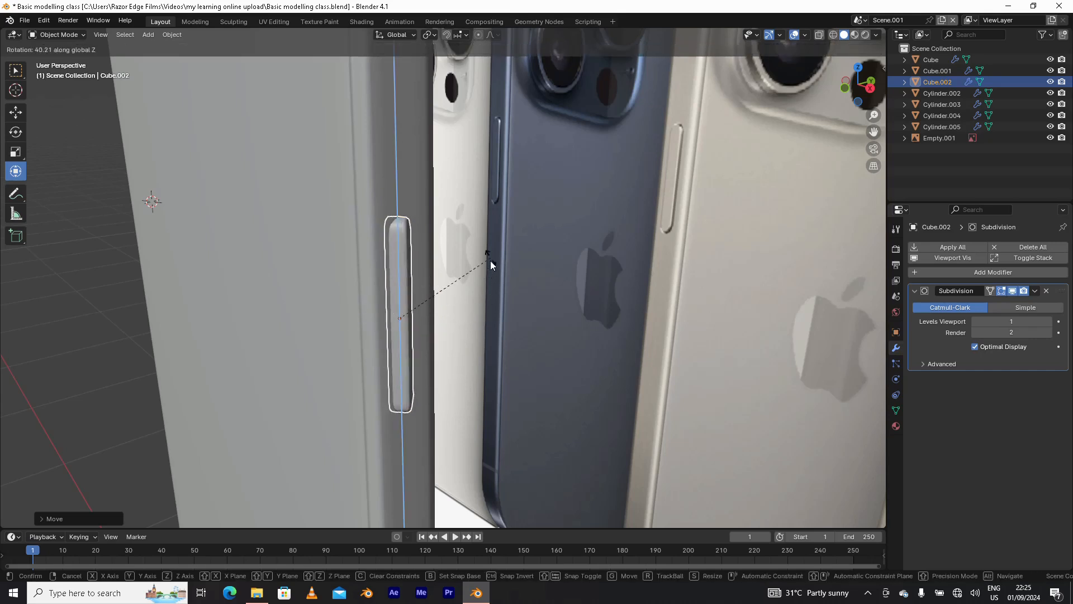
{"action": "type", "text": "180"}
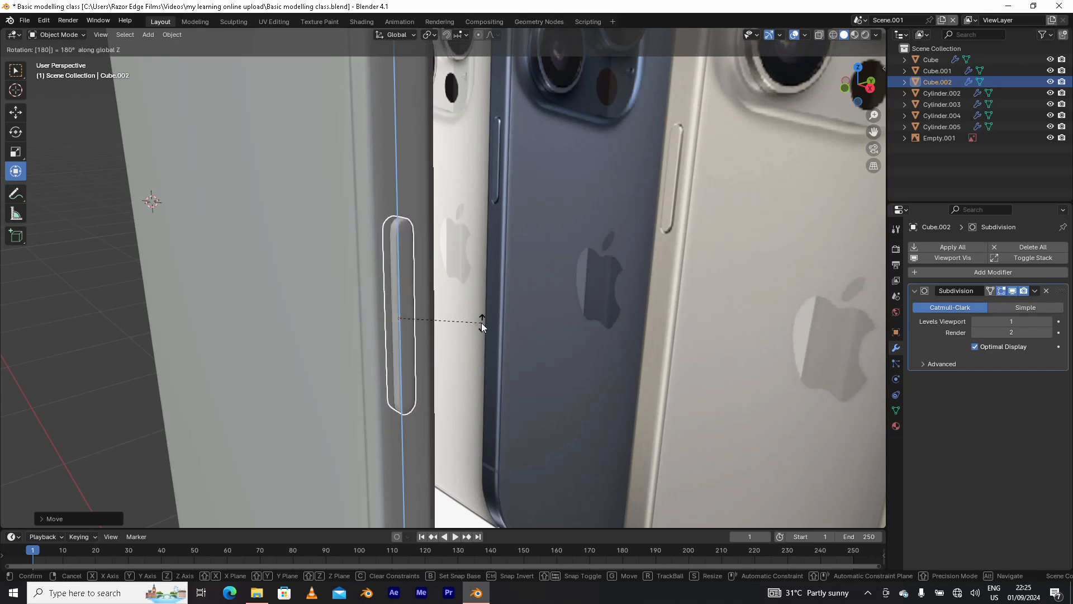
{"action": "key", "text": "Return"}
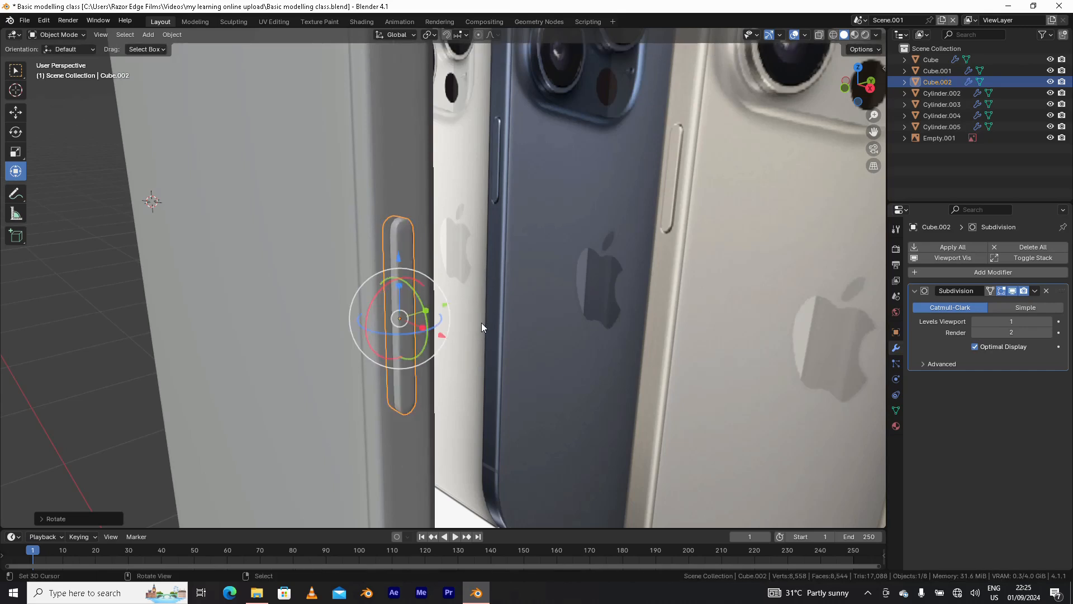
- Nudge the rotated side button along X to seat it in the phone's side edge
{"action": "middle_click_drag", "start_coordinate": [400, 329], "coordinate": [419, 334]}
{"action": "left_click_drag", "start_coordinate": [502, 349], "coordinate": [498, 348]}
{"action": "scroll", "coordinate": [366, 323], "scroll_direction": "down", "scroll_amount": 3}
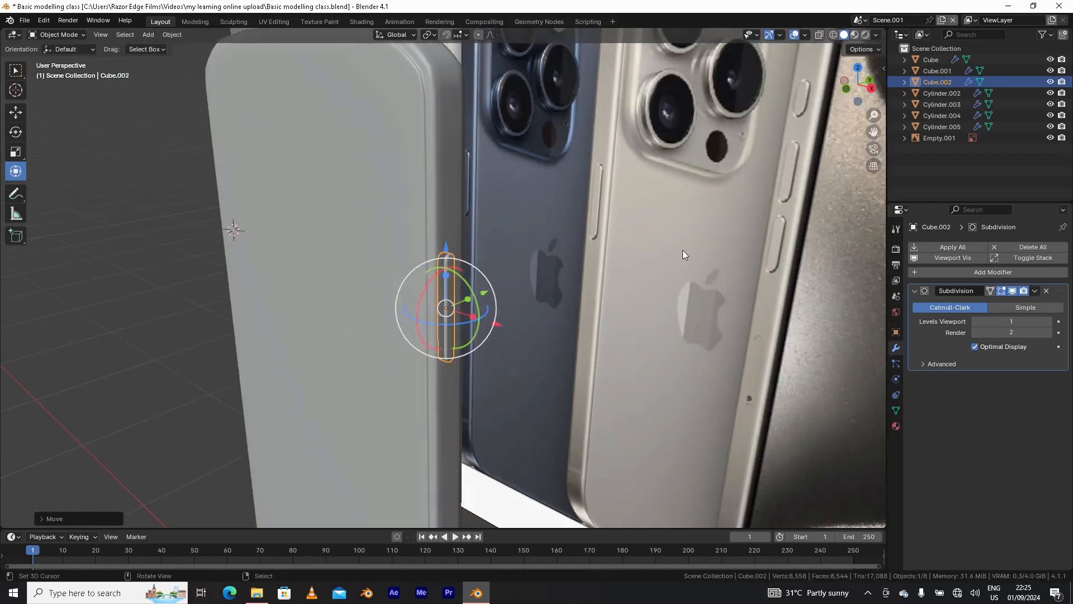
- Duplicate the side button in place, move the copy along X to the opposite side edge, and seat it in that edge
{"action": "middle_click_drag", "start_coordinate": [431, 330], "coordinate": [441, 328]}
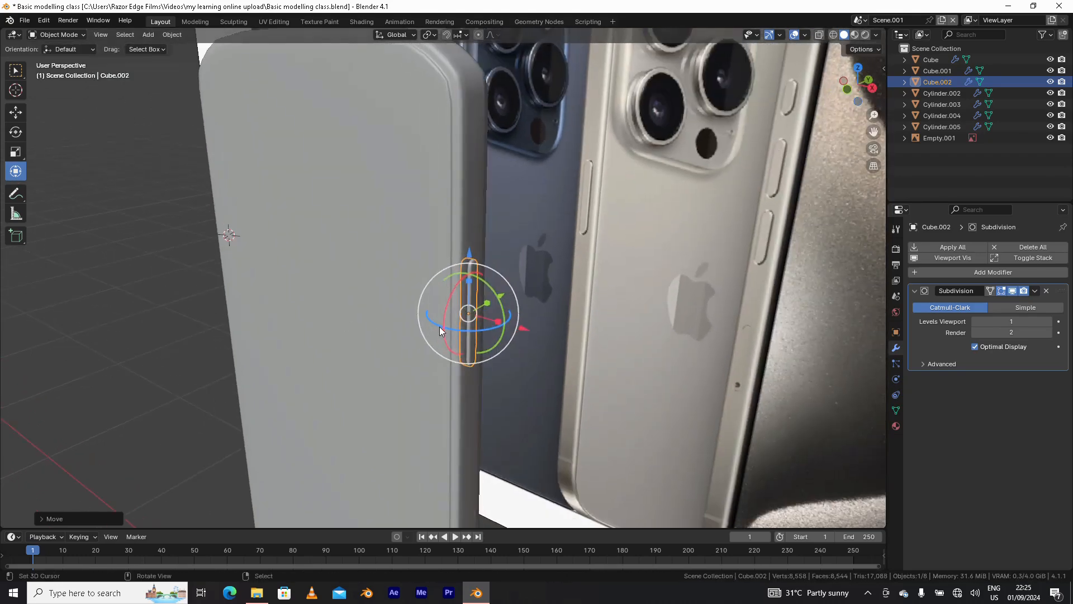
{"action": "key", "text": "shift+d"}
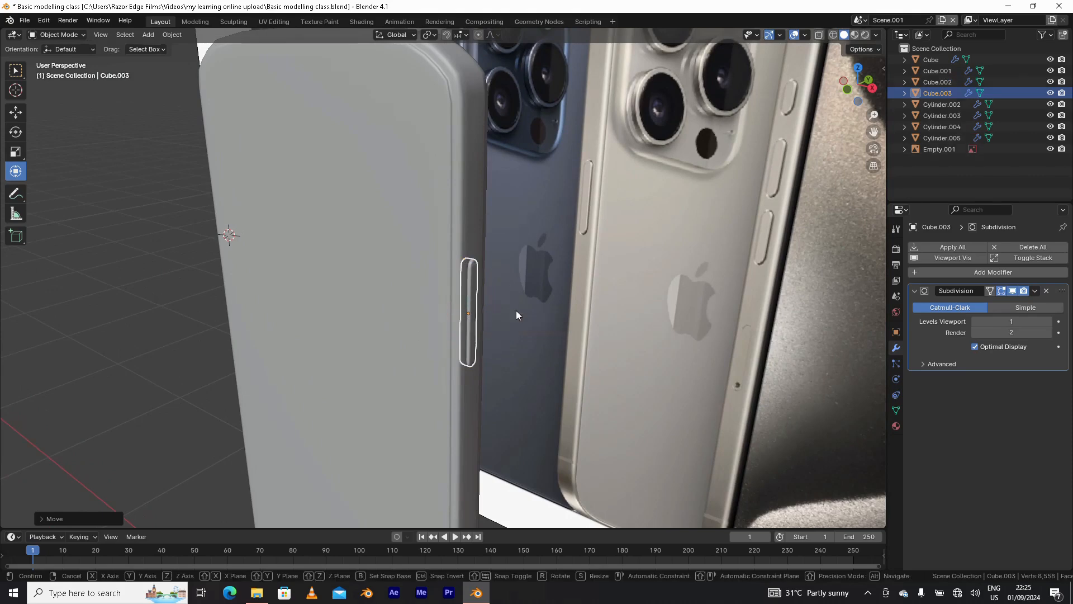
{"action": "right_click", "coordinate": [516, 311]}
{"action": "middle_click_drag", "start_coordinate": [445, 350], "coordinate": [555, 313]}
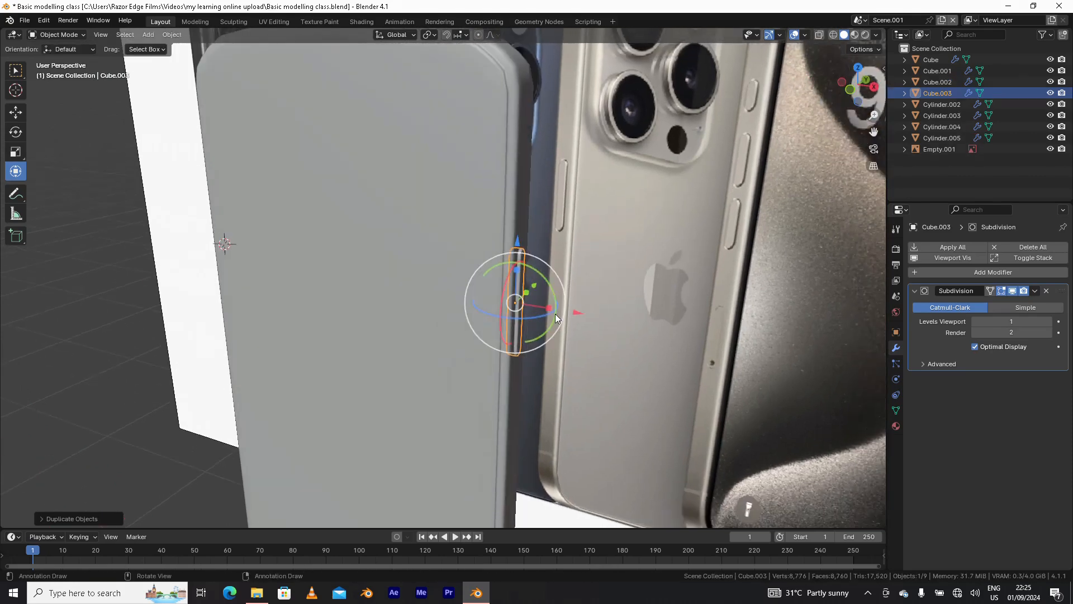
{"action": "left_click_drag", "start_coordinate": [578, 313], "coordinate": [306, 313]}
{"action": "middle_click_drag", "start_coordinate": [307, 314], "coordinate": [396, 342]}
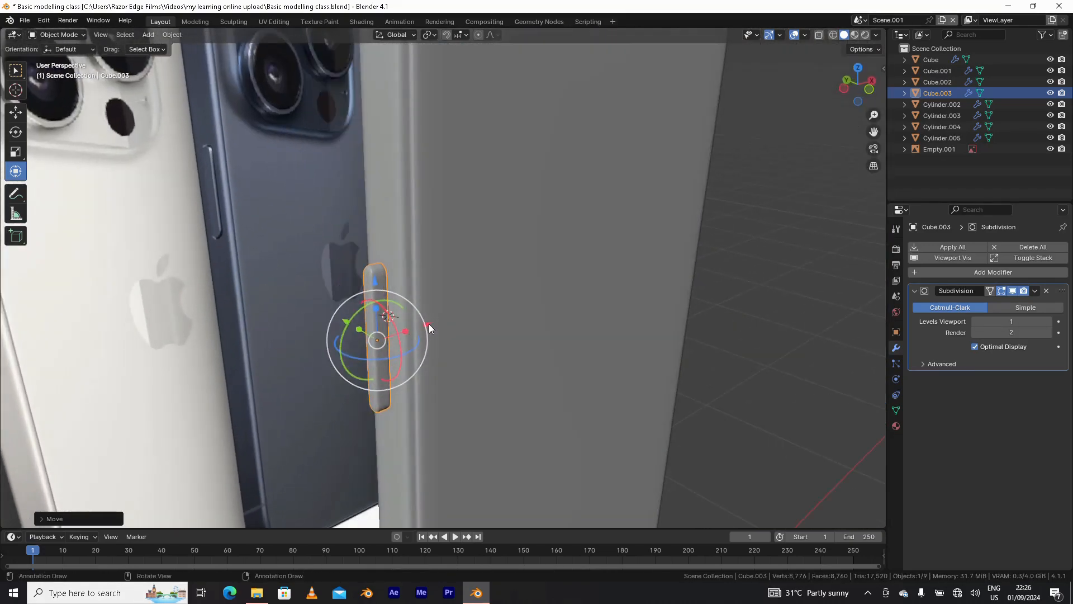
{"action": "left_click_drag", "start_coordinate": [428, 324], "coordinate": [445, 322]}
- Shorten the duplicated side button by scaling it down along Z
{"action": "scroll", "coordinate": [488, 330], "scroll_direction": "down", "scroll_amount": 6}
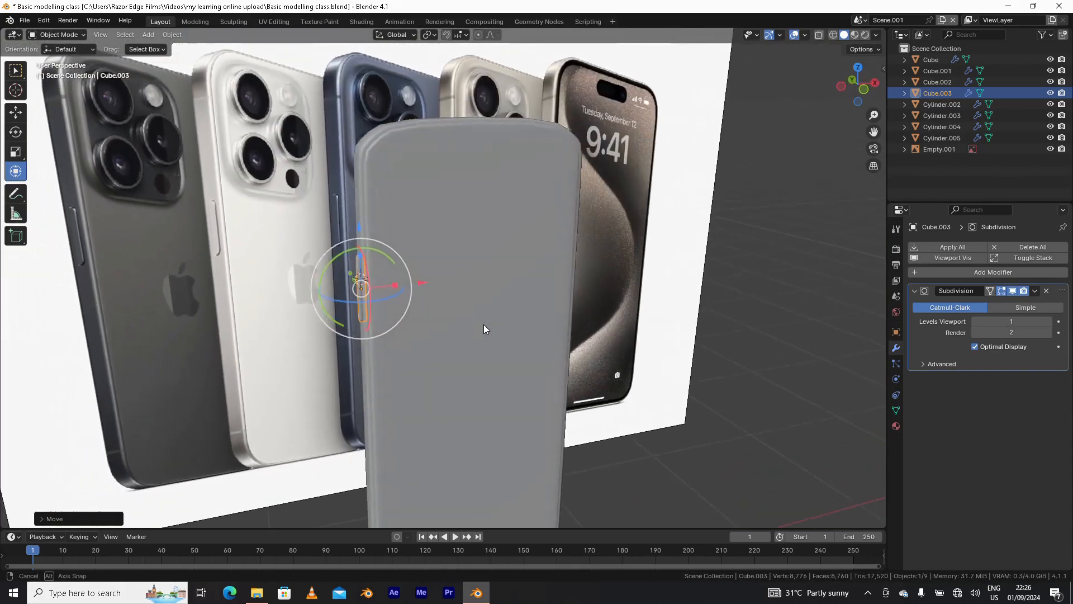
{"action": "mouse_move", "coordinate": [462, 321]}
{"action": "middle_mouse_down"}
{"action": "mouse_move", "coordinate": [504, 333]}
{"action": "mouse_move", "coordinate": [468, 335]}
{"action": "middle_mouse_up"}
{"action": "scroll", "coordinate": [481, 333], "scroll_direction": "up", "scroll_amount": 3}
{"action": "scroll", "coordinate": [461, 337], "scroll_direction": "up", "scroll_amount": 1}
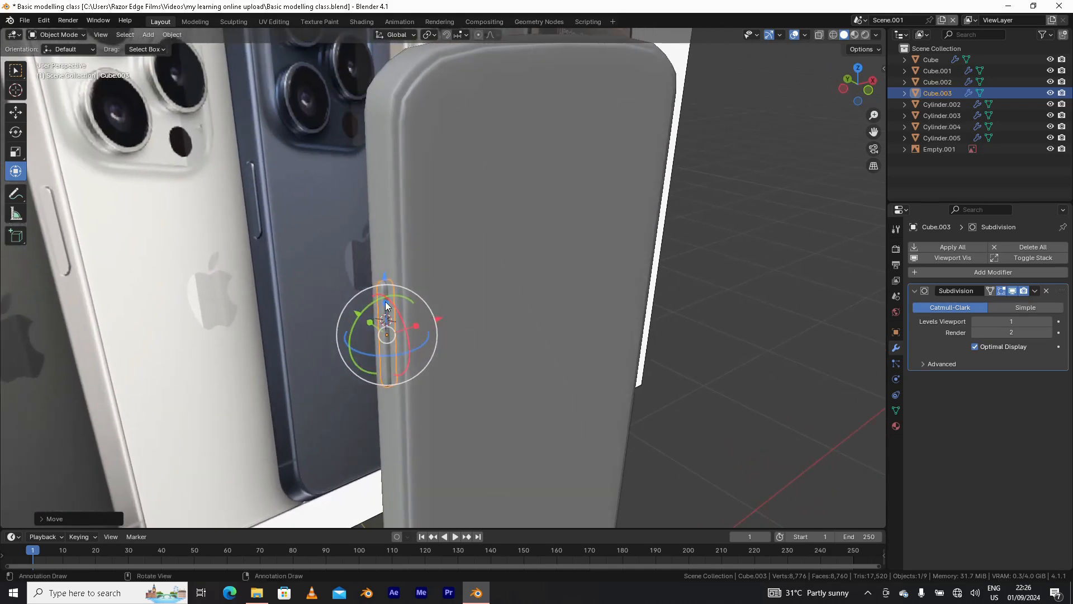
{"action": "left_click_drag", "start_coordinate": [386, 304], "coordinate": [384, 319]}
- Duplicate the shortened side button and move the copy up along Z, just above the original on the same edge
{"action": "key", "text": "shift+d"}
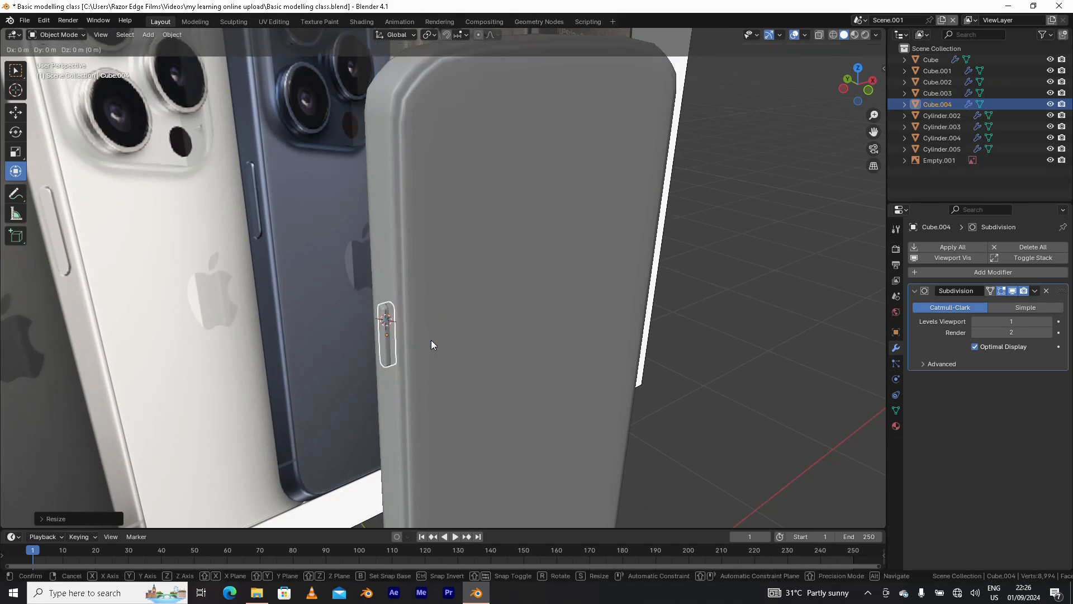
{"action": "left_click", "coordinate": [431, 340]}
{"action": "left_click_drag", "start_coordinate": [381, 275], "coordinate": [365, 191]}
- Duplicate the upper side button and move this third button up along Z, above the other two
{"action": "middle_click_drag", "start_coordinate": [685, 291], "coordinate": [387, 254]}
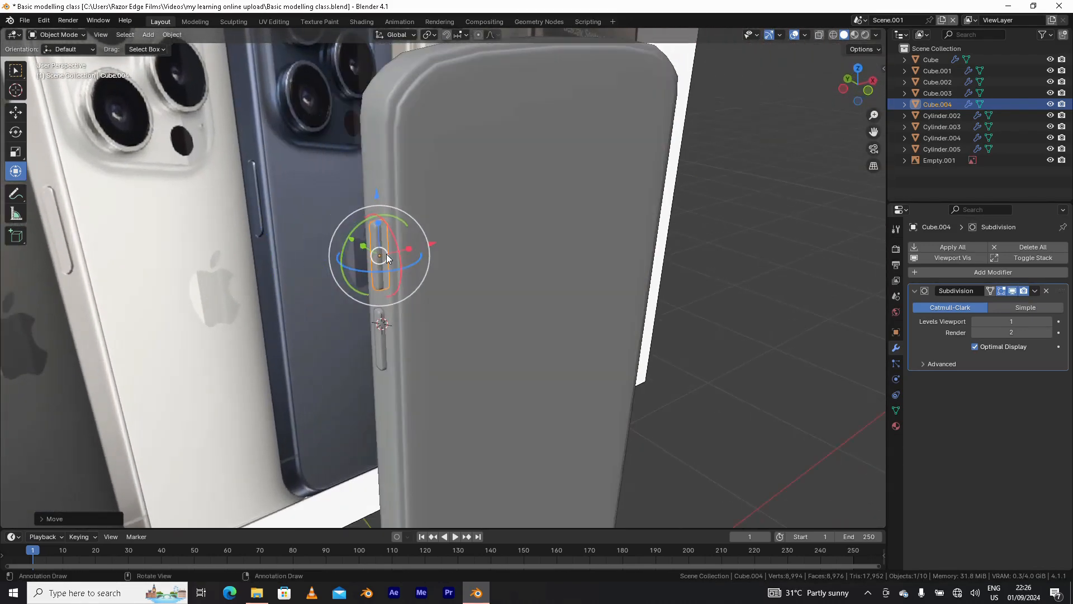
{"action": "key", "text": "shift+d"}
{"action": "right_click", "coordinate": [434, 265]}
{"action": "left_click_drag", "start_coordinate": [378, 194], "coordinate": [372, 111]}
- Scale the topmost button down along Z to make it the shortest, and adjust its height slightly along Z
{"action": "key", "text": "s"}
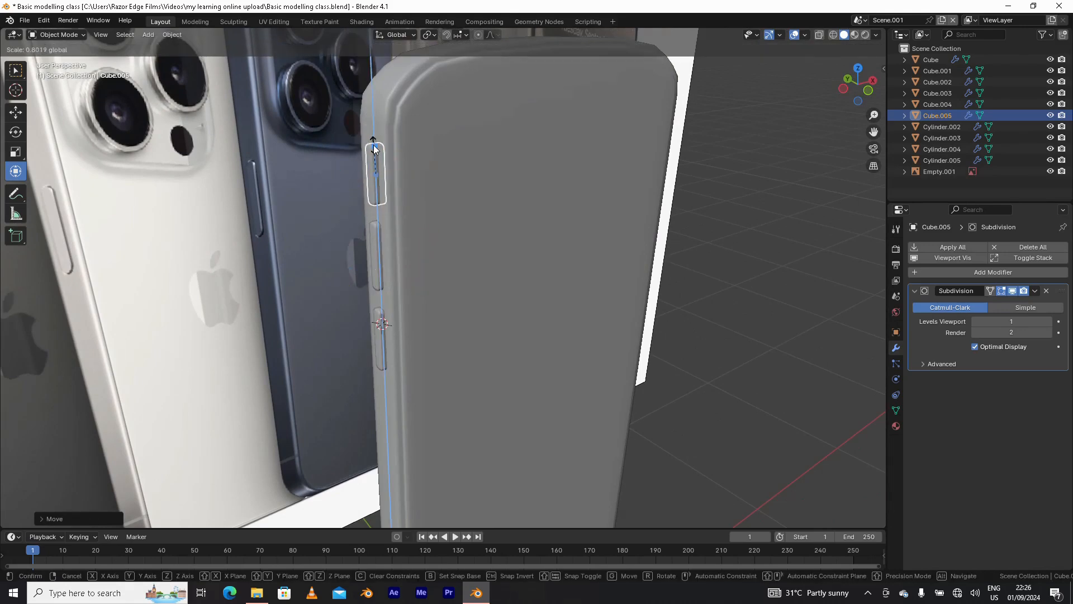
{"action": "left_click", "coordinate": [375, 157]}
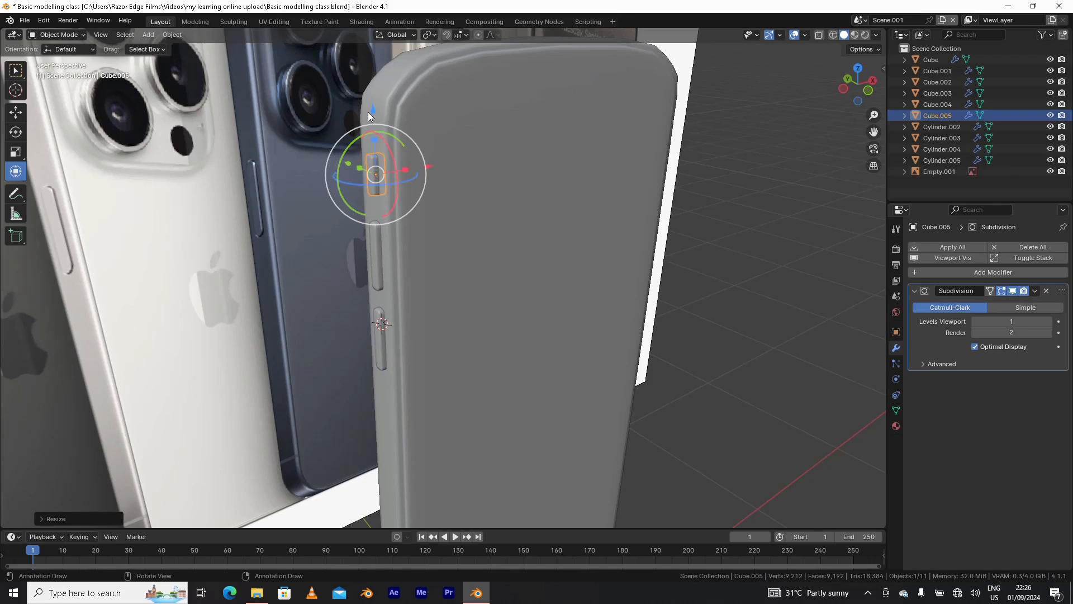
{"action": "left_click_drag", "start_coordinate": [369, 116], "coordinate": [369, 121]}
- Deselect all objects and examine the phone model and its side buttons from several angles beside the reference image
{"action": "scroll", "coordinate": [672, 307], "scroll_direction": "down", "scroll_amount": 4}
{"action": "middle_click_drag", "start_coordinate": [672, 306], "coordinate": [618, 352]}
{"action": "middle_click_drag", "start_coordinate": [568, 380], "coordinate": [553, 341], "text": "shift"}
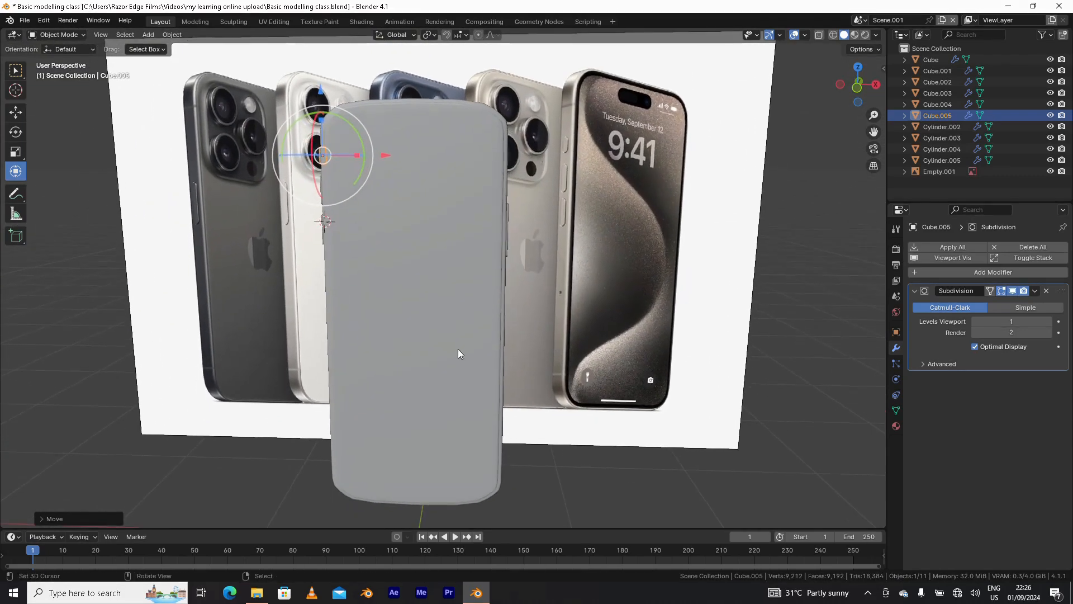
{"action": "right_click", "coordinate": [714, 399]}
{"action": "left_click", "coordinate": [803, 445]}
{"action": "middle_click_drag", "start_coordinate": [803, 445], "coordinate": [709, 302]}
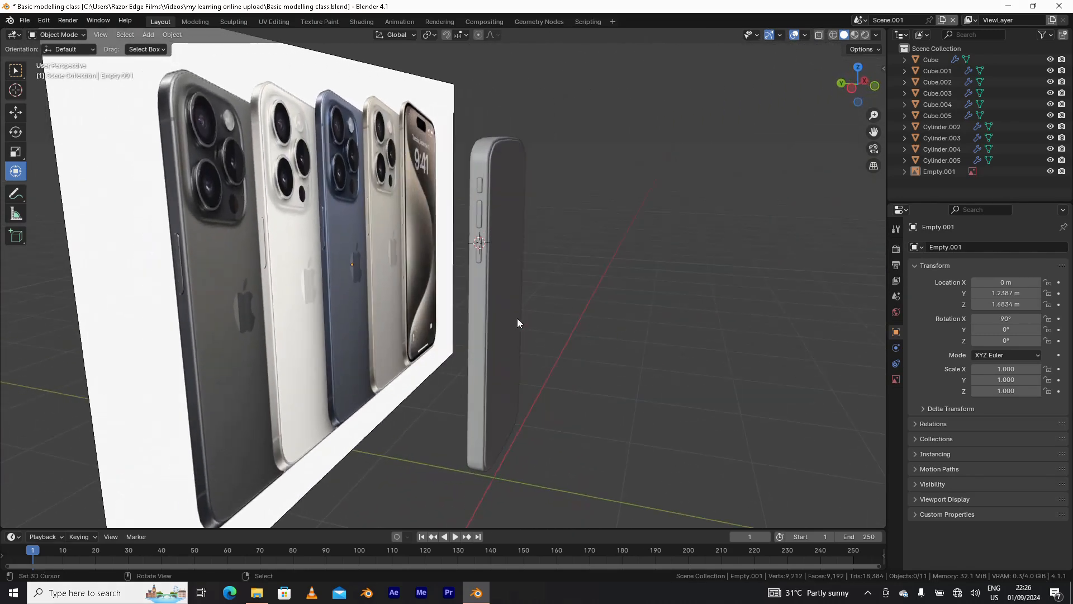
{"action": "scroll", "coordinate": [578, 318], "scroll_direction": "down", "scroll_amount": 3}
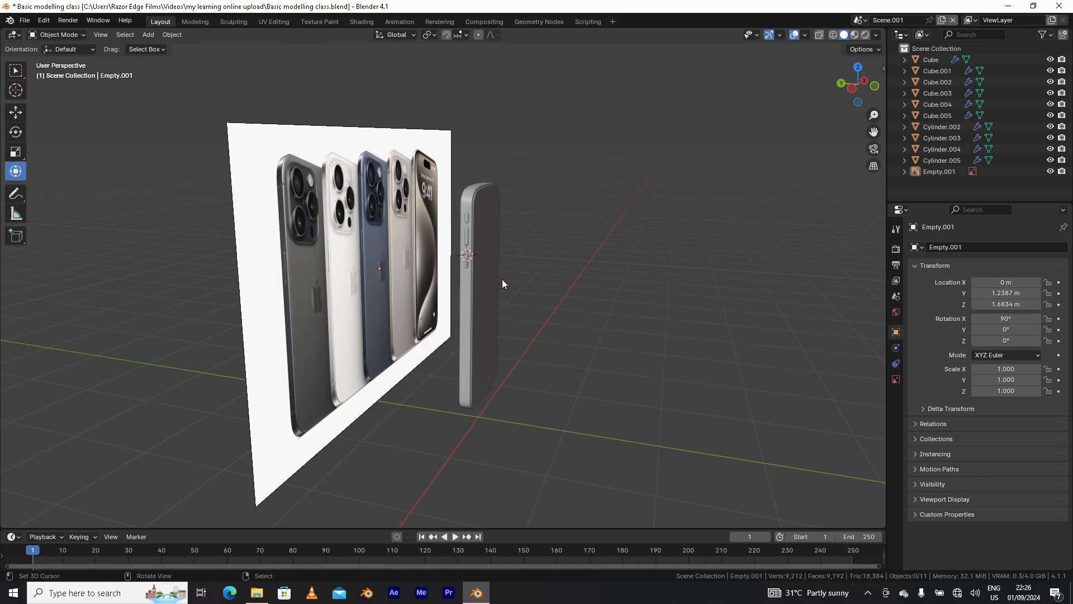
{"action": "scroll", "coordinate": [392, 237], "scroll_direction": "up", "scroll_amount": 3}
{"action": "scroll", "coordinate": [383, 232], "scroll_direction": "up", "scroll_amount": 1}
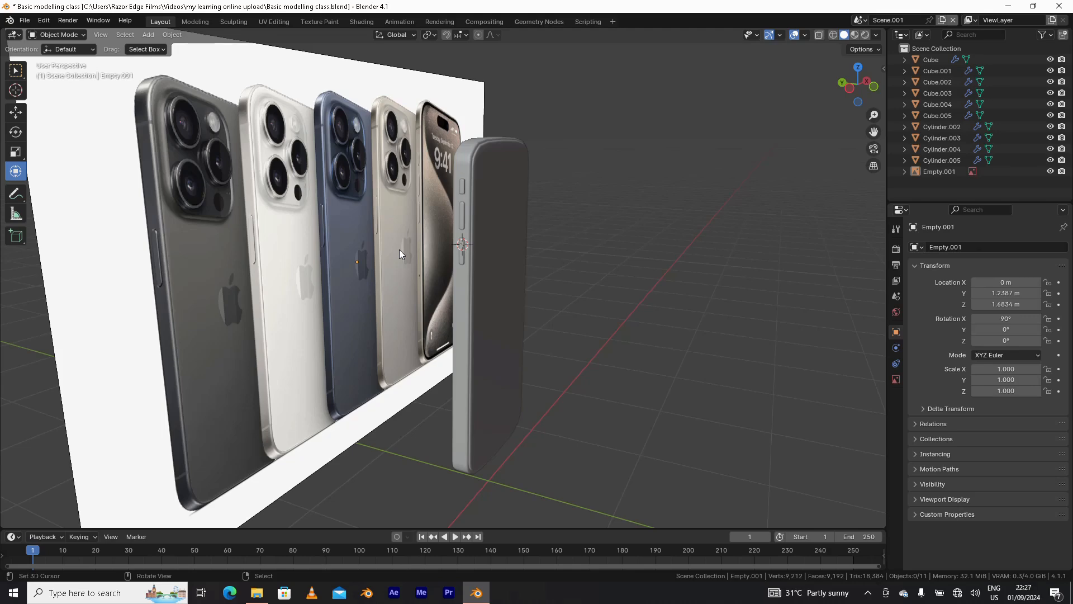
{"action": "mouse_move", "coordinate": [399, 249]}
{"action": "middle_mouse_down"}
{"action": "mouse_move", "coordinate": [440, 273]}
{"action": "mouse_move", "coordinate": [312, 266]}
{"action": "mouse_move", "coordinate": [209, 314]}
{"action": "mouse_move", "coordinate": [364, 263]}
{"action": "mouse_move", "coordinate": [395, 267]}
{"action": "middle_mouse_up"}
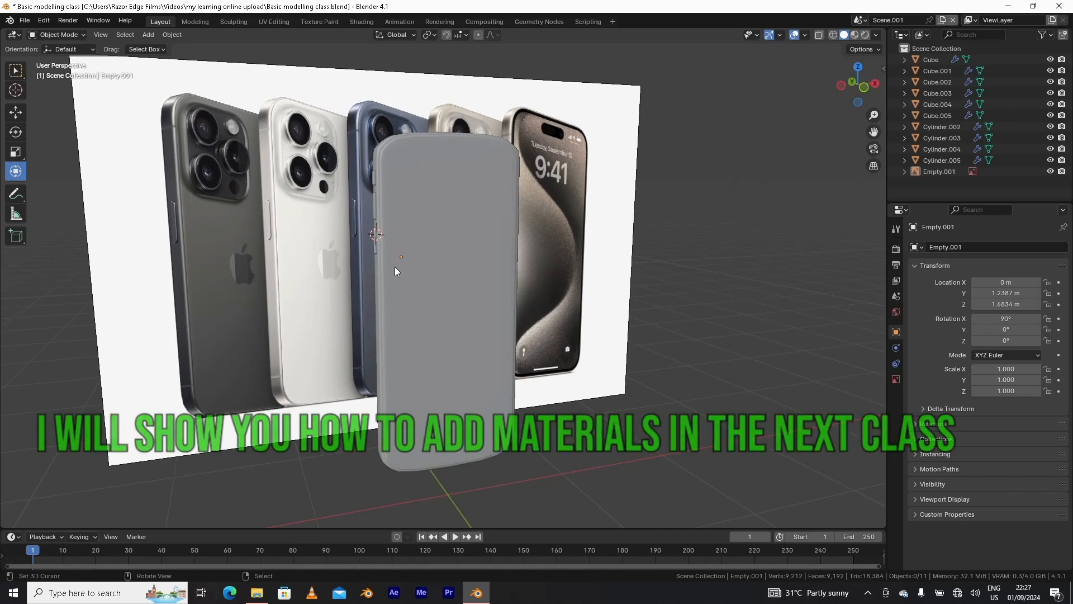
{"action": "middle_click_drag", "start_coordinate": [401, 304], "coordinate": [418, 307]}
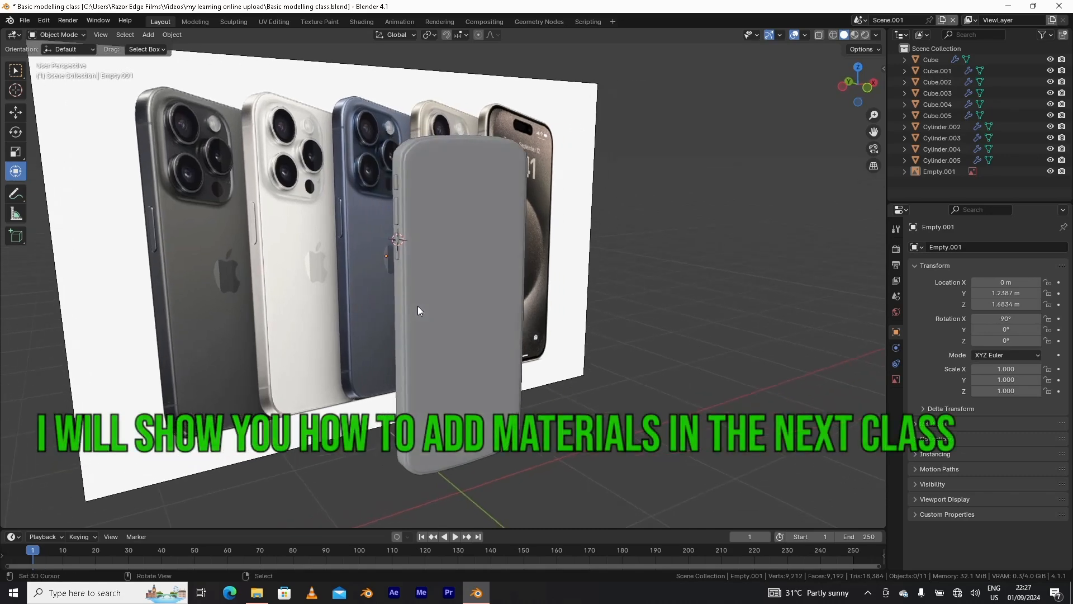